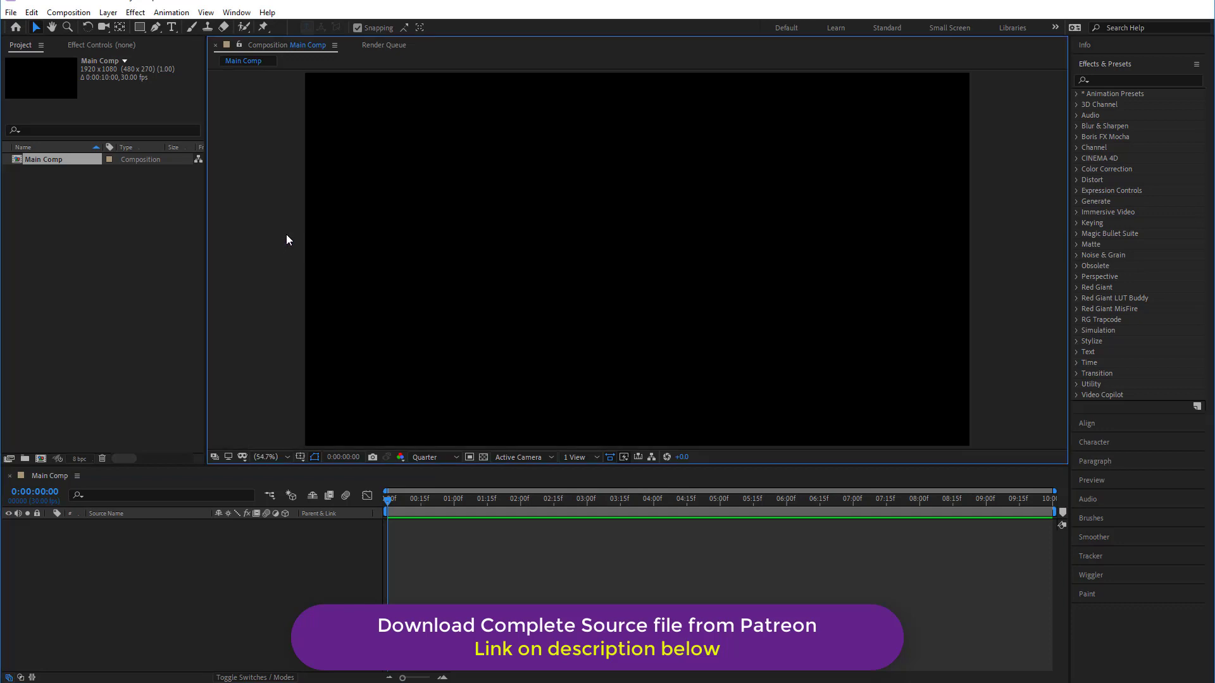
# Create a new composition named Photo Frame 01, 800 px wide and 600 px high
pyautogui.click(136, 257)
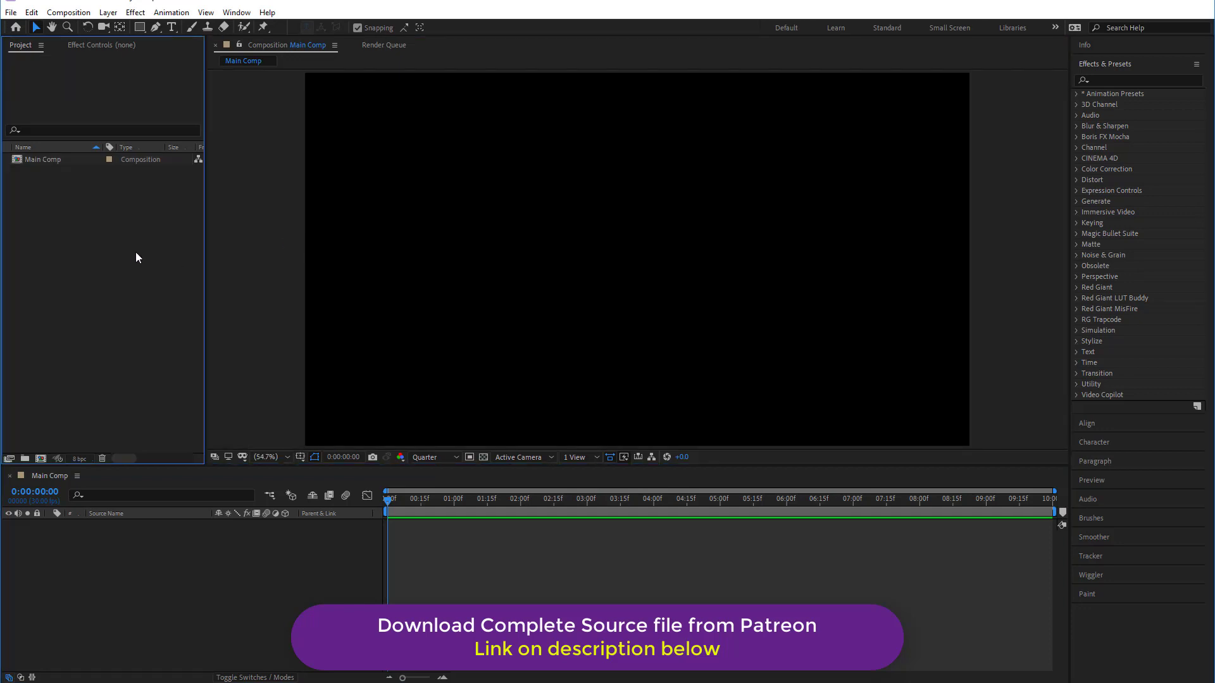
pyautogui.rightClick(134, 219)
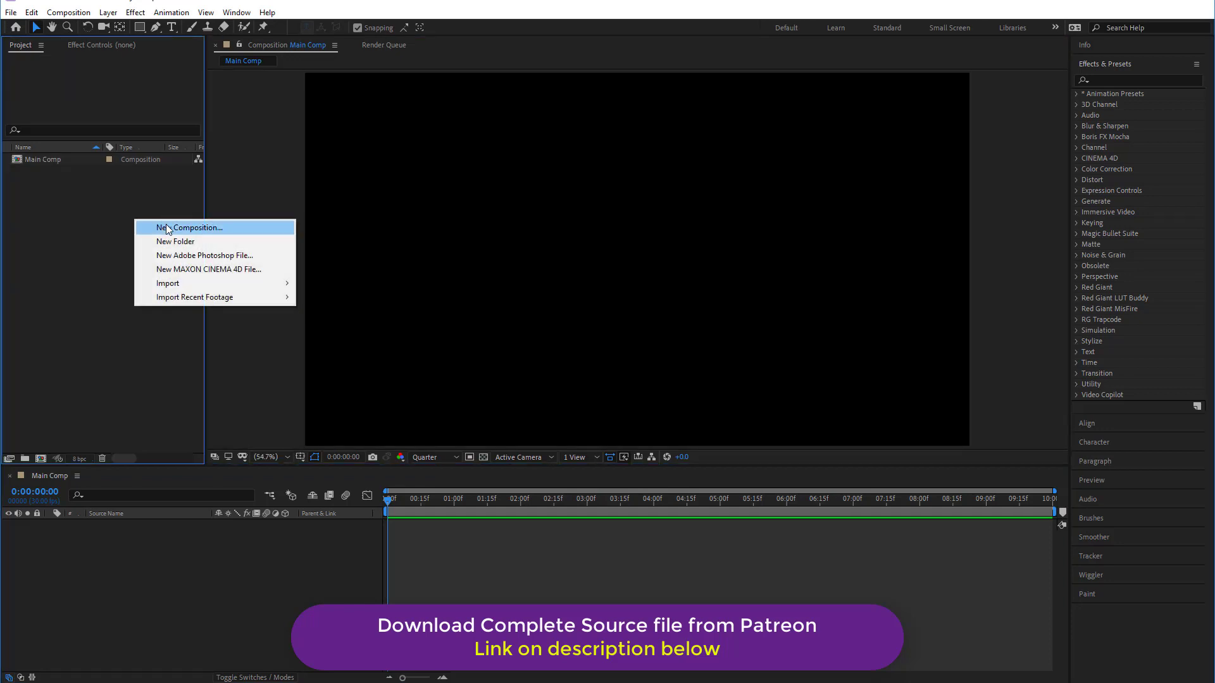
pyautogui.click(168, 229)
pyautogui.click(615, 154)
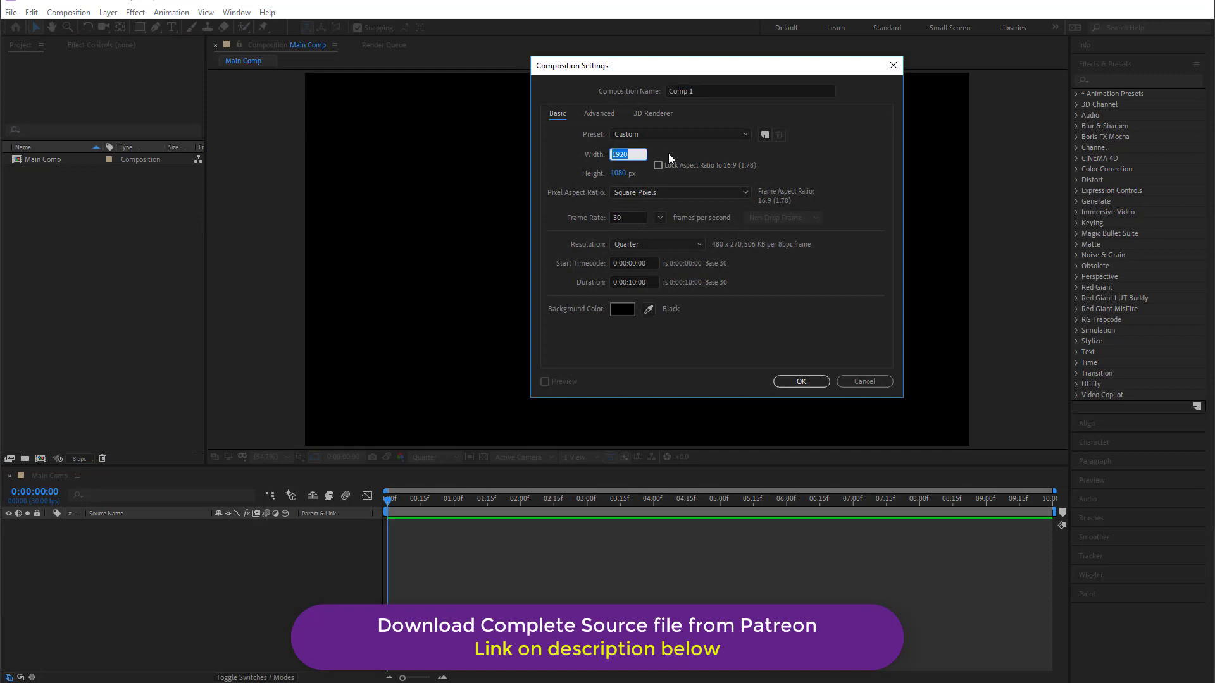
pyautogui.write('800')
pyautogui.click(622, 173)
pyautogui.write('600')
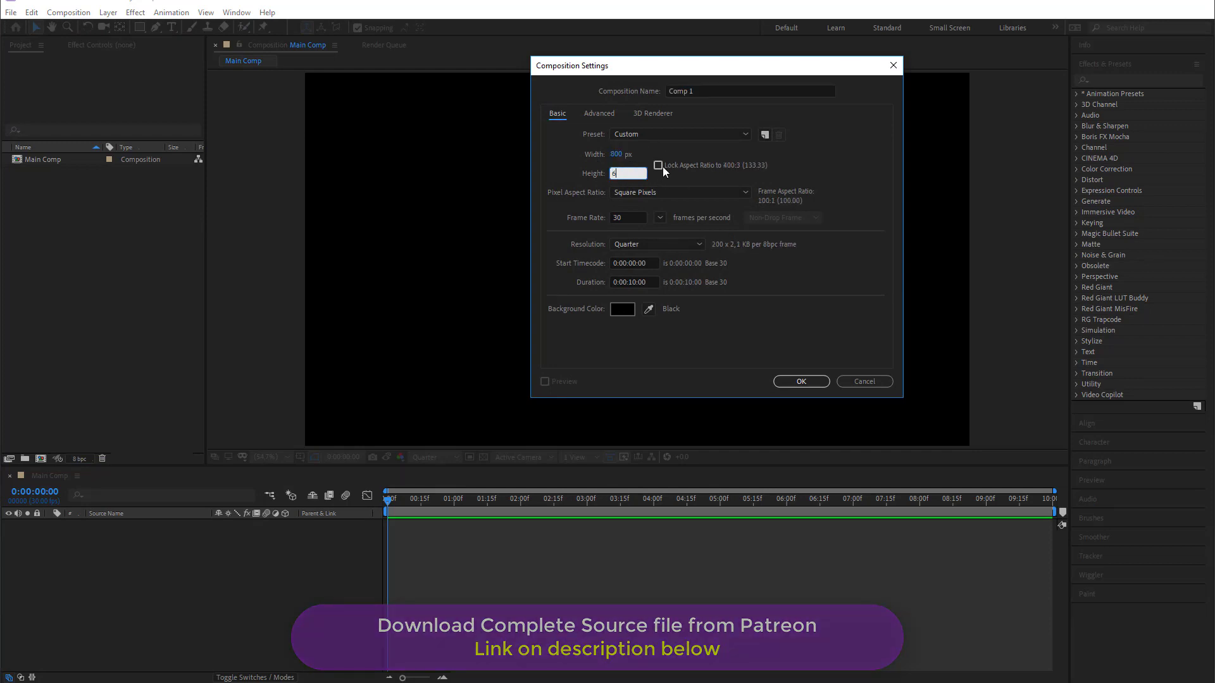
pyautogui.click(706, 91)
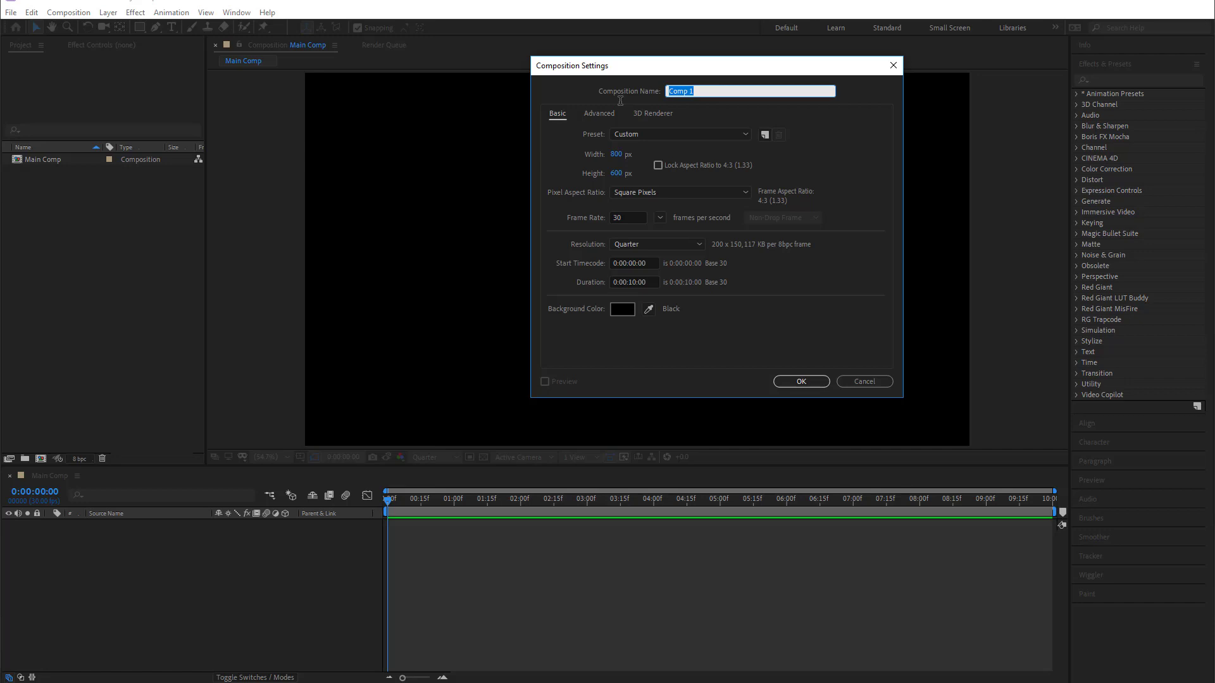
pyautogui.write('Photo Frame')
pyautogui.press('Return')
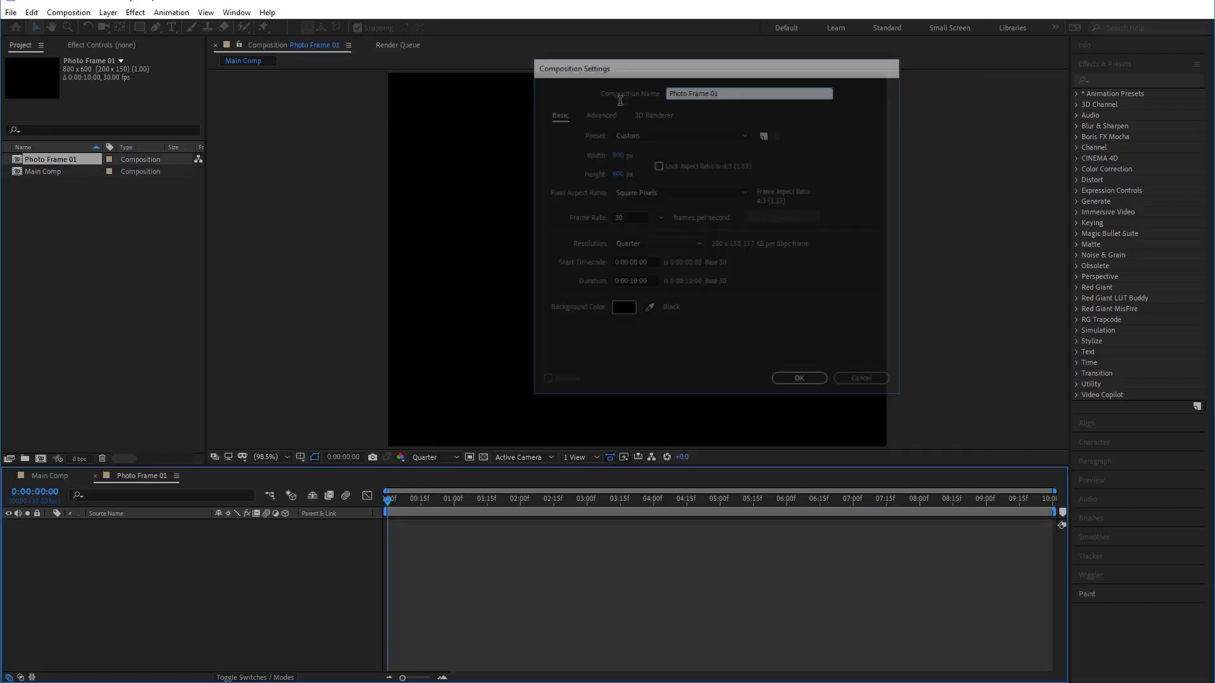
pyautogui.click(643, 196)
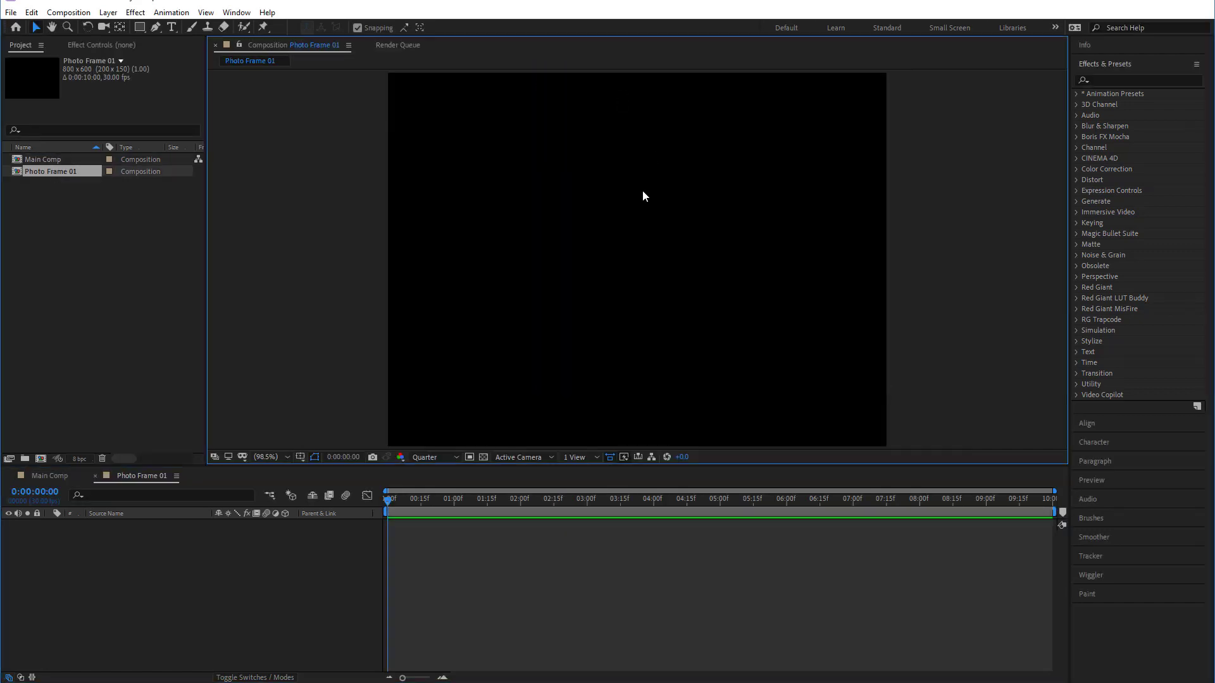
# Draw a rectangle slightly inset from the composition's edges and give it a solid white fill
pyautogui.click(140, 27)
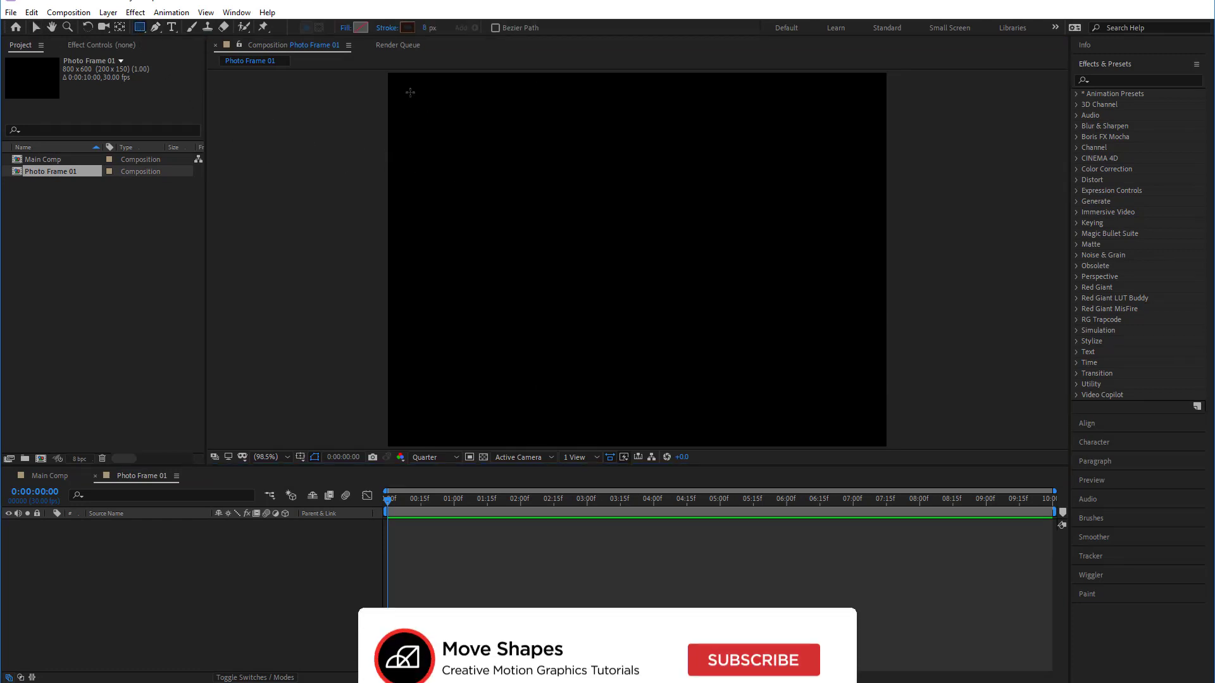
pyautogui.moveTo(410, 92); pyautogui.dragTo(861, 426)
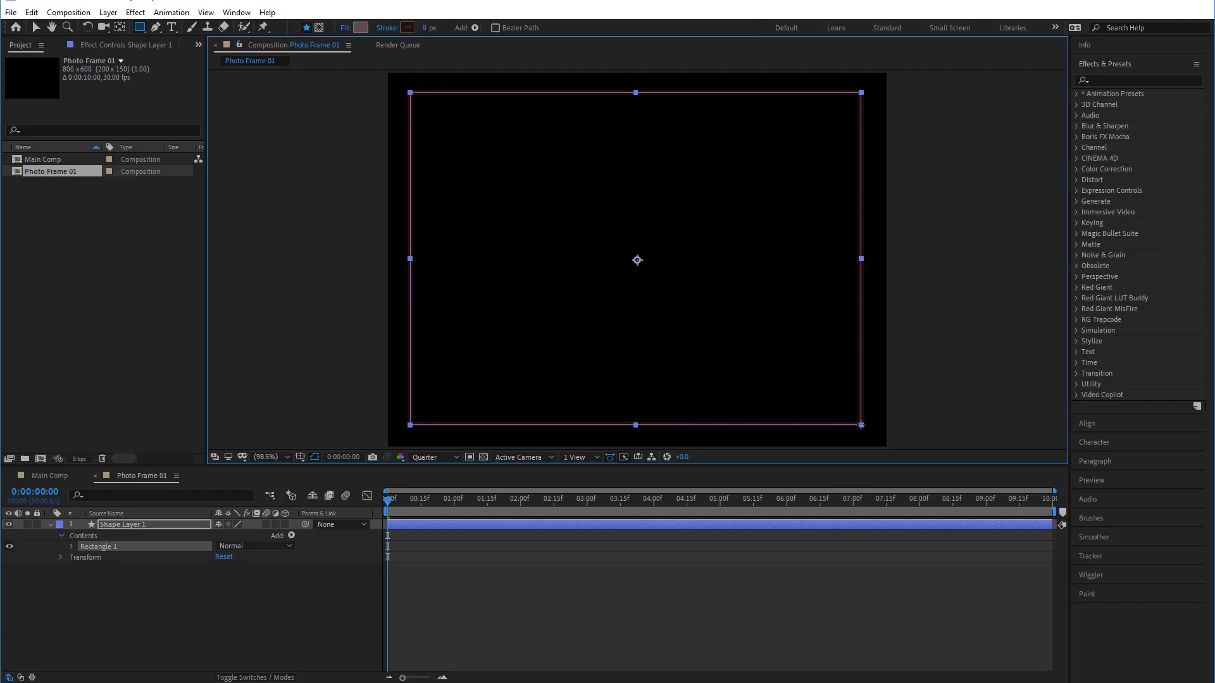
pyautogui.click(346, 27)
pyautogui.click(558, 289)
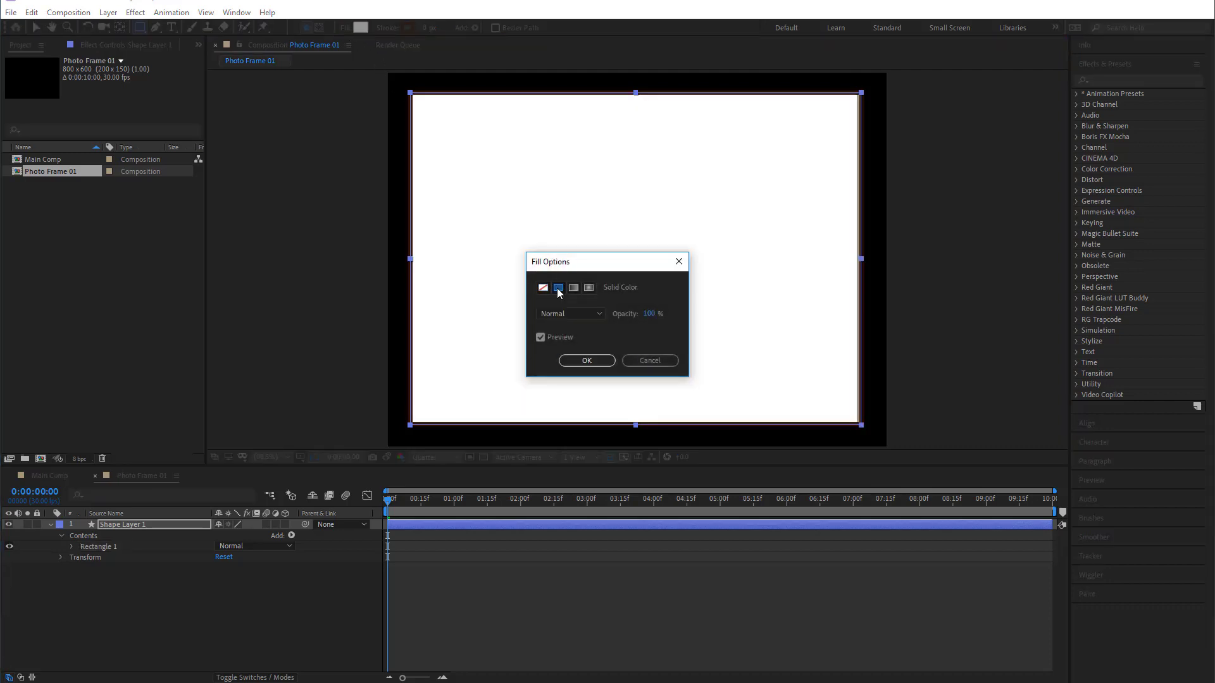
pyautogui.click(587, 360)
# Set the rectangle's stroke to none and reselect the shape with the Selection tool
pyautogui.click(386, 29)
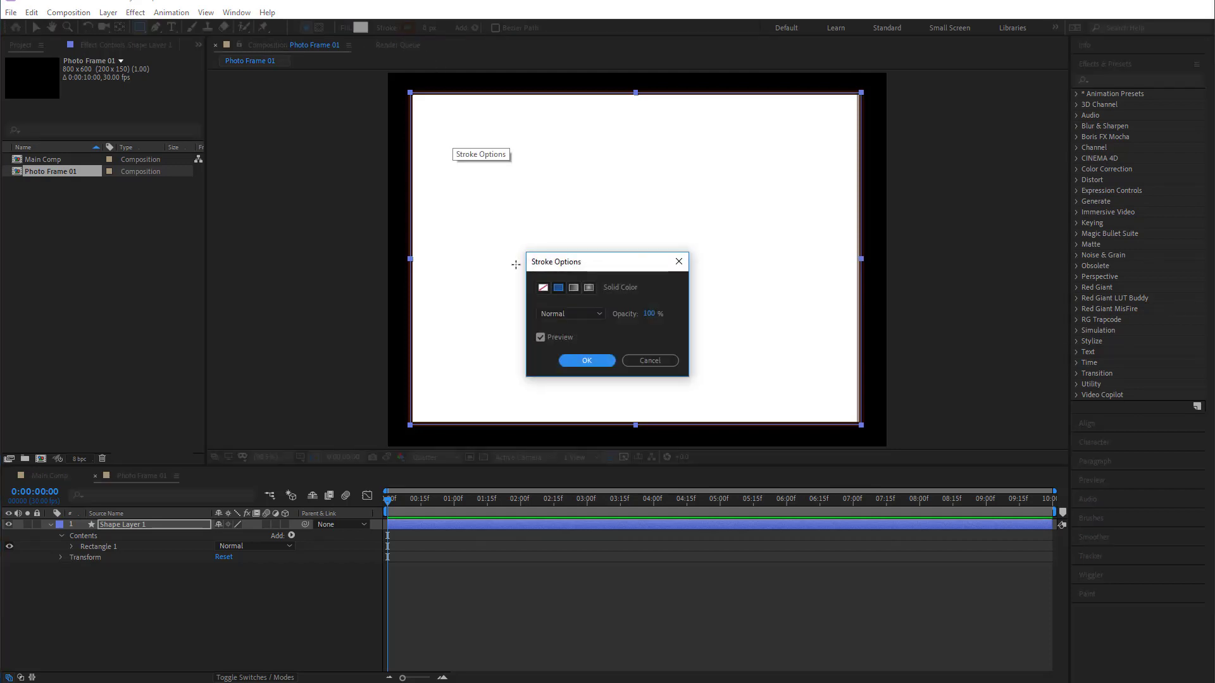
pyautogui.click(541, 289)
pyautogui.click(583, 371)
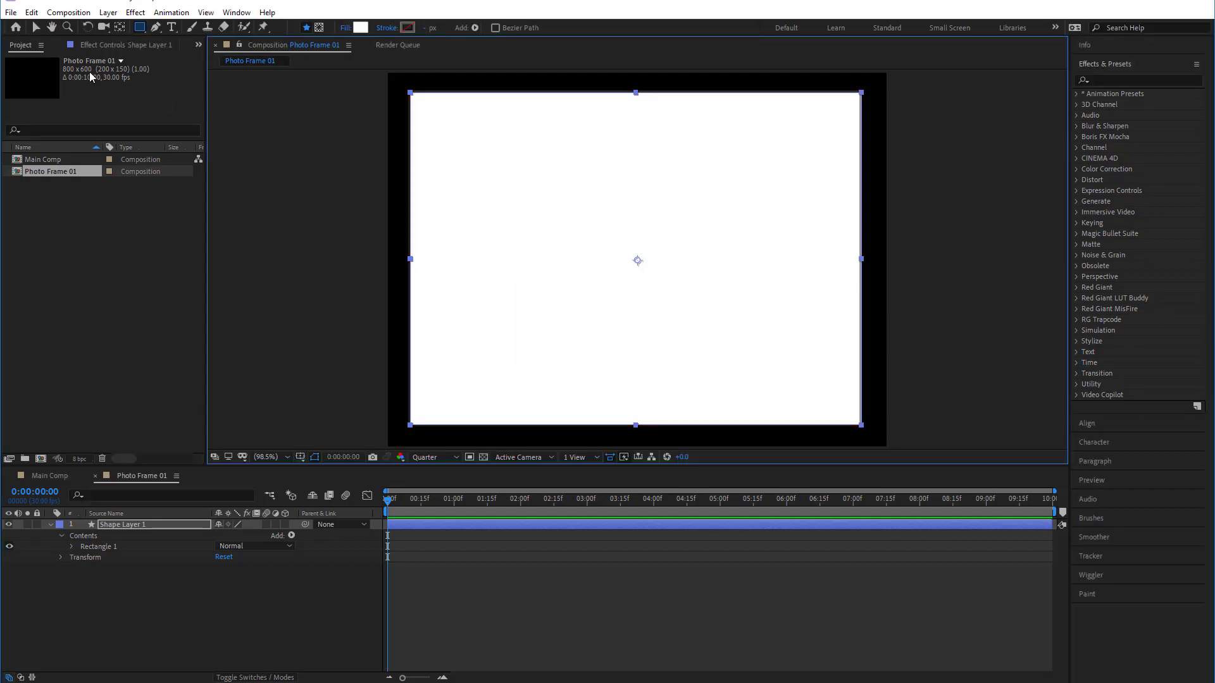
pyautogui.click(35, 27)
pyautogui.click(920, 219)
pyautogui.click(780, 235)
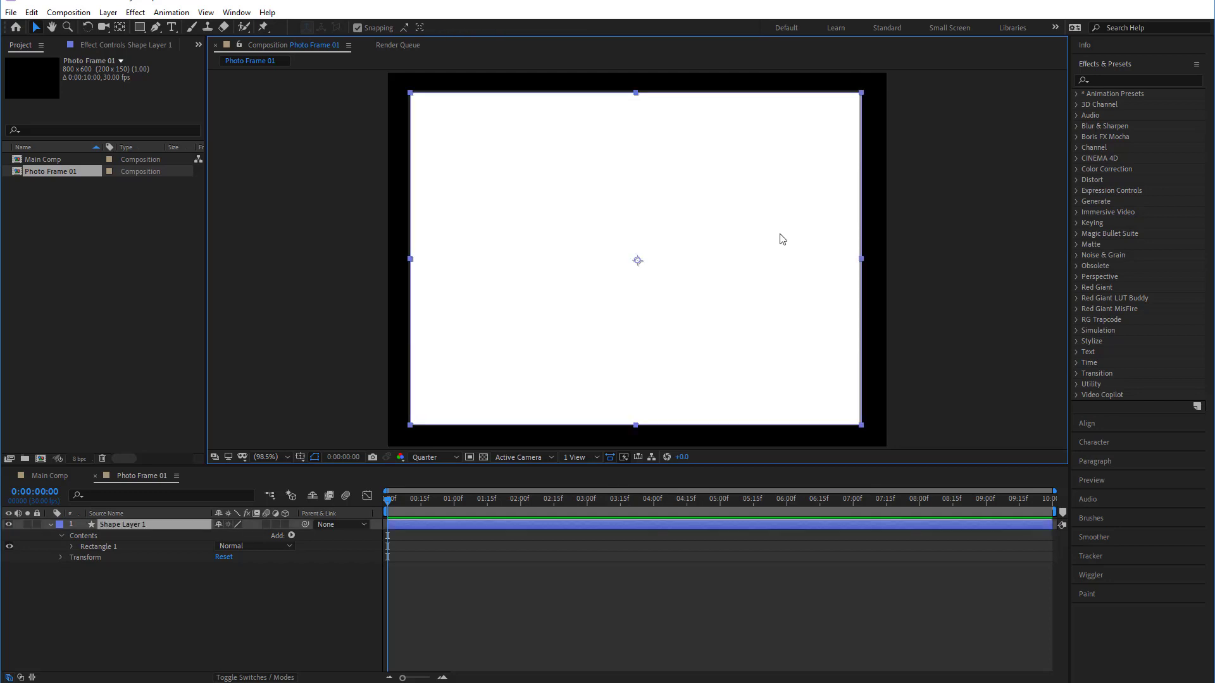
# Set the composition preview resolution to Full
pyautogui.click(442, 456)
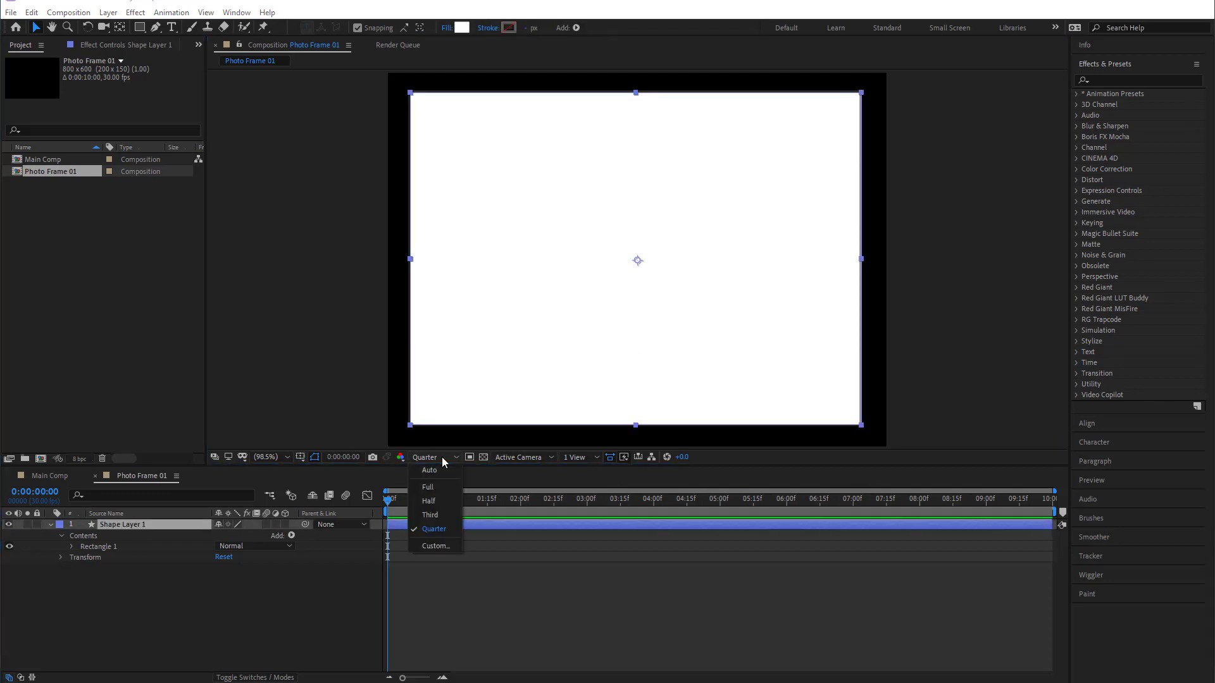
pyautogui.click(432, 488)
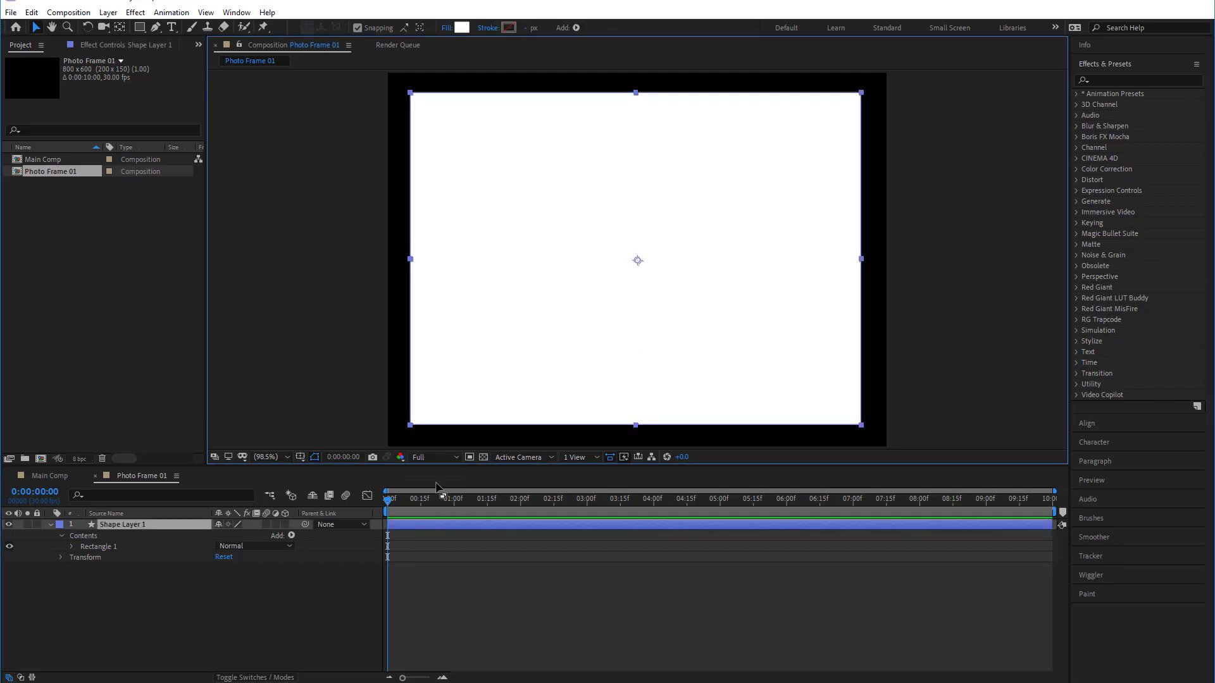
pyautogui.click(998, 235)
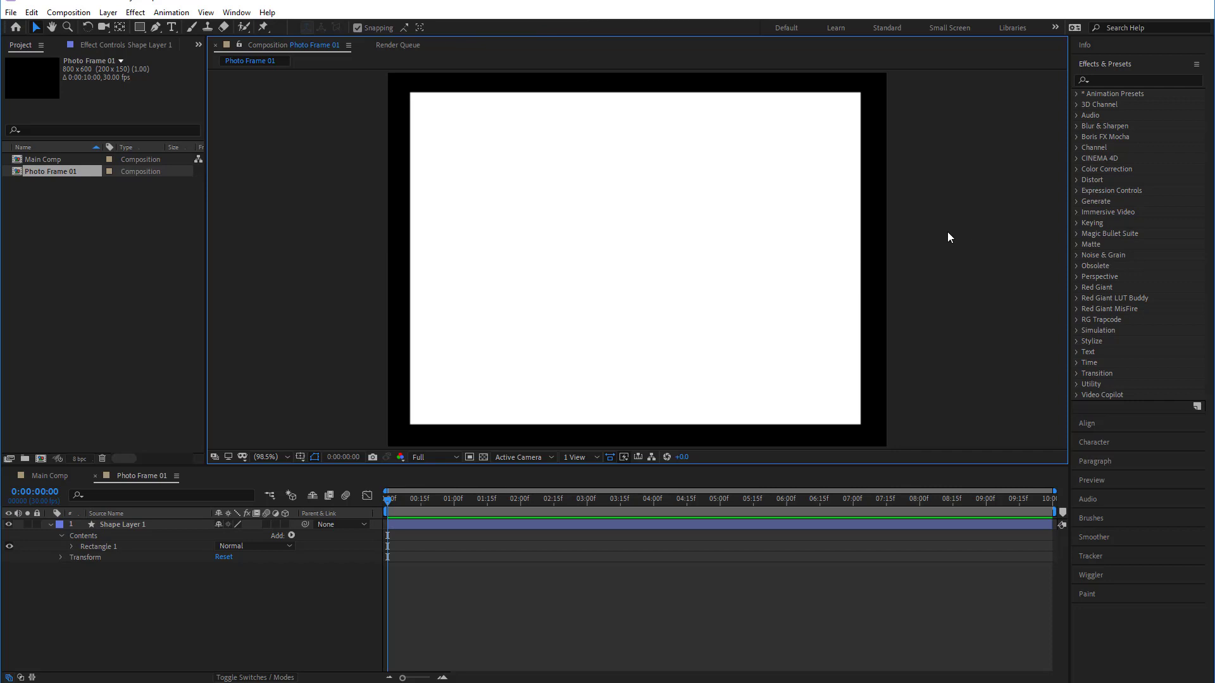
# Duplicate the white rectangle's shape layer
pyautogui.click(775, 276)
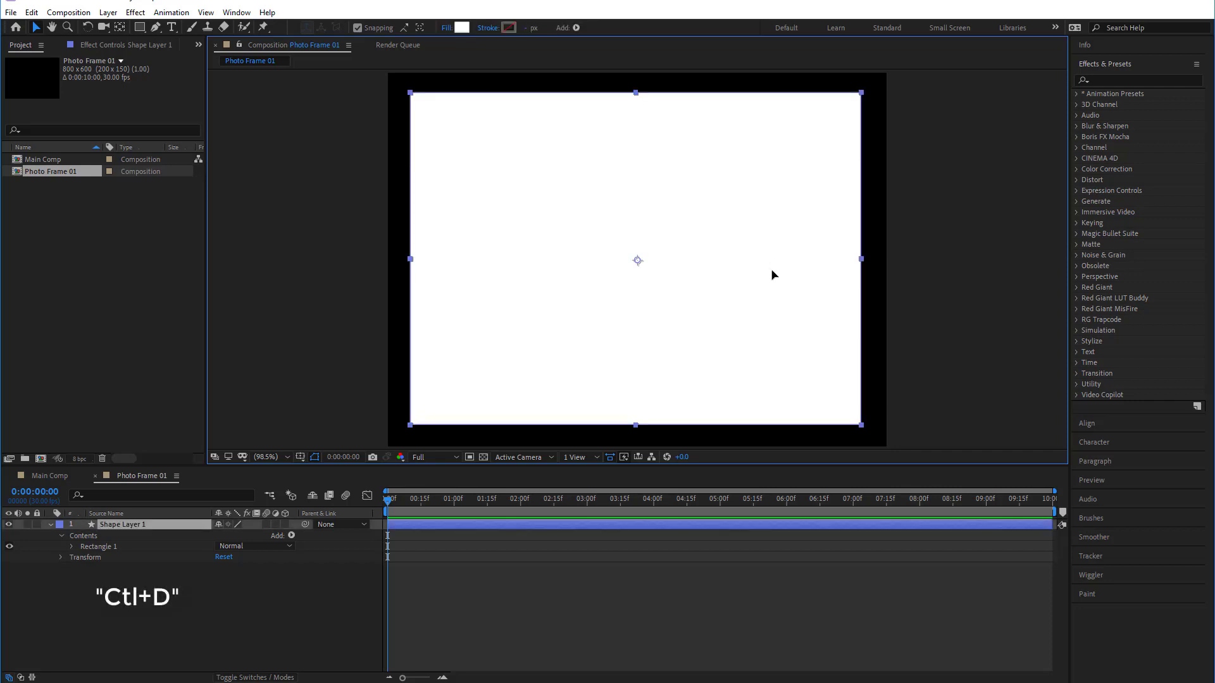
pyautogui.click(49, 526)
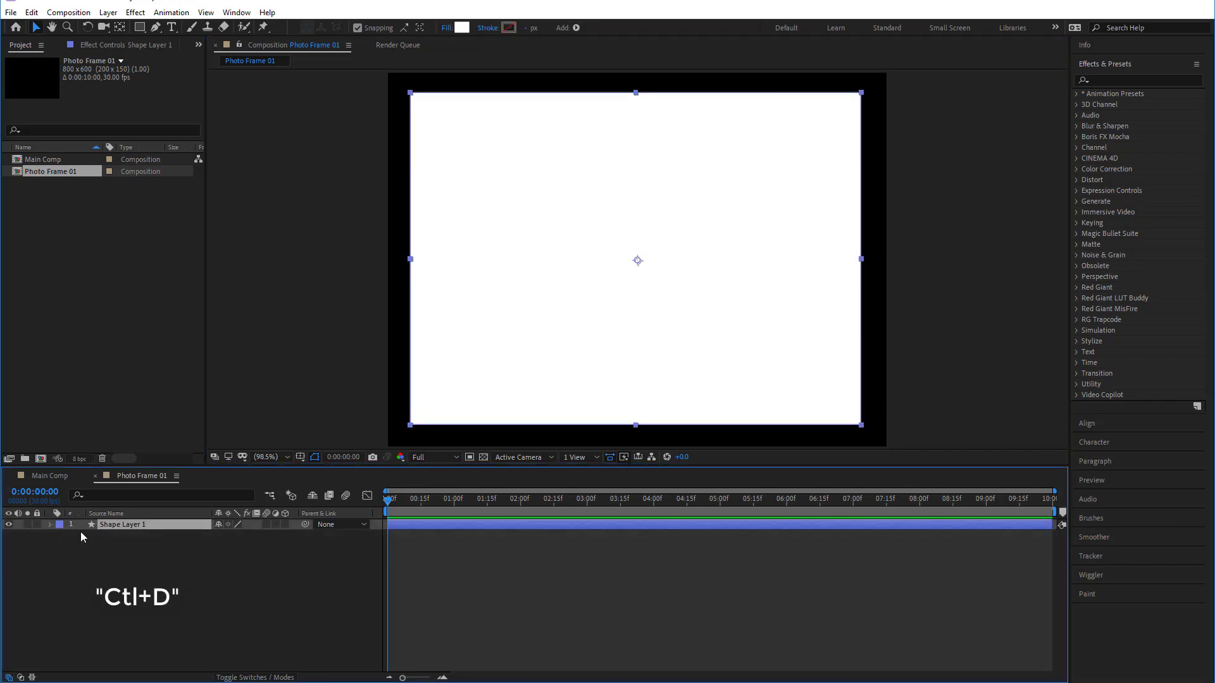
pyautogui.hotkey('ctrl', 'd')
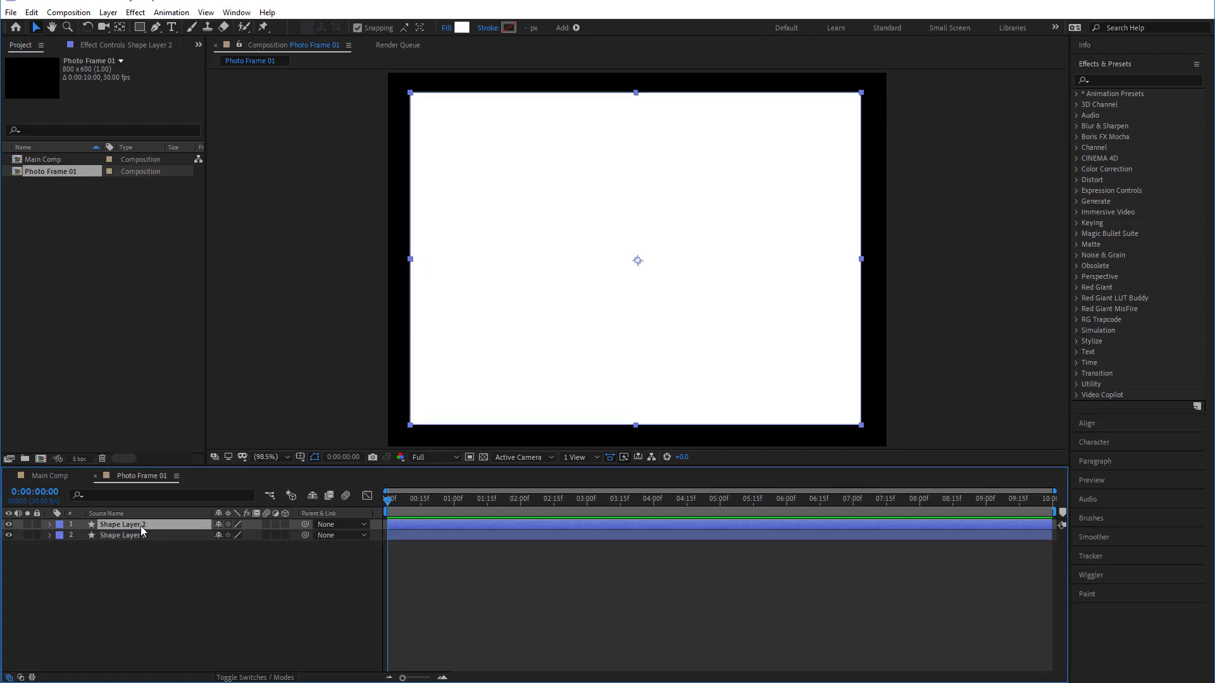
# Scale the duplicate, Shape Layer 2, down to 81% in its Transform properties
pyautogui.click(50, 525)
pyautogui.click(61, 536)
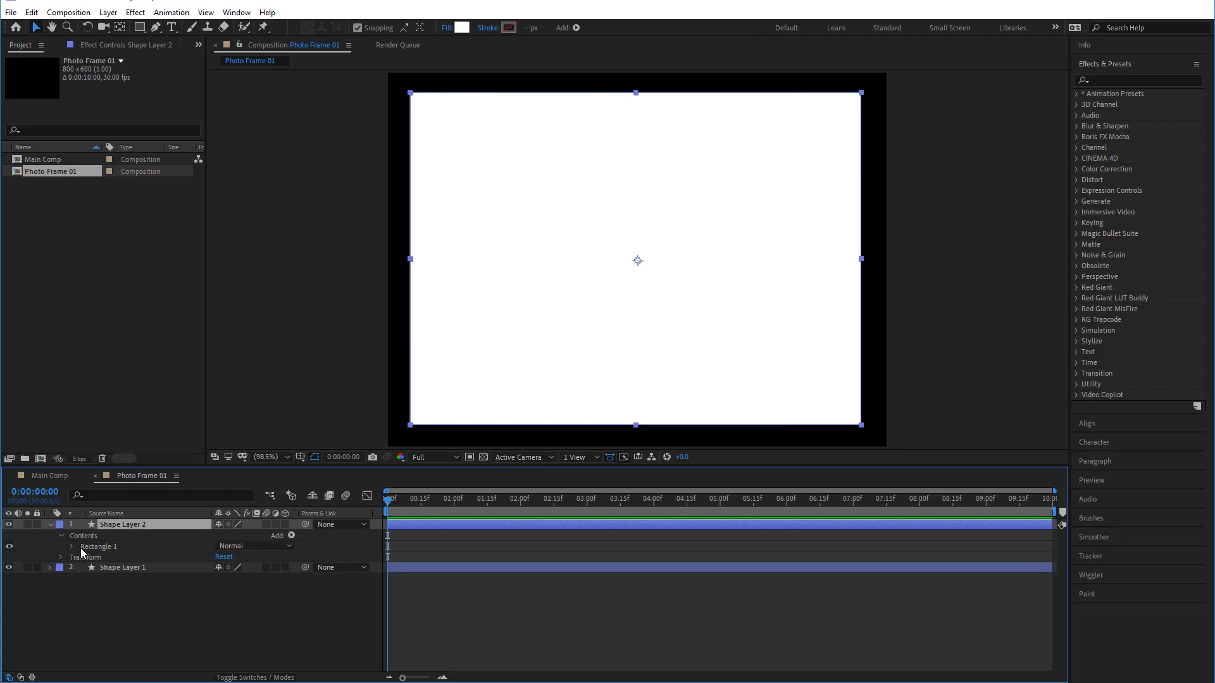
pyautogui.click(71, 548)
pyautogui.click(73, 548)
pyautogui.click(62, 535)
pyautogui.click(62, 547)
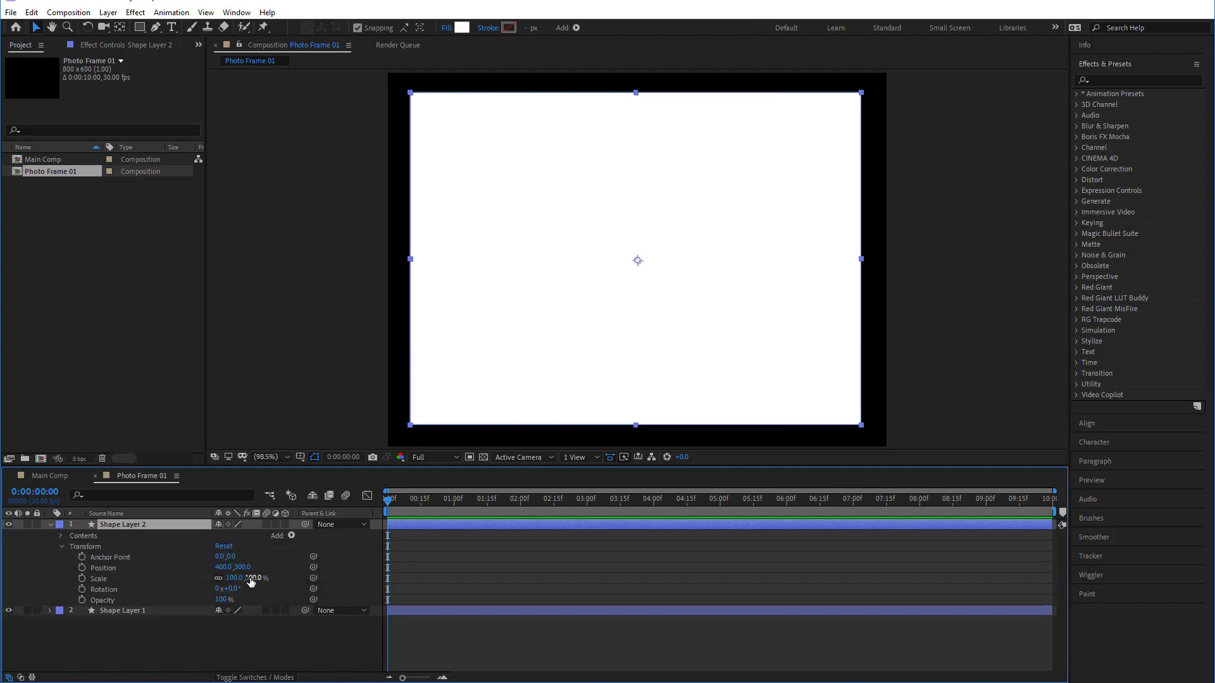
pyautogui.moveTo(249, 579); pyautogui.dragTo(243, 578)
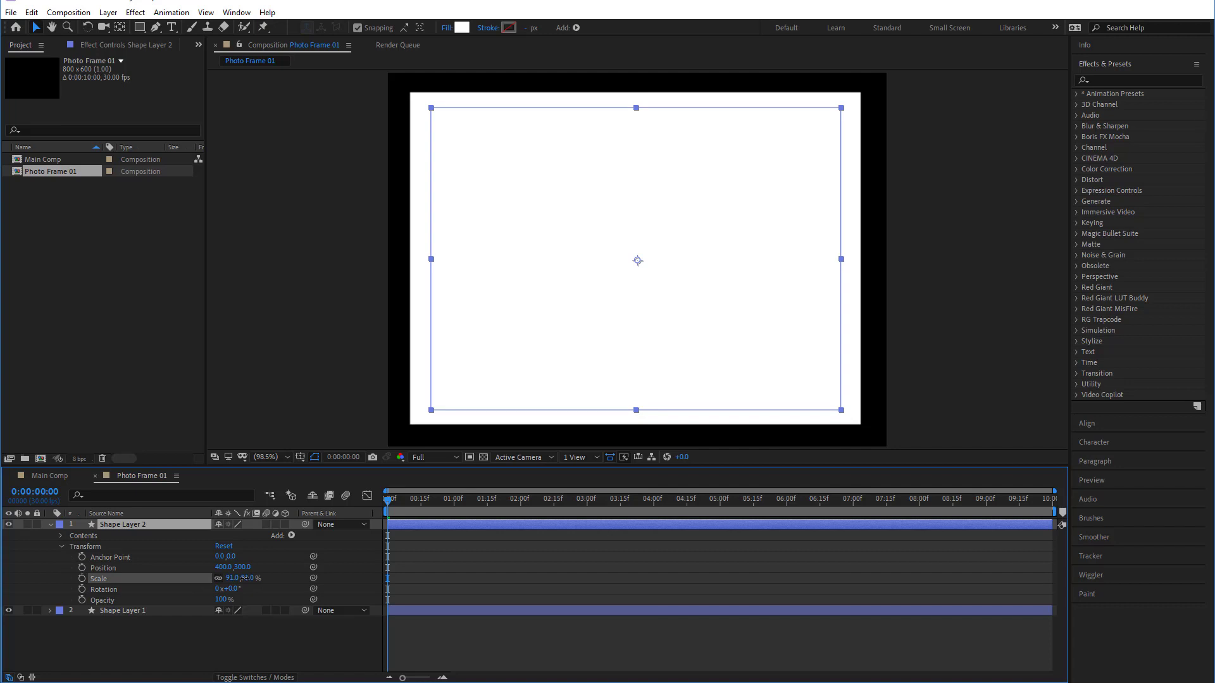
pyautogui.moveTo(243, 577); pyautogui.dragTo(232, 574)
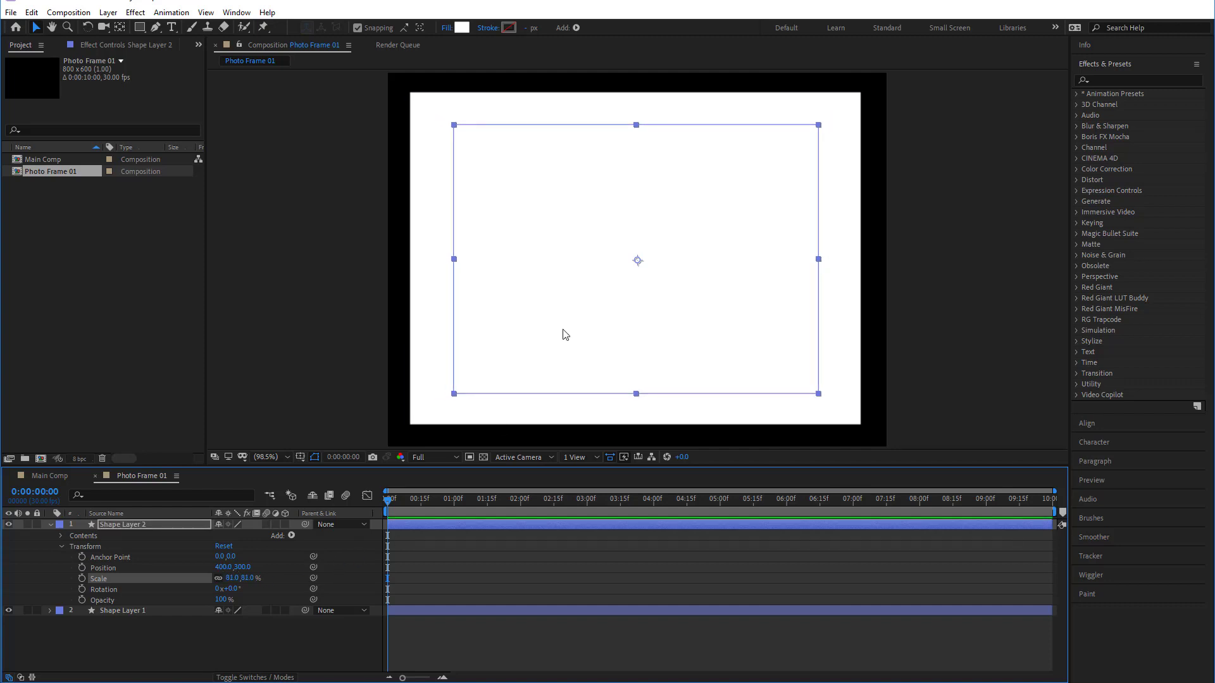
pyautogui.click(51, 524)
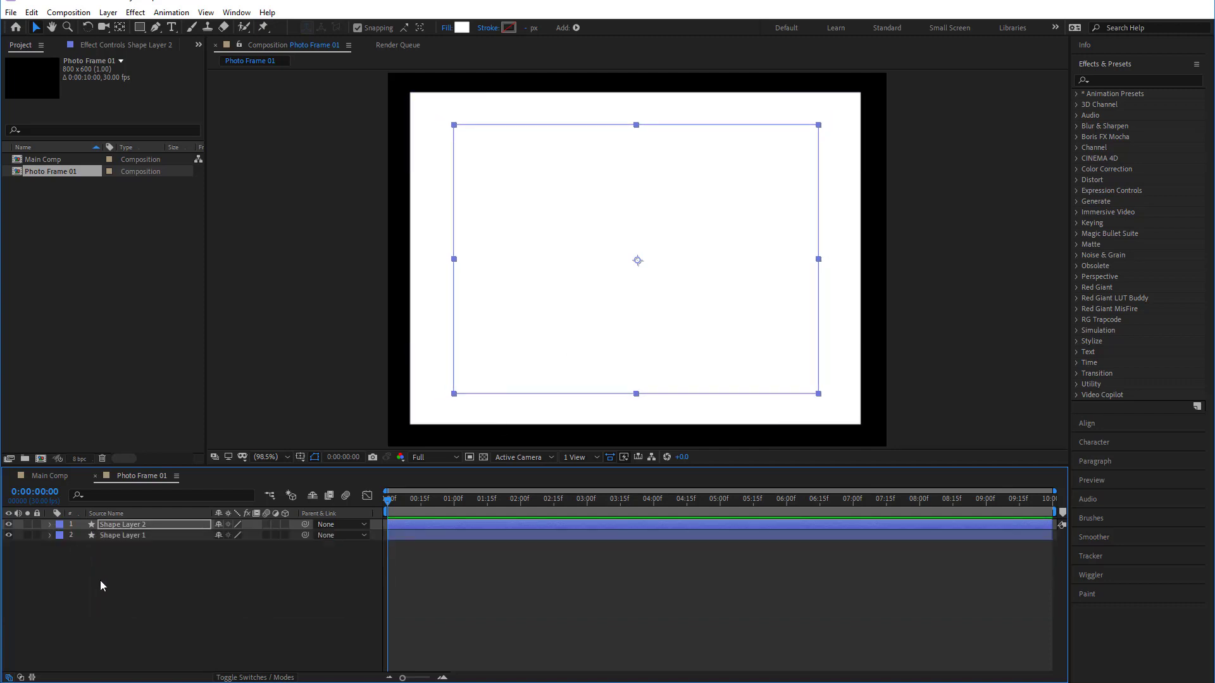
# Set Shape Layer 1's track matte to Luma Inverted Matte "Shape Layer 2" and check the cutout against the transparency grid
pyautogui.click(143, 536)
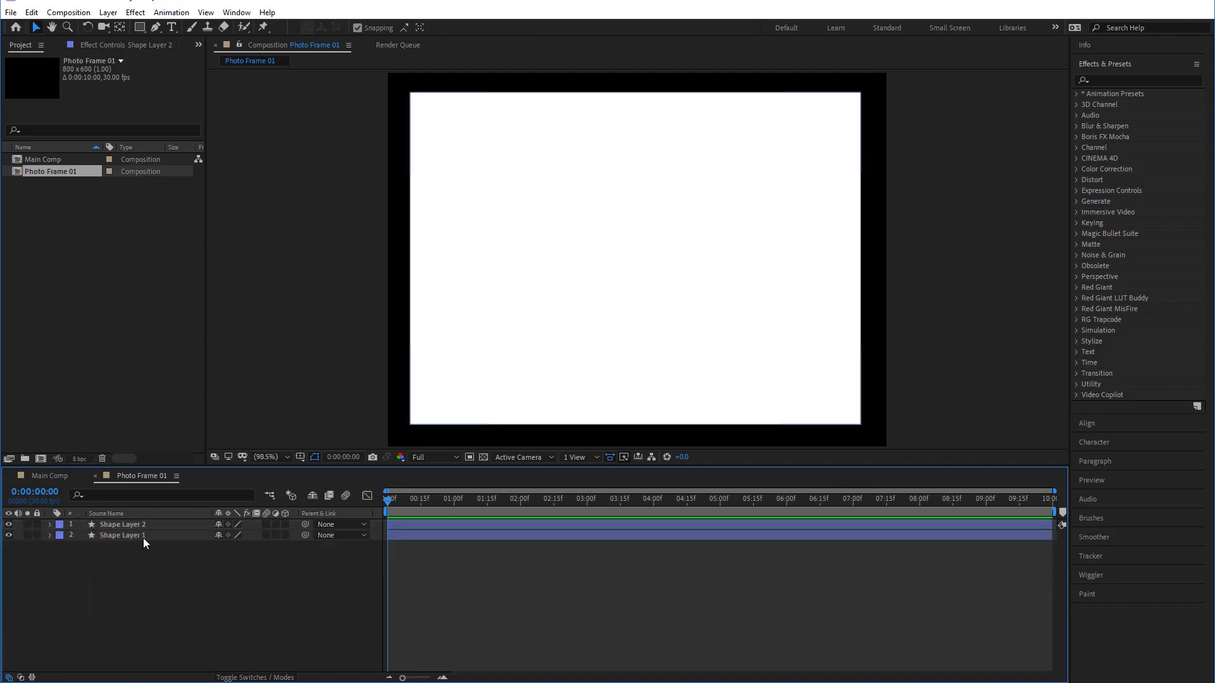
pyautogui.click(242, 678)
pyautogui.click(301, 536)
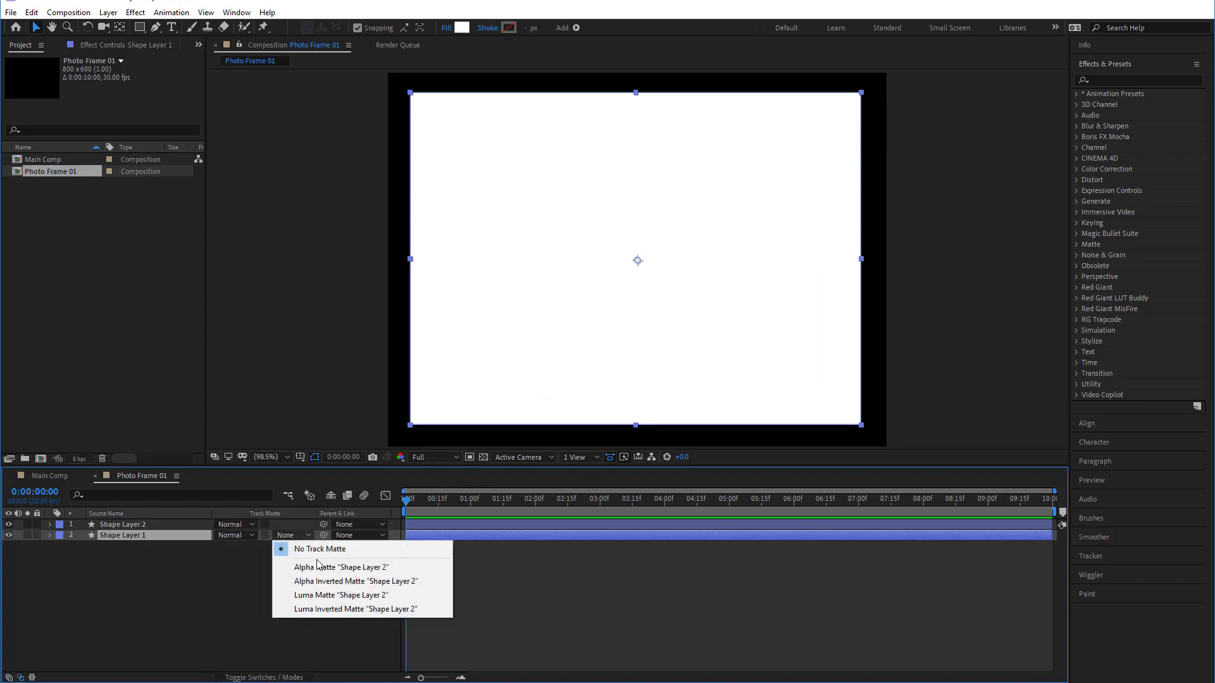
pyautogui.click(364, 610)
pyautogui.click(562, 612)
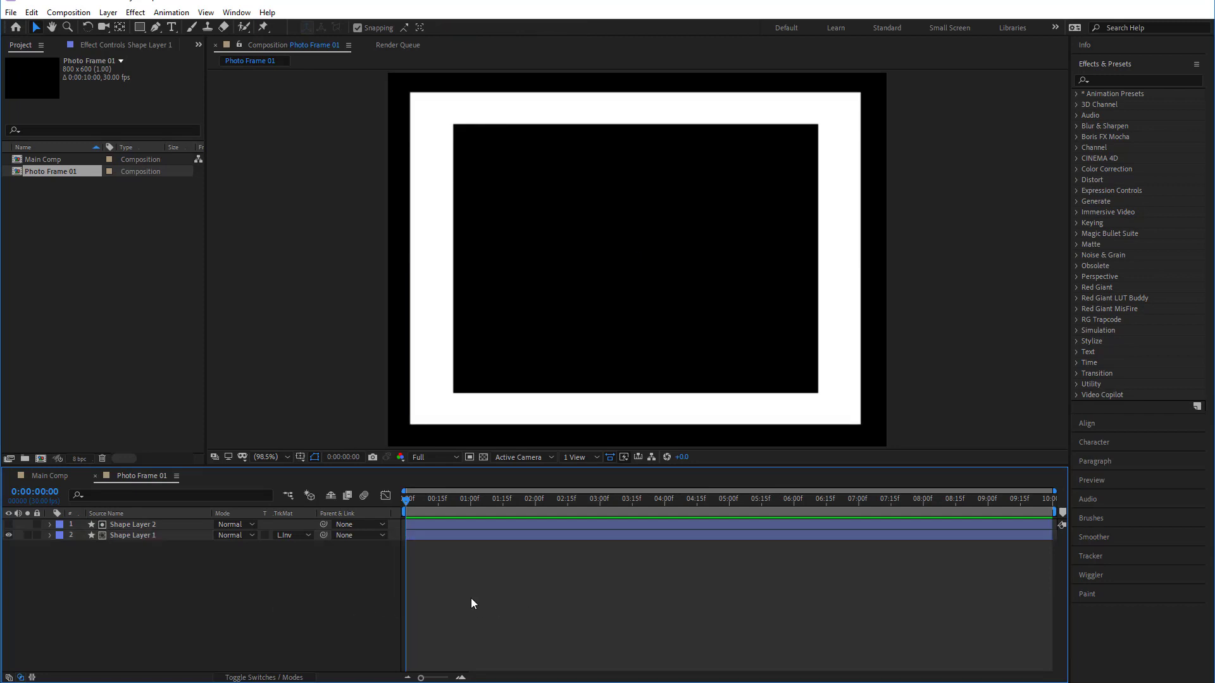
pyautogui.click(484, 457)
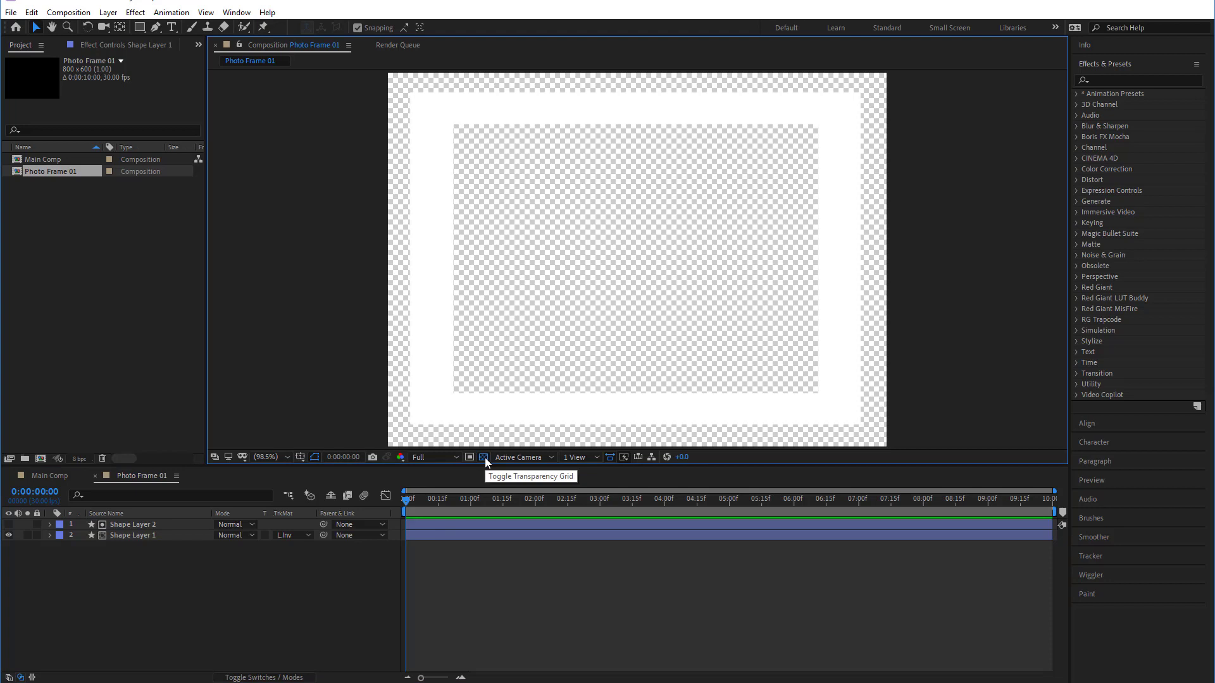
pyautogui.click(485, 458)
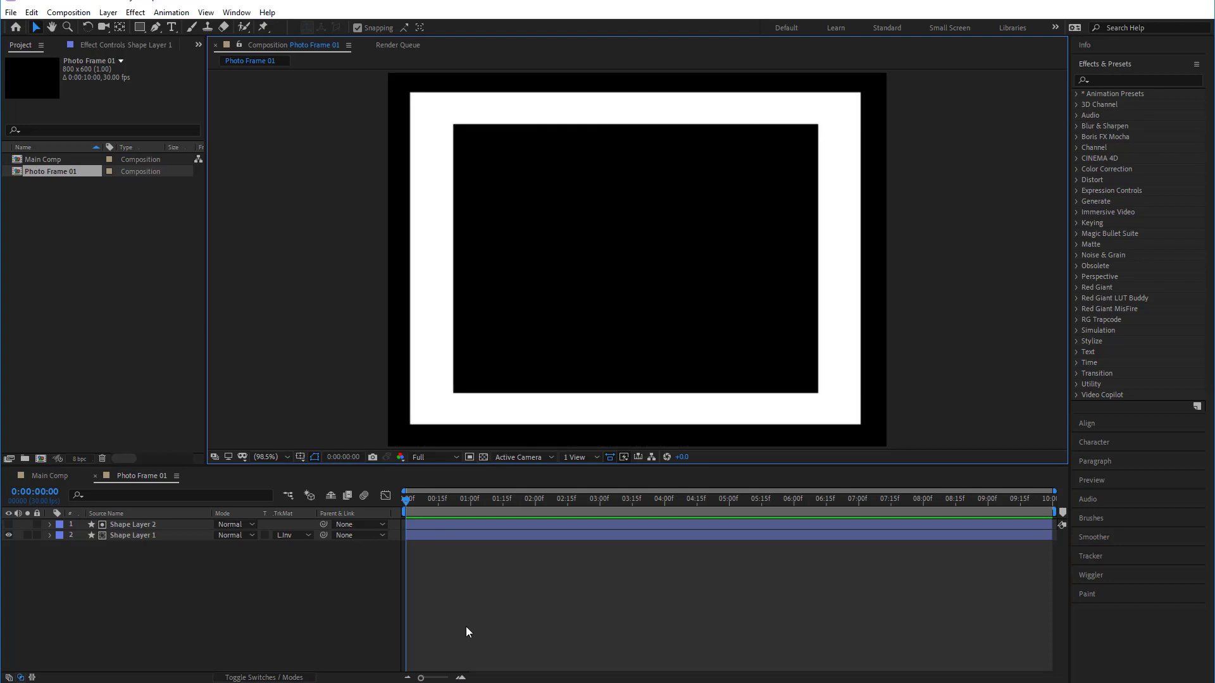
# Pre-compose both shape layers into a composition named Frame, moving all attributes into it
pyautogui.click(146, 524)
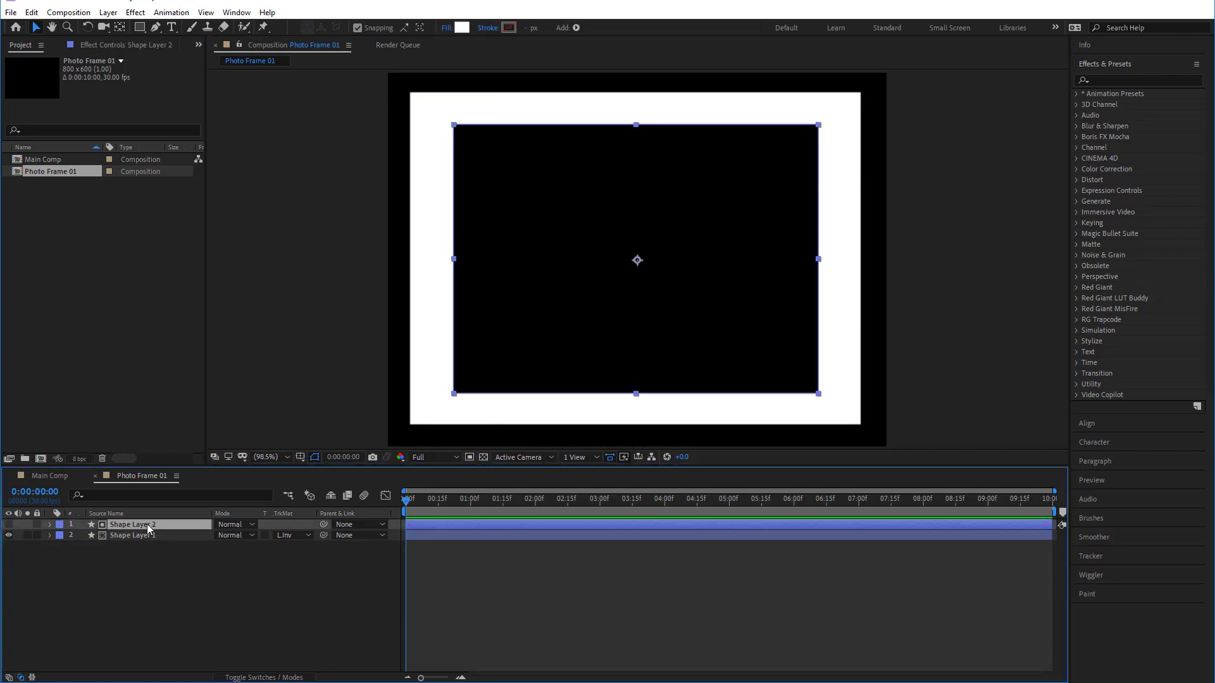
pyautogui.keyDown('shift'); pyautogui.click(145, 535); pyautogui.keyUp('shift')
pyautogui.rightClick(146, 535)
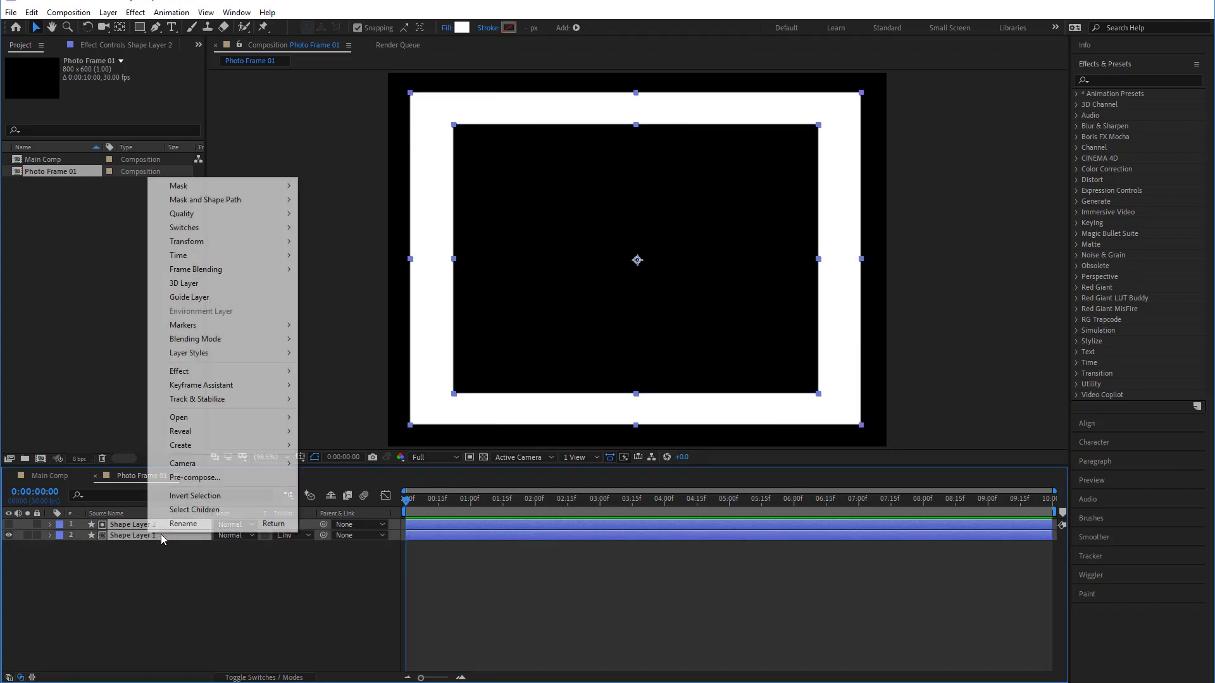
pyautogui.click(196, 478)
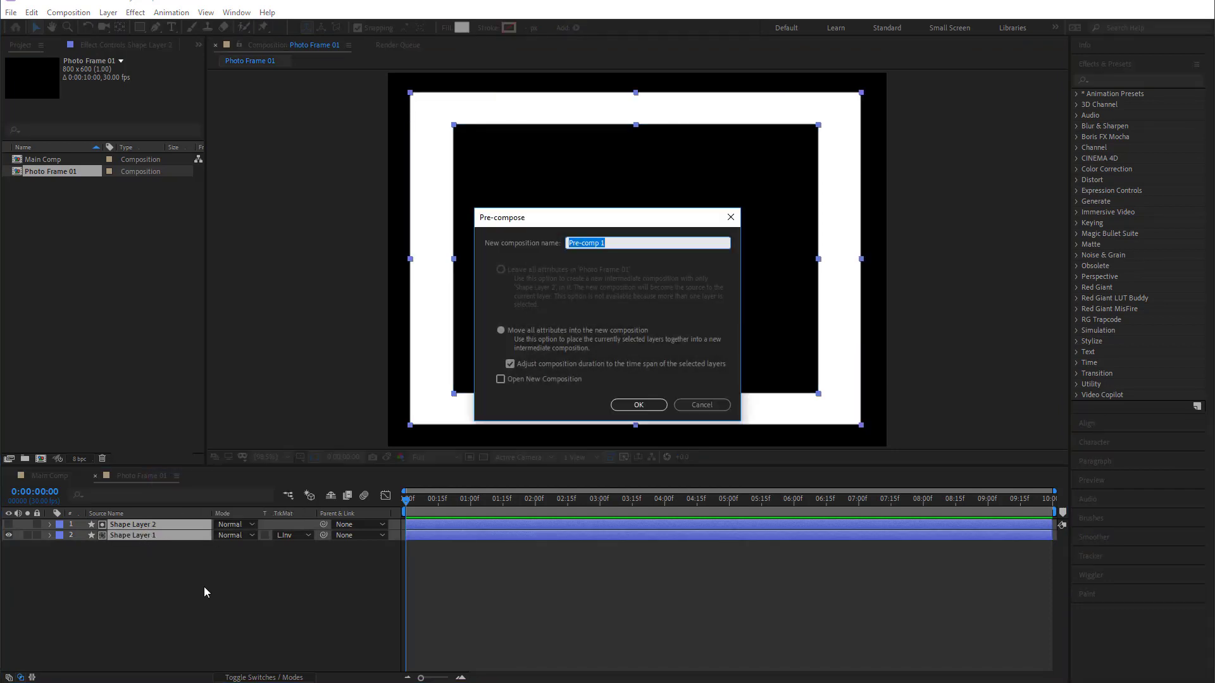
pyautogui.write('Frame')
pyautogui.press('Return')
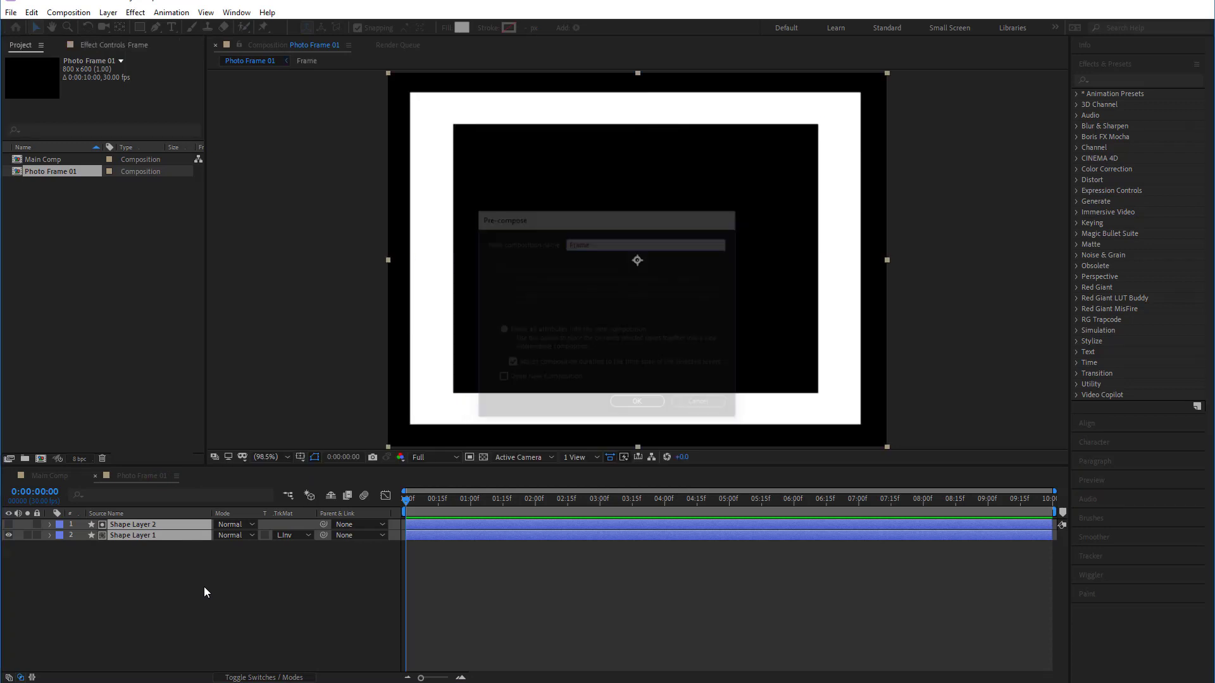
pyautogui.click(189, 616)
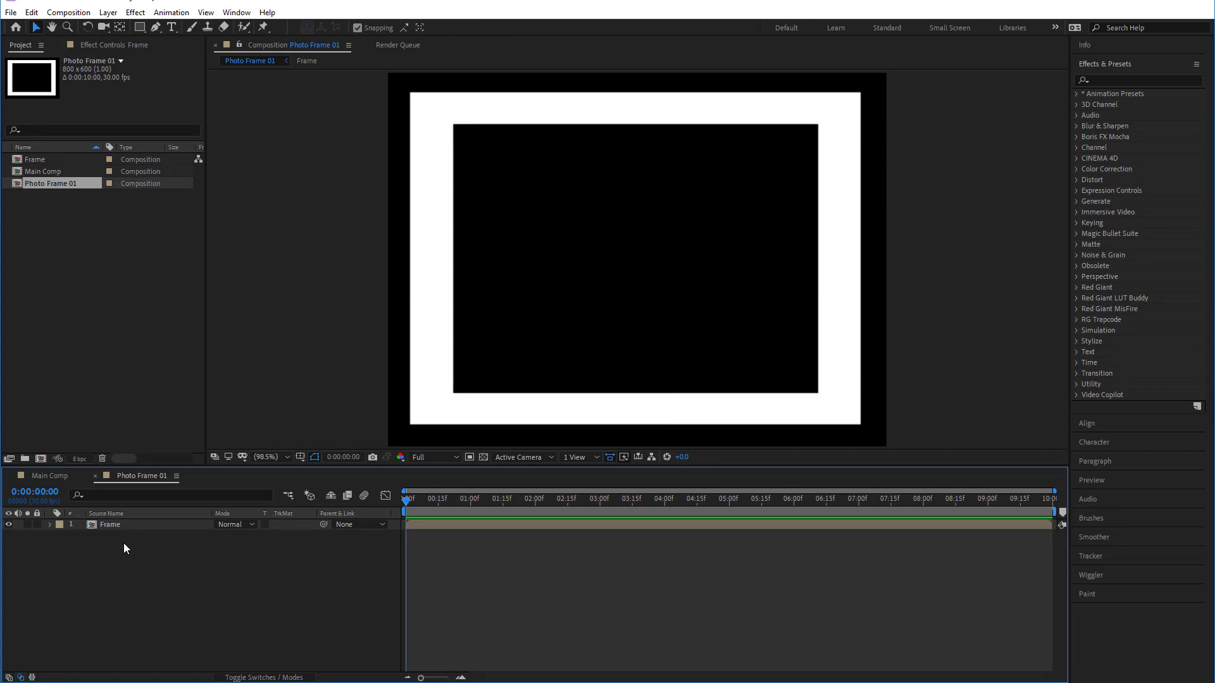
# Import Pexels Videos 1858314.mp4 from the file browser and place it beneath the Frame layer in Photo Frame 01
pyautogui.click(250, 682)
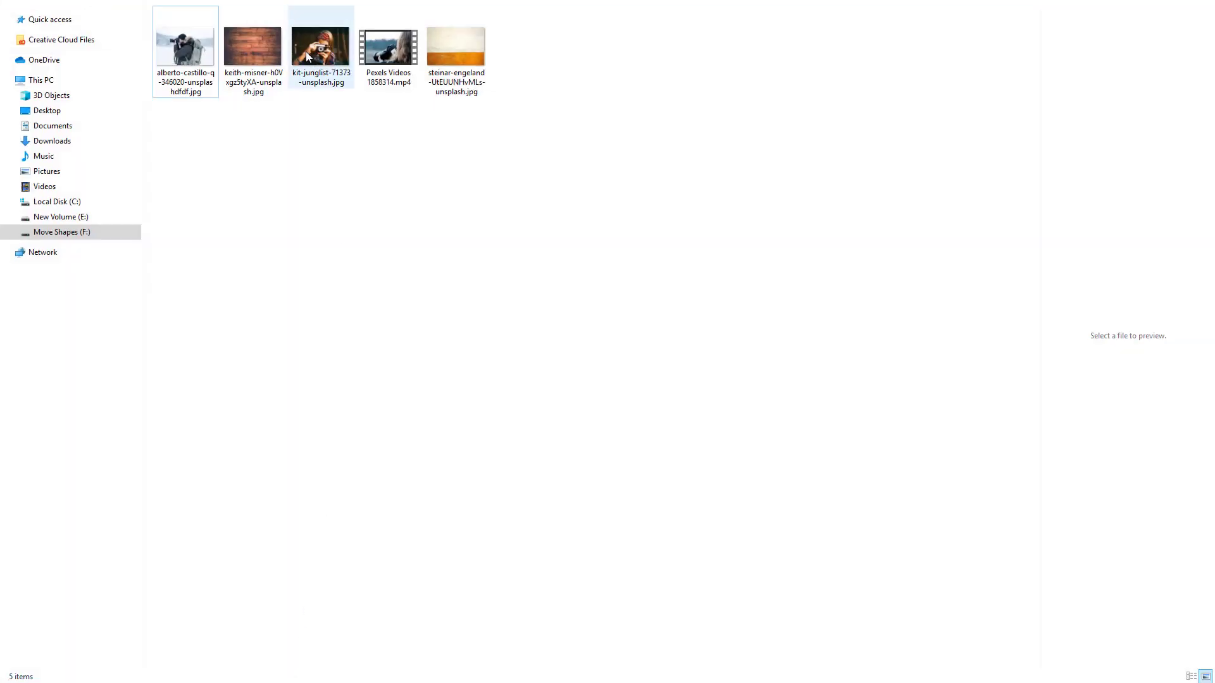
pyautogui.moveTo(381, 54); pyautogui.dragTo(56, 305)
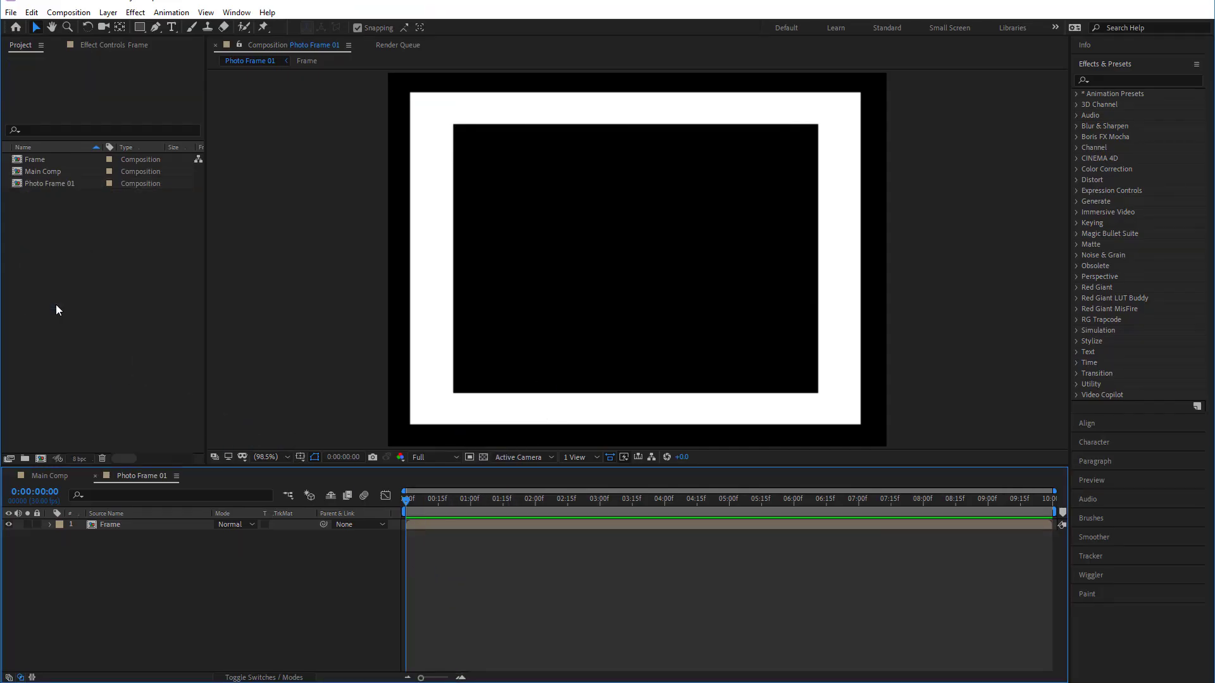
pyautogui.moveTo(41, 188); pyautogui.dragTo(115, 530)
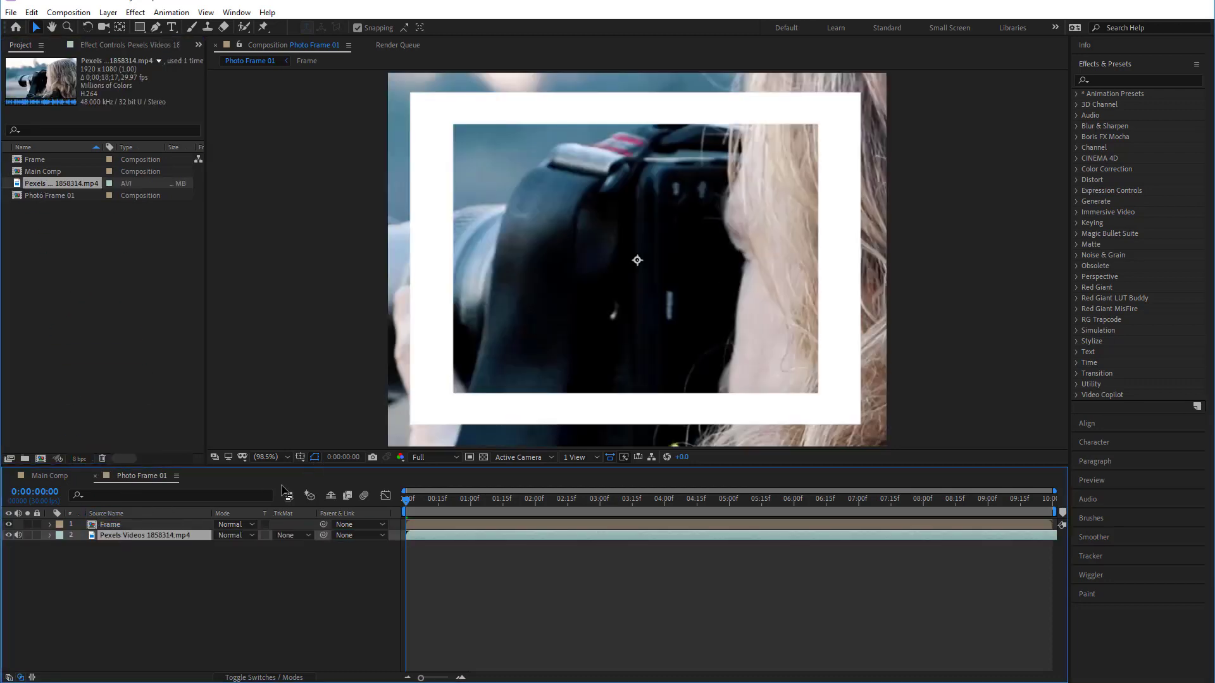
# Scale the Pexels video layer down to 42% so it fills the frame's opening
pyautogui.click(50, 535)
pyautogui.click(58, 547)
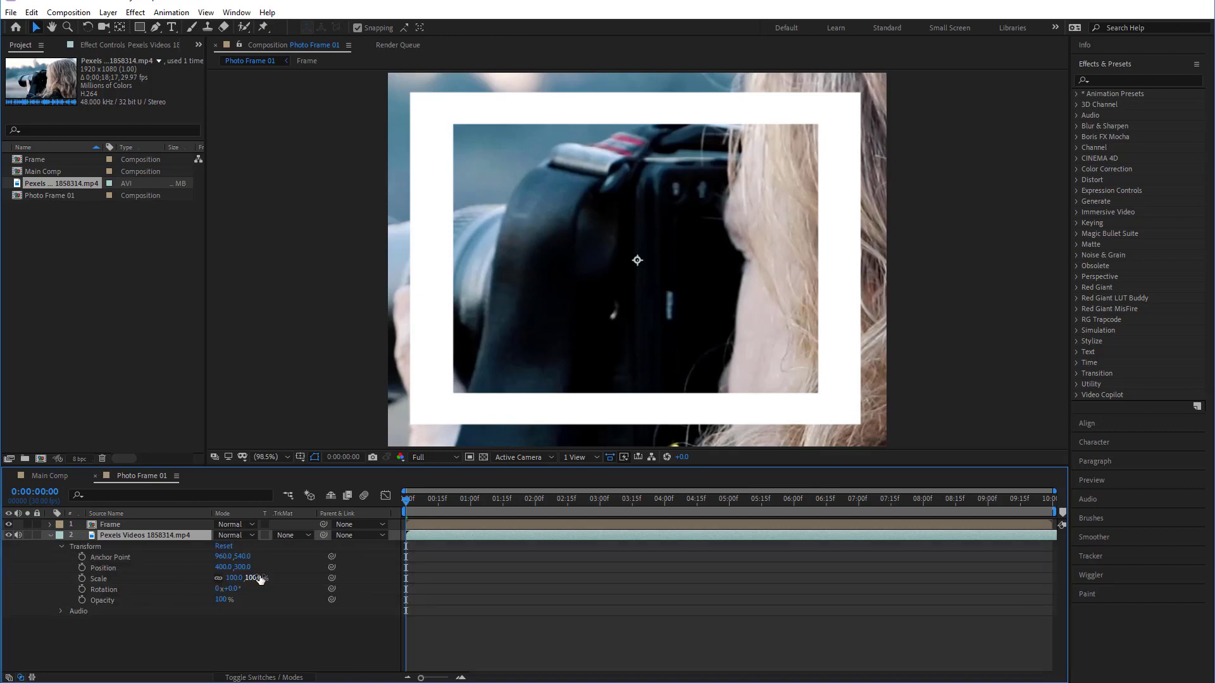
pyautogui.moveTo(260, 579); pyautogui.dragTo(221, 577)
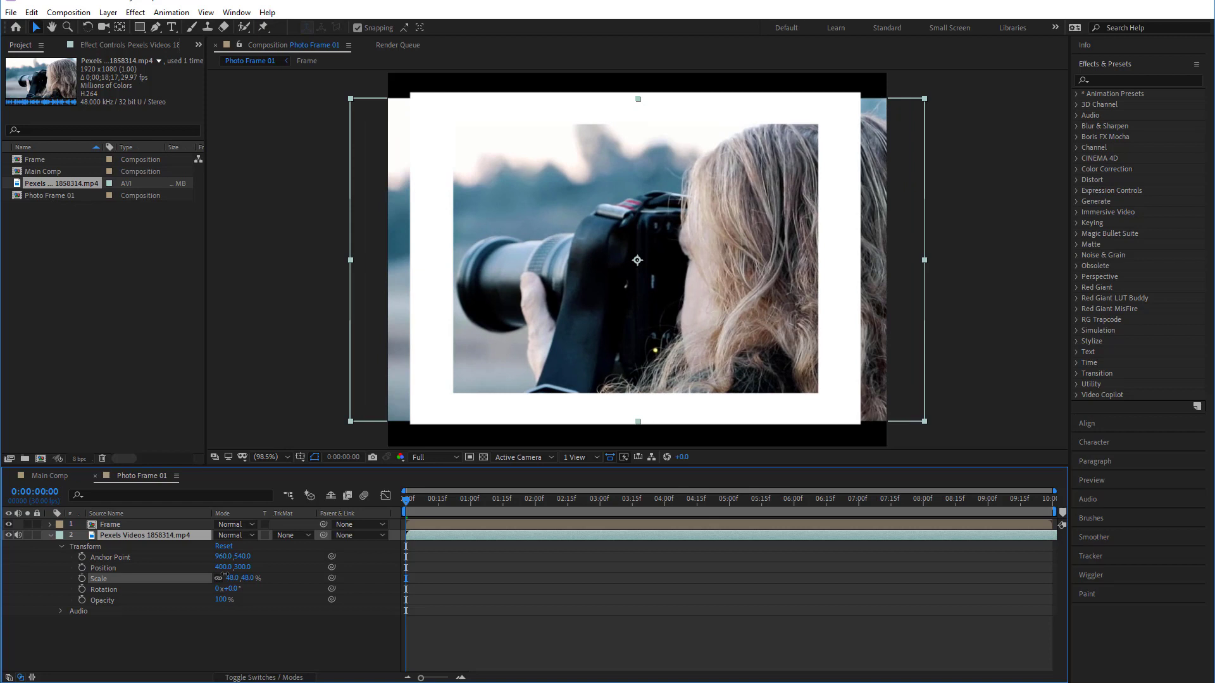
pyautogui.hotkey('ctrl', 'z')
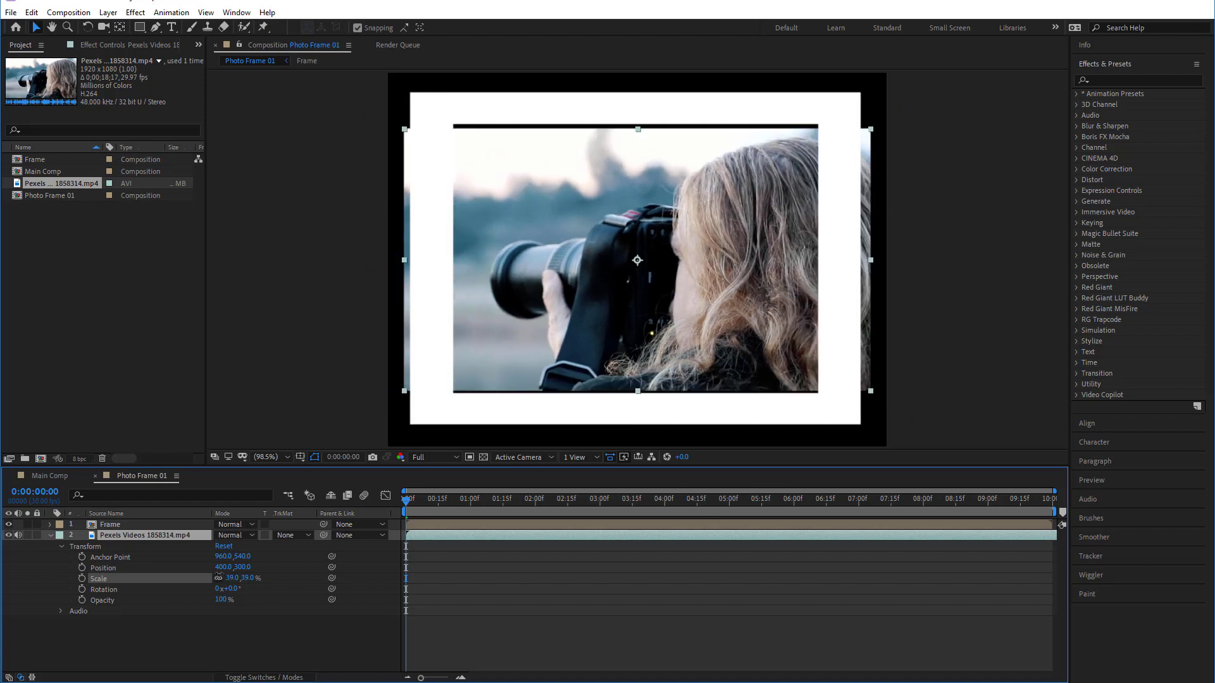
pyautogui.moveTo(218, 578); pyautogui.dragTo(220, 578)
pyautogui.click(155, 629)
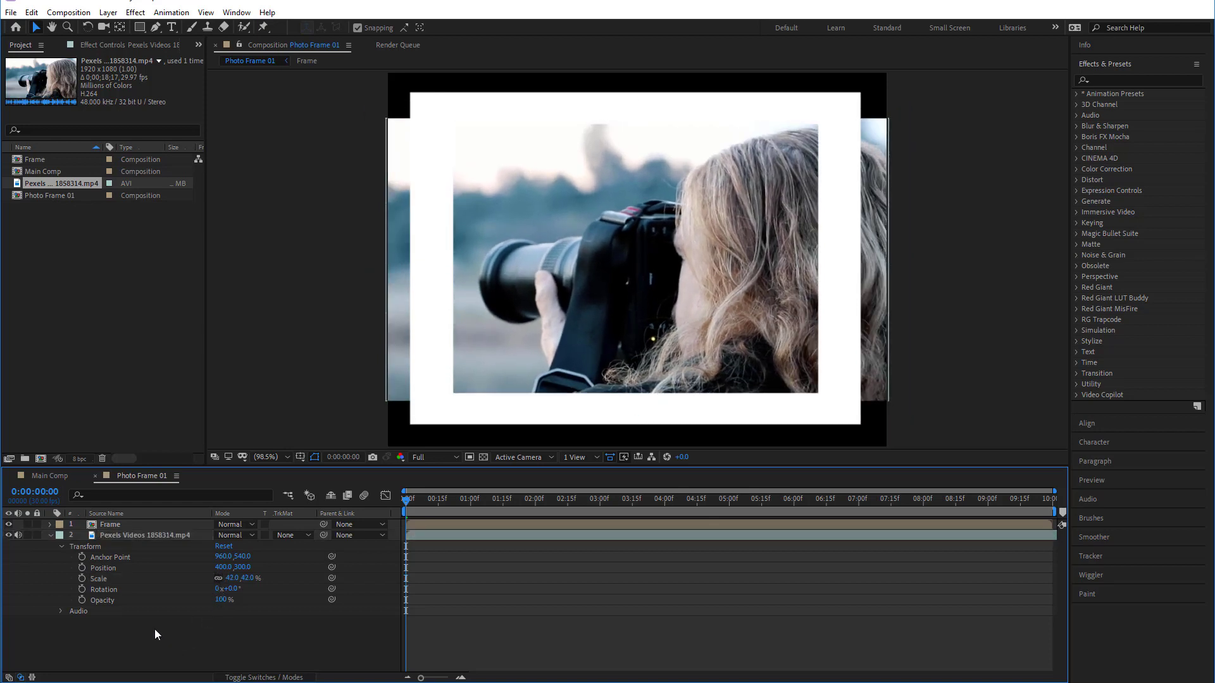
pyautogui.click(56, 538)
pyautogui.click(46, 564)
pyautogui.click(49, 535)
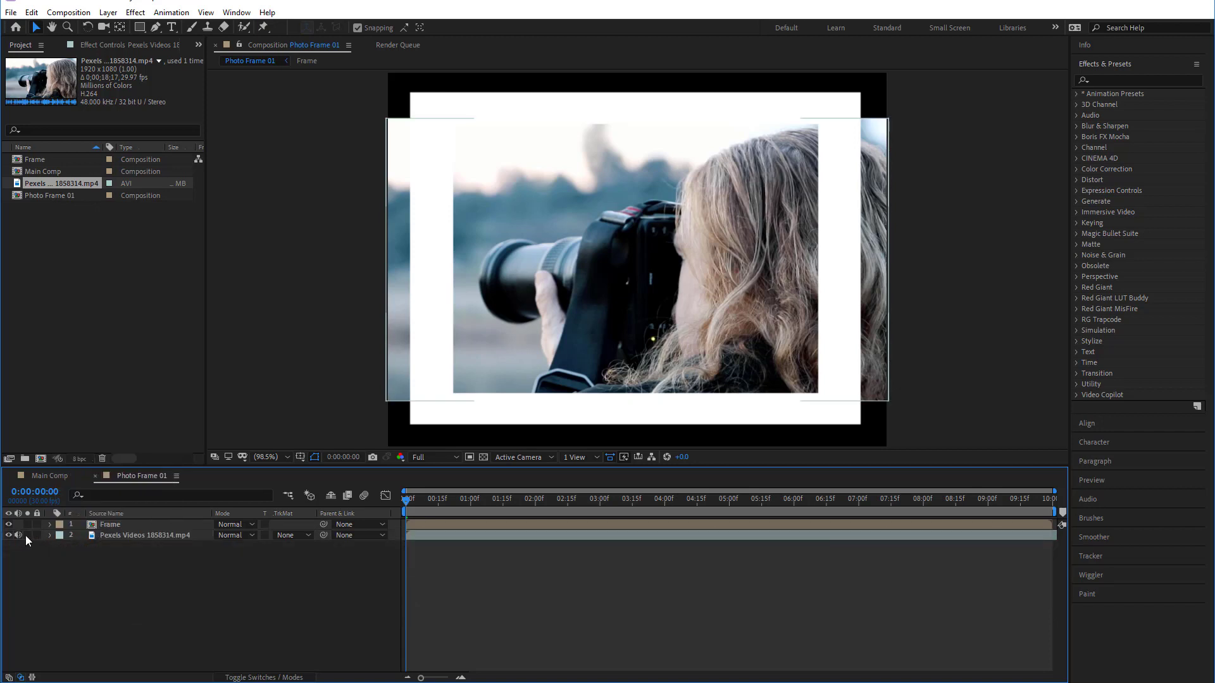
# Mask the Pexels video layer with a rectangle slightly larger than the frame's inner opening, keeping the mask's edges beneath the white border
pyautogui.click(125, 538)
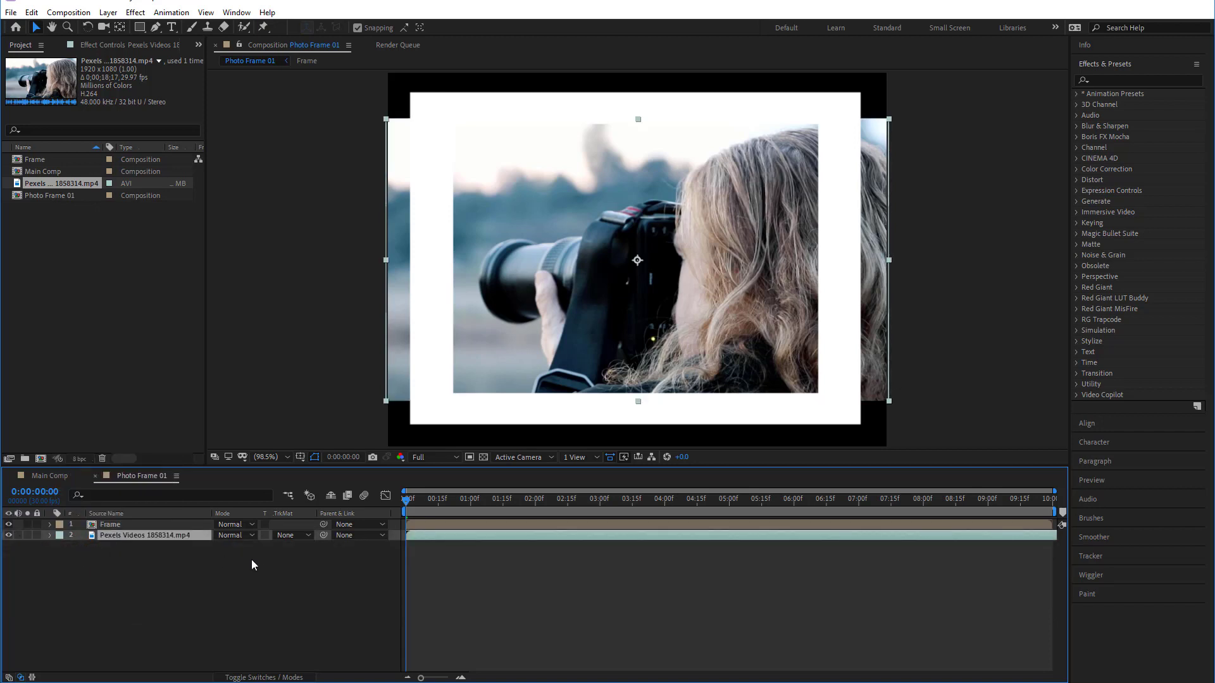
pyautogui.click(139, 28)
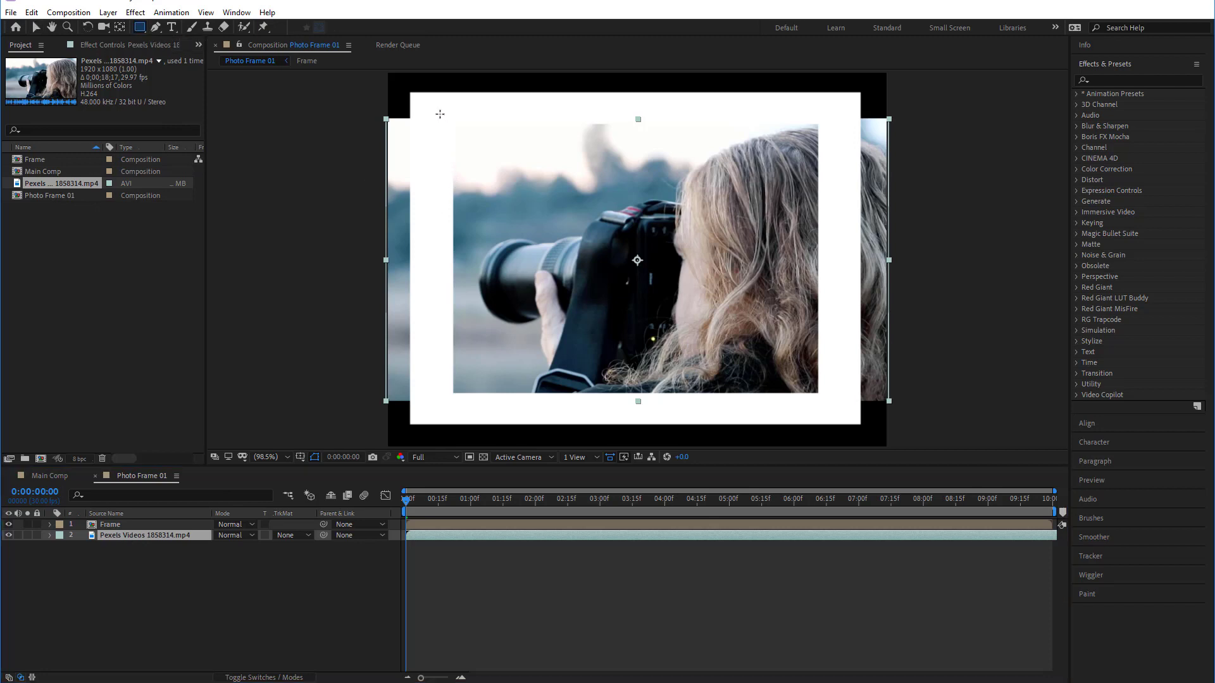
pyautogui.moveTo(439, 114); pyautogui.dragTo(834, 409)
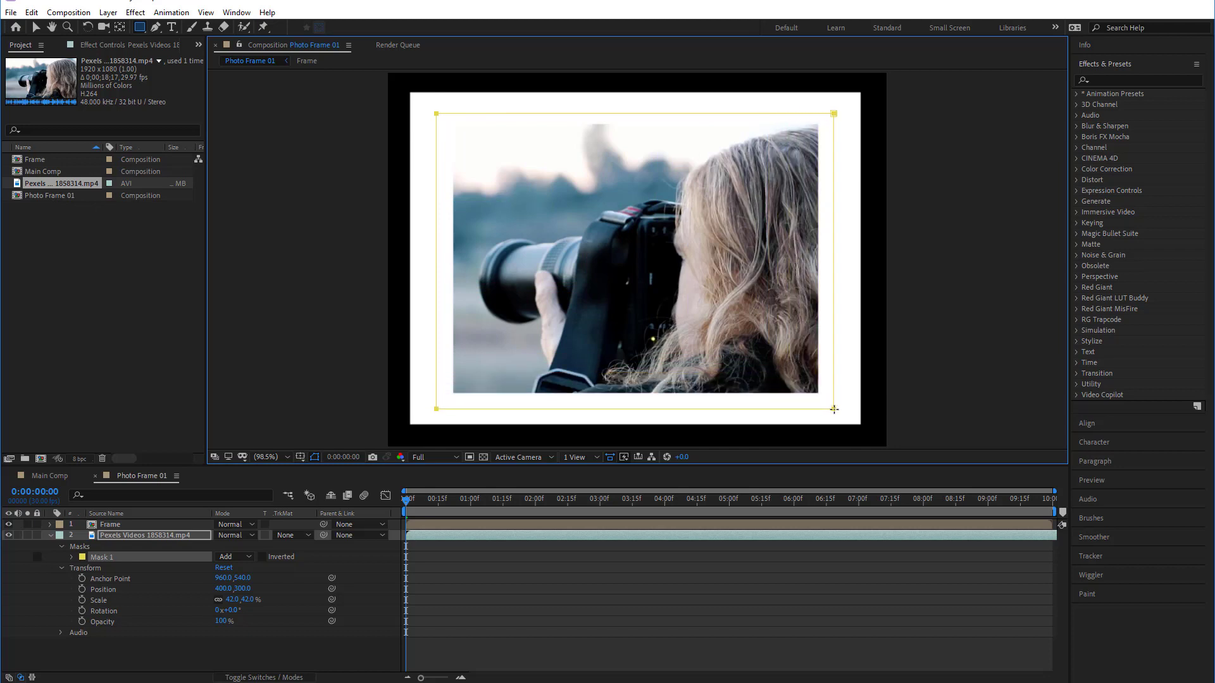
pyautogui.click(608, 546)
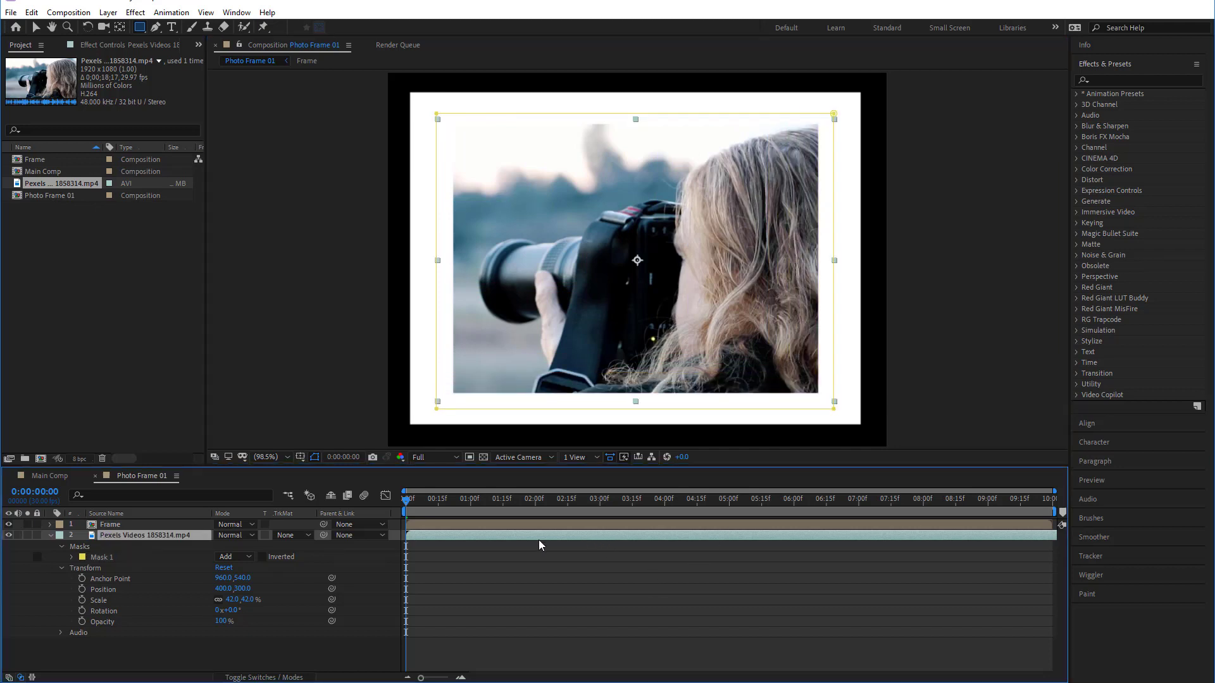
pyautogui.click(49, 536)
pyautogui.click(493, 599)
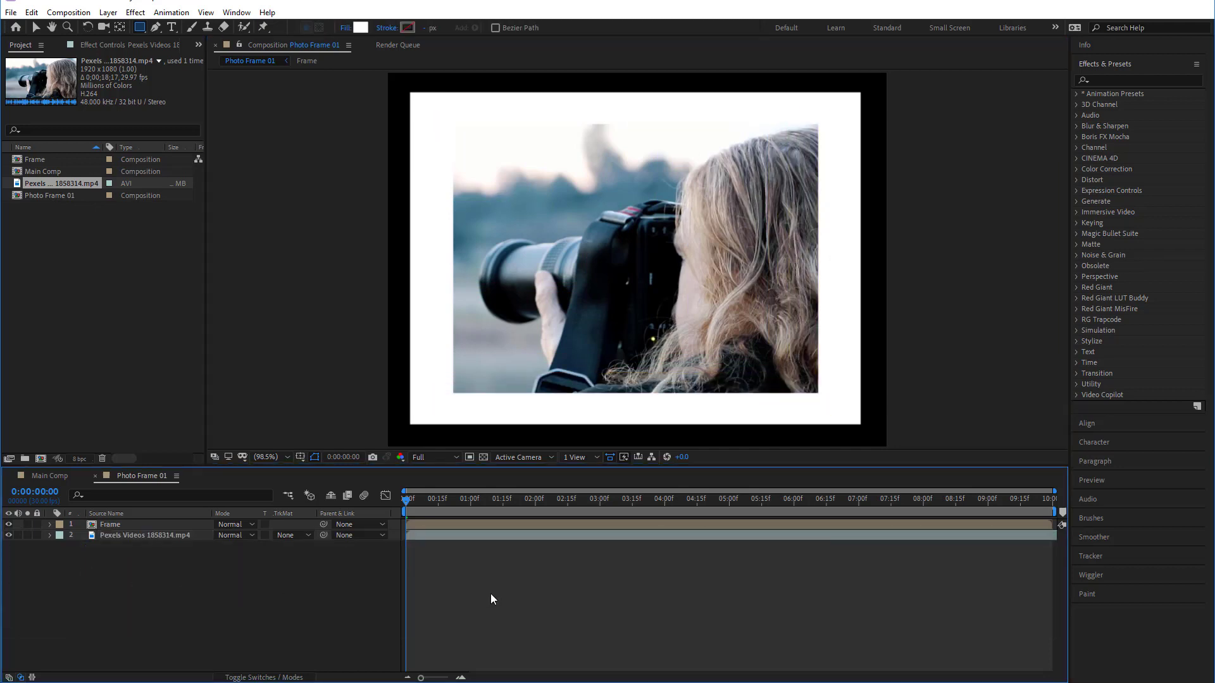
pyautogui.click(35, 28)
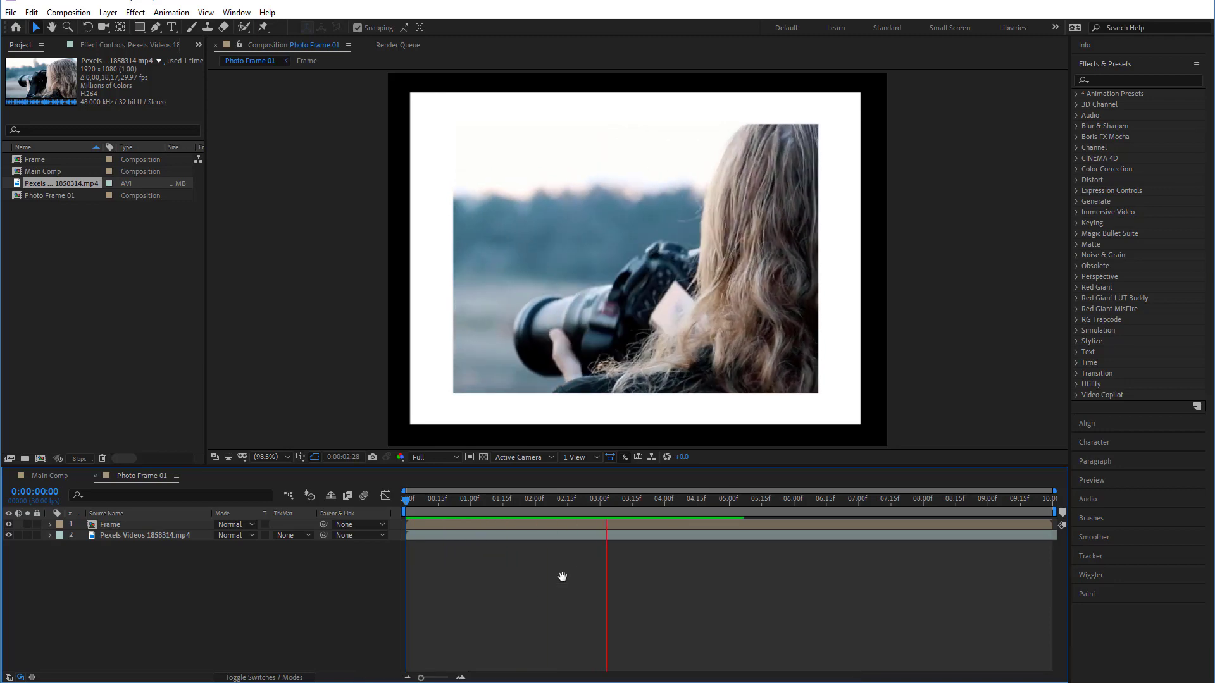
# Apply the Drop Shadow effect to the Frame layer, viewing the composition at 0:00:02:17
pyautogui.moveTo(514, 499); pyautogui.dragTo(571, 511)
pyautogui.click(131, 525)
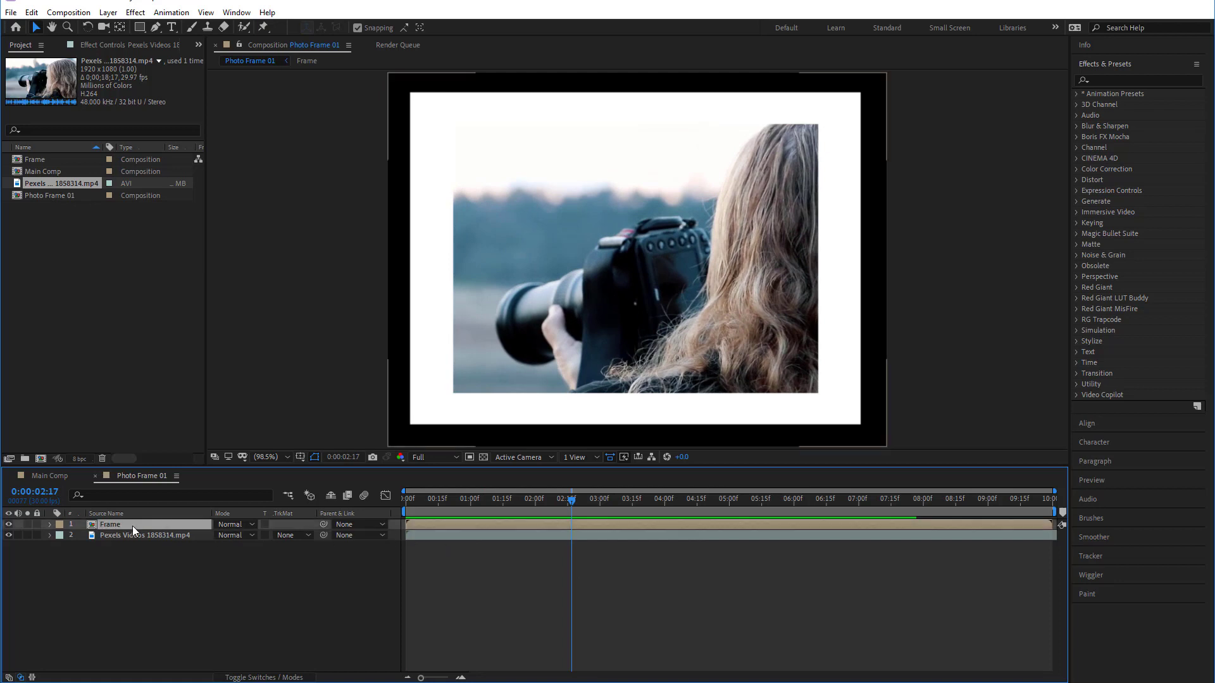
pyautogui.click(1104, 81)
pyautogui.write('drop')
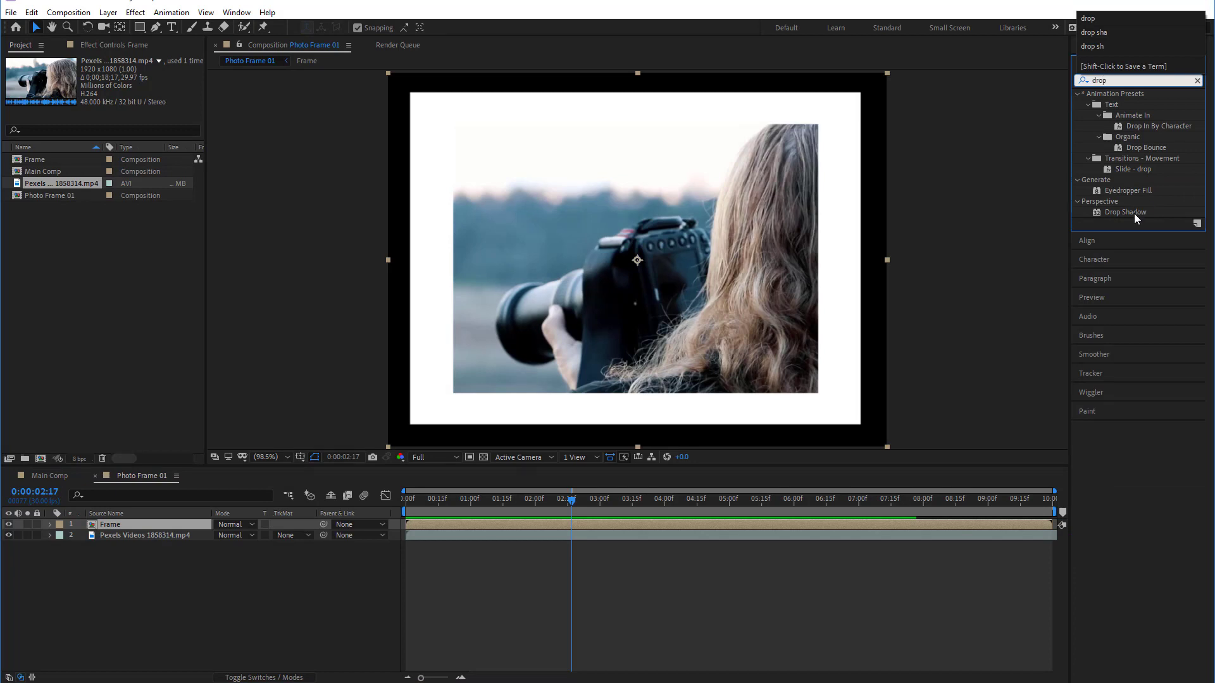
pyautogui.click(1128, 211)
pyautogui.moveTo(1130, 211); pyautogui.dragTo(533, 524)
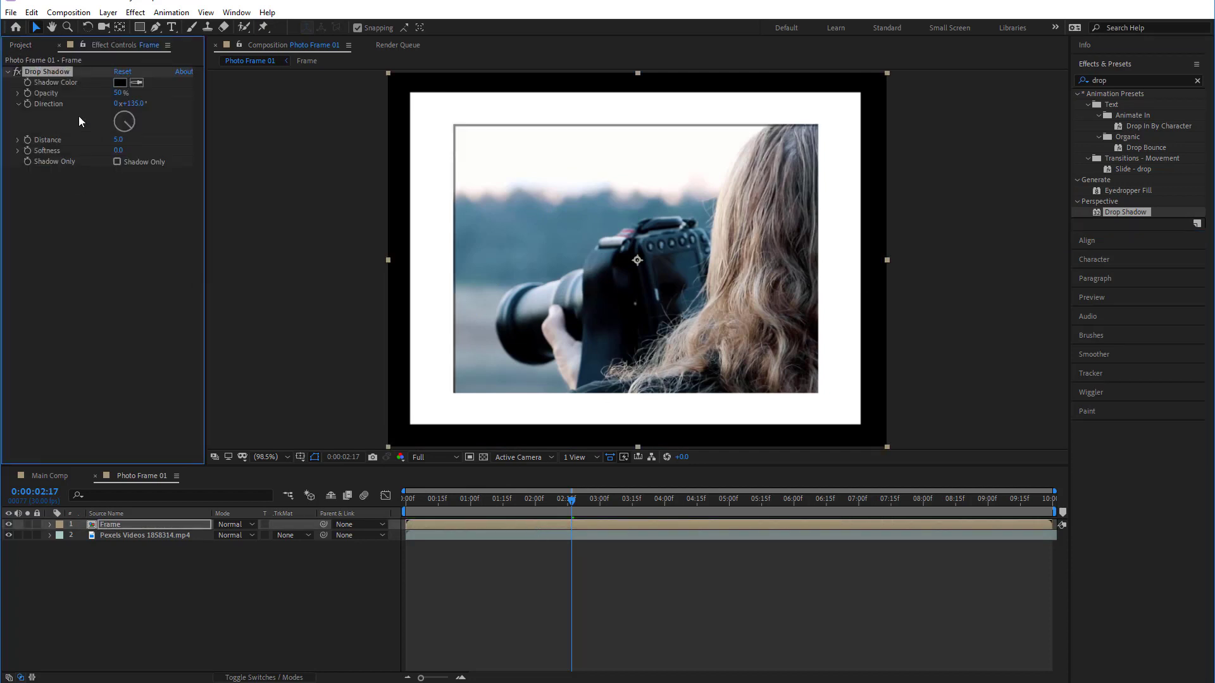
# Set the Frame layer's Drop Shadow softness to 5 and its distance to 3
pyautogui.click(21, 45)
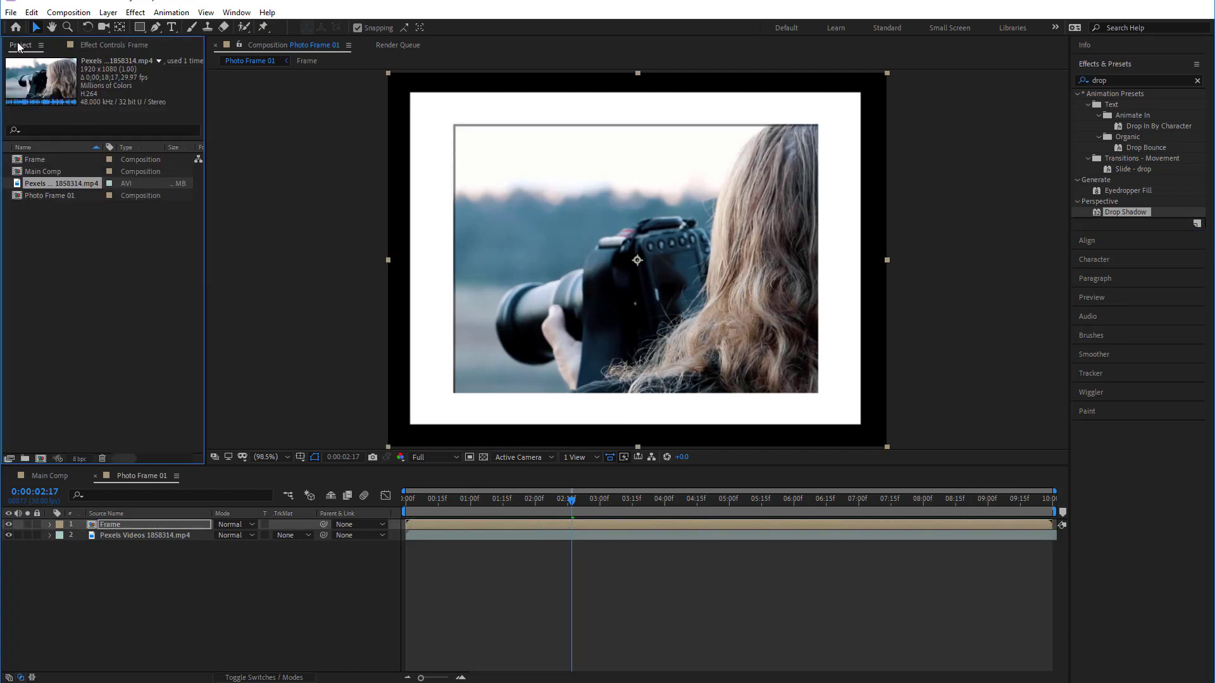
pyautogui.click(115, 45)
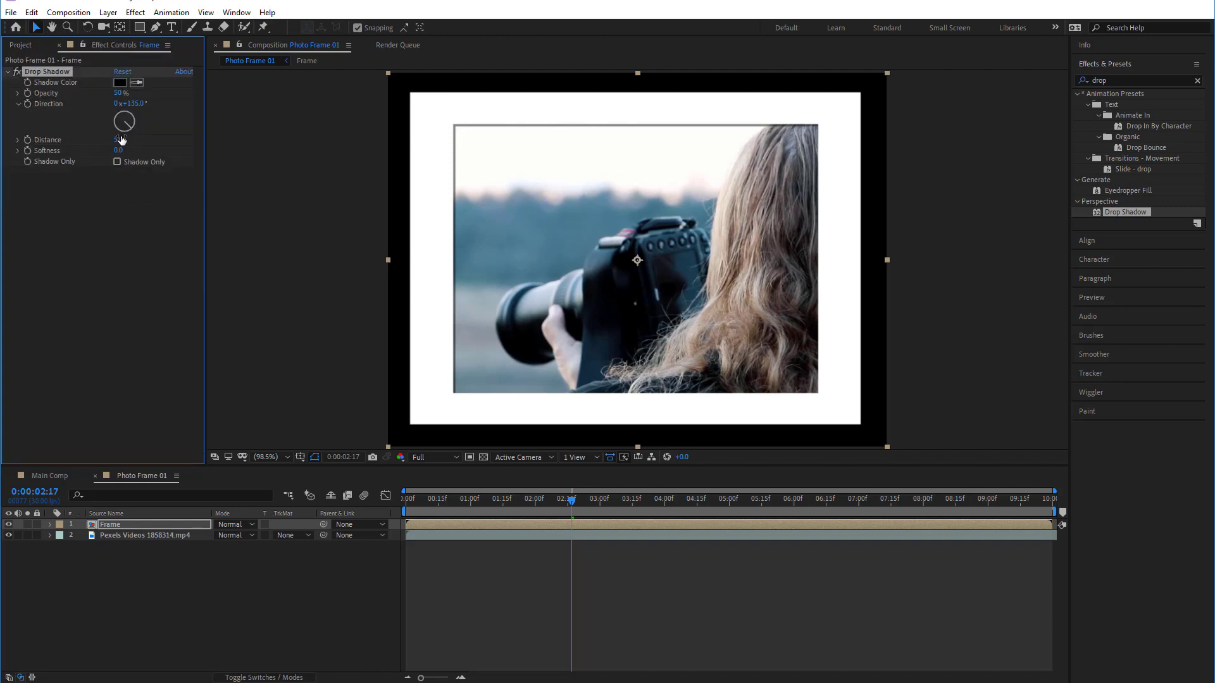
pyautogui.moveTo(122, 139); pyautogui.dragTo(127, 138)
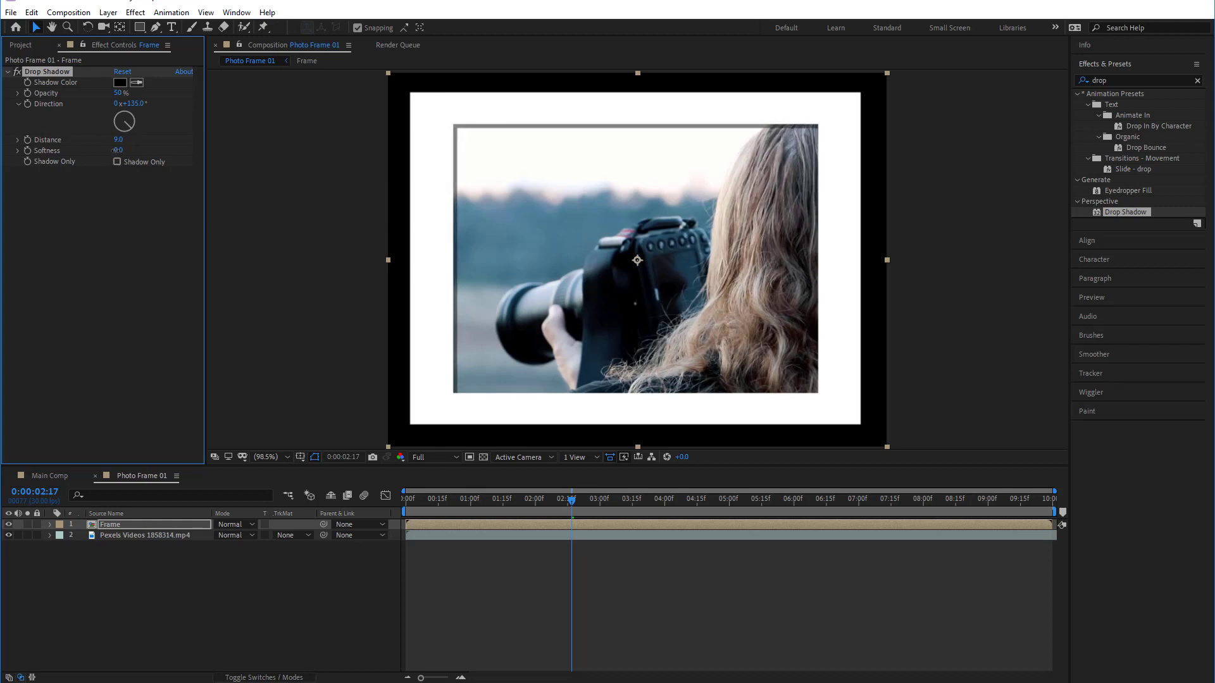
pyautogui.write('5')
pyautogui.press('Return')
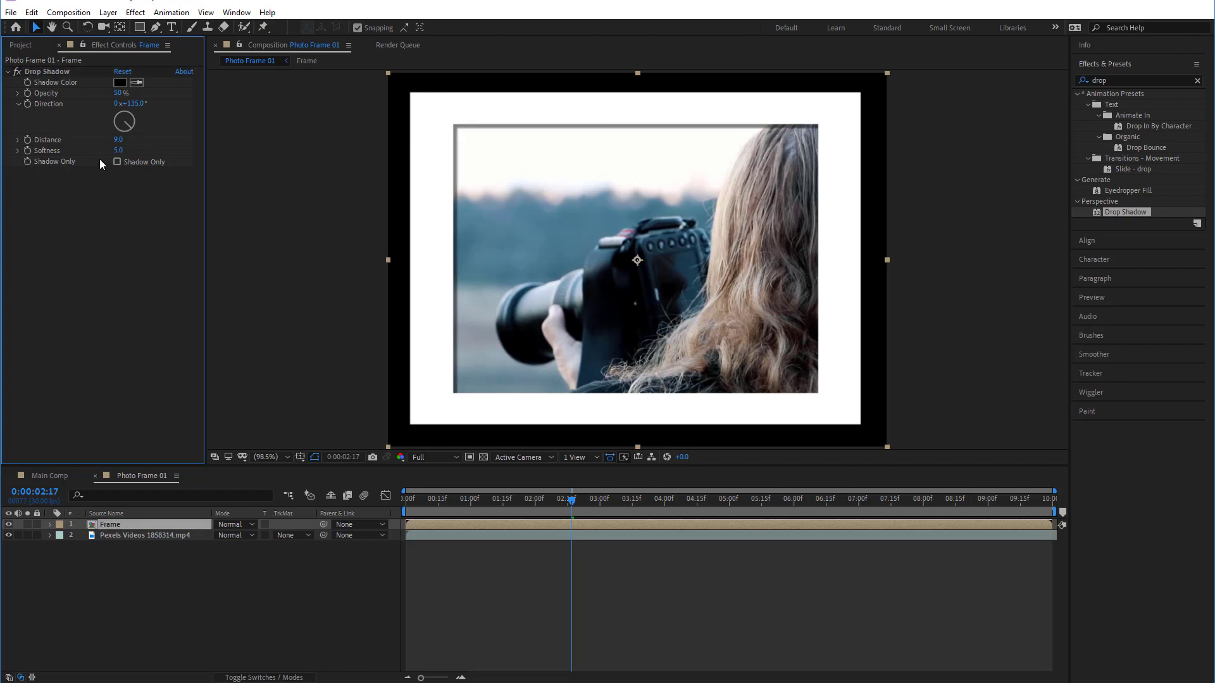
pyautogui.write('9')
pyautogui.write('3')
pyautogui.press('Return')
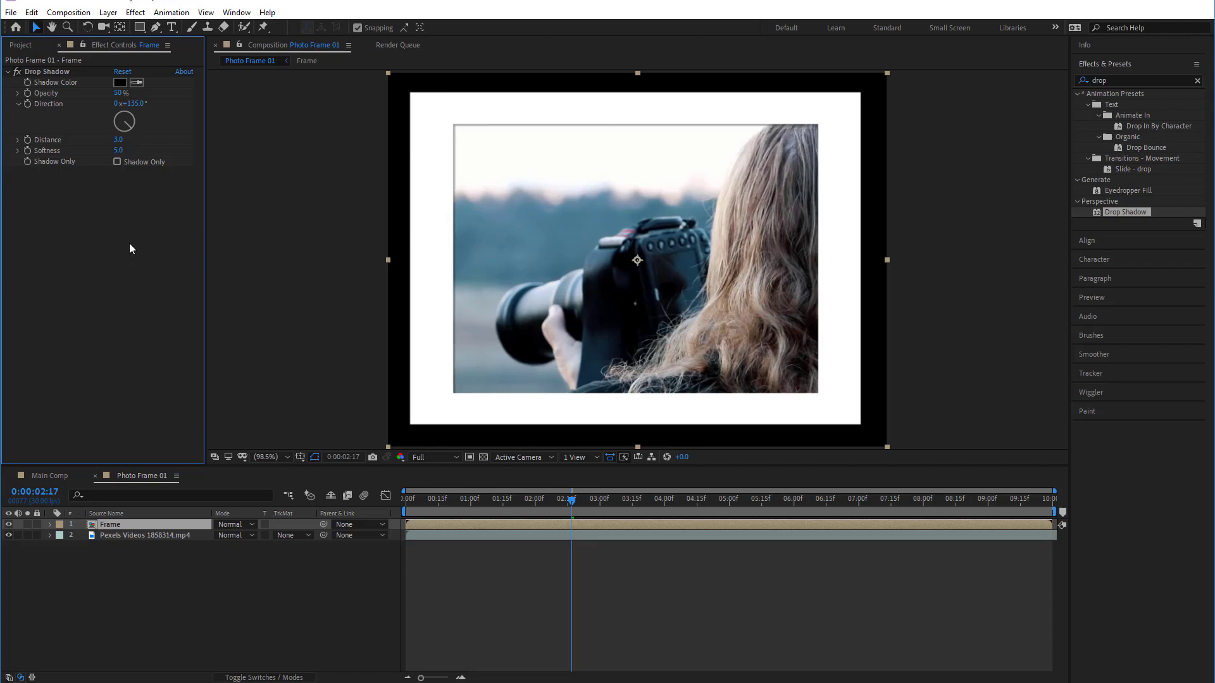
# Set the Frame layer's Drop Shadow to distance 13, opacity 70% and softness 10
pyautogui.moveTo(126, 143); pyautogui.dragTo(150, 161)
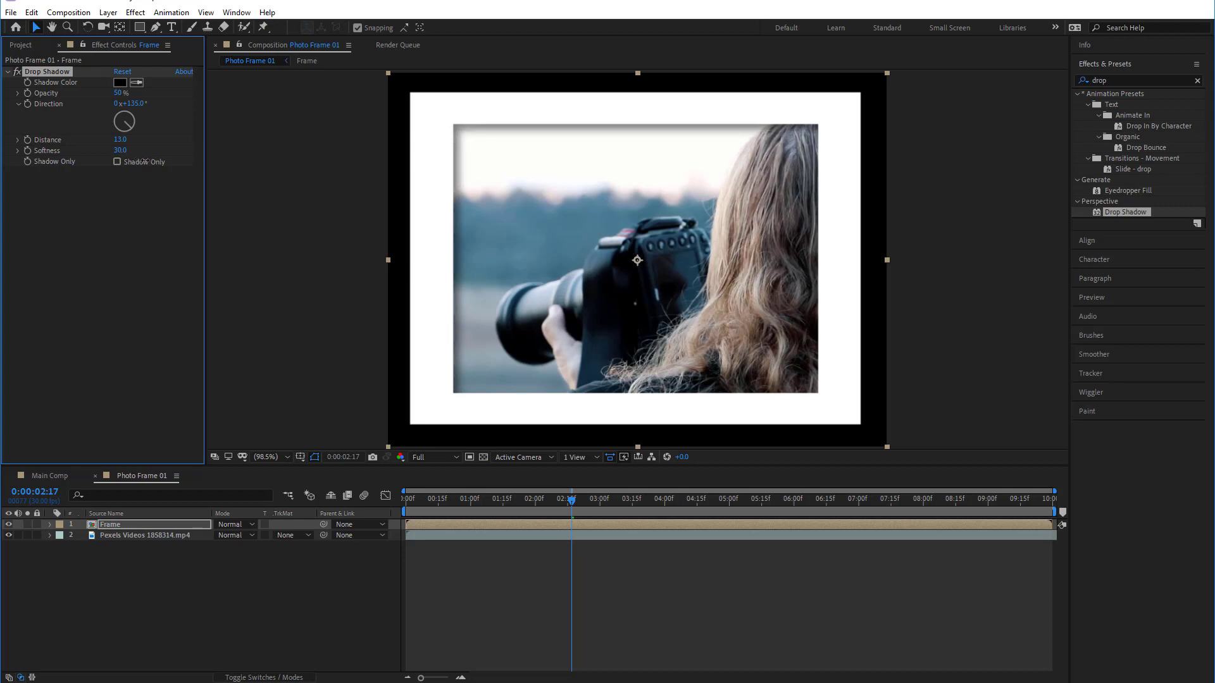
pyautogui.click(107, 268)
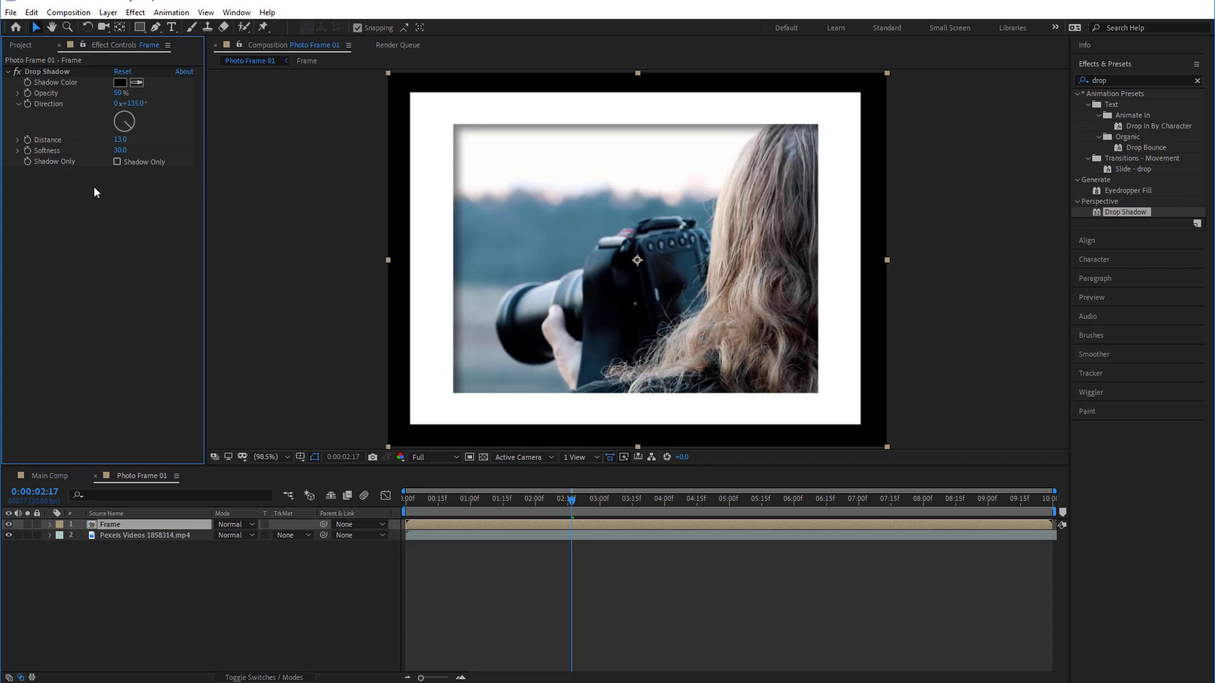
pyautogui.click(119, 93)
pyautogui.write('70')
pyautogui.press('Return')
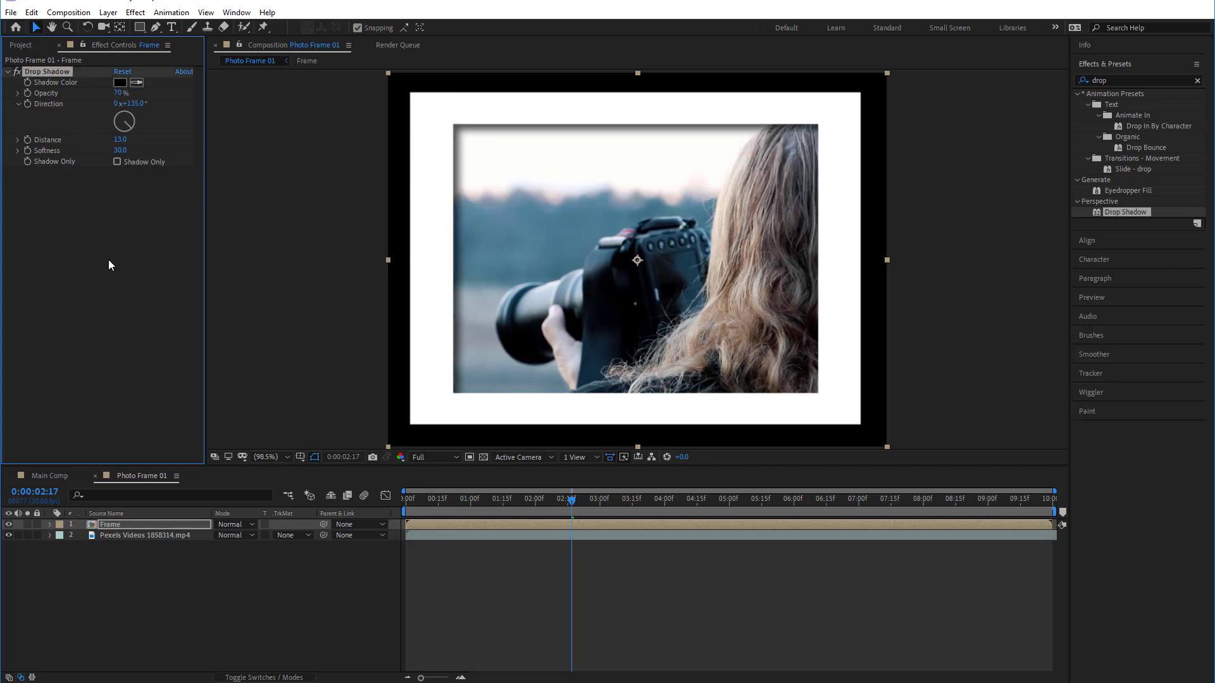
pyautogui.click(120, 151)
pyautogui.write('10')
pyautogui.press('Return')
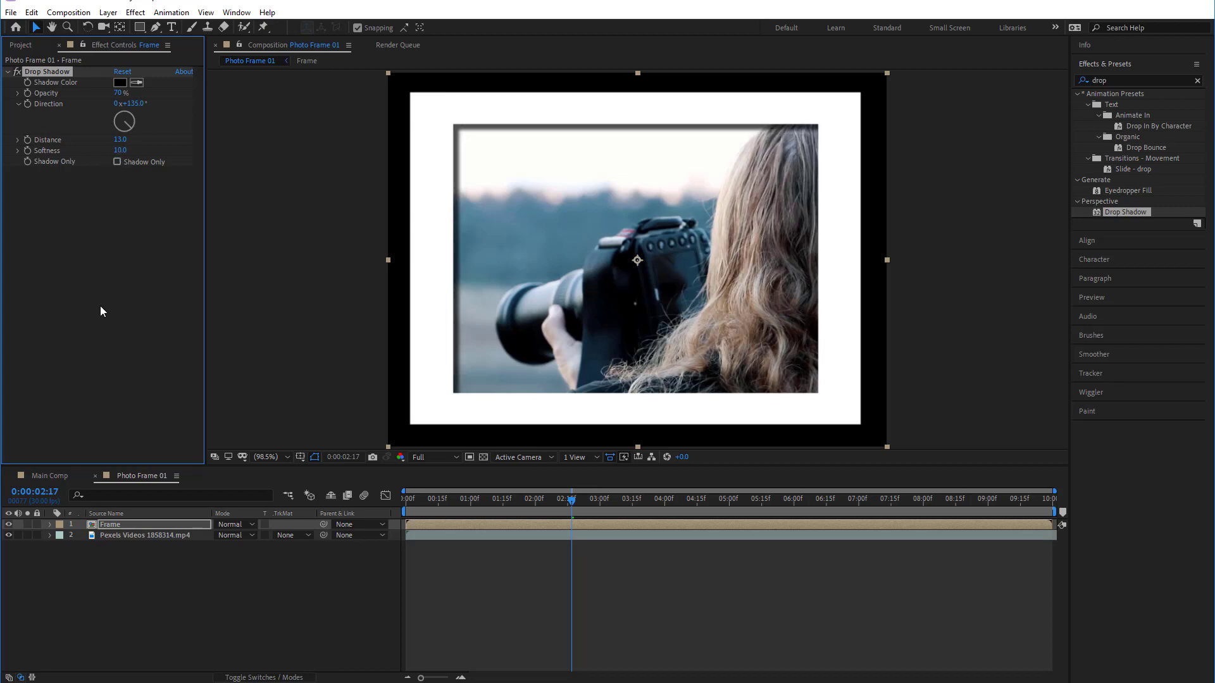
pyautogui.click(588, 600)
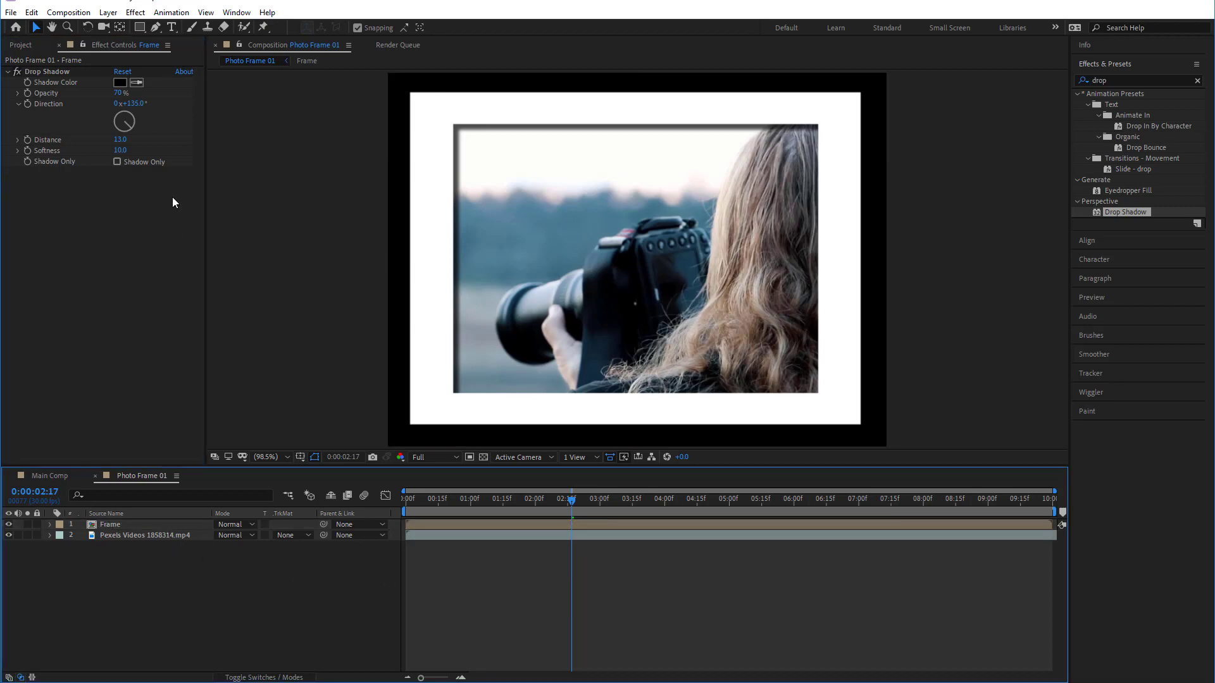
# Draw a rectangle along the white frame's outer edges as a new shape layer and give it a solid colour stroke
pyautogui.click(139, 27)
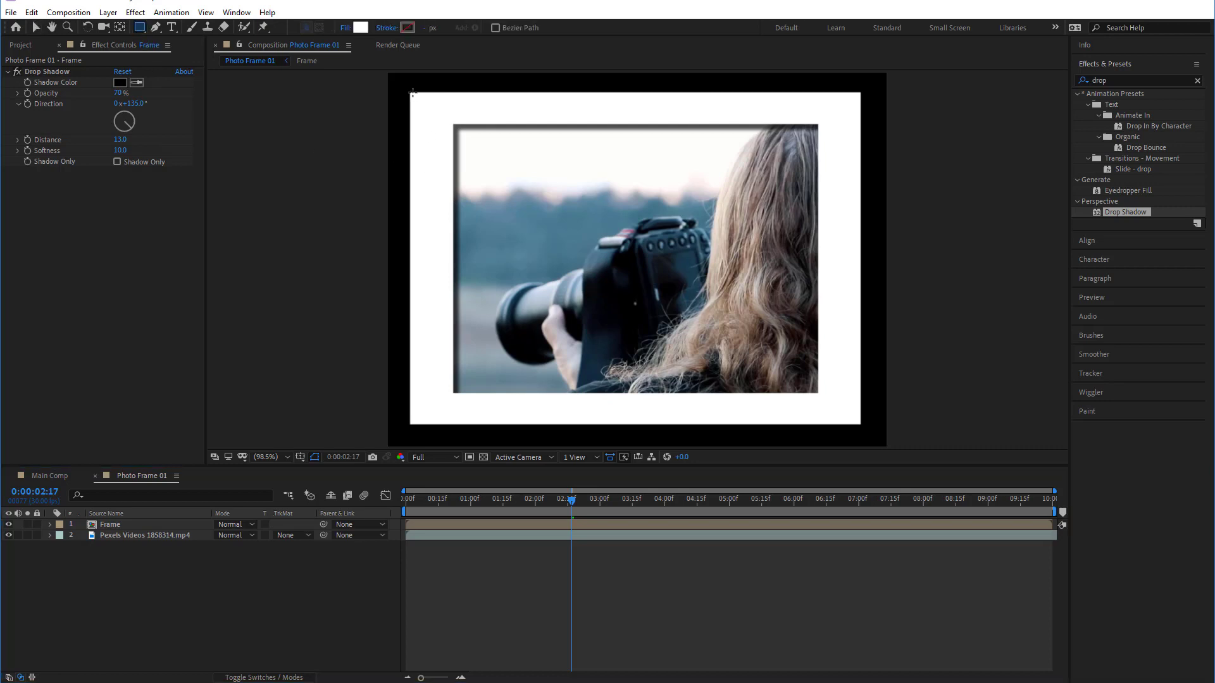
pyautogui.moveTo(408, 90); pyautogui.dragTo(862, 427)
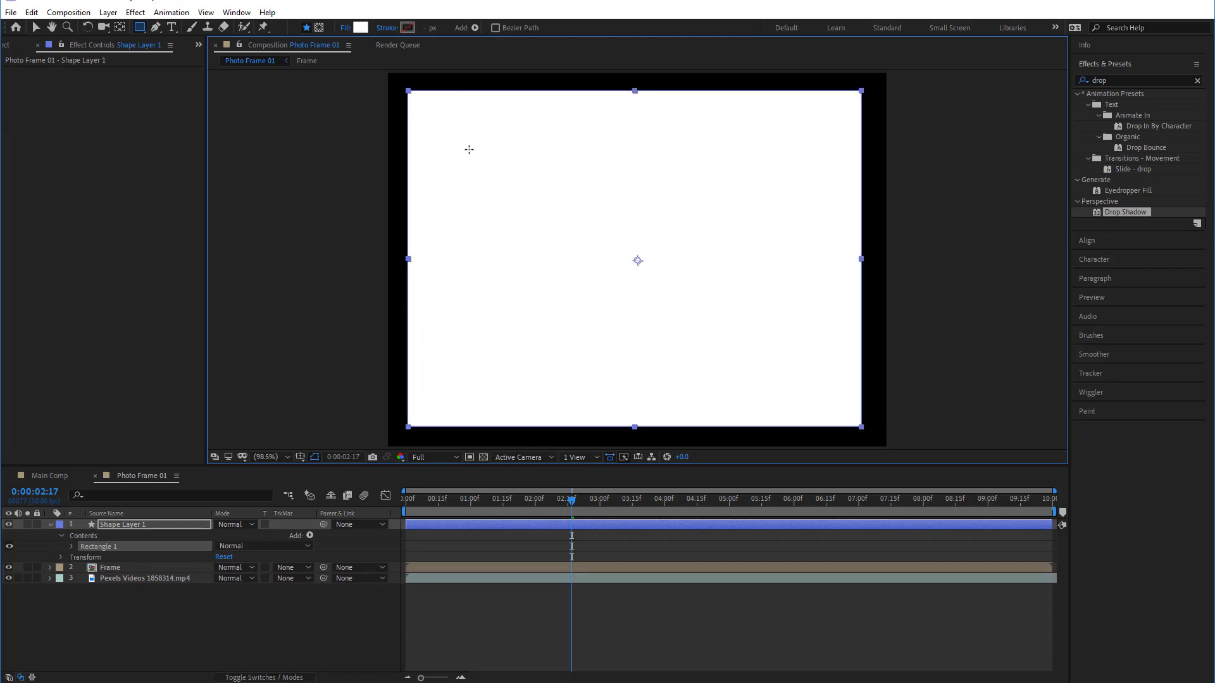
pyautogui.click(387, 28)
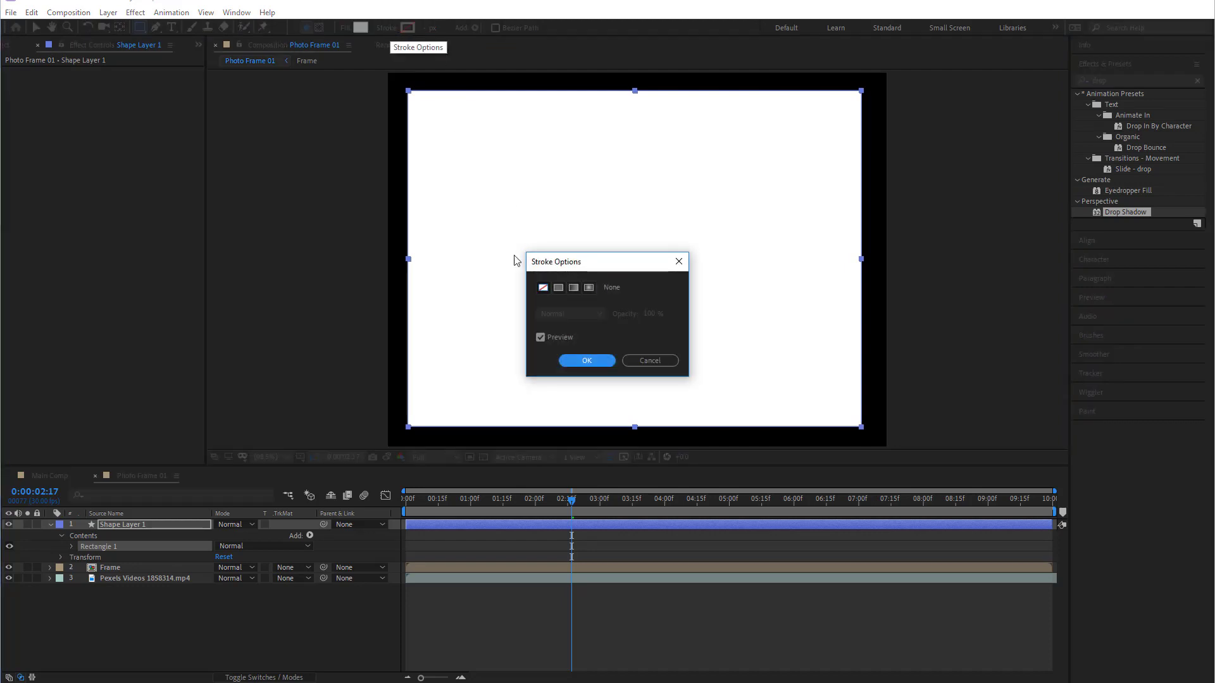
pyautogui.click(559, 287)
pyautogui.click(597, 359)
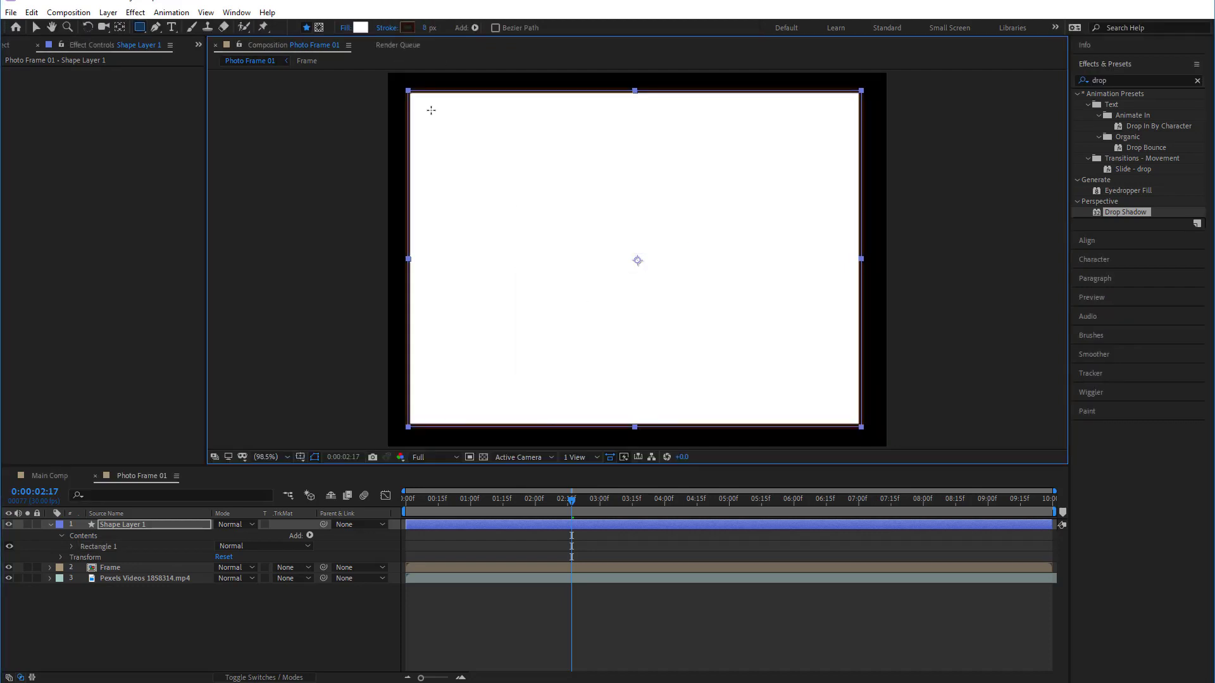
# Remove the new rectangle's fill and set its stroke width to 33 px
pyautogui.click(345, 28)
pyautogui.click(543, 287)
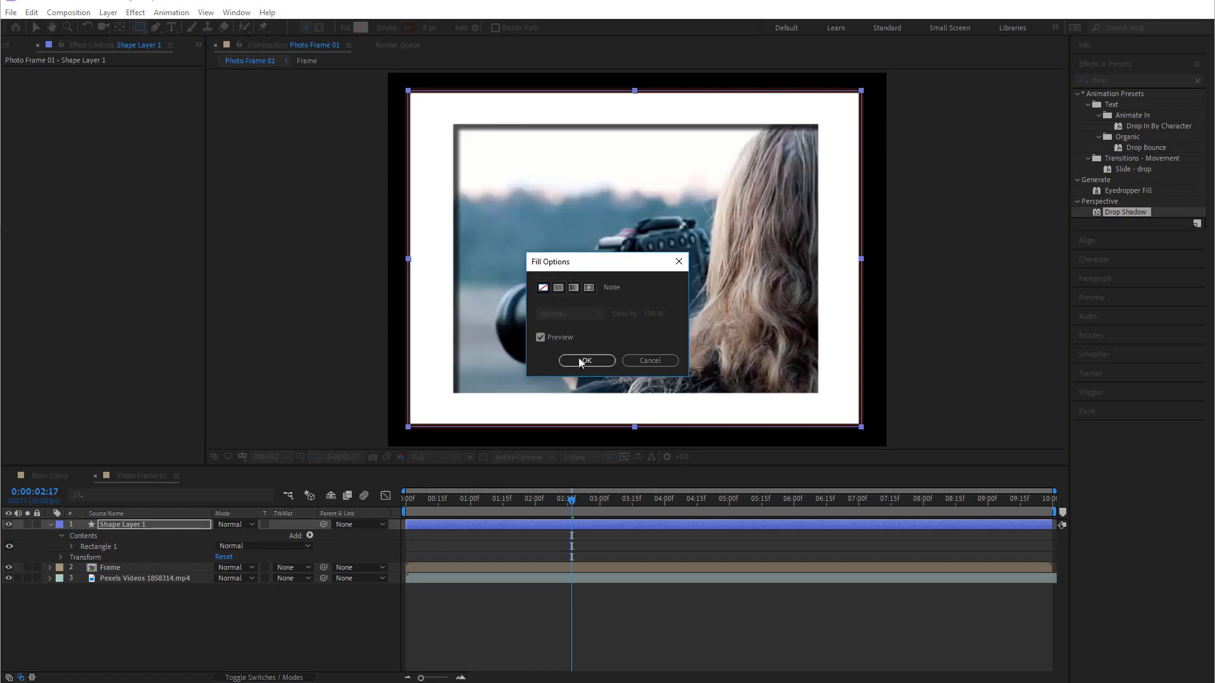
pyautogui.click(585, 361)
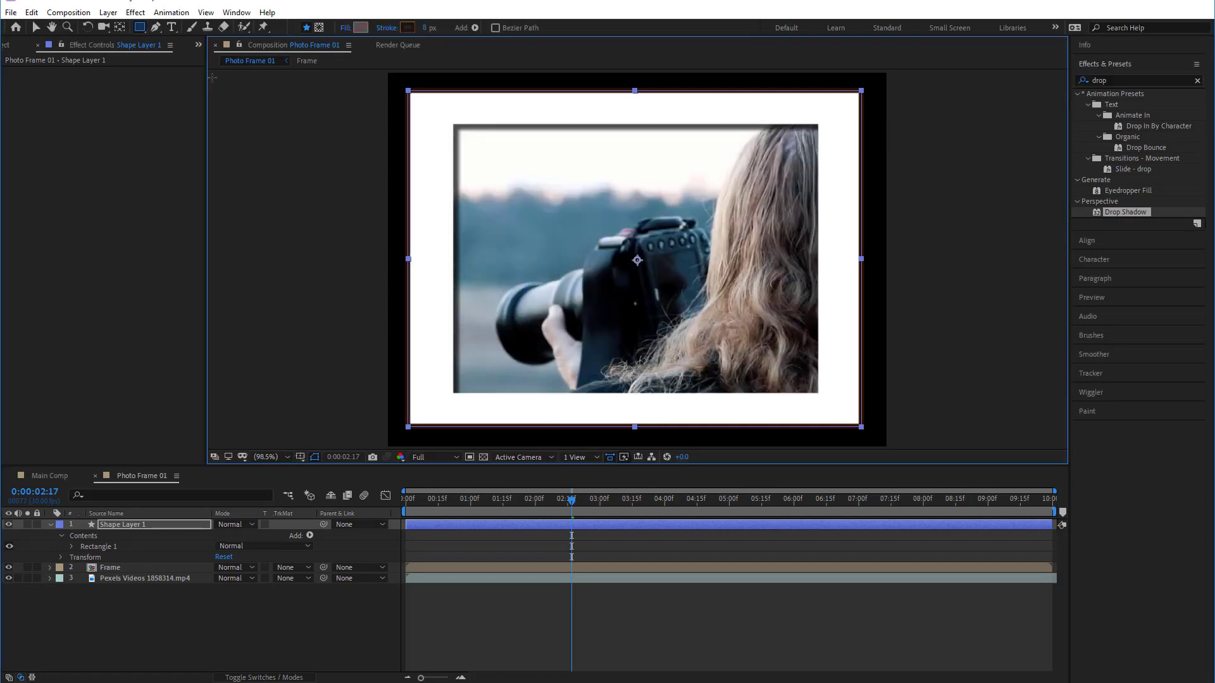
pyautogui.click(36, 27)
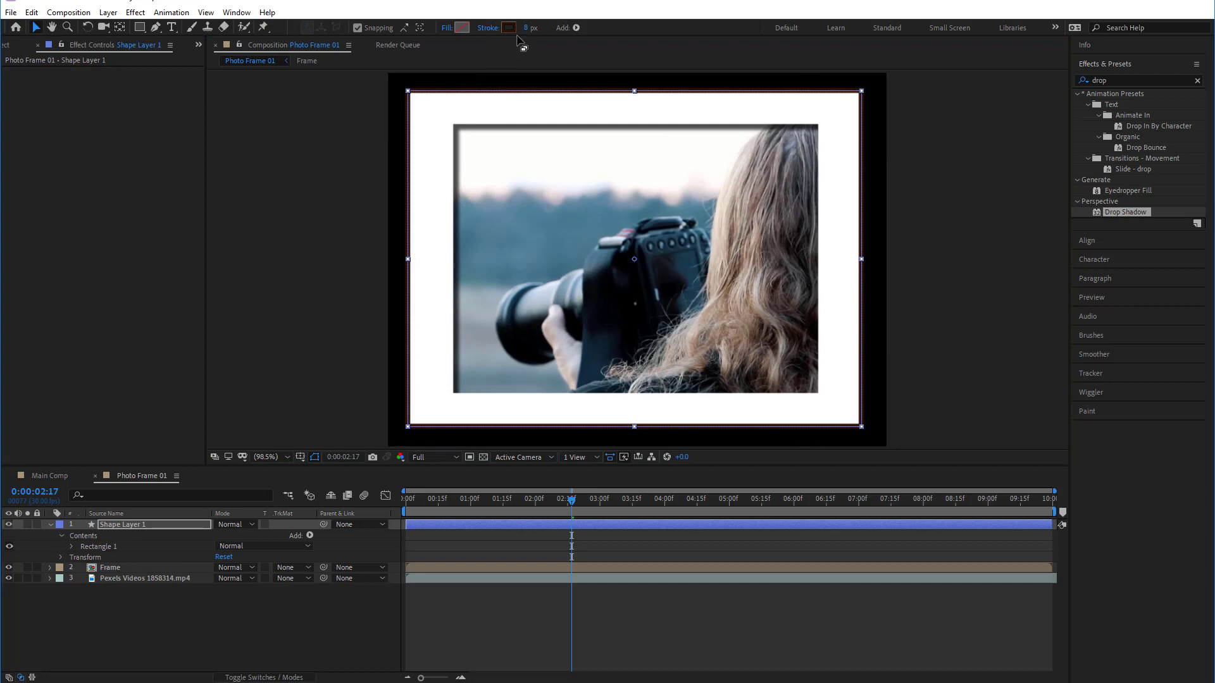
pyautogui.moveTo(527, 28); pyautogui.dragTo(548, 32)
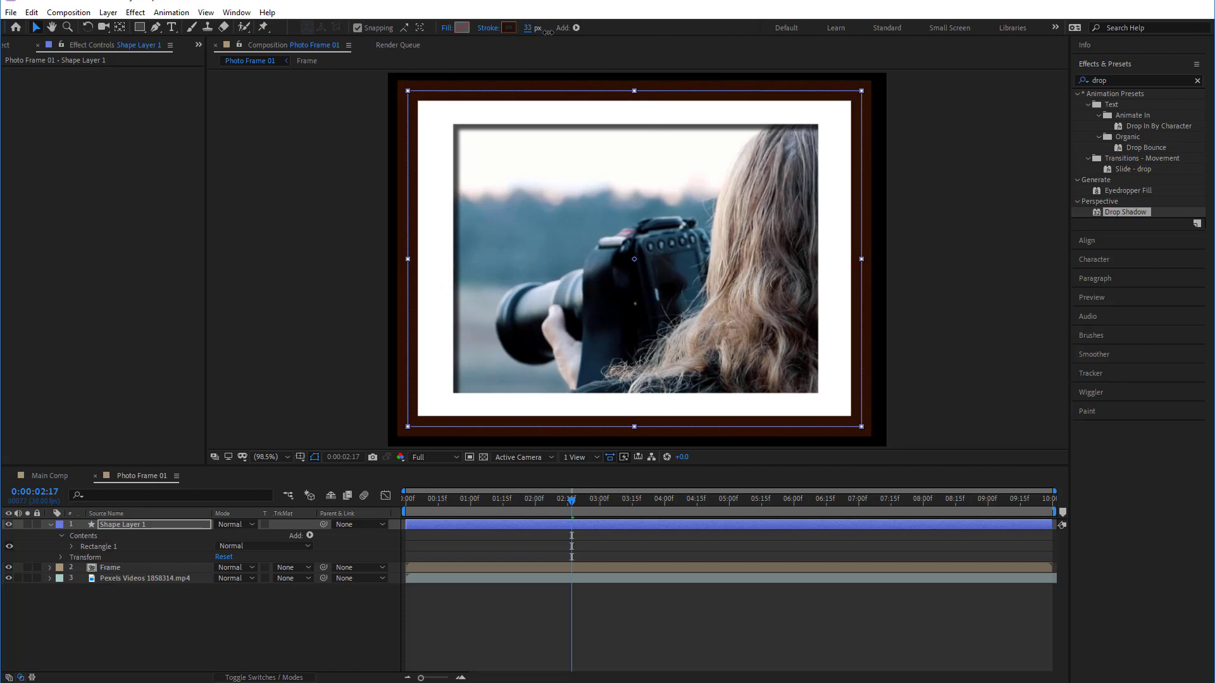
# Change Shape Layer 1's stroke colour to brown 552308 and collapse the layer's properties
pyautogui.click(508, 28)
pyautogui.click(944, 340)
pyautogui.moveTo(944, 340); pyautogui.dragTo(949, 436)
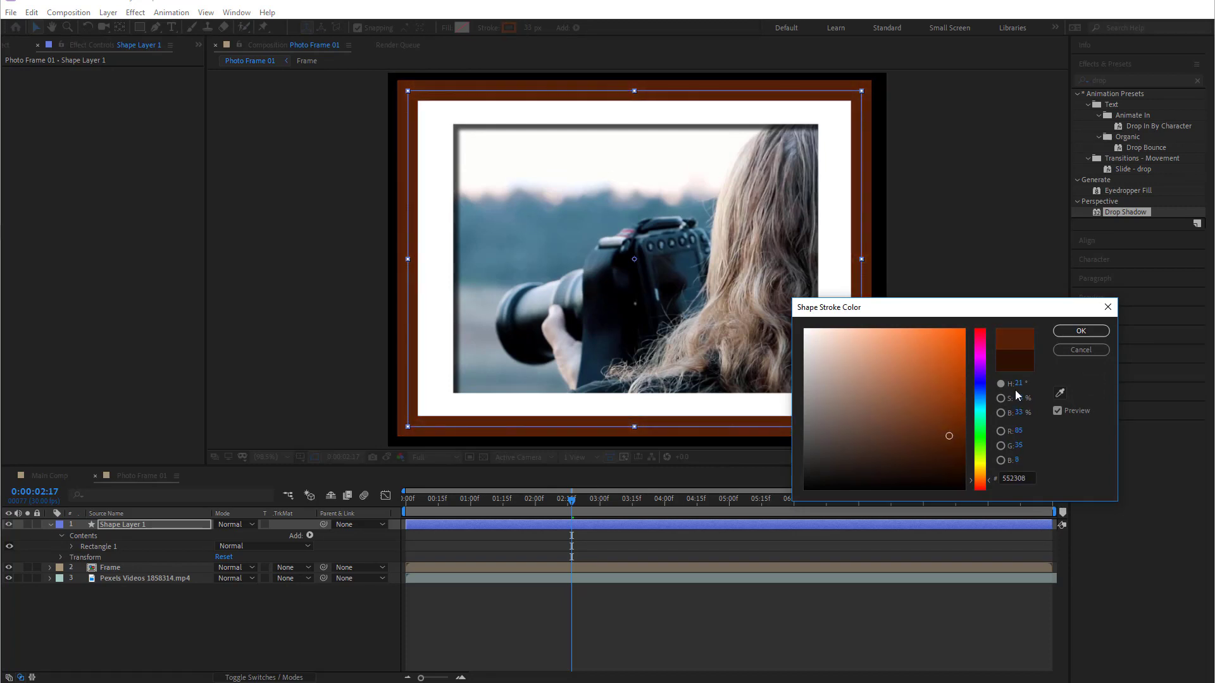
pyautogui.click(1081, 331)
pyautogui.click(543, 618)
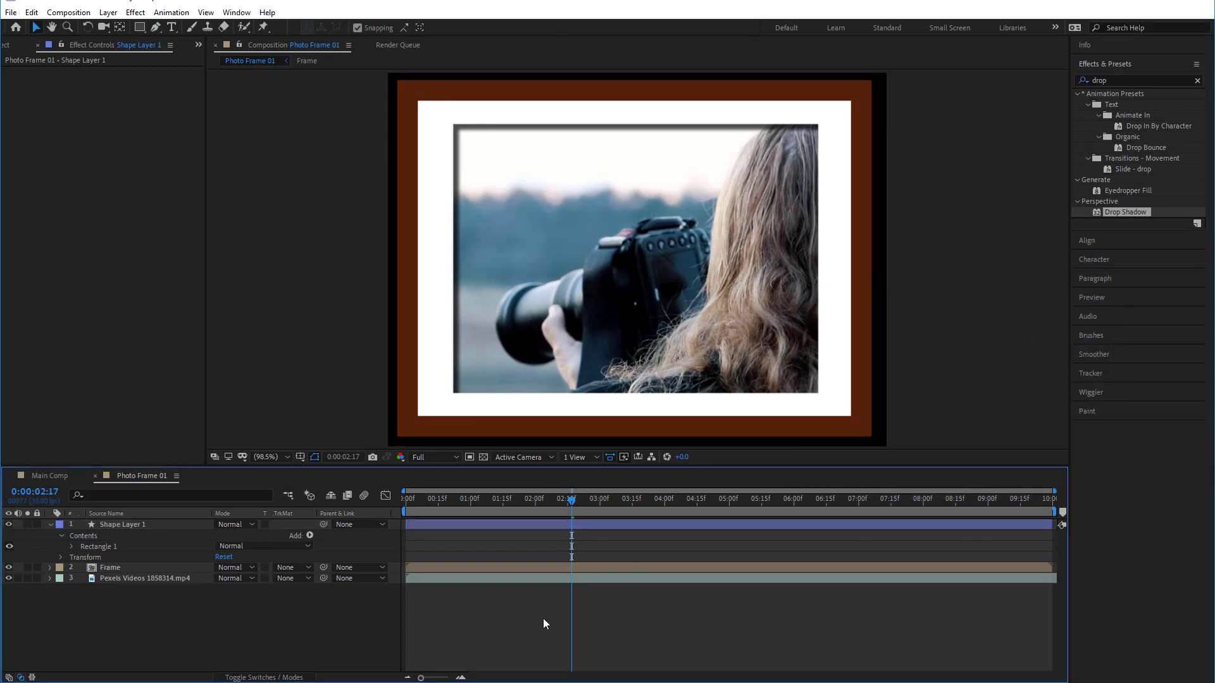
pyautogui.click(50, 524)
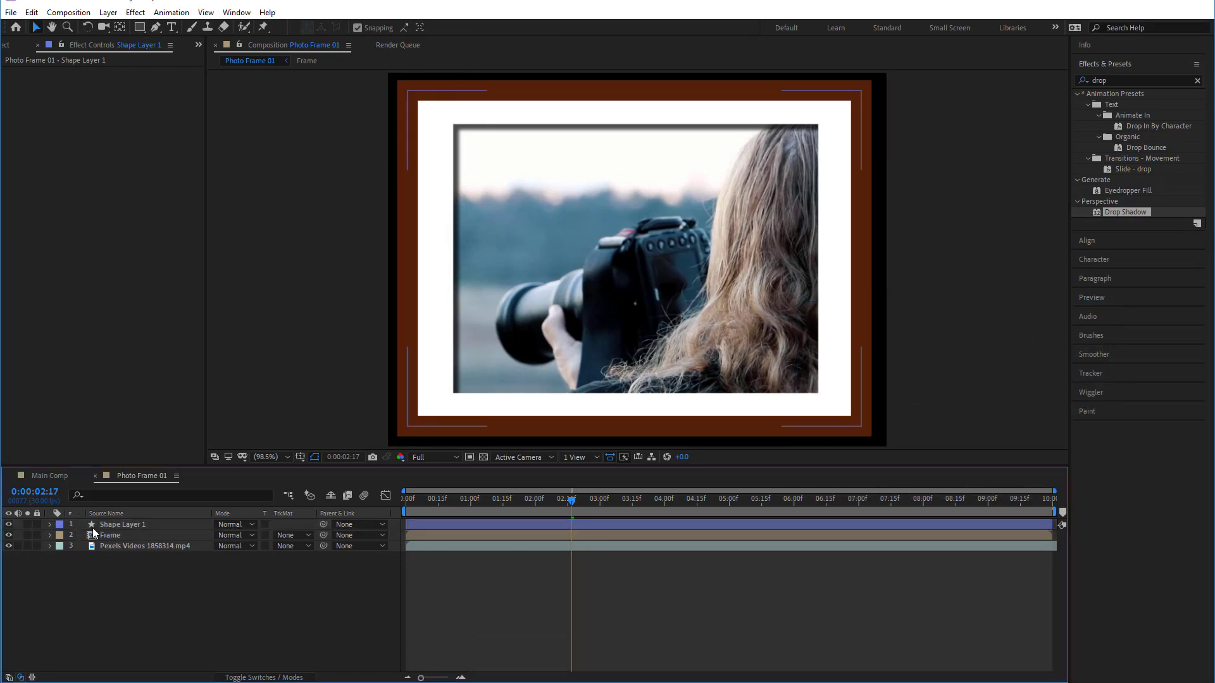
# Find the Bevel Alpha effect by searching "bev" and apply it to Shape Layer 1
pyautogui.click(128, 524)
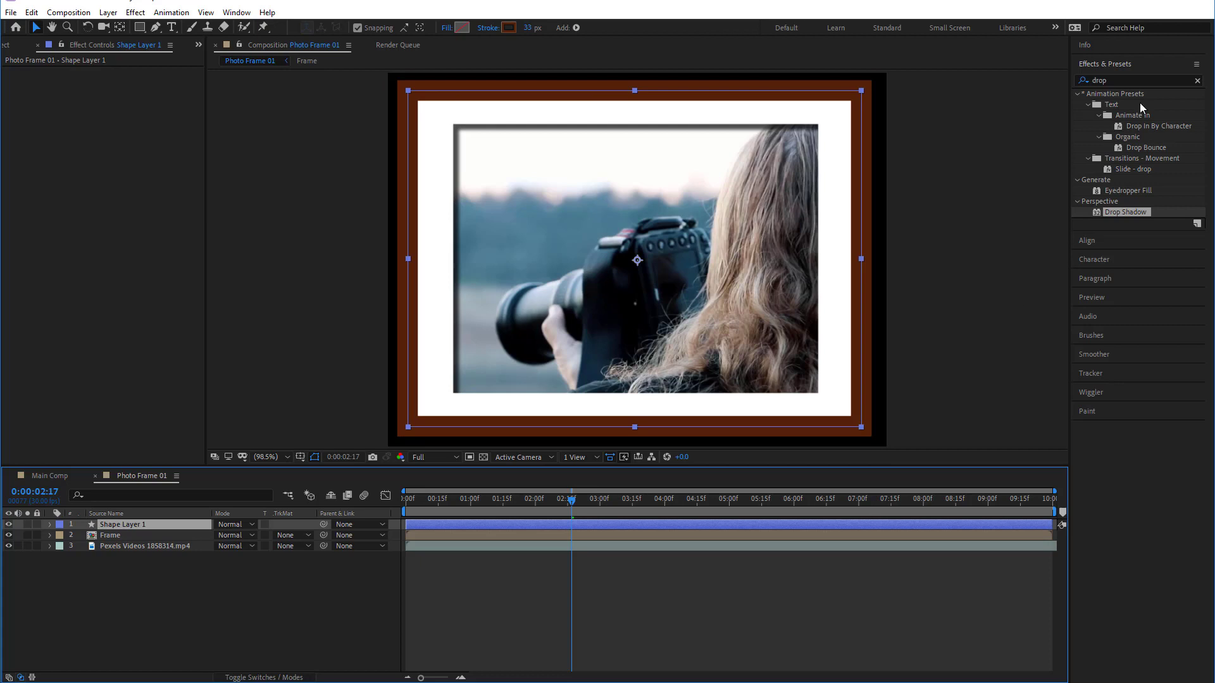
pyautogui.click(1198, 81)
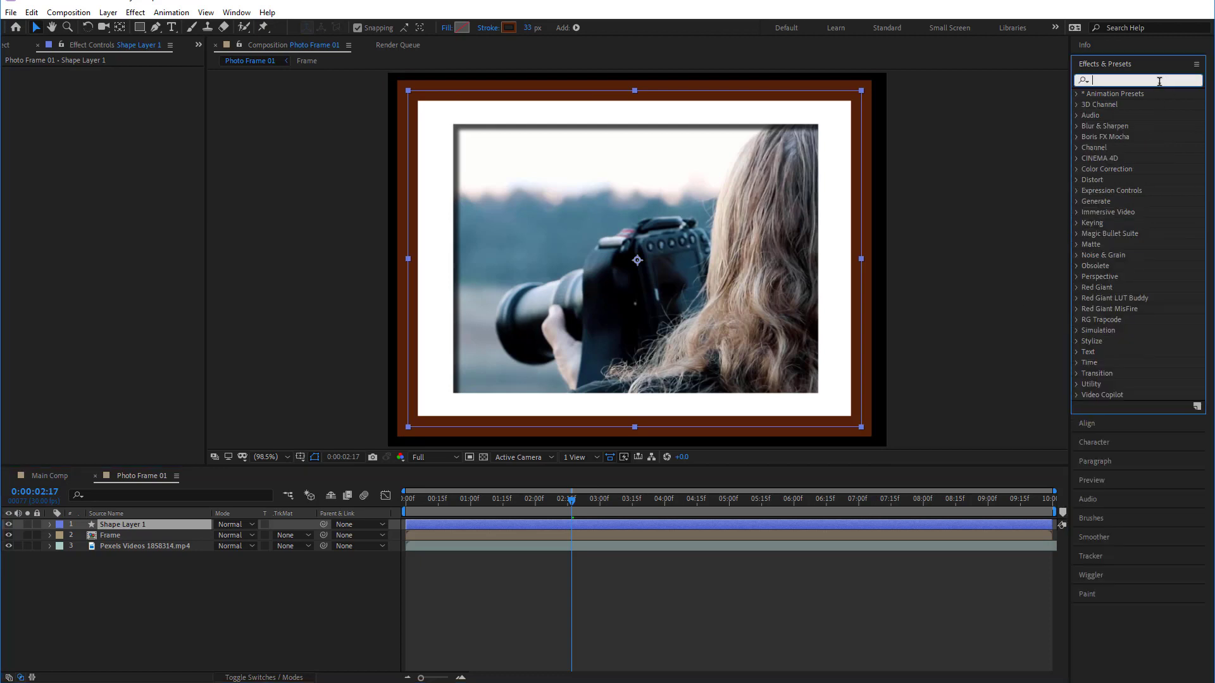
pyautogui.write('bev')
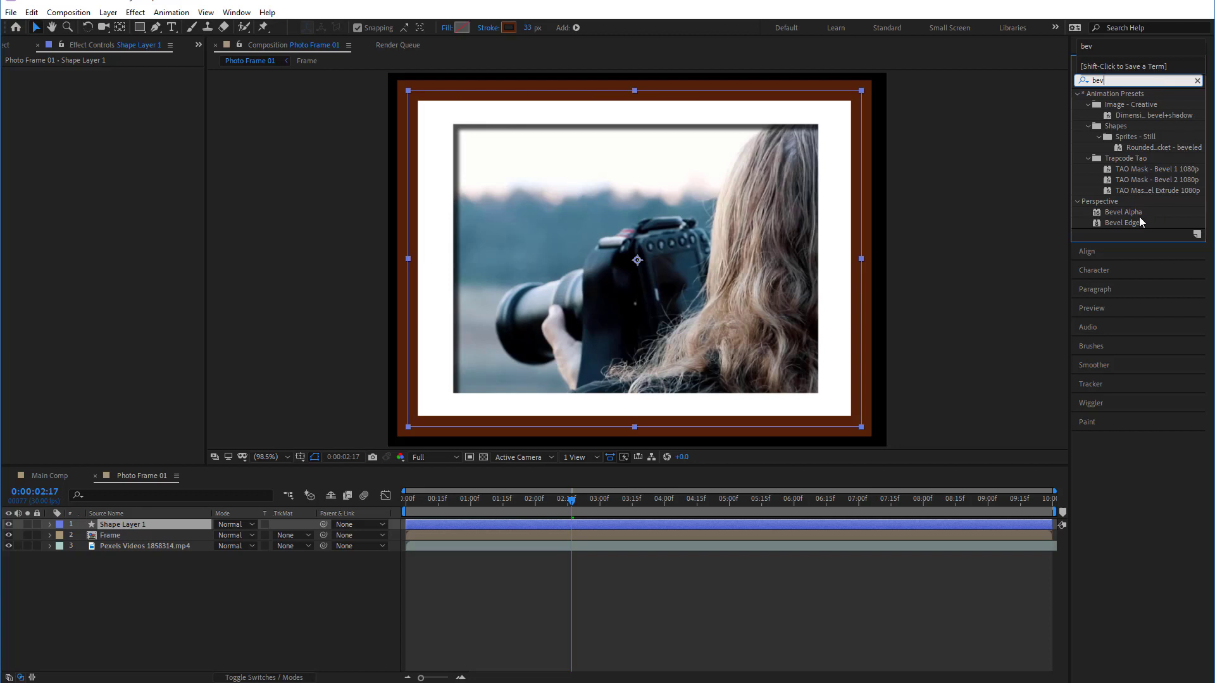
pyautogui.click(1124, 214)
pyautogui.moveTo(1128, 213); pyautogui.dragTo(486, 524)
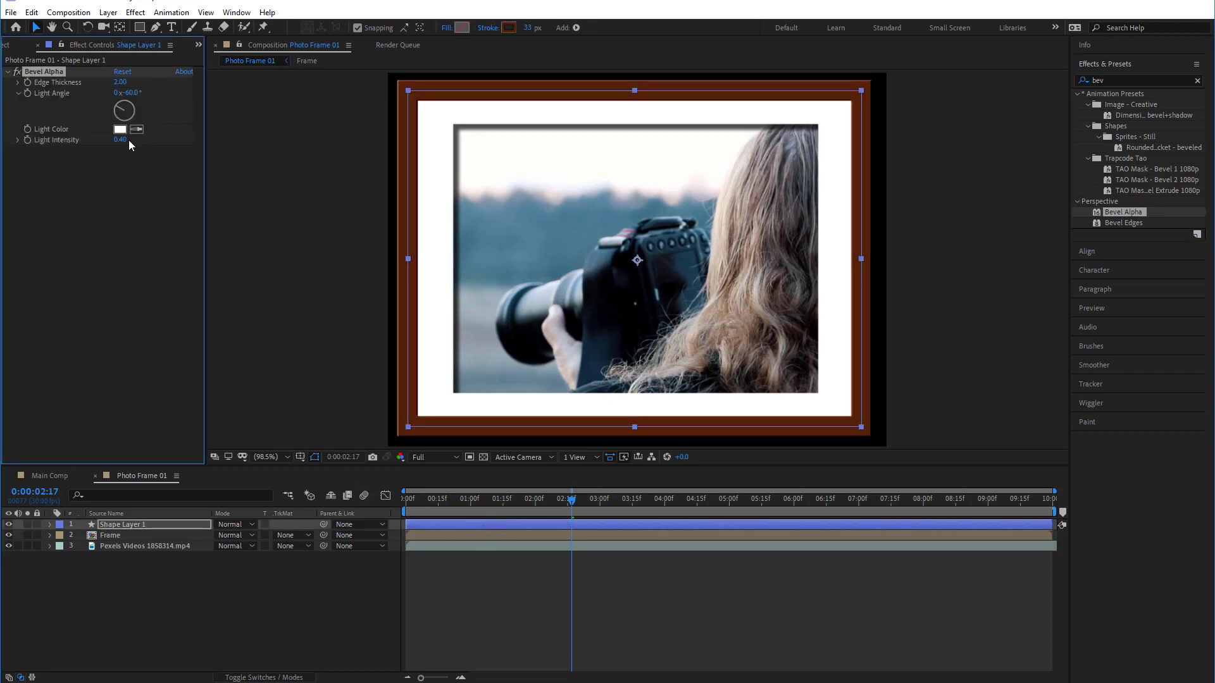
# Try Bevel Alpha edge thickness values of 4 and 8 on Shape Layer 1
pyautogui.click(121, 82)
pyautogui.write('4')
pyautogui.press('Return')
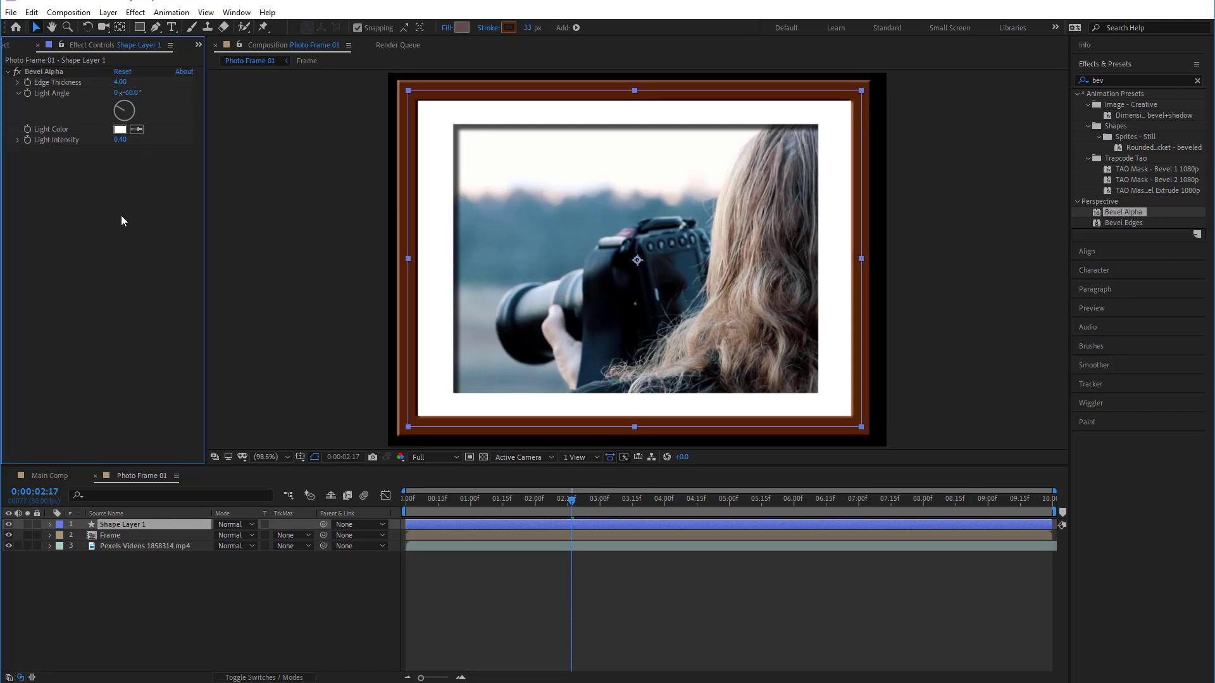
pyautogui.click(120, 83)
pyautogui.write('8')
pyautogui.press('Return')
# Set Shape Layer 1's Bevel Alpha edge thickness to 6 and deselect the layer
pyautogui.click(121, 83)
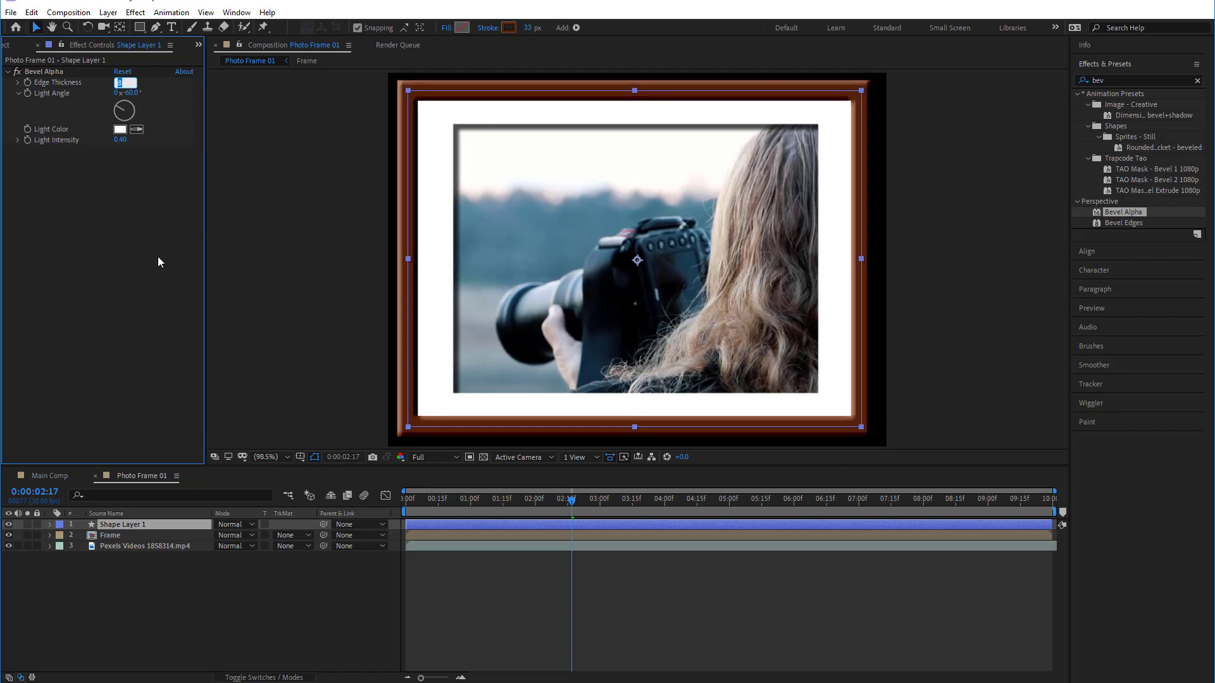
pyautogui.write('6')
pyautogui.press('Return')
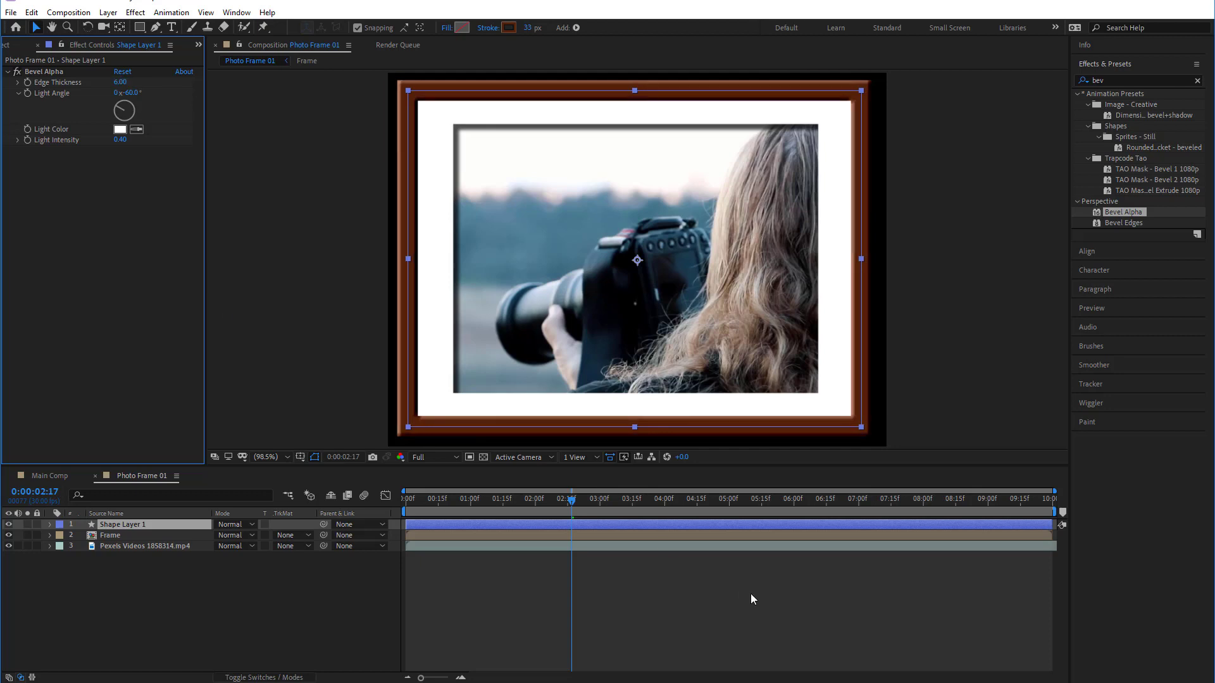
pyautogui.click(799, 626)
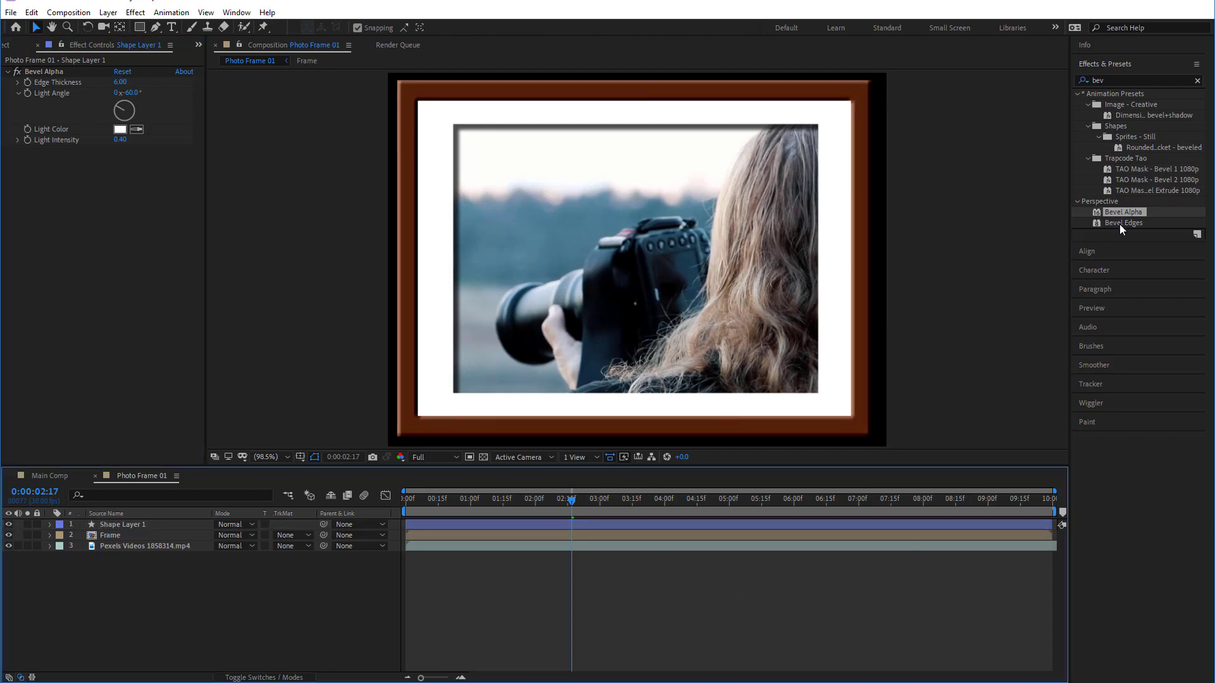
# Add the Bevel Edges effect to Shape Layer 1 and lower its light intensity to 0.08
pyautogui.moveTo(1124, 224); pyautogui.dragTo(112, 279)
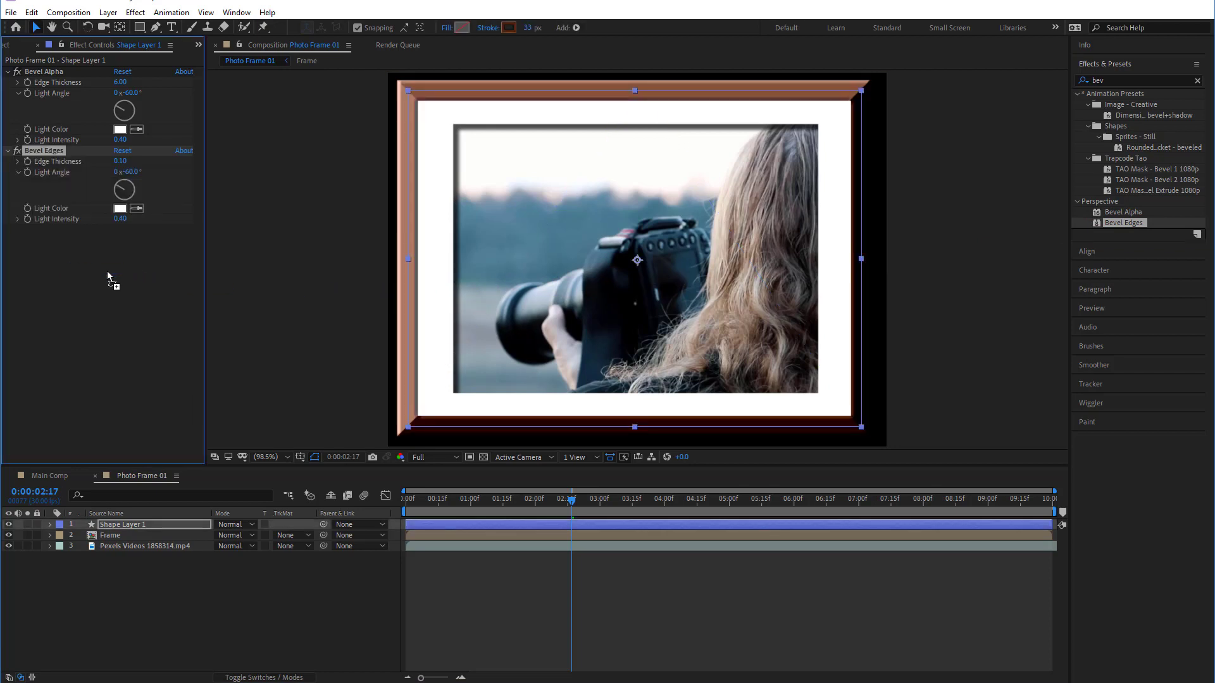
pyautogui.click(534, 564)
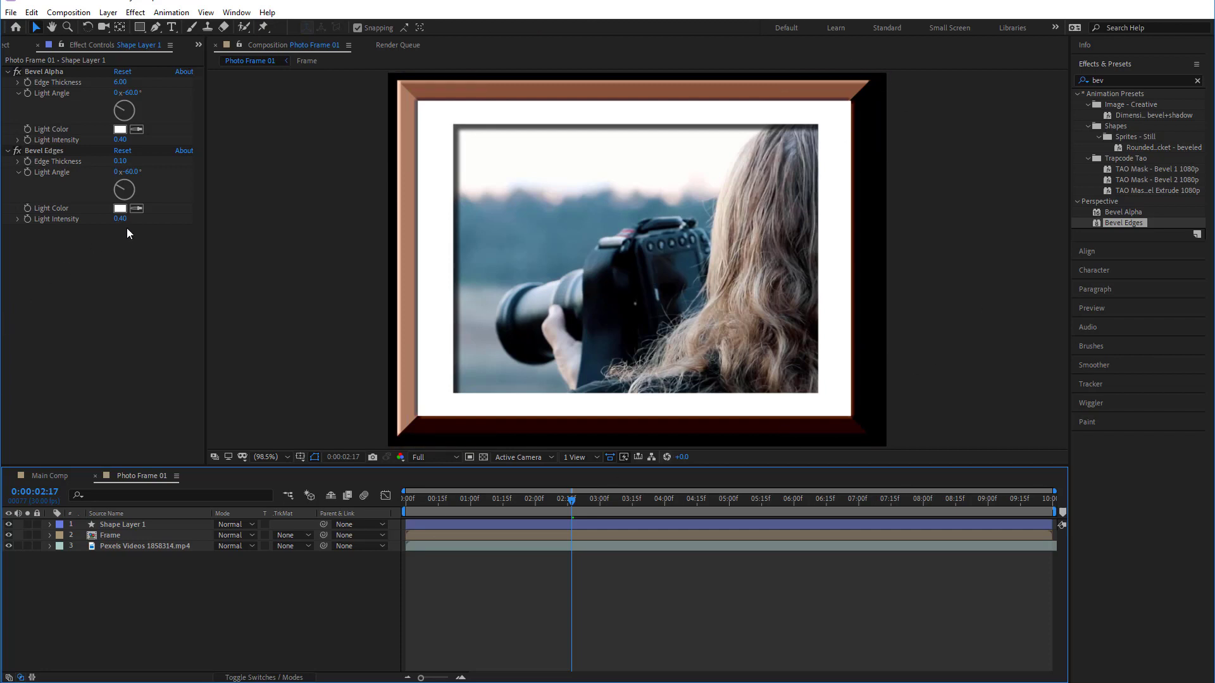
pyautogui.moveTo(124, 220); pyautogui.dragTo(58, 239)
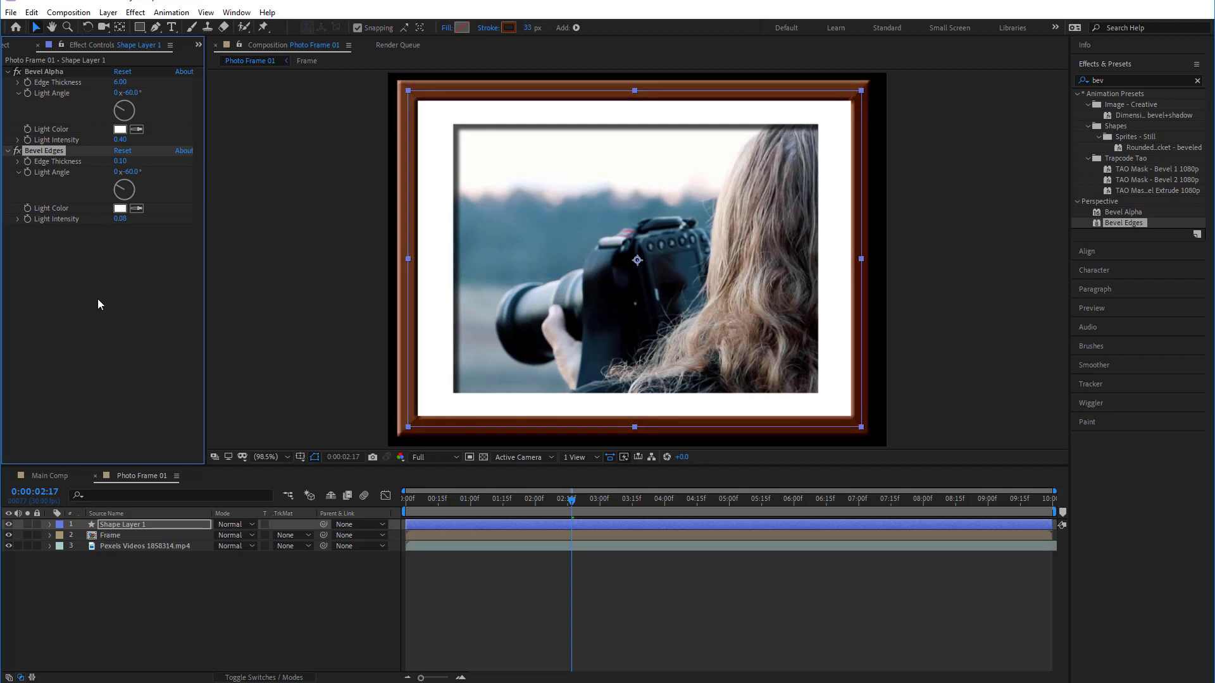
# Darken Shape Layer 1's stroke colour to 3A1805 and scrub through the composition to about 0:00:09:04
pyautogui.click(114, 524)
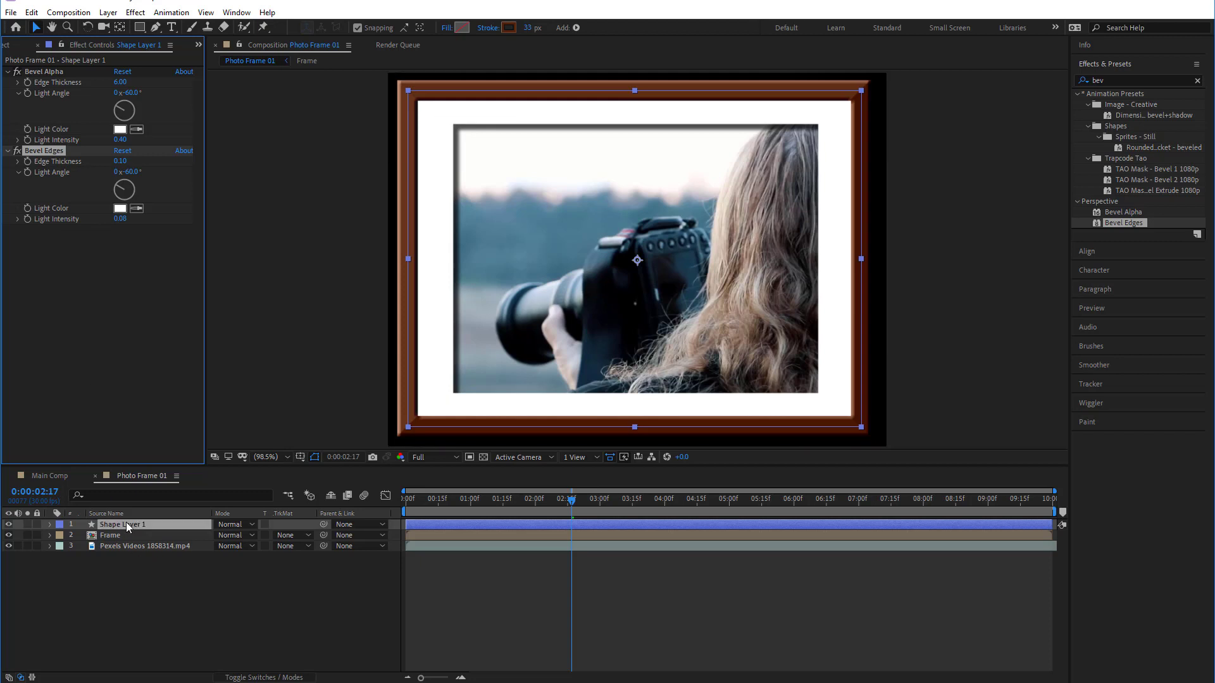
pyautogui.click(510, 28)
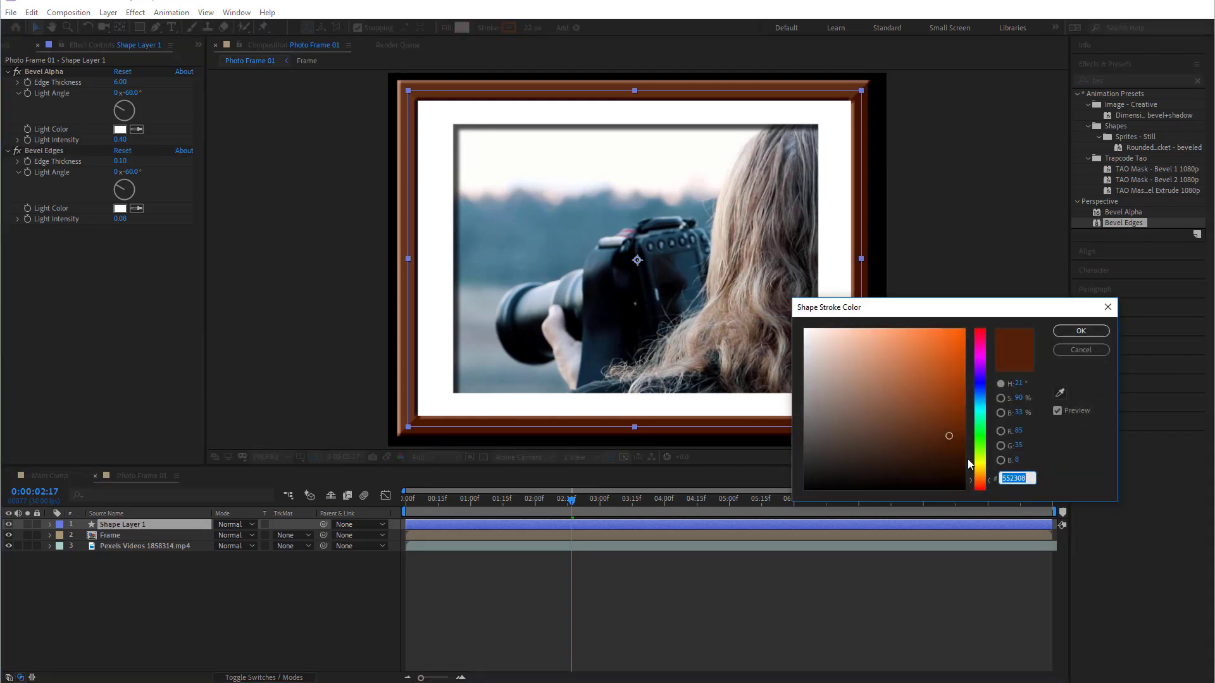
pyautogui.click(951, 454)
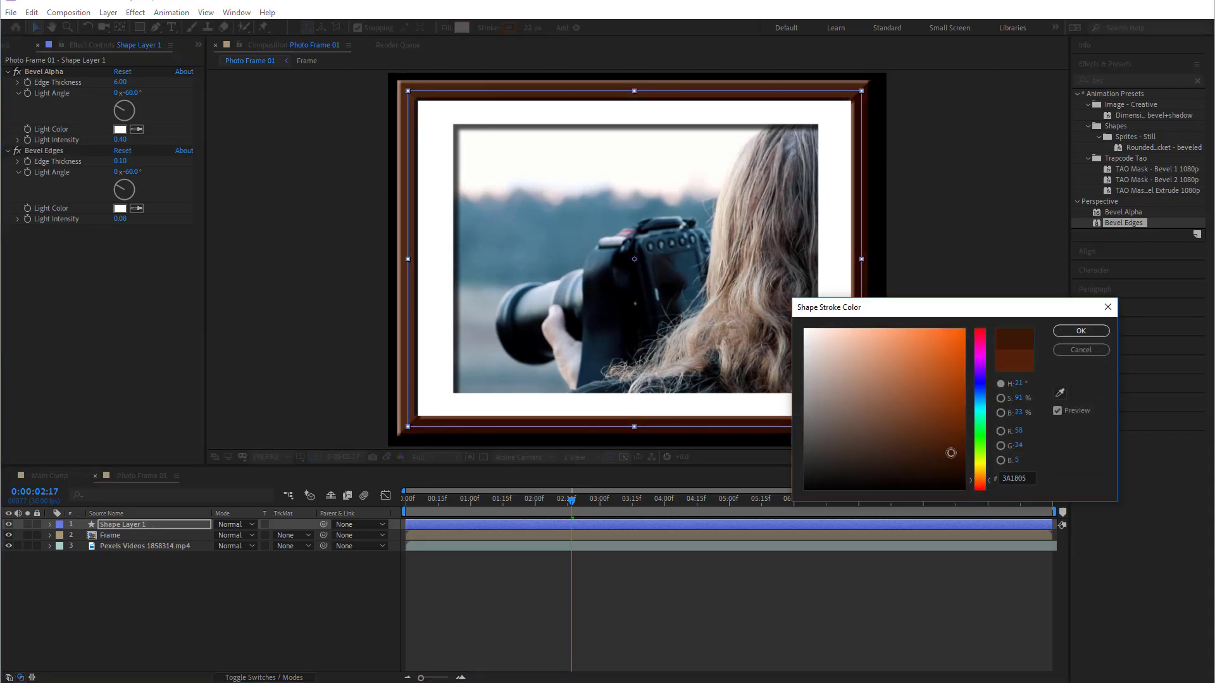
pyautogui.click(1081, 331)
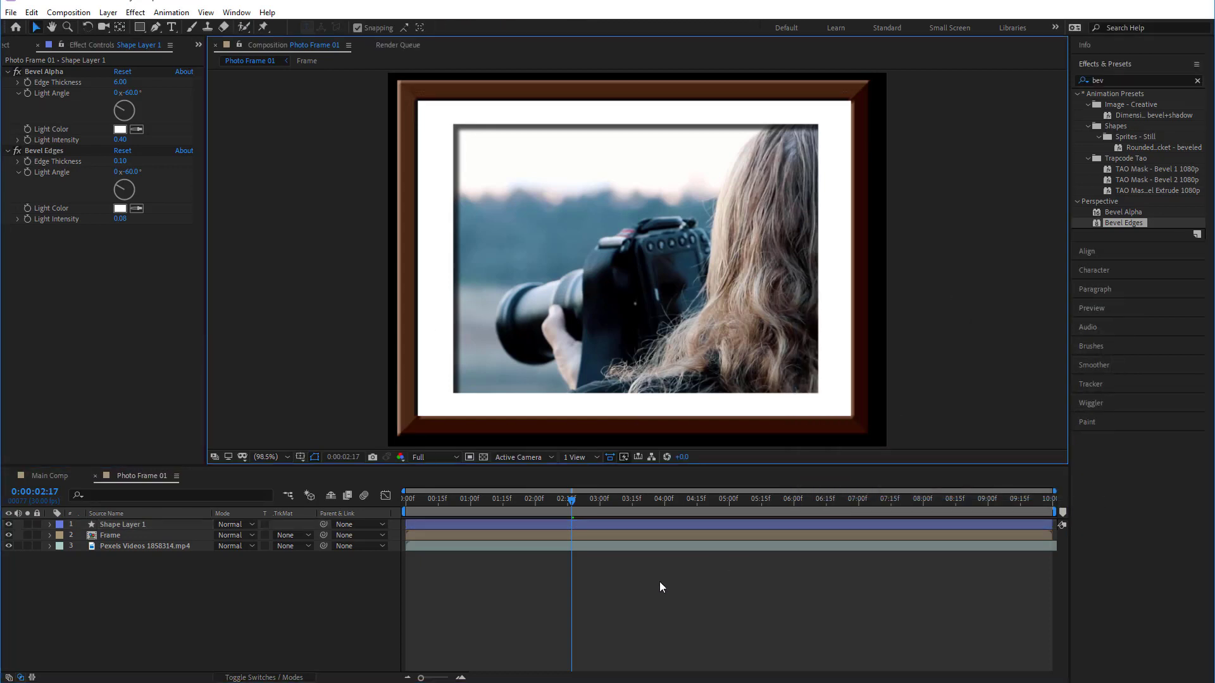
pyautogui.moveTo(415, 503); pyautogui.dragTo(998, 474)
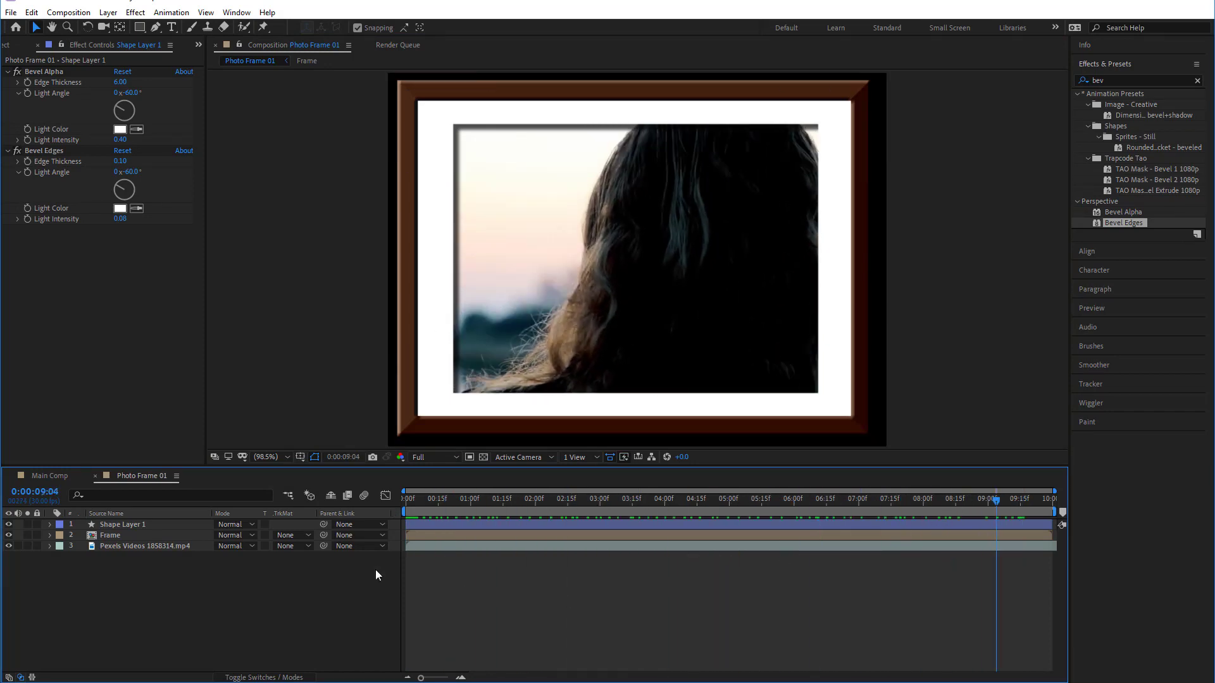
# Open Main Comp with the project's item list showing, and switch to the stock footage folder in File Explorer
pyautogui.click(42, 476)
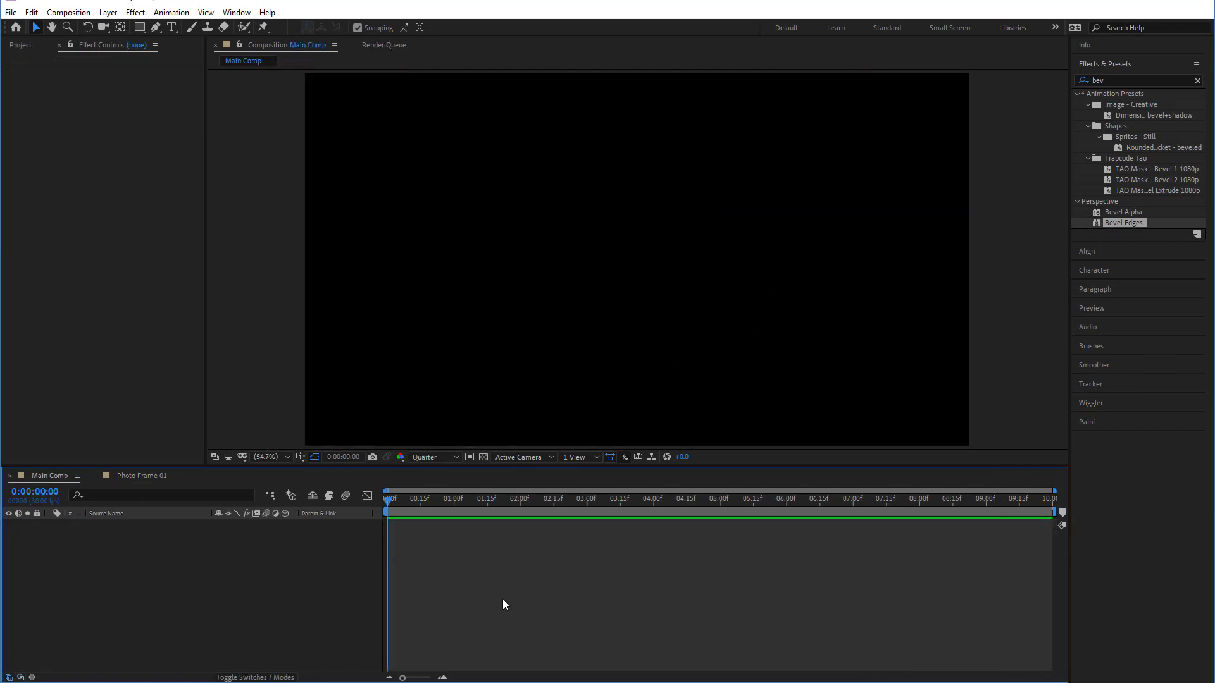
pyautogui.click(26, 47)
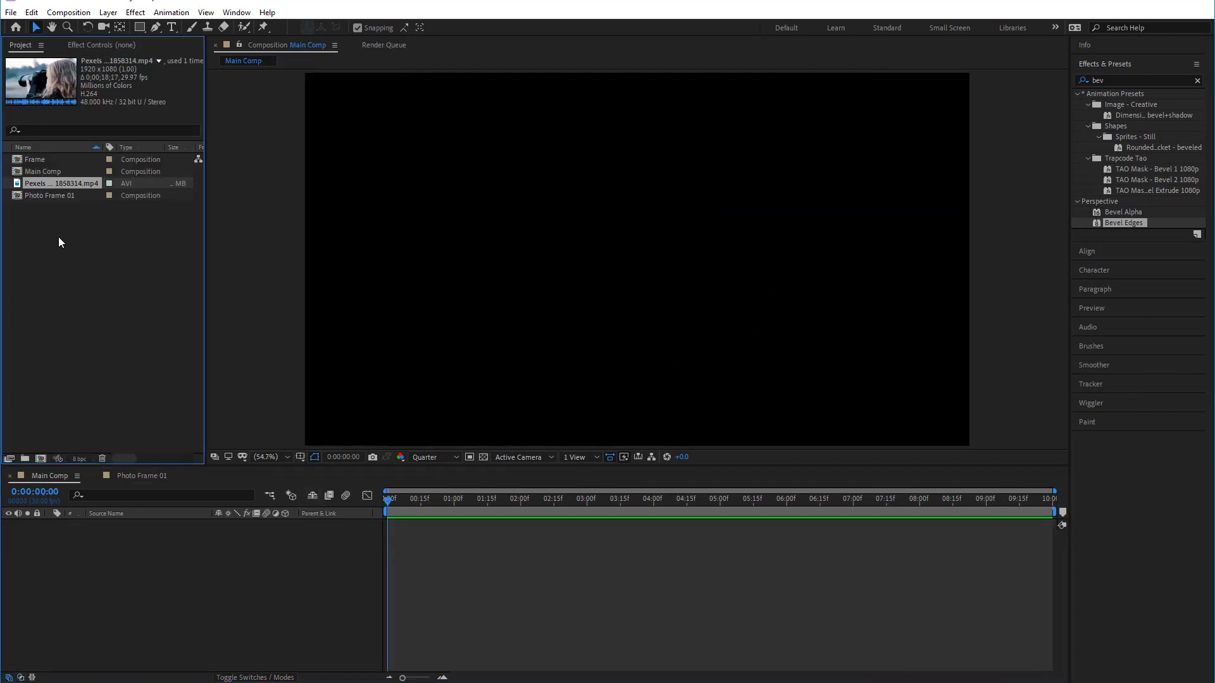
pyautogui.click(62, 273)
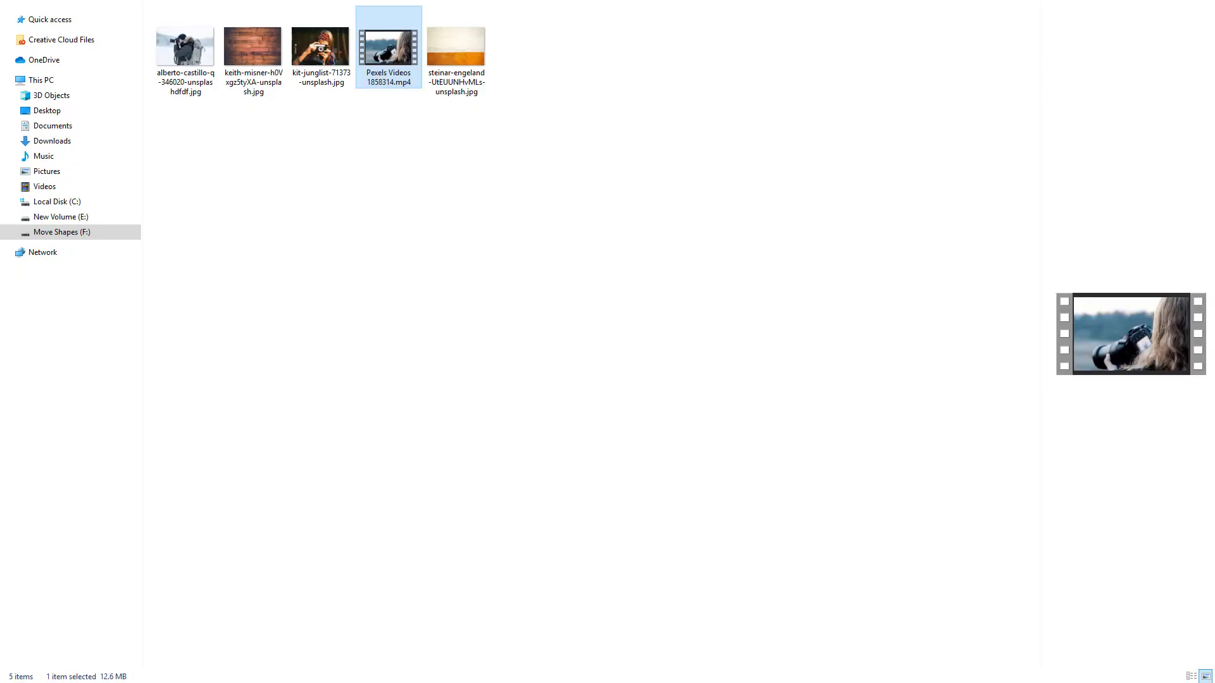
# View the wooden planks image at full size and browse through the other stock images in the folder
pyautogui.click(447, 263)
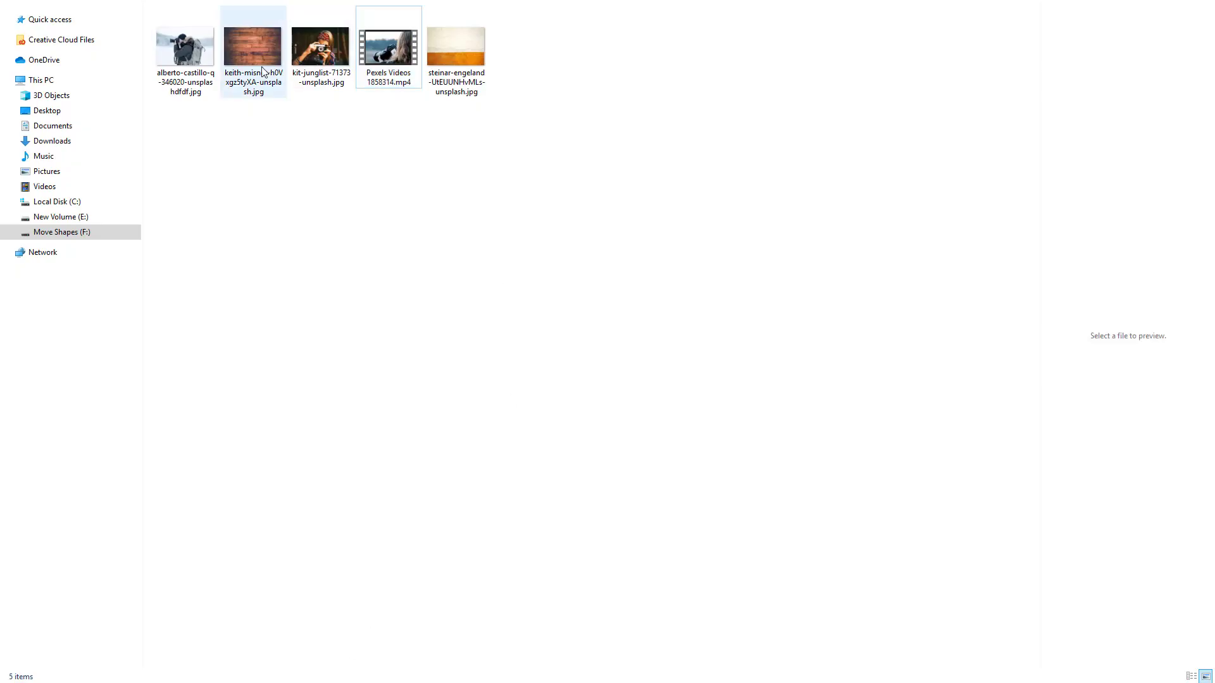
pyautogui.click(245, 60)
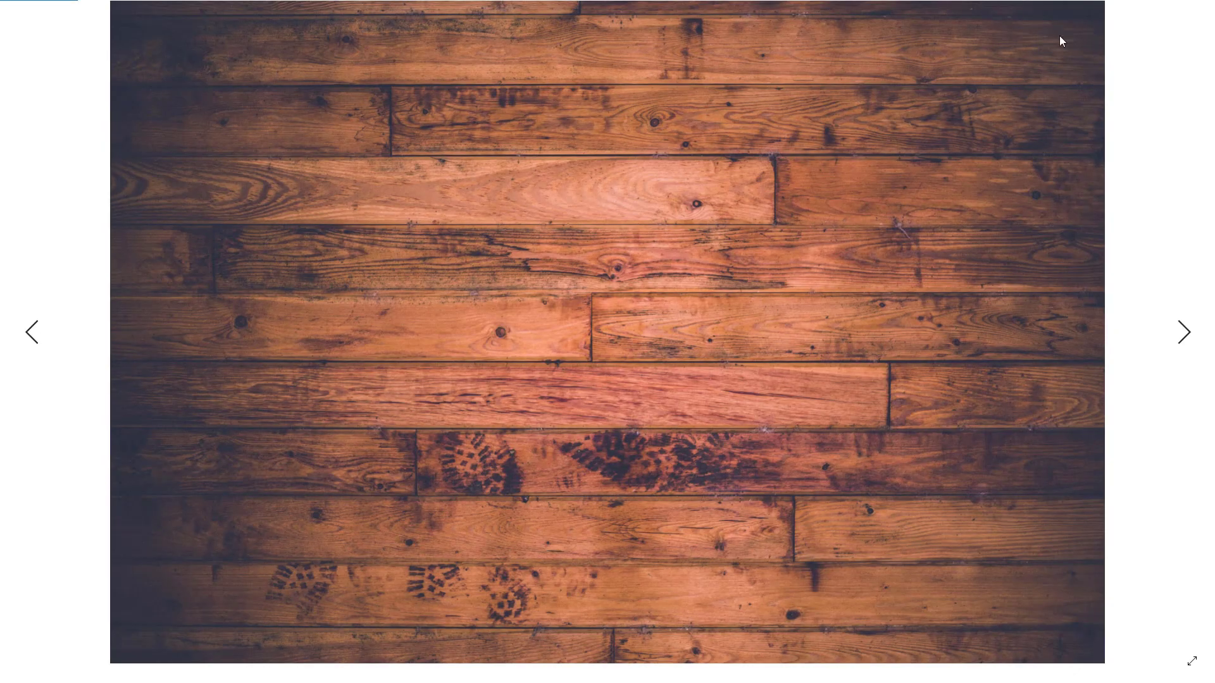
pyautogui.press('Right')
pyautogui.press('Left')
pyautogui.press('Left')
pyautogui.press('Right')
pyautogui.press('Right')
pyautogui.press('Right')
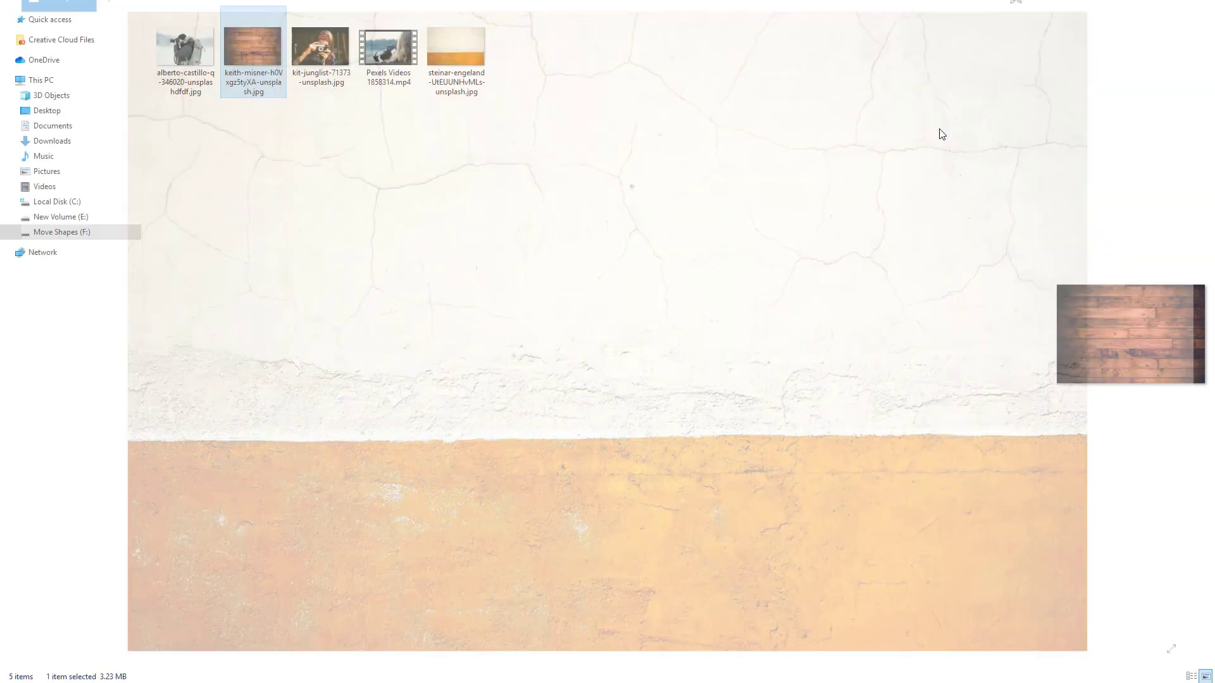
# Import the wooden planks image and the white and orange wall image into the After Effects project
pyautogui.click(407, 112)
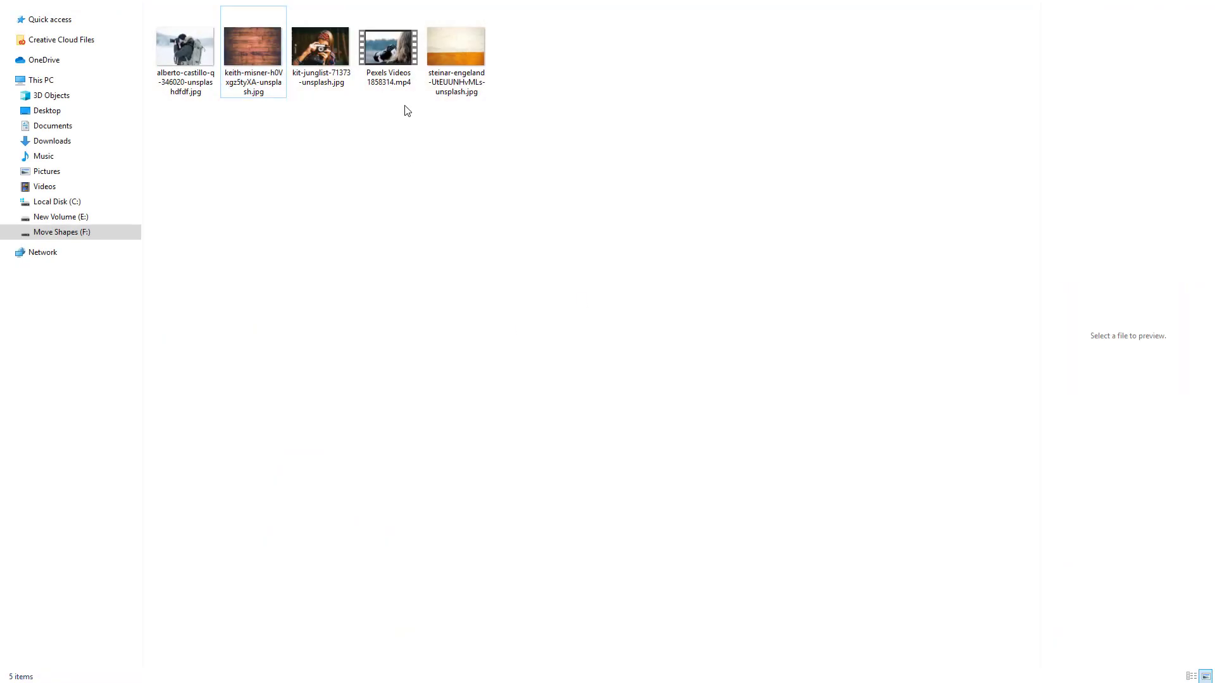
pyautogui.click(253, 61)
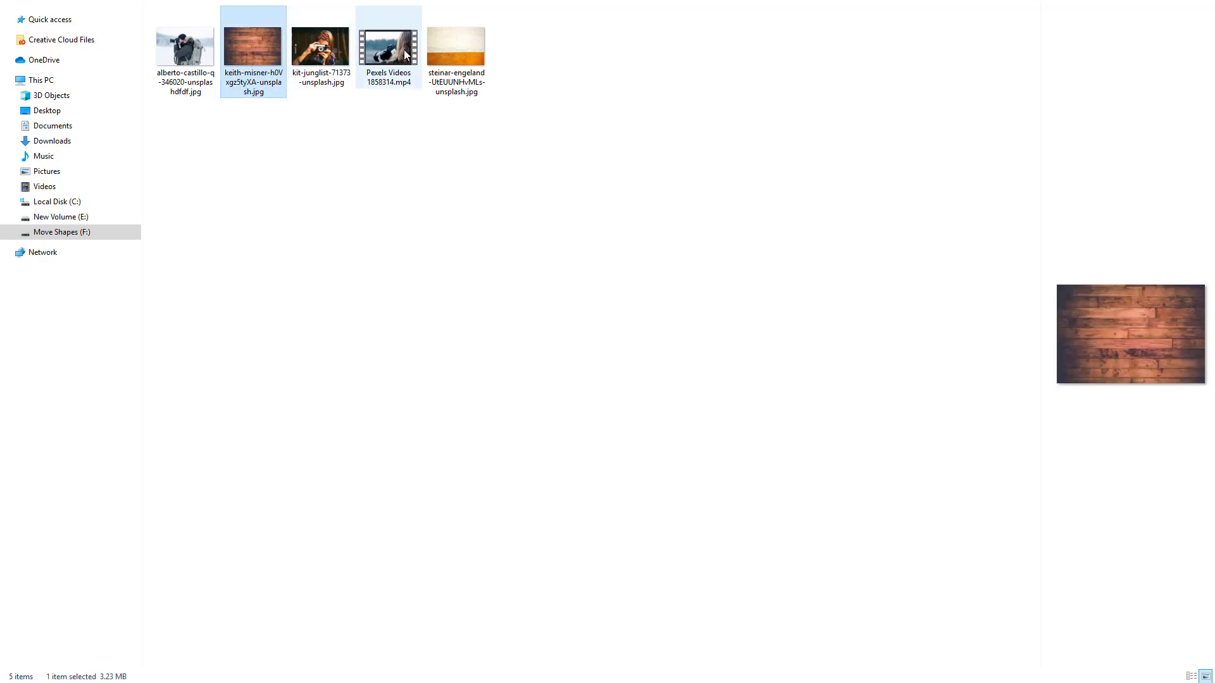
pyautogui.keyDown('ctrl'); pyautogui.click(469, 62); pyautogui.keyUp('ctrl')
pyautogui.moveTo(458, 54); pyautogui.dragTo(100, 289)
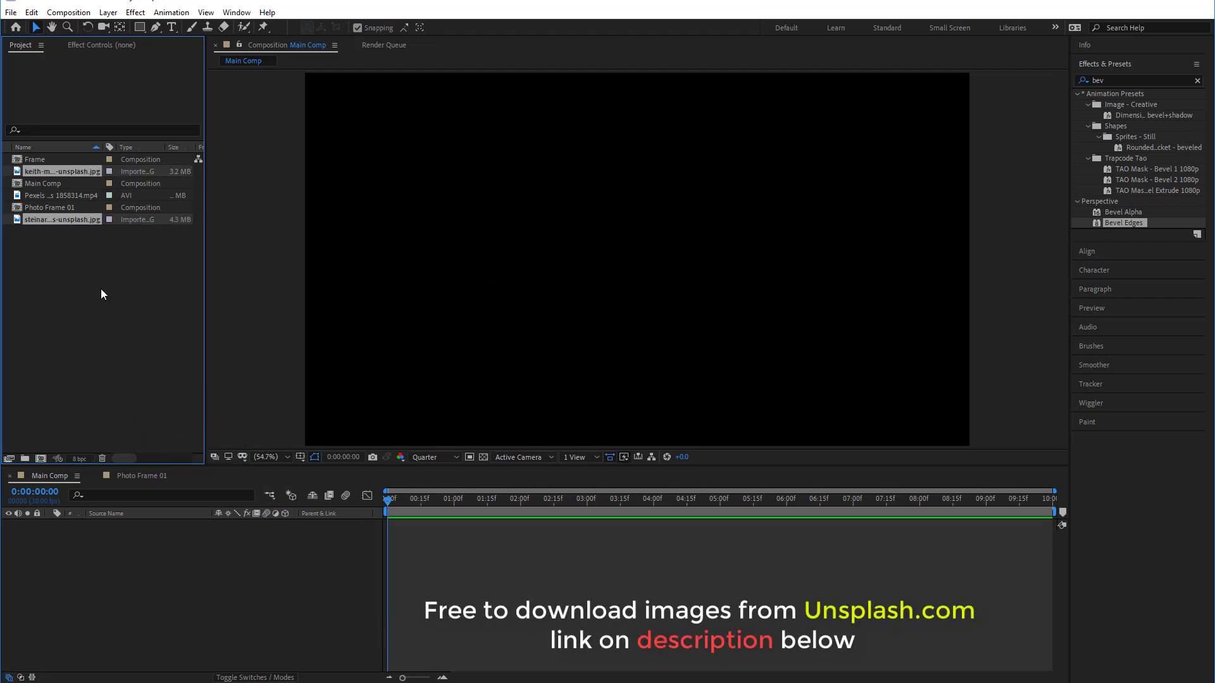
pyautogui.click(61, 221)
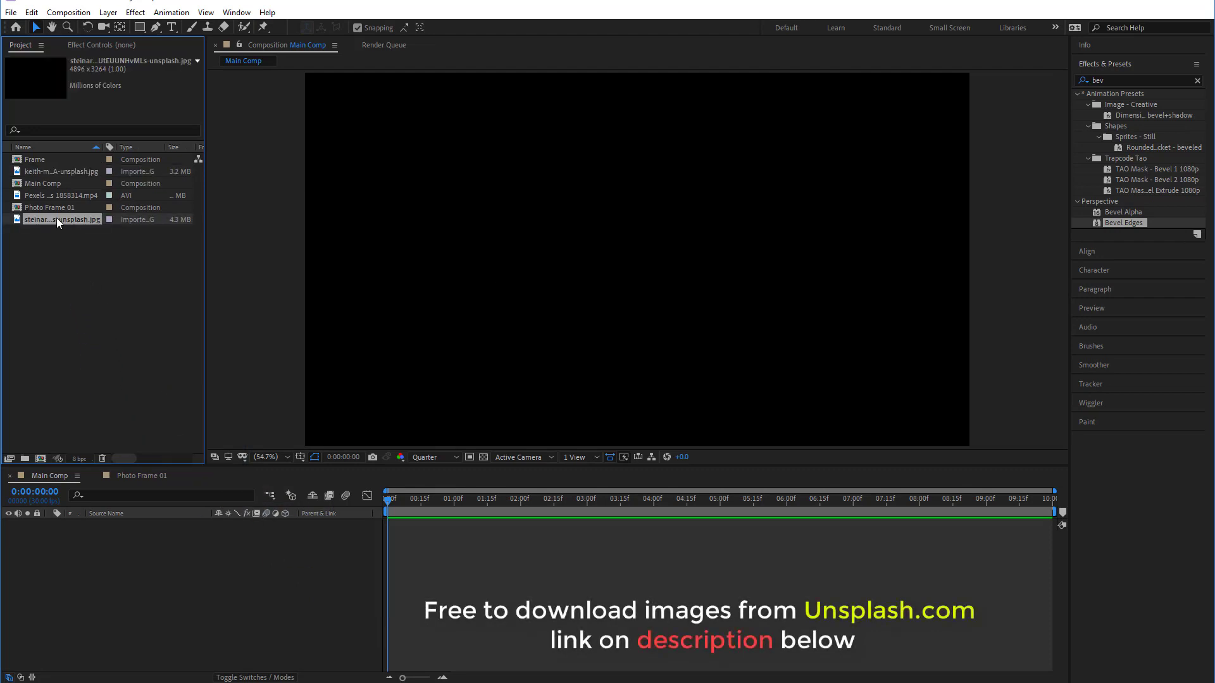
# Place the wooden planks image in Main Comp, make it a 3D layer and deselect it
pyautogui.click(47, 170)
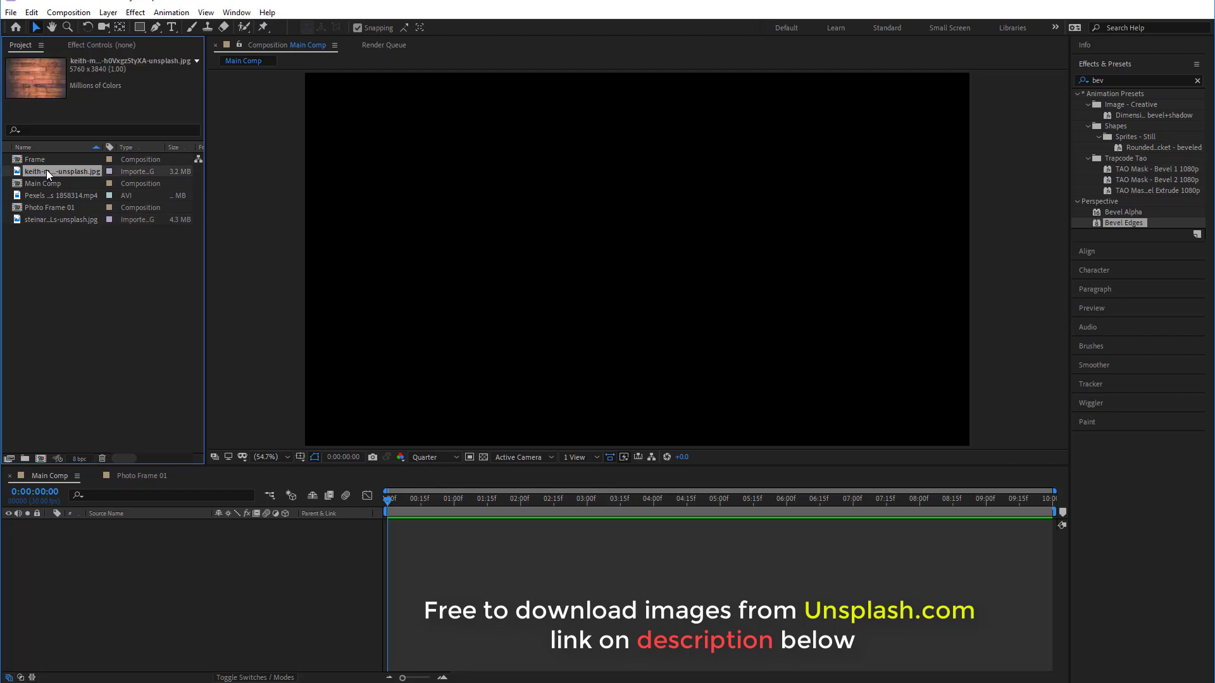
pyautogui.moveTo(52, 183); pyautogui.dragTo(153, 564)
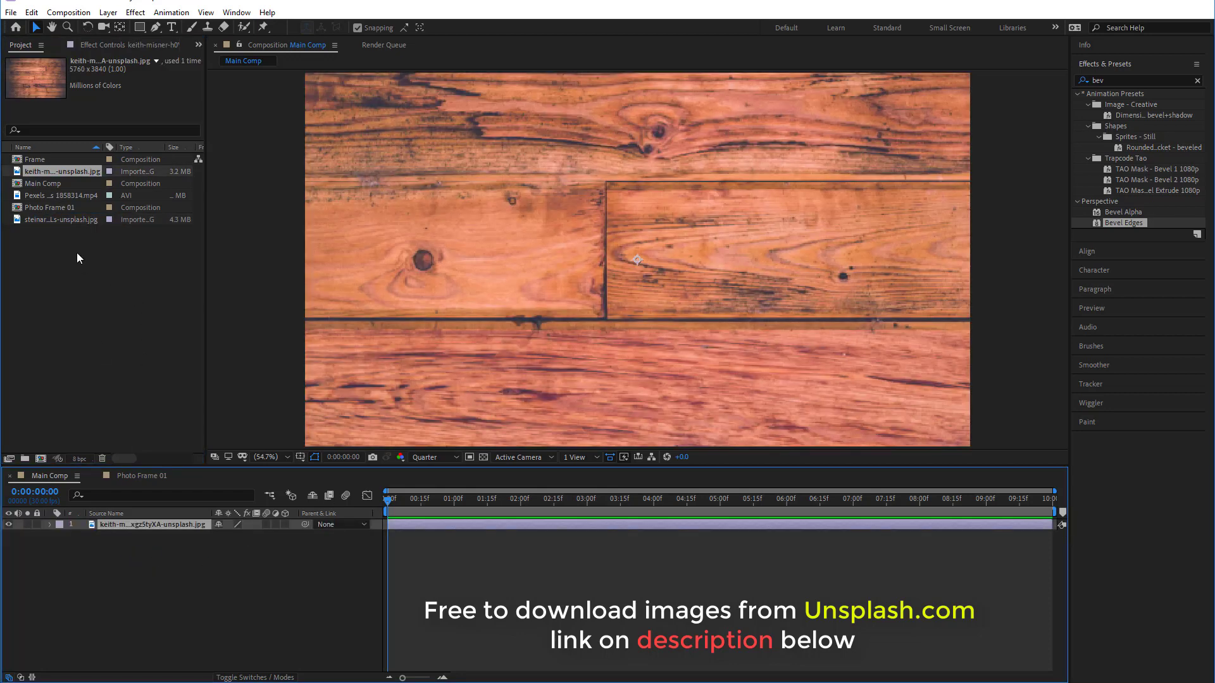
pyautogui.click(36, 220)
pyautogui.click(123, 555)
pyautogui.click(120, 528)
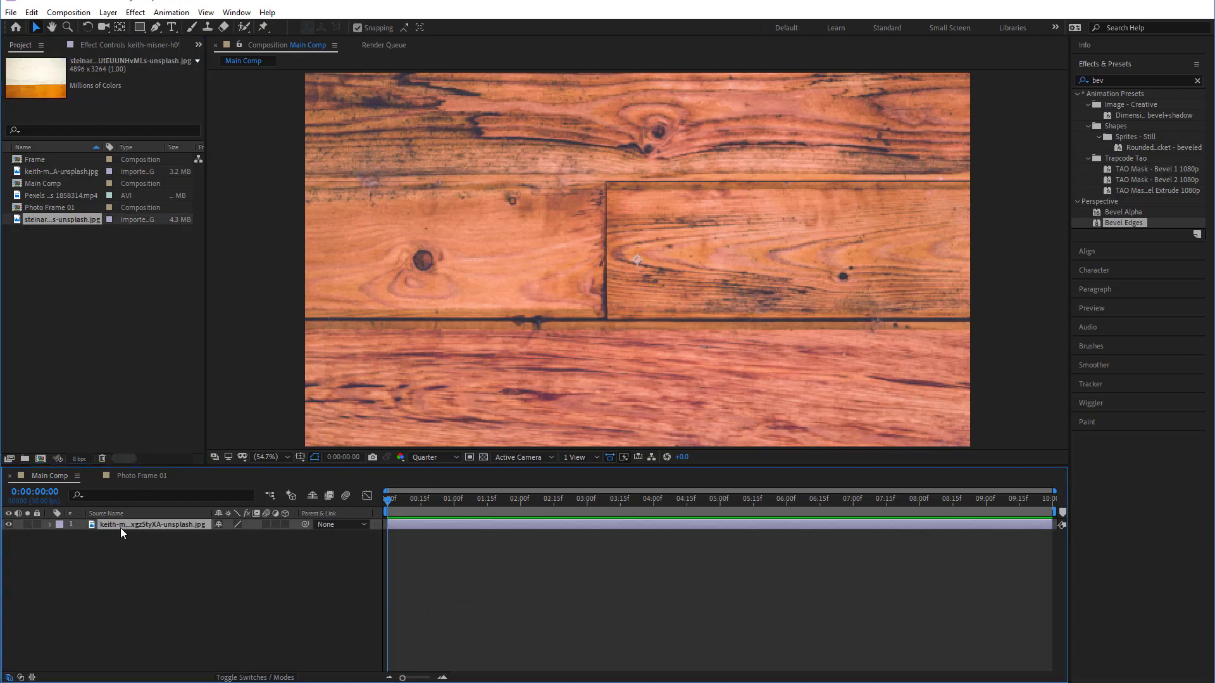
pyautogui.click(285, 524)
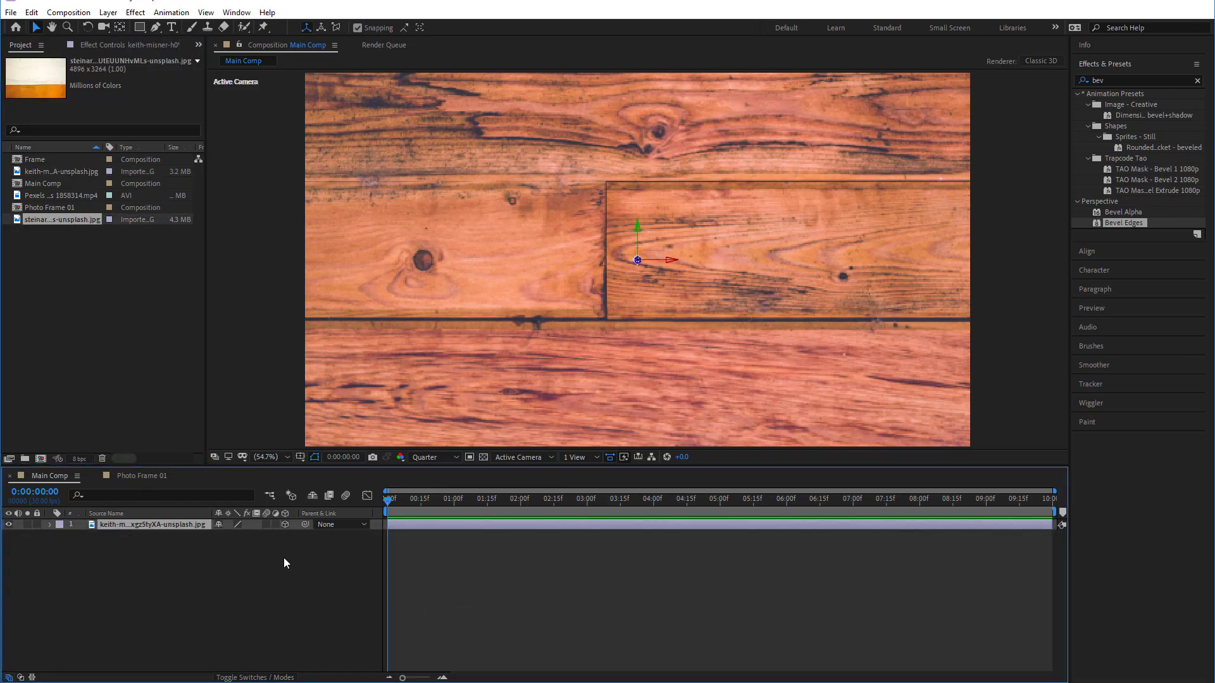
pyautogui.click(263, 593)
pyautogui.rightClick(246, 211)
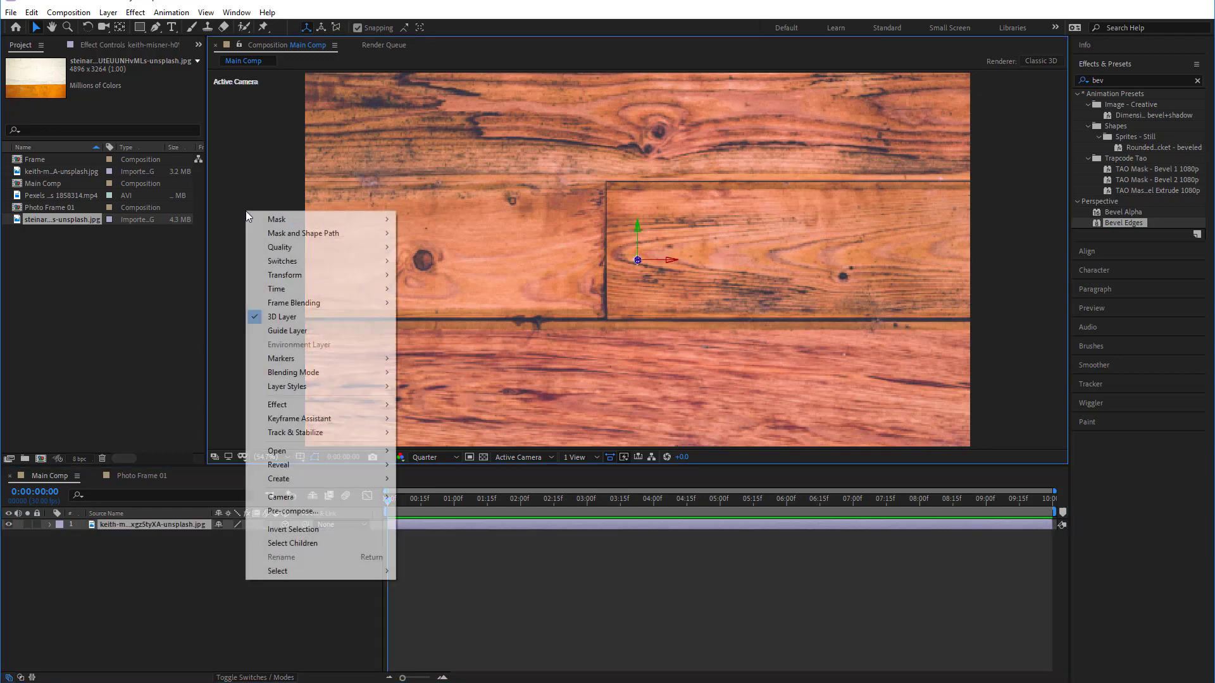
pyautogui.click(259, 593)
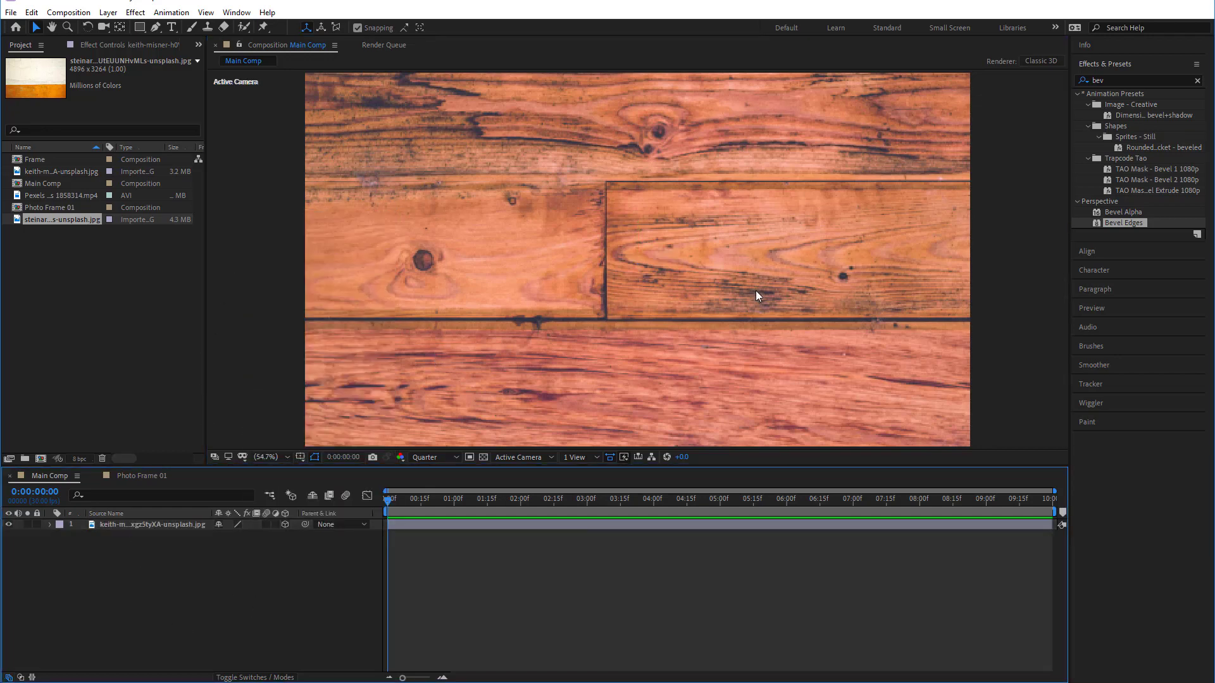
# Check in Main Comp's composition settings that the 3D renderer is Classic 3D, and accept the settings
pyautogui.scroll(-3, 761, 290)
pyautogui.scroll(-1, 762, 292)
pyautogui.rightClick(934, 209)
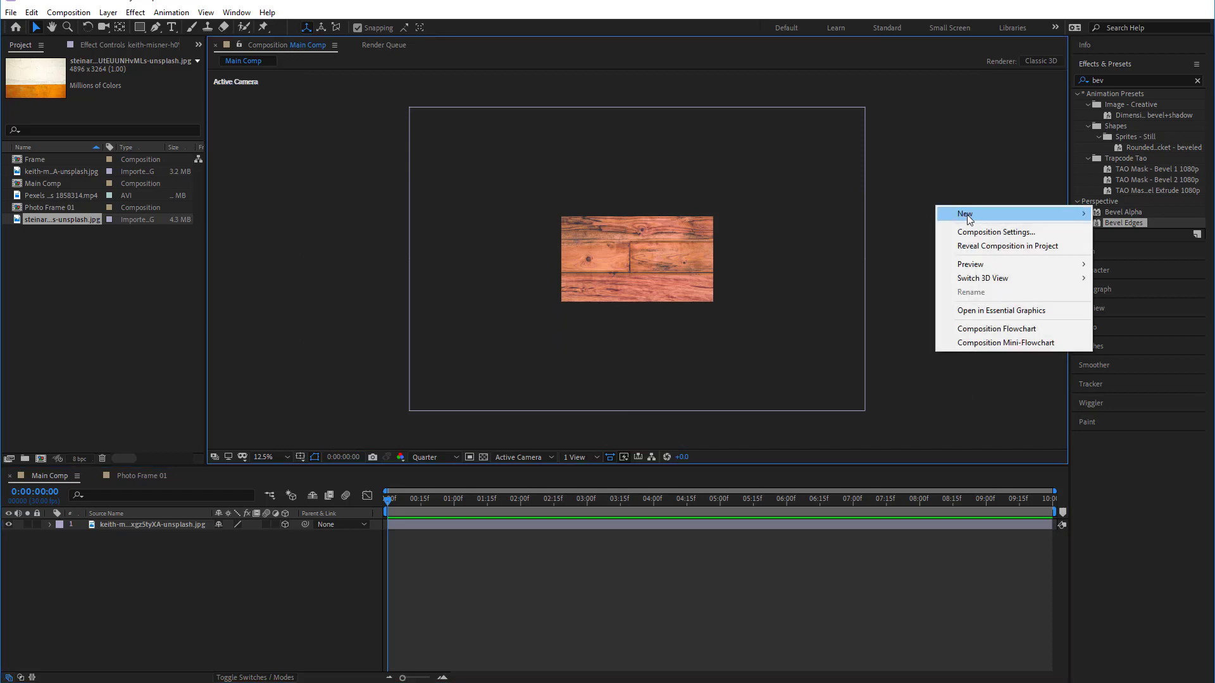
pyautogui.click(974, 231)
pyautogui.click(653, 118)
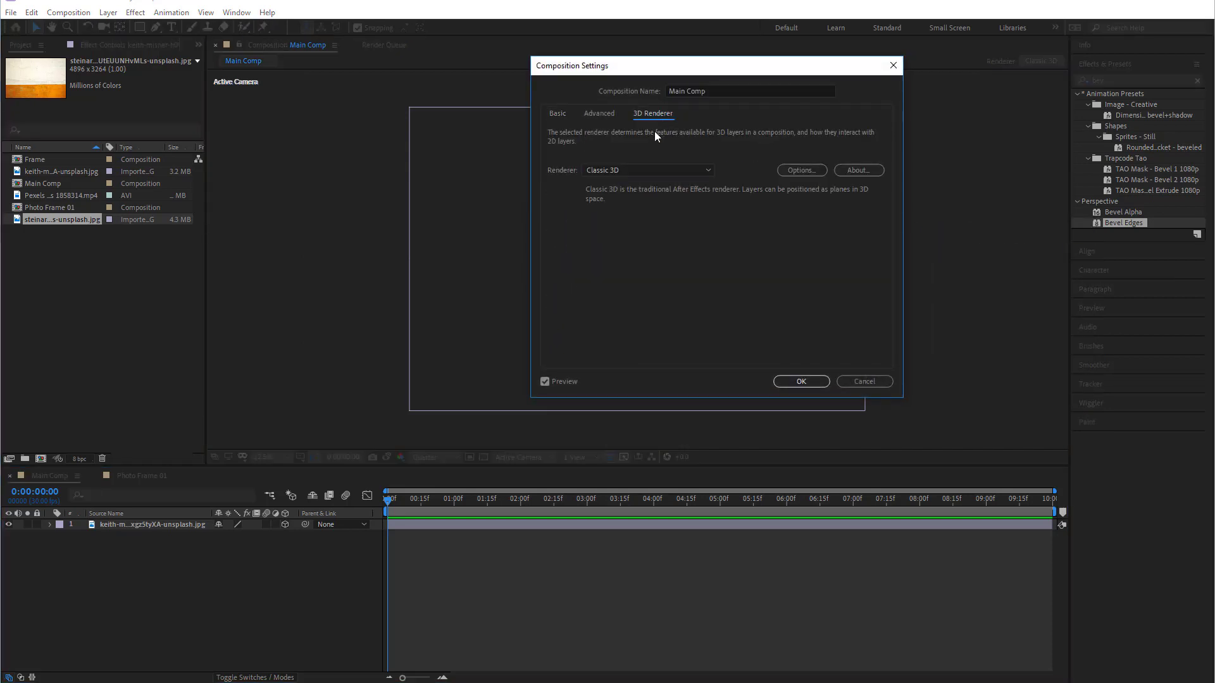
pyautogui.click(612, 172)
pyautogui.click(614, 176)
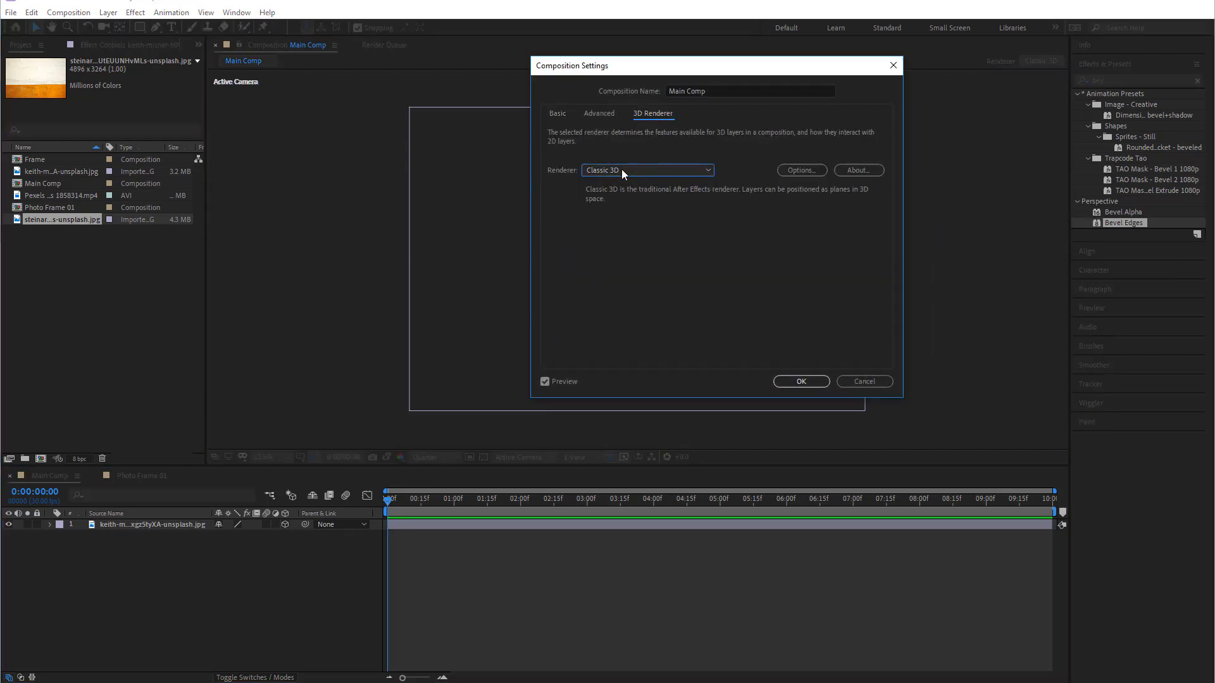
pyautogui.click(818, 382)
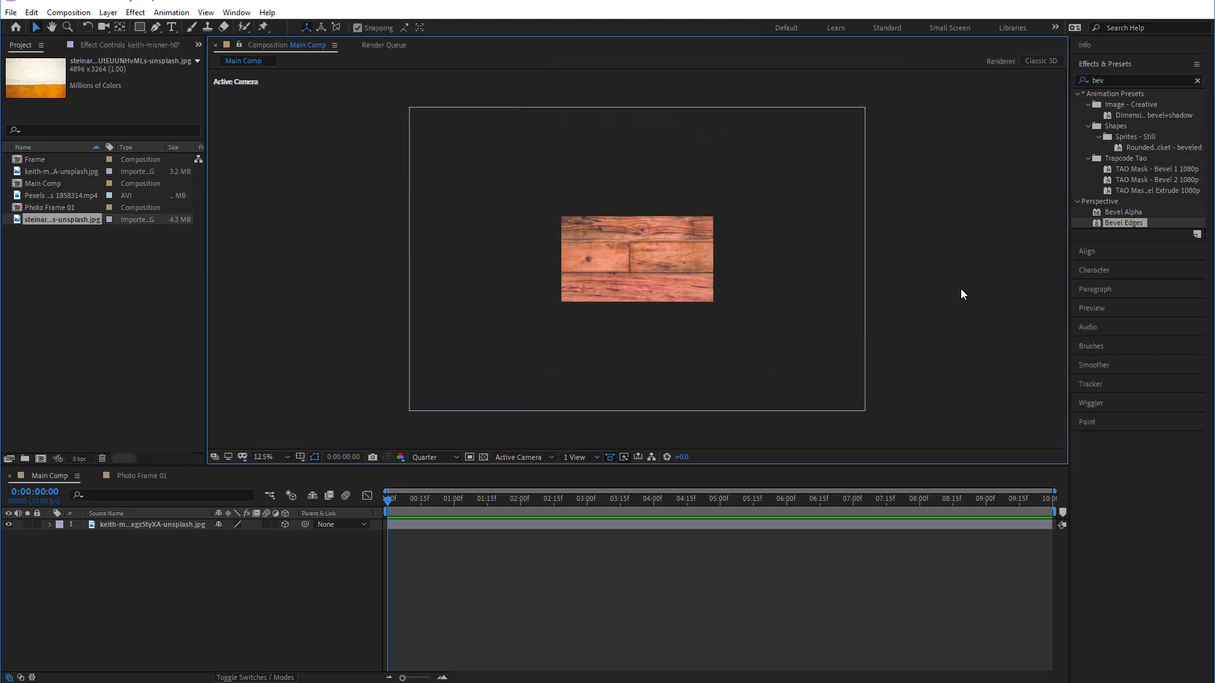
# Place the white and orange wall image above the wooden planks in Main Comp and make it a 3D layer
pyautogui.click(155, 524)
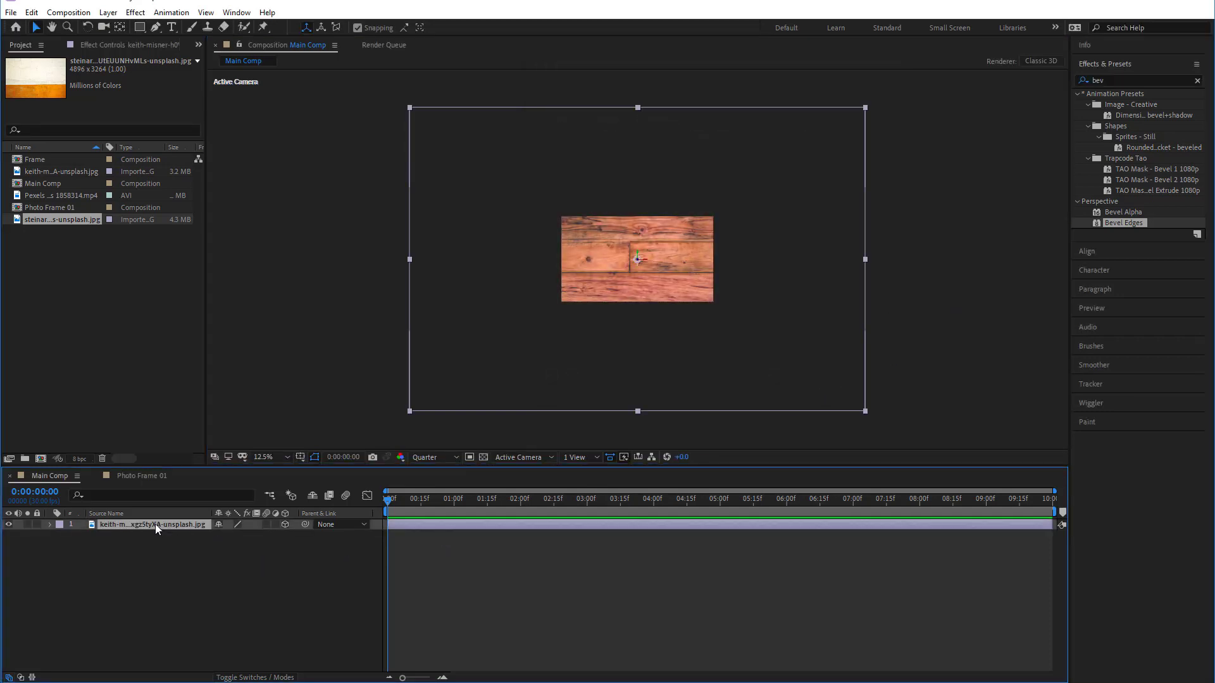
pyautogui.click(153, 575)
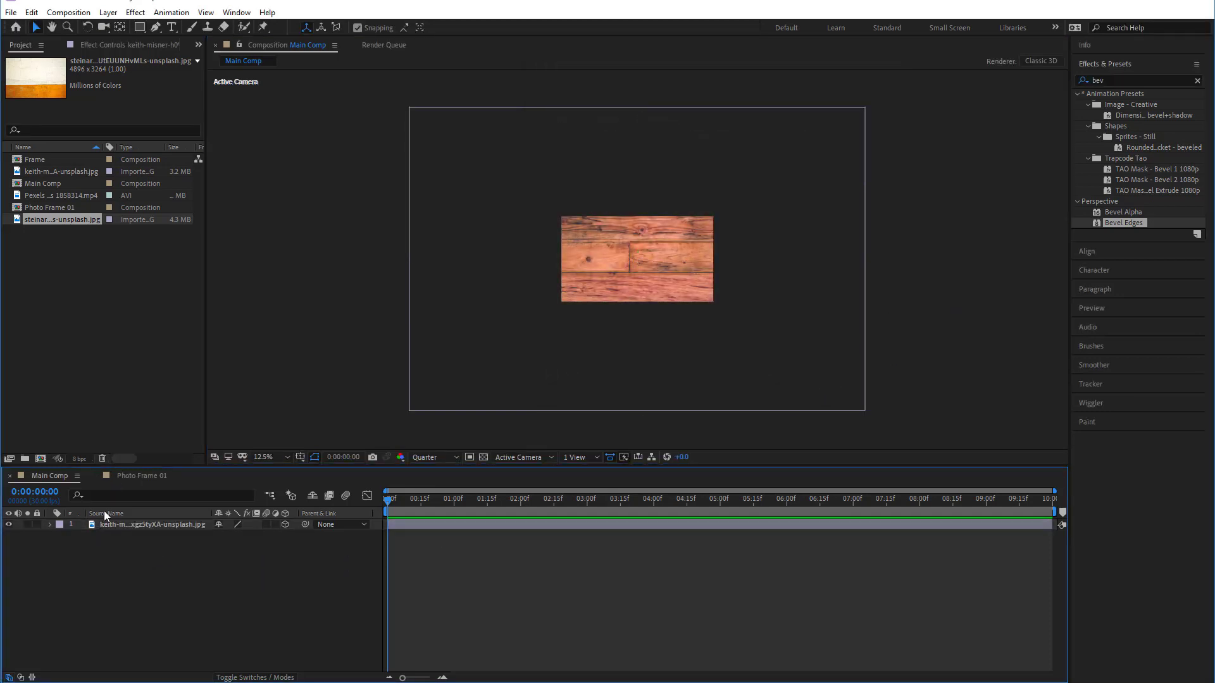
pyautogui.click(42, 172)
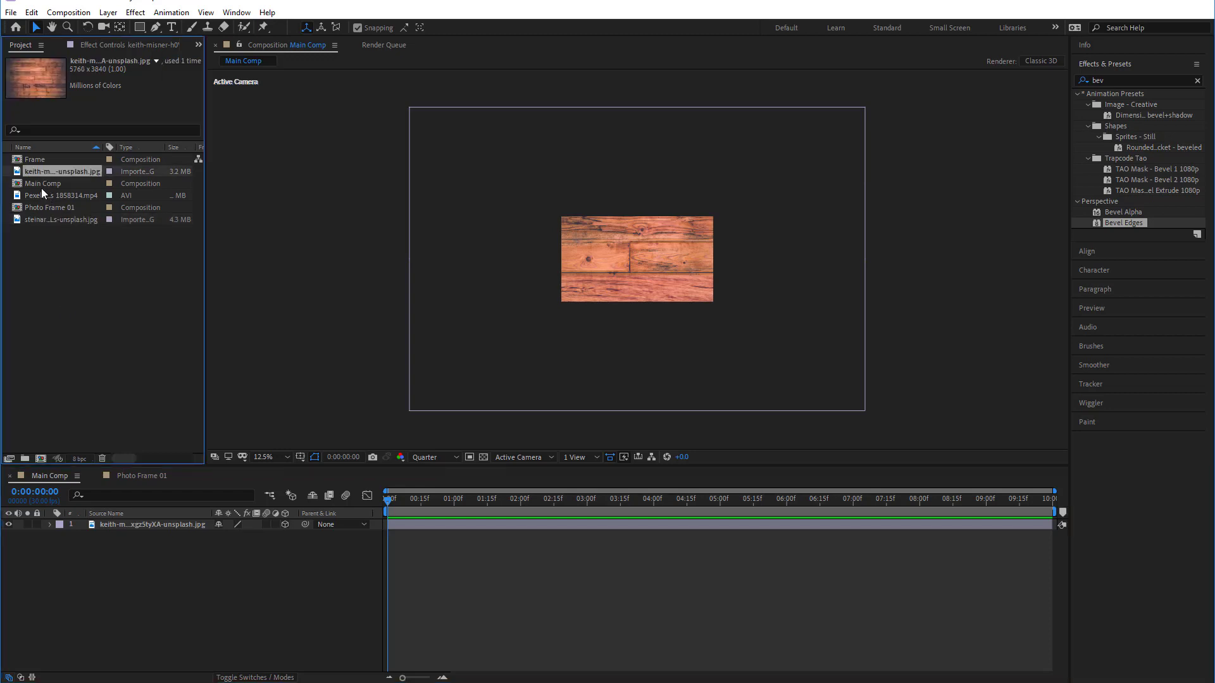
pyautogui.click(41, 196)
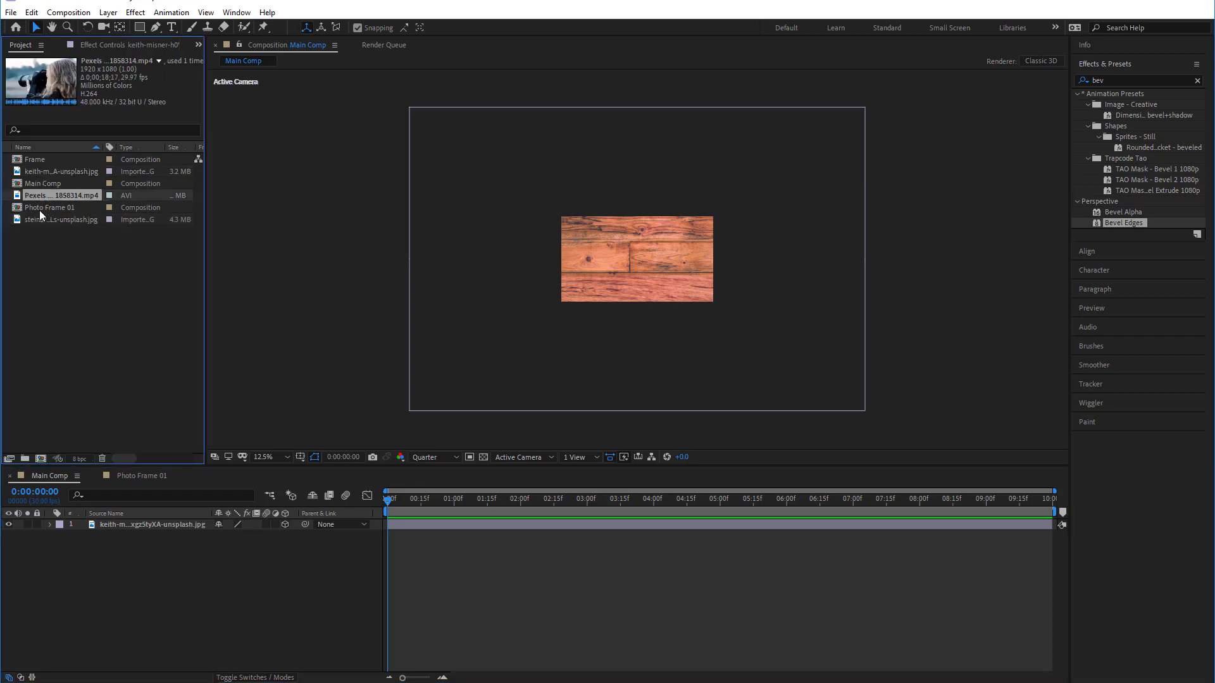
pyautogui.click(36, 170)
pyautogui.moveTo(34, 222); pyautogui.dragTo(104, 516)
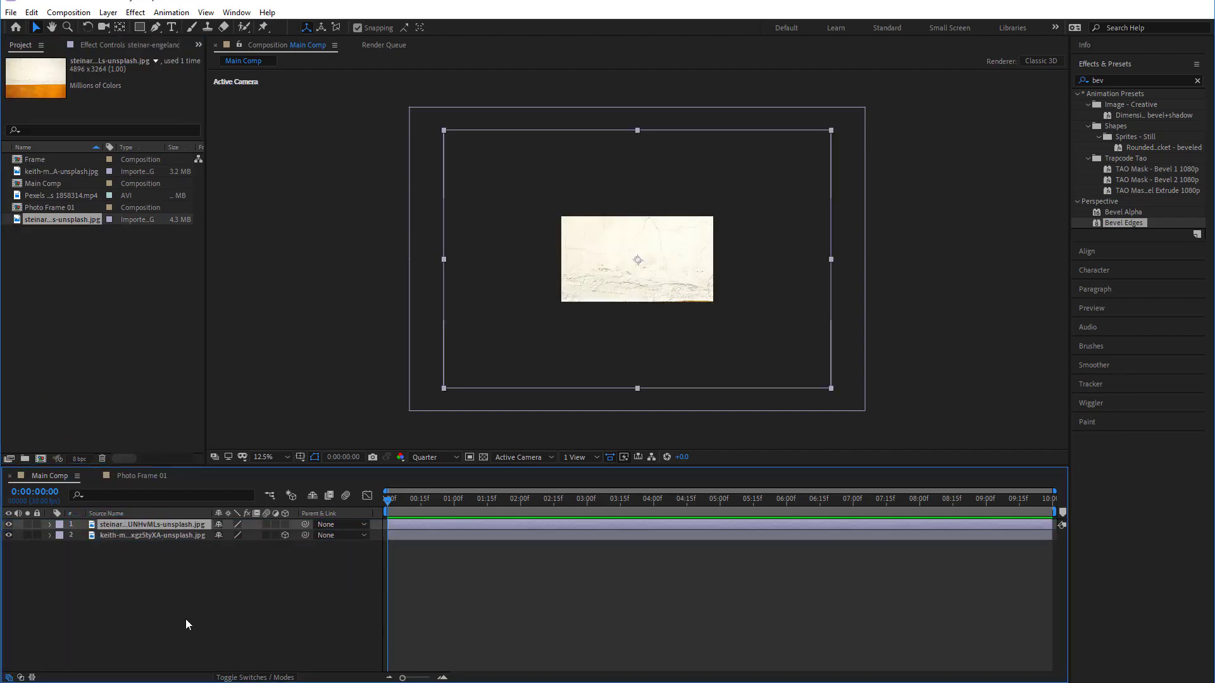
pyautogui.click(258, 579)
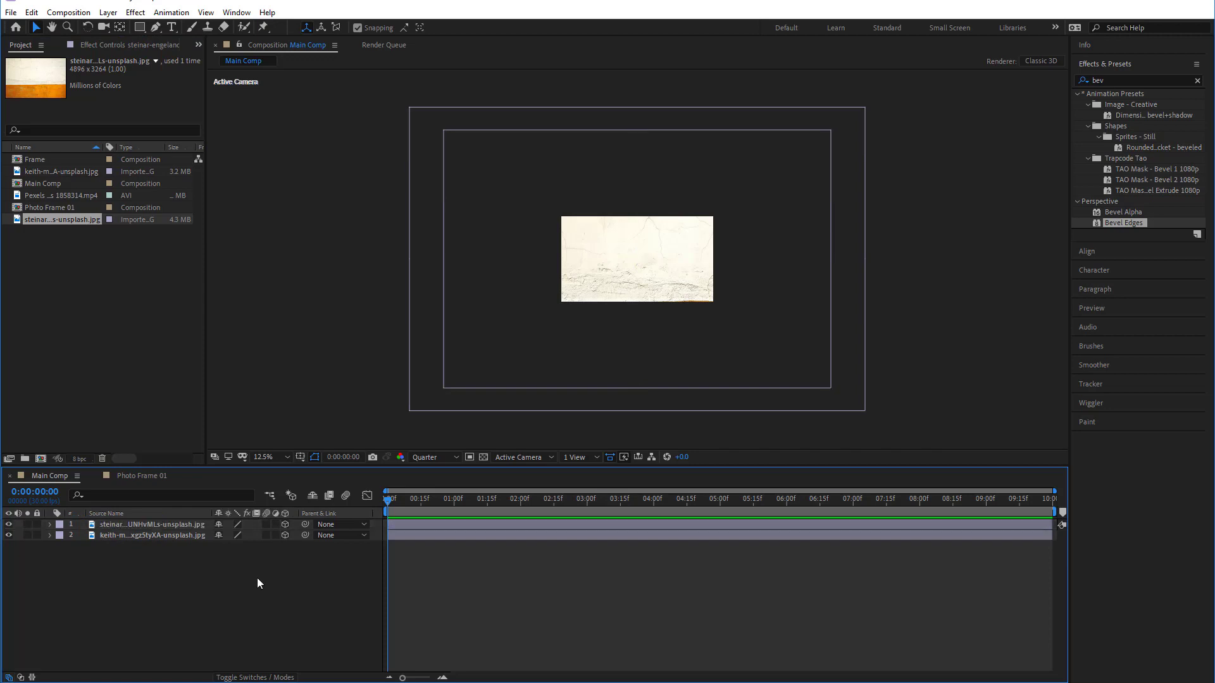
# Reveal the Position of both image layers and push the wall layer back to a Z position of about 1389
pyautogui.click(147, 526)
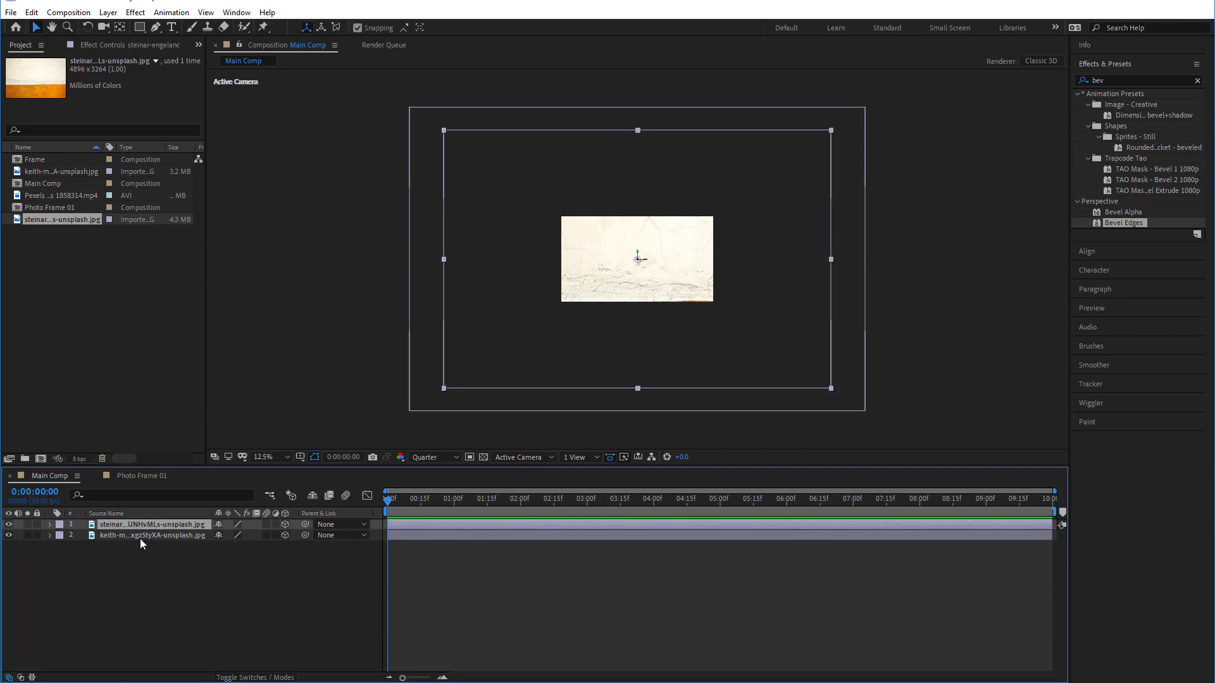
pyautogui.keyDown('shift'); pyautogui.click(105, 535); pyautogui.keyUp('shift')
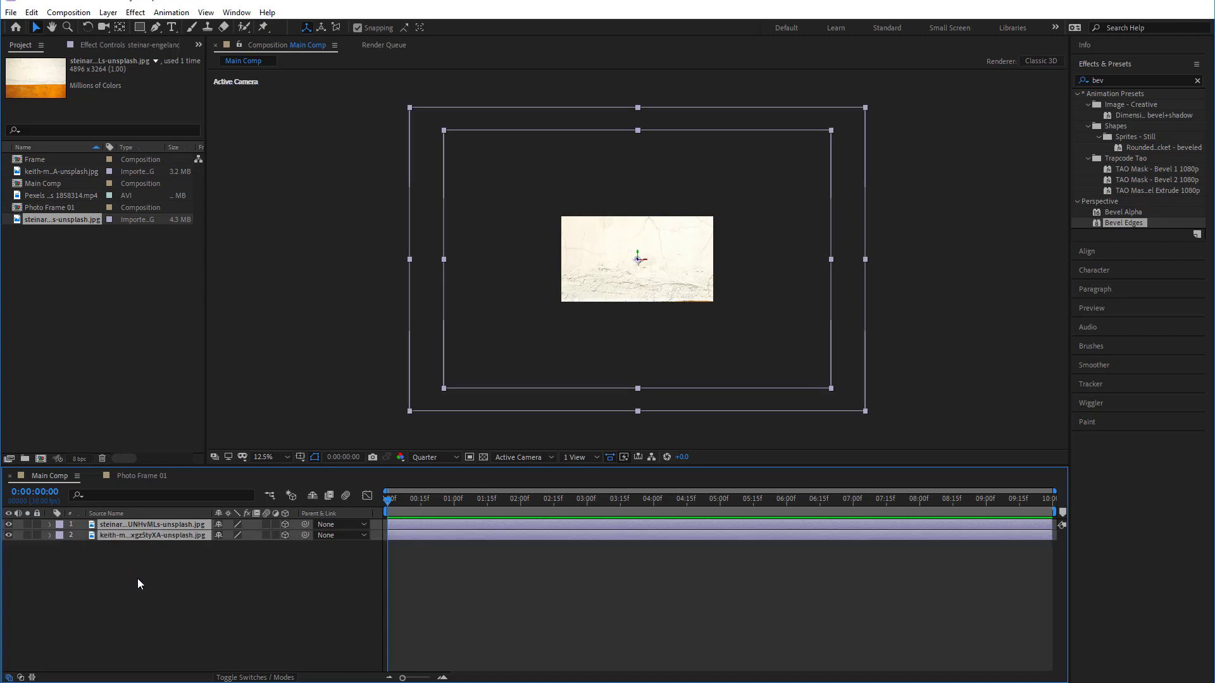
pyautogui.press('p')
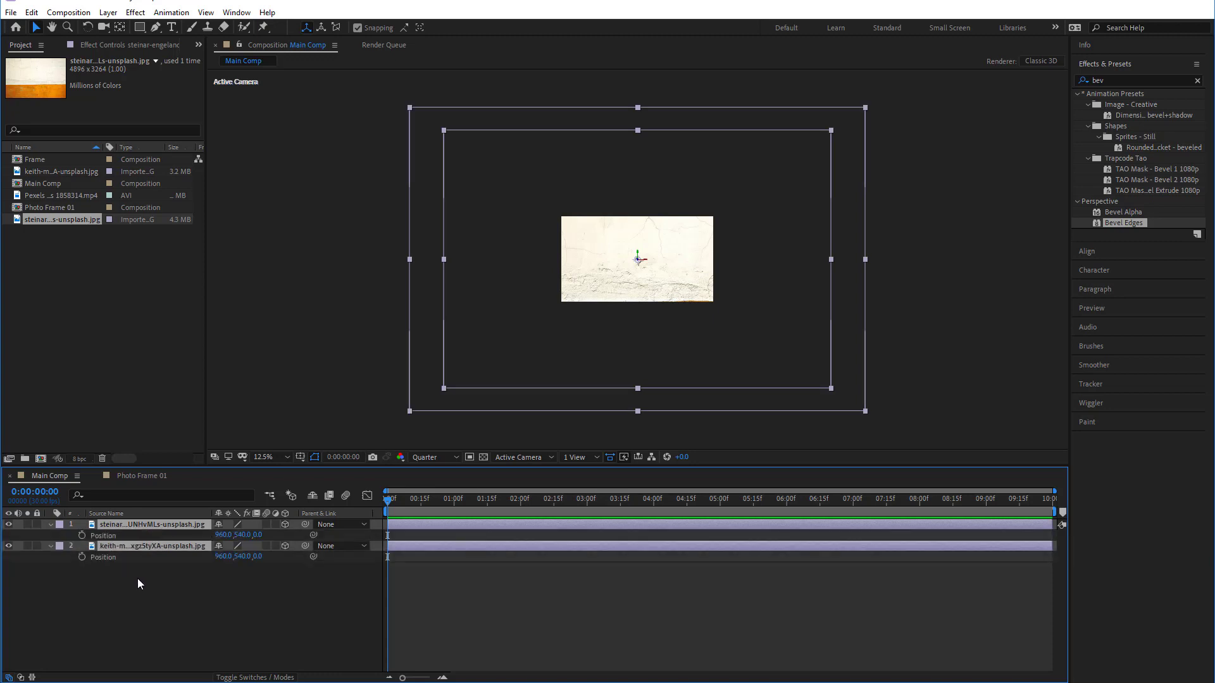
pyautogui.click(256, 619)
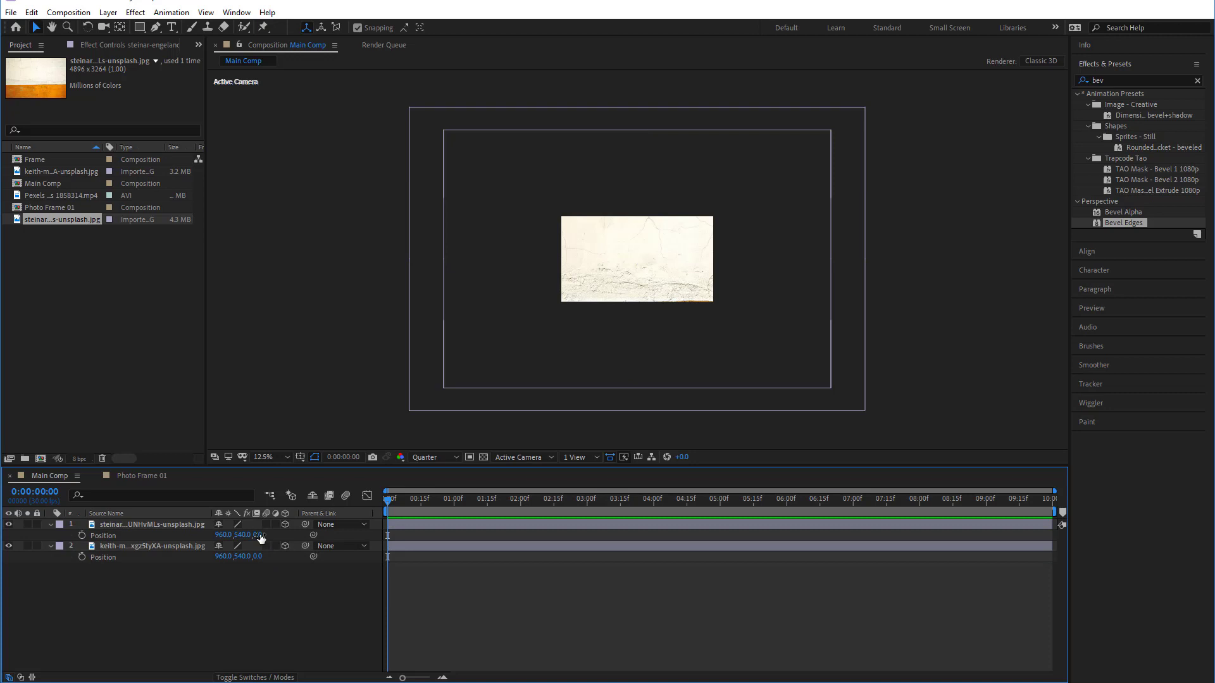
pyautogui.moveTo(261, 538); pyautogui.dragTo(1099, 575)
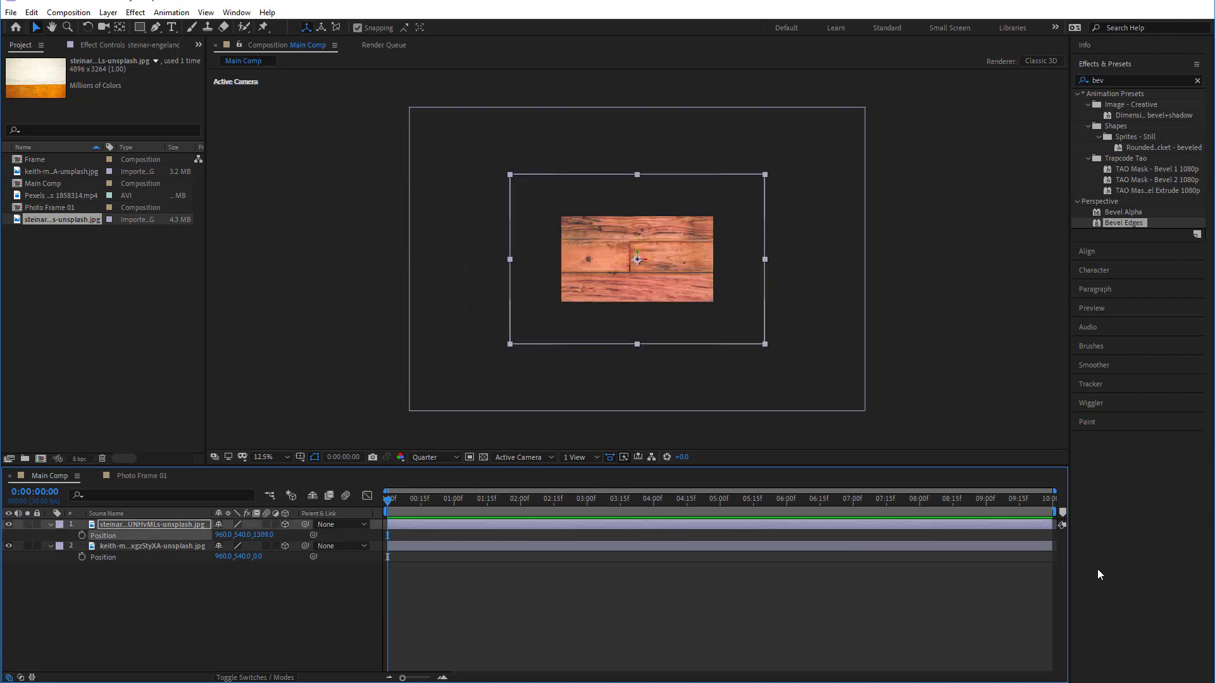
pyautogui.click(288, 599)
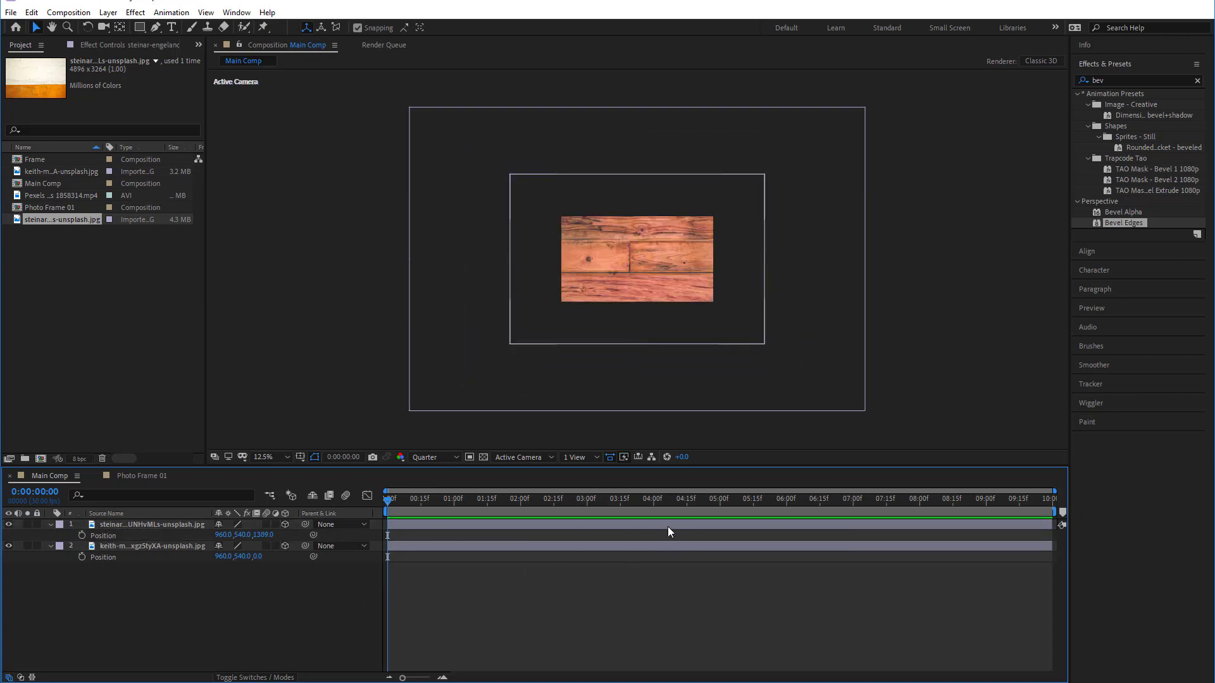
# Show the scene in Custom View 1 and lay the wooden planks flat with an X Rotation of -90°
pyautogui.click(532, 457)
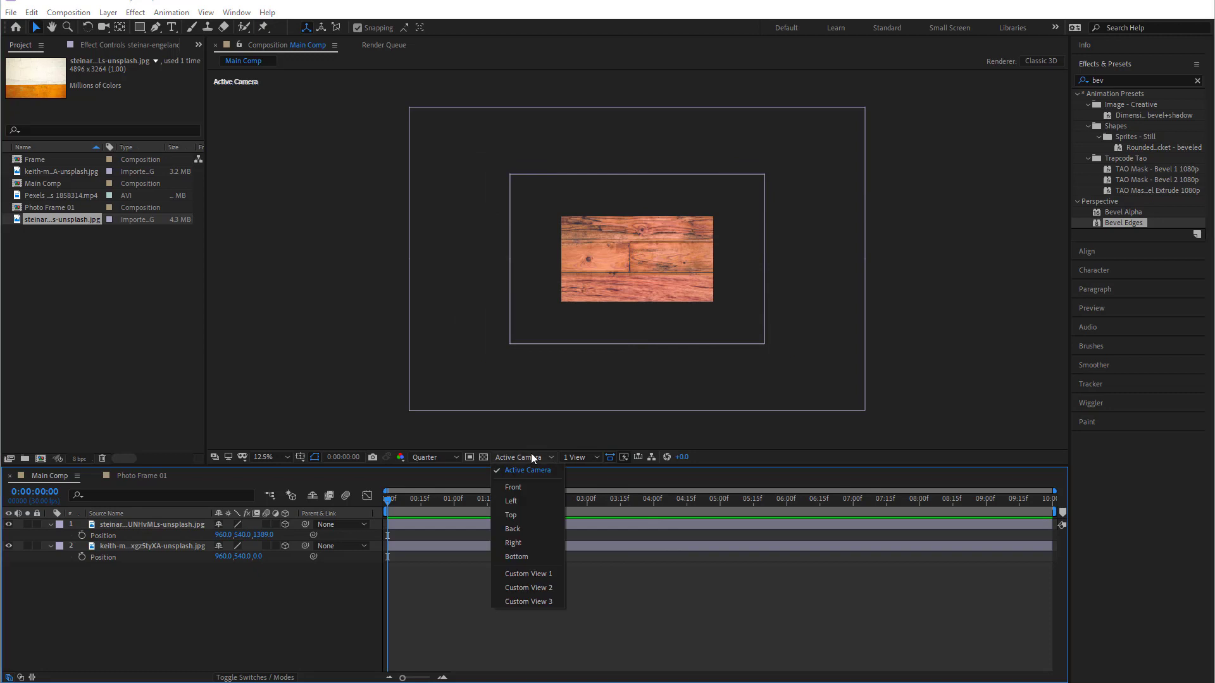
pyautogui.click(535, 575)
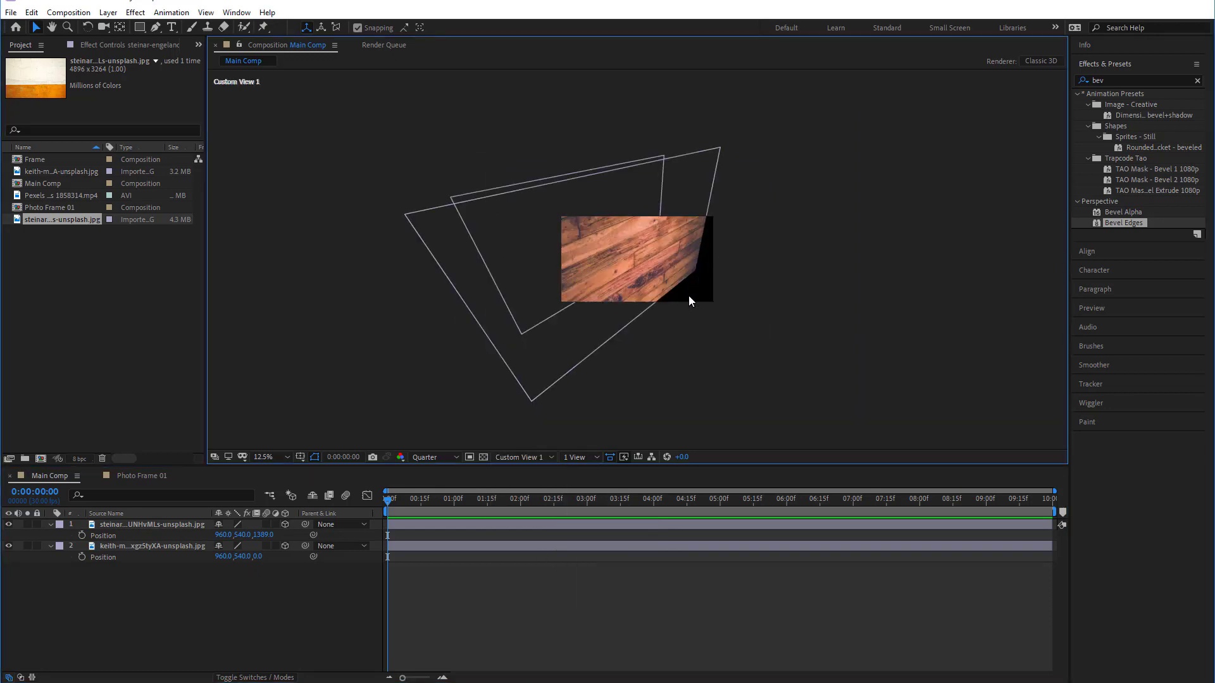
pyautogui.click(126, 545)
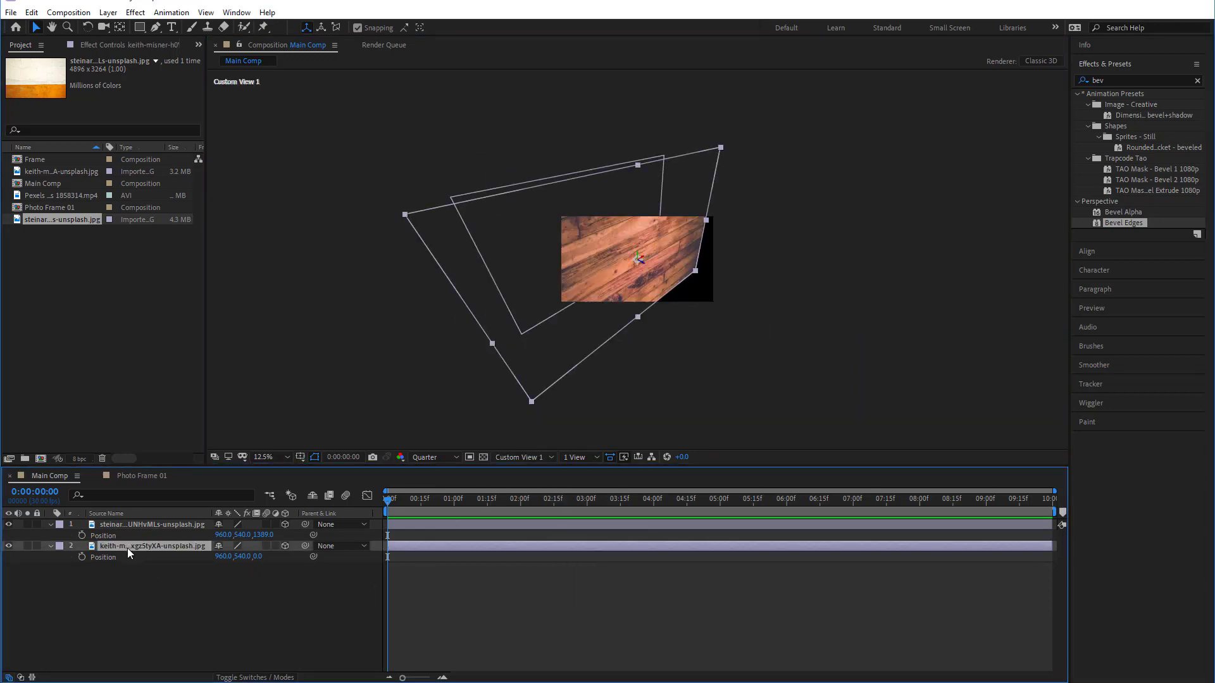
pyautogui.press('r')
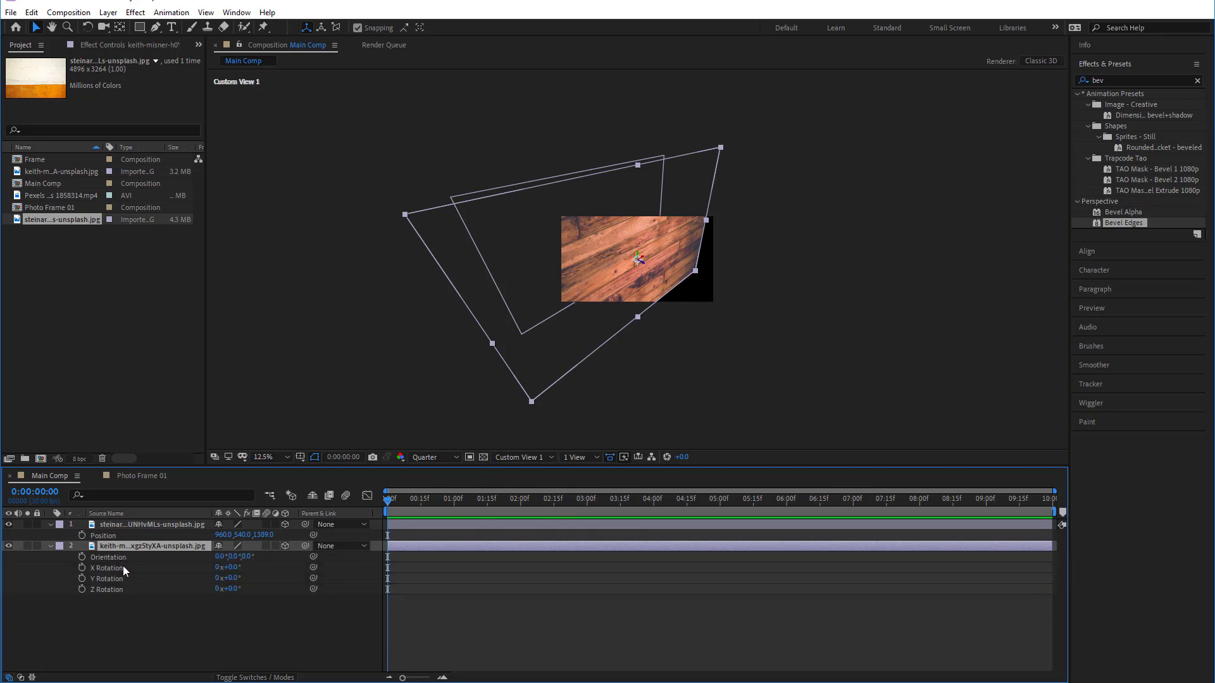
pyautogui.moveTo(231, 579); pyautogui.dragTo(245, 535)
pyautogui.hotkey('ctrl', 'z')
pyautogui.scroll(1, 631, 255)
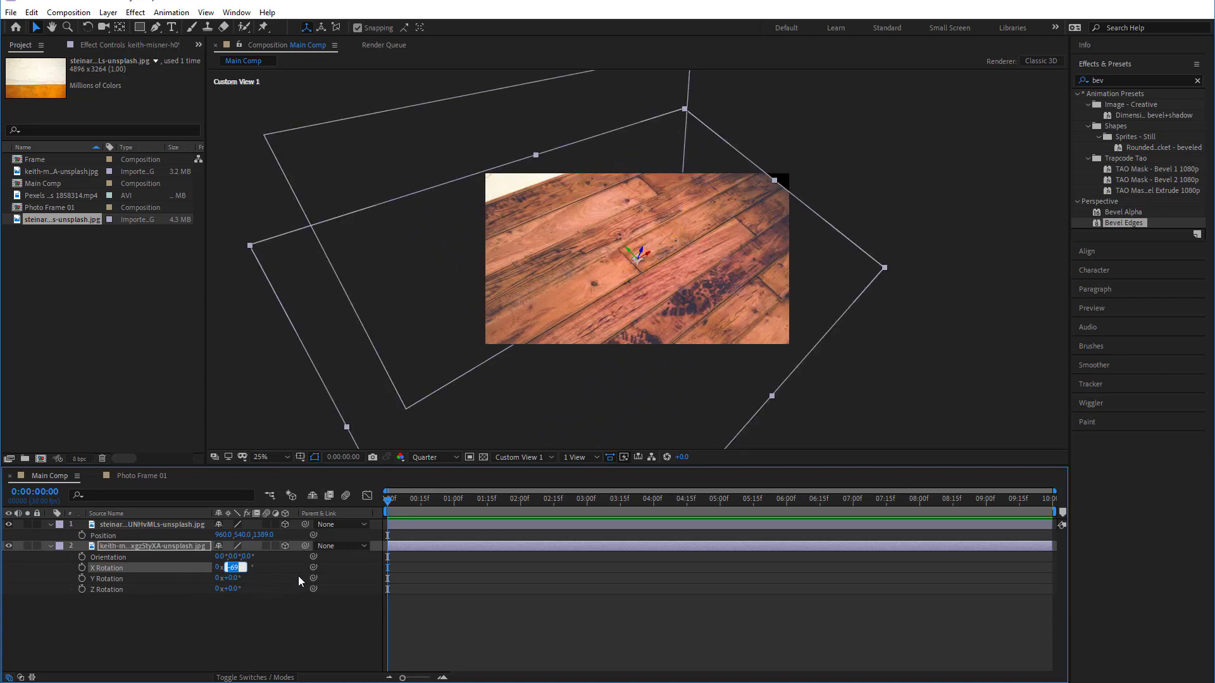
pyautogui.write('-90')
pyautogui.press('Return')
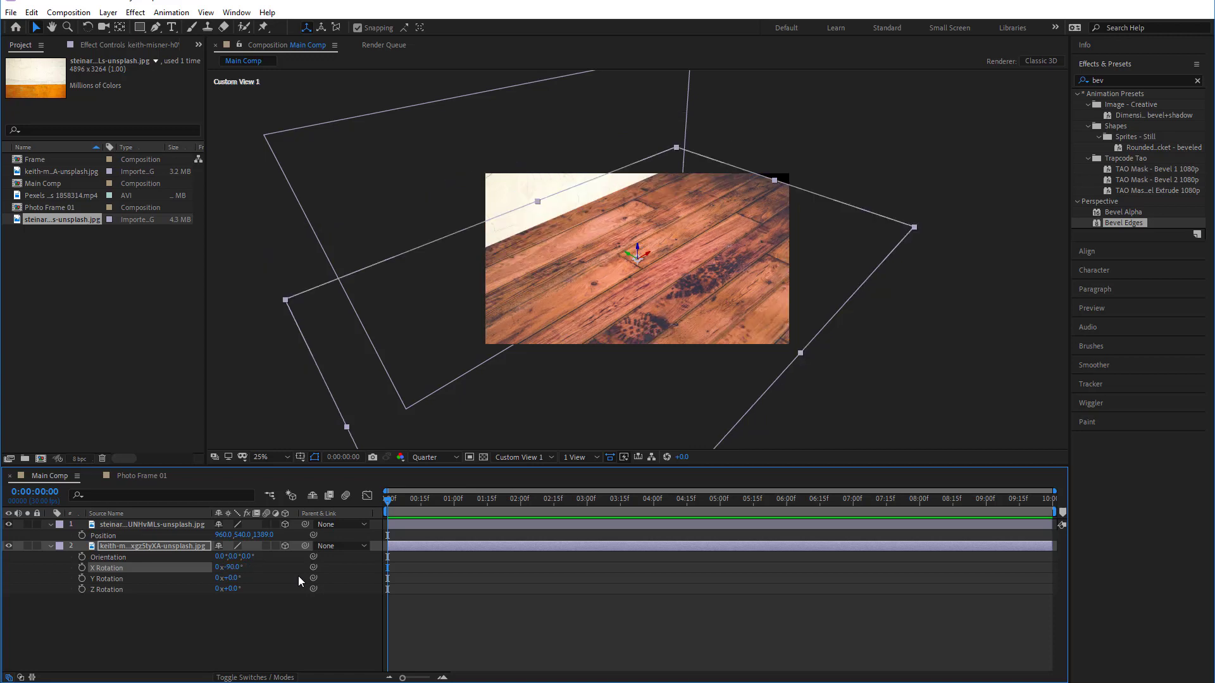
pyautogui.click(242, 639)
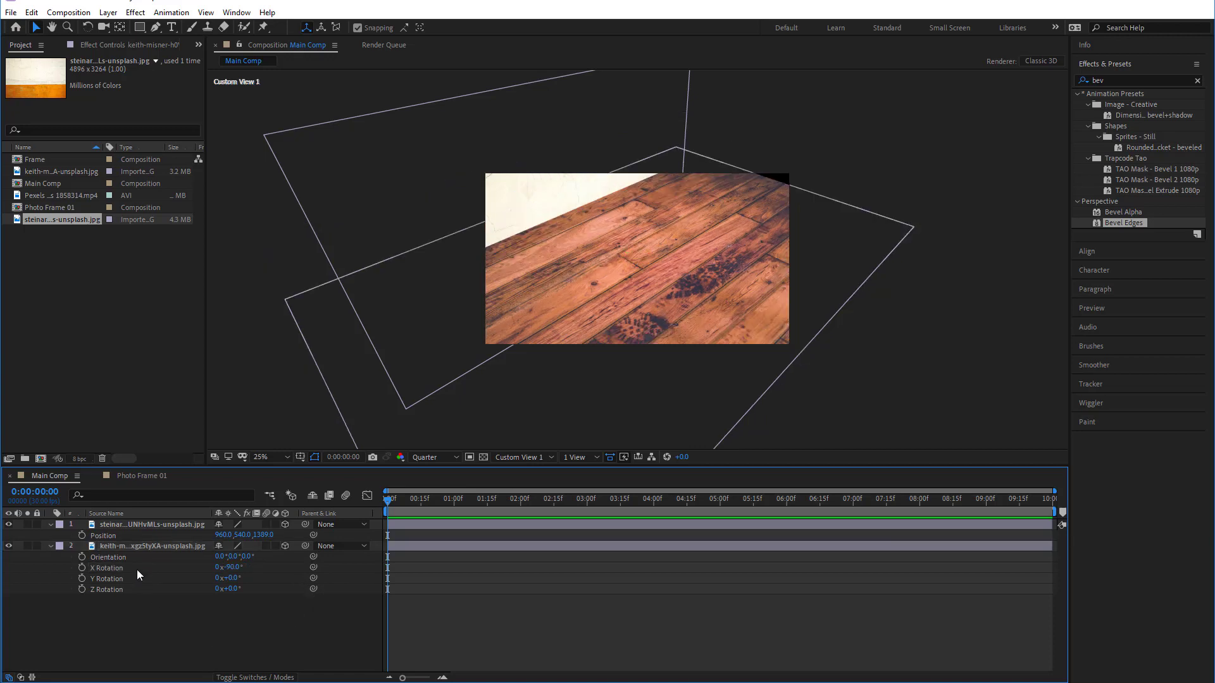
# Move the wall layer farther back and slightly up, to a position of about 960, 484, 2795
pyautogui.click(148, 525)
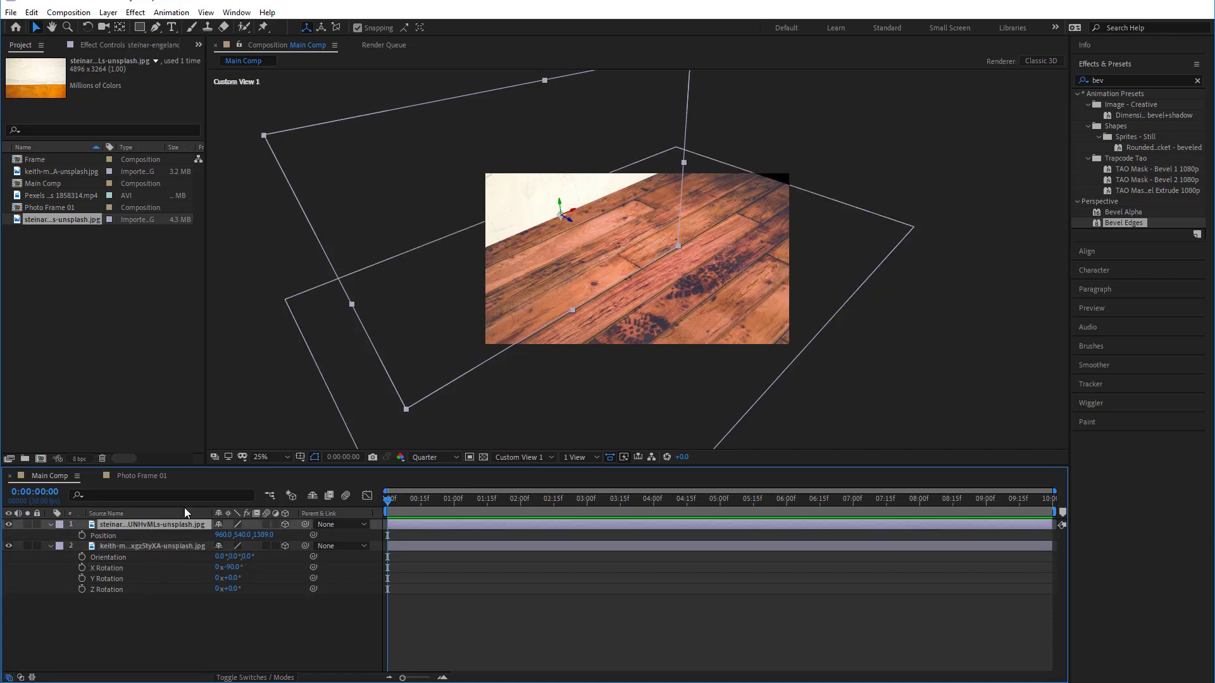
pyautogui.moveTo(264, 536); pyautogui.dragTo(1171, 519)
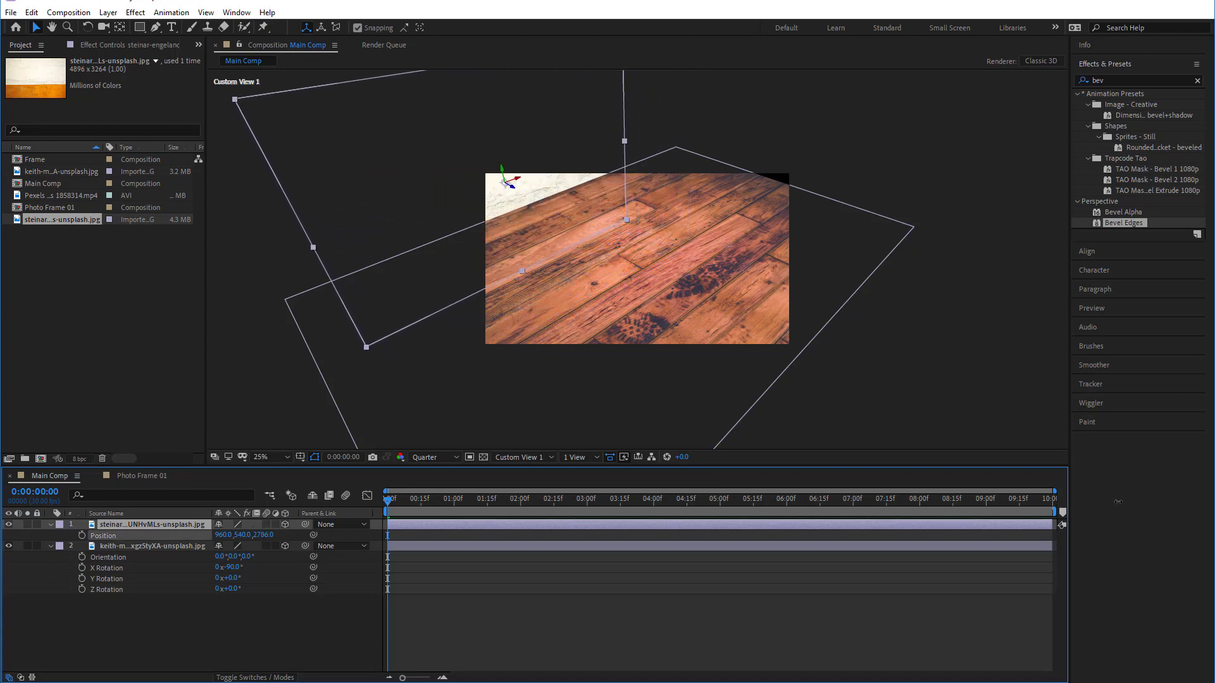
pyautogui.moveTo(269, 536); pyautogui.dragTo(205, 535)
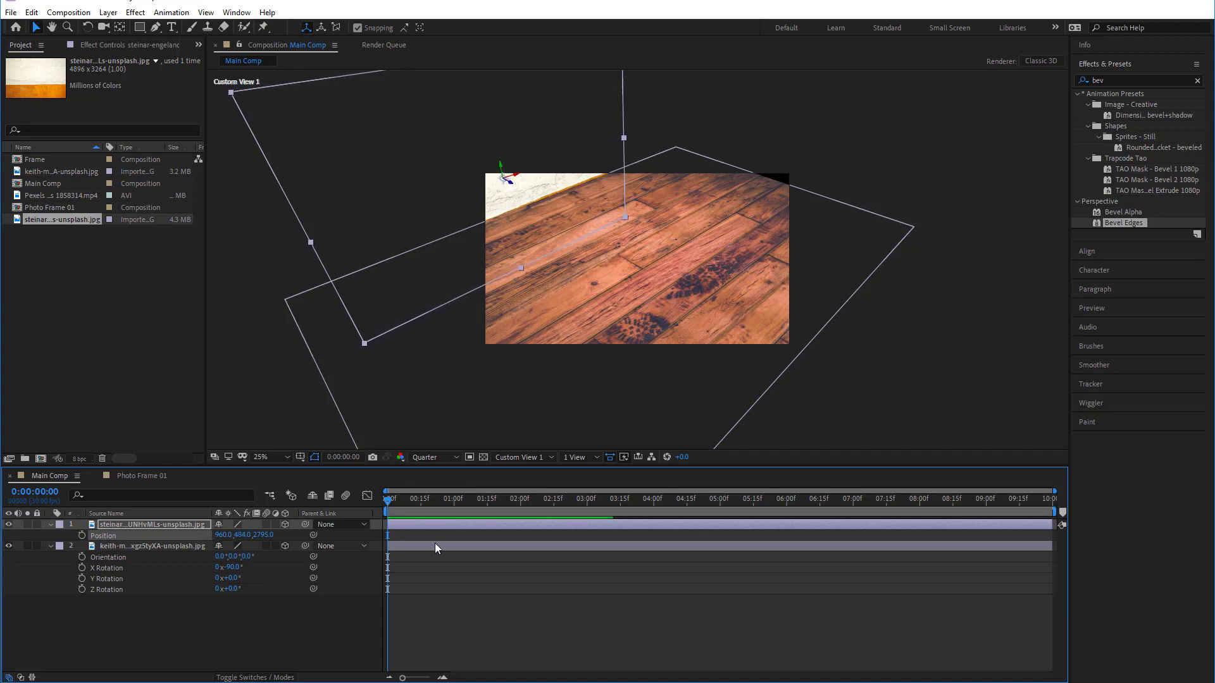
# Examine the wall and floor arrangement through the Active Camera view with nothing selected
pyautogui.click(524, 459)
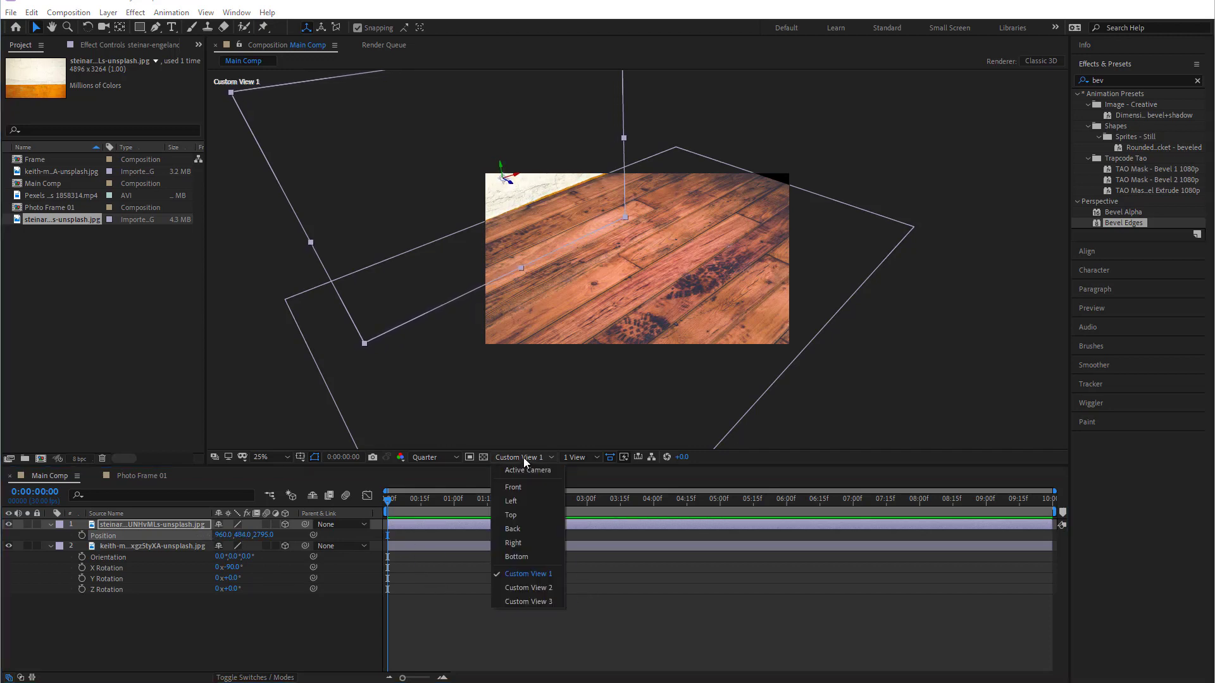
pyautogui.click(525, 501)
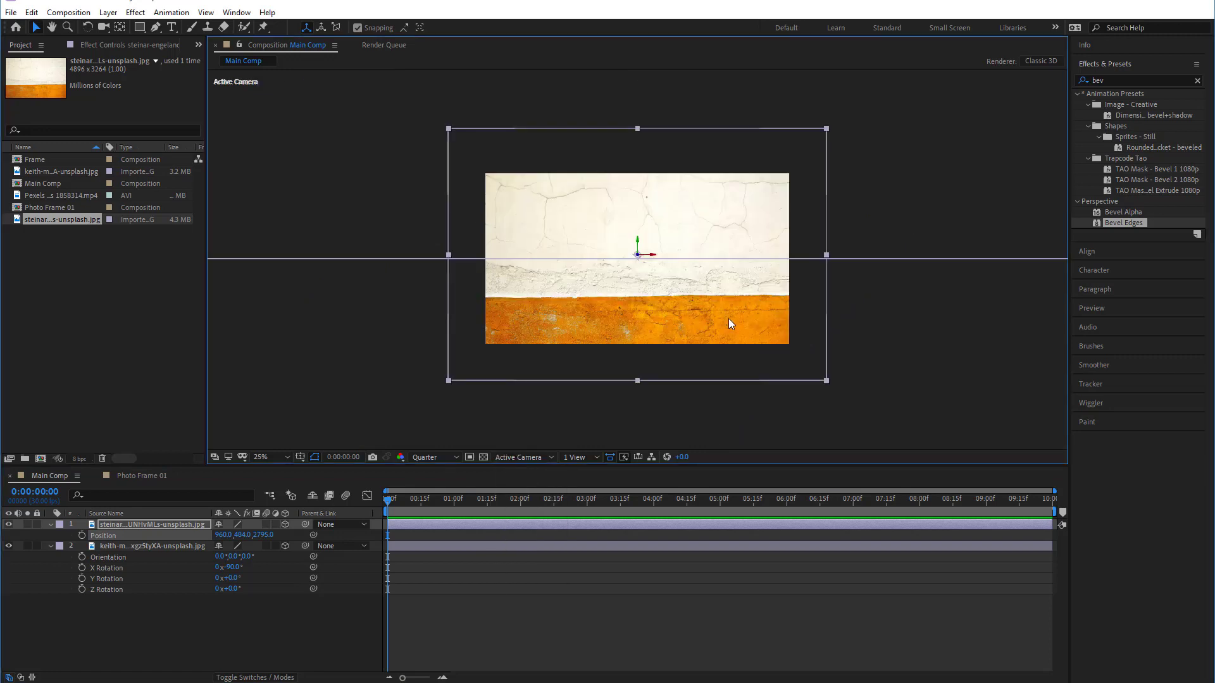
pyautogui.click(539, 630)
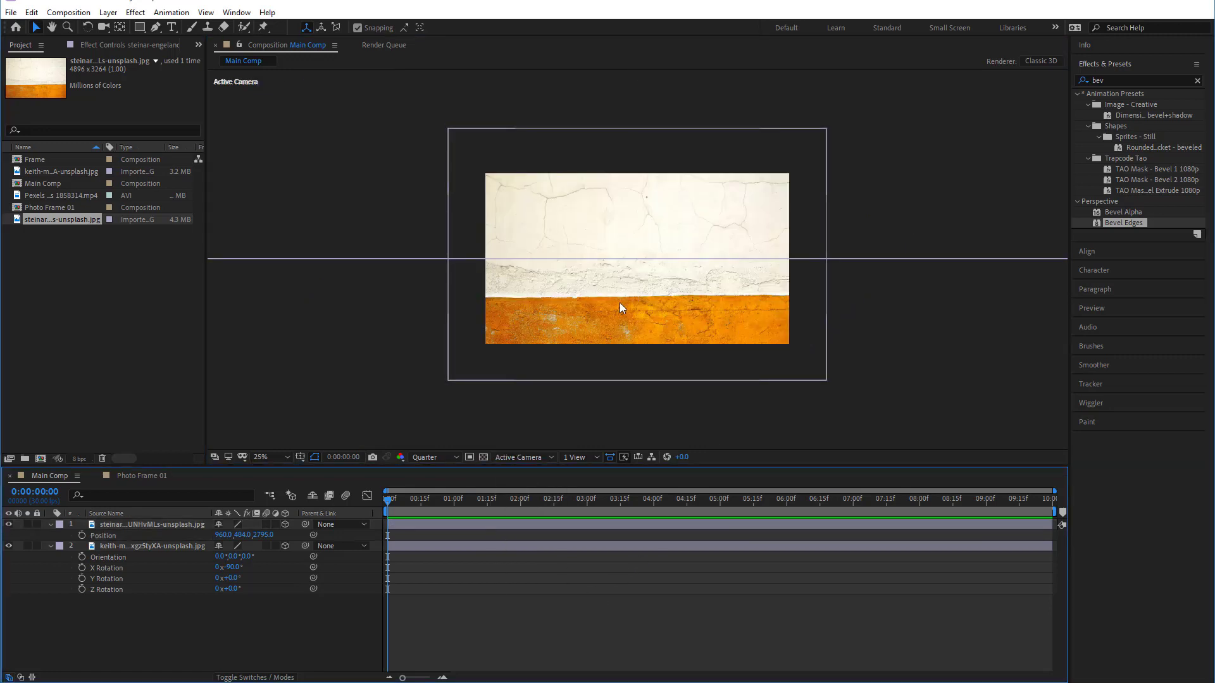
pyautogui.scroll(-1, 620, 302)
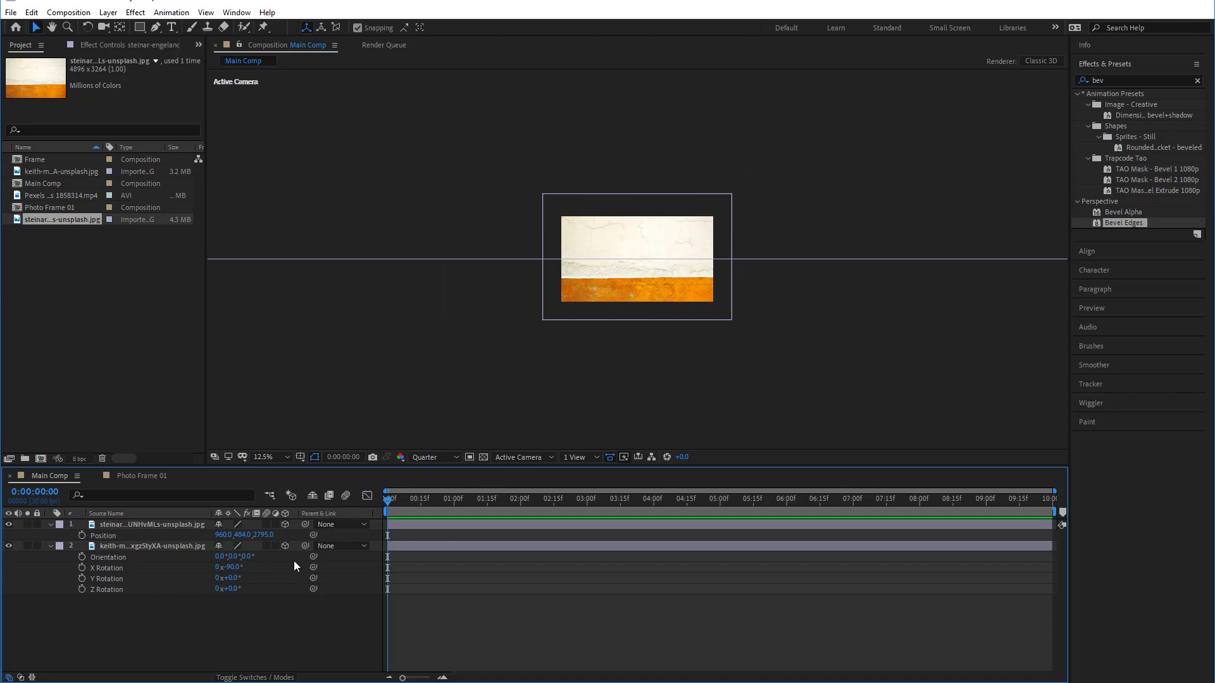
# Switch to the Right view, select the wall layer, and try an X position of 852 before undoing that shift
pyautogui.click(522, 459)
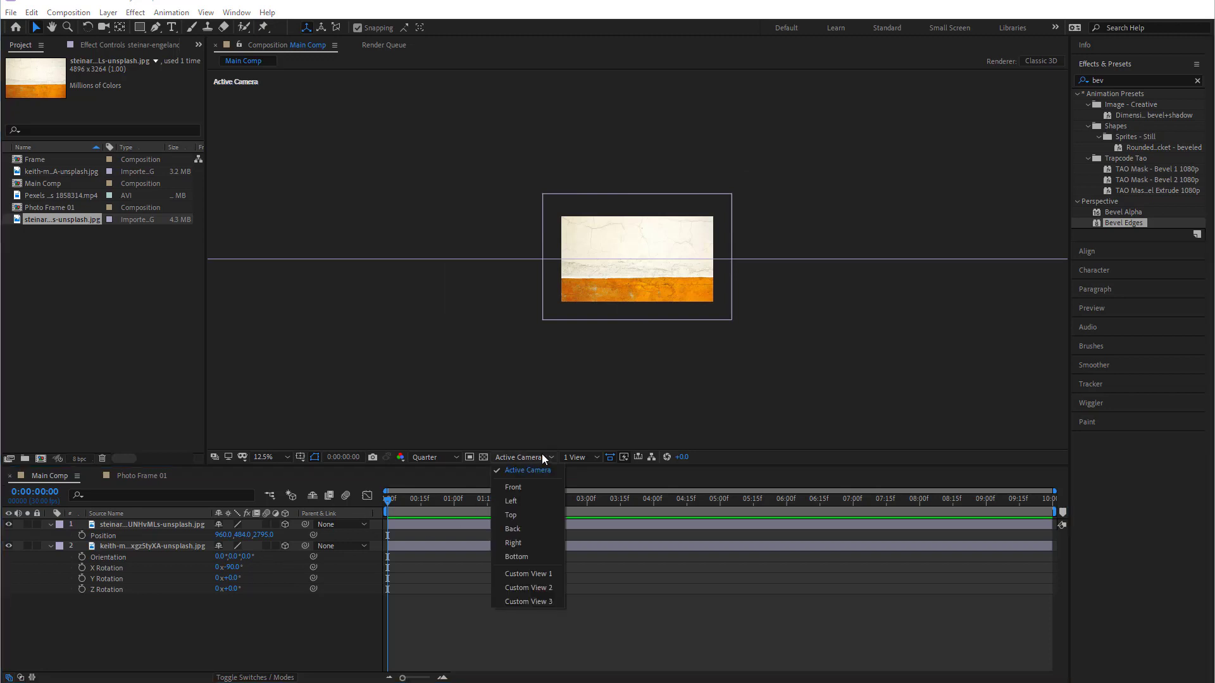
pyautogui.click(541, 548)
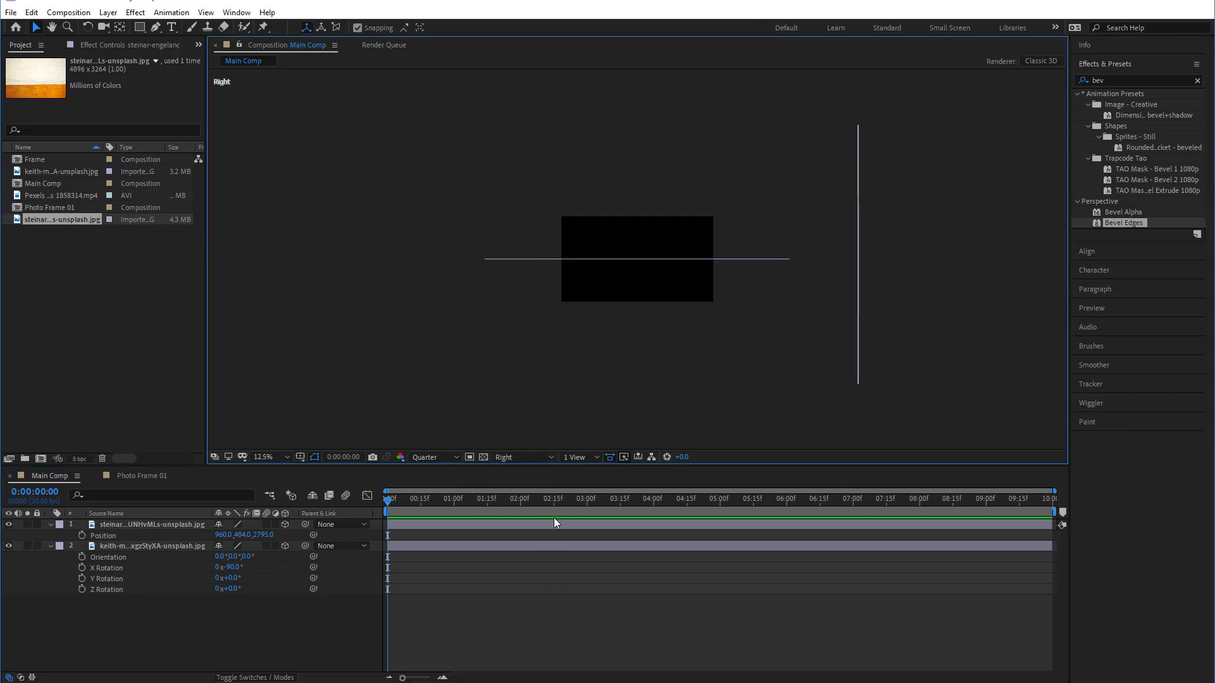
pyautogui.click(858, 252)
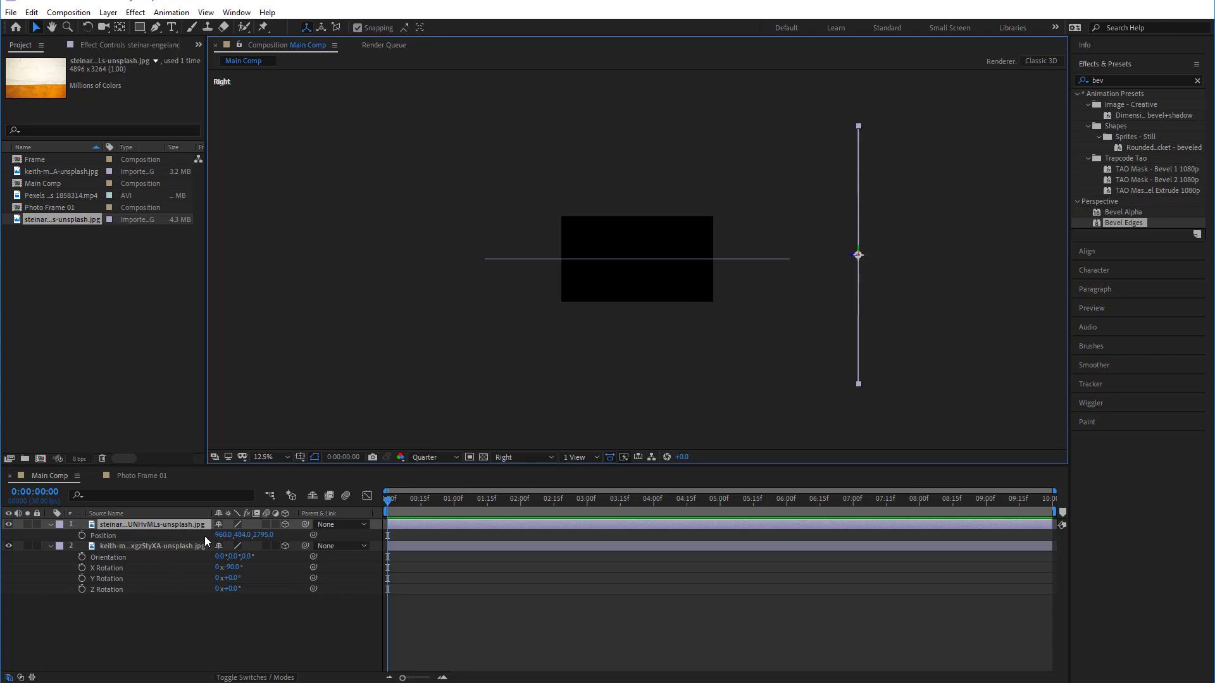
pyautogui.moveTo(224, 535); pyautogui.dragTo(219, 536)
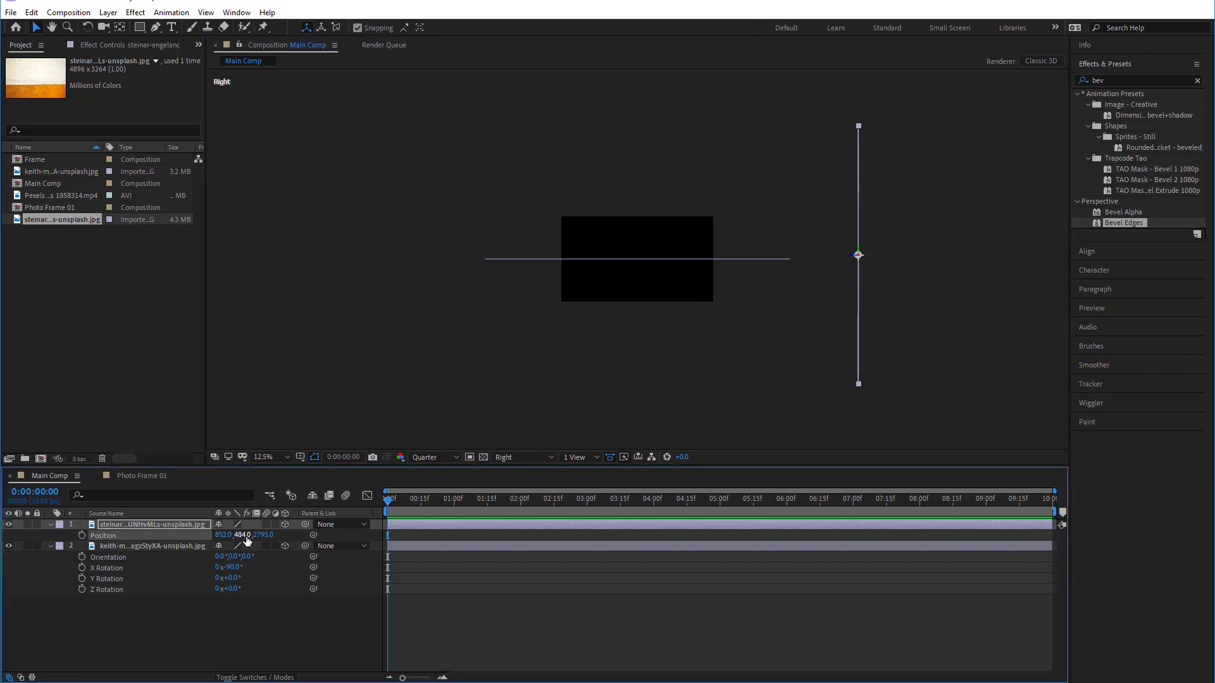
pyautogui.hotkey('ctrl', 'z')
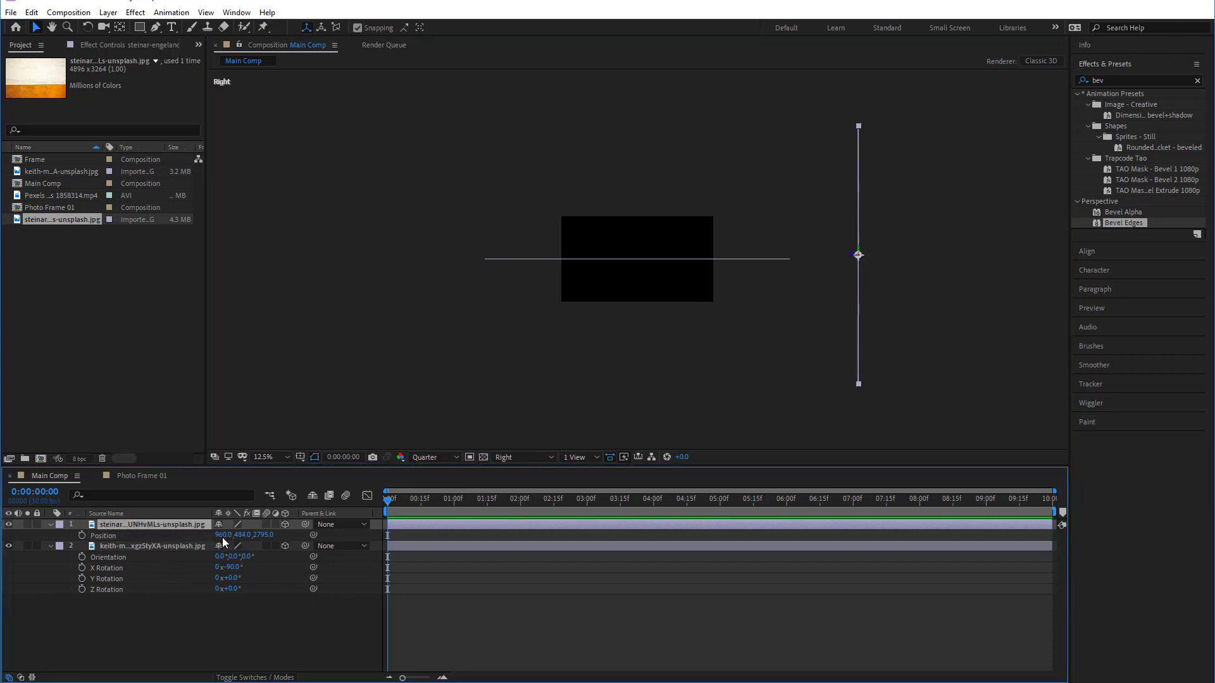
# Move the wall layer forward to a Z position of 1928 at the floor's edge, and show Main Comp through the Active Camera
pyautogui.moveTo(238, 535); pyautogui.dragTo(1, 595)
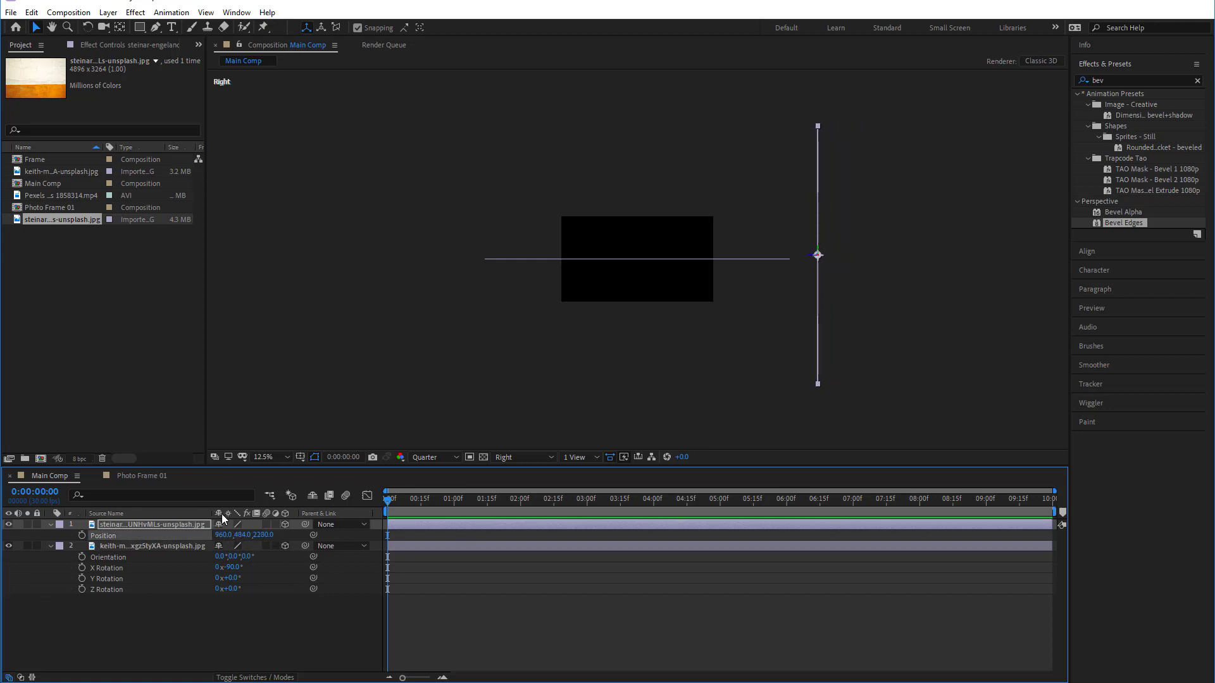
pyautogui.moveTo(262, 535); pyautogui.dragTo(59, 557)
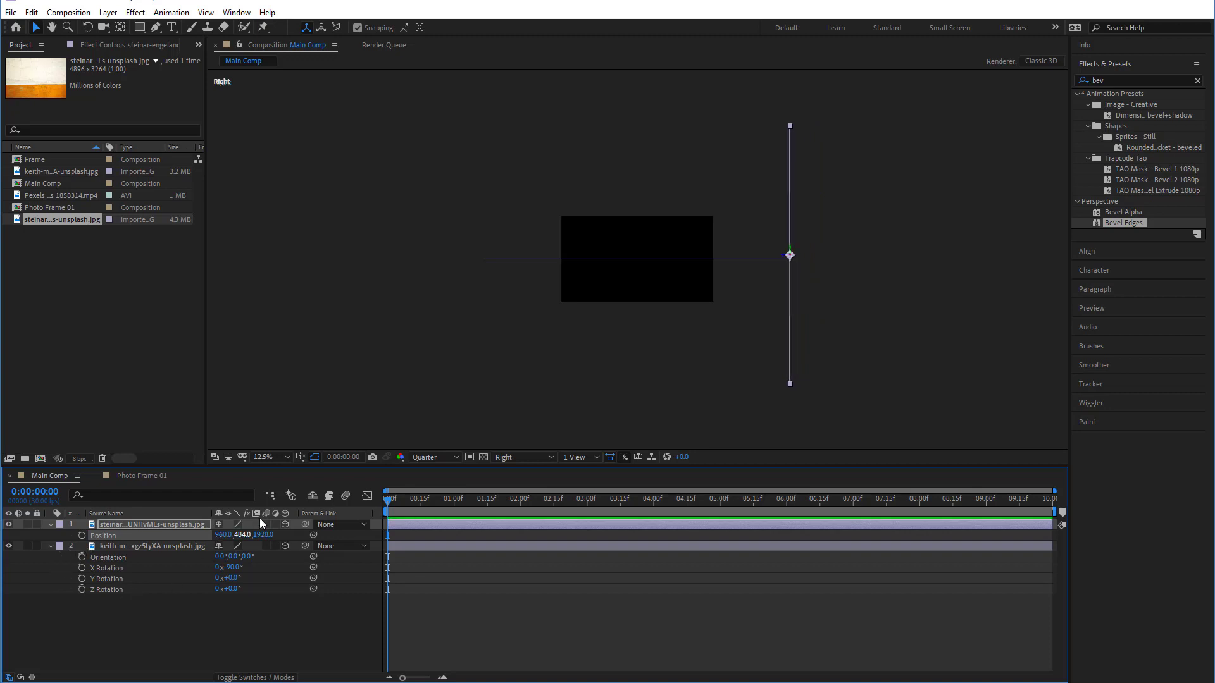
pyautogui.click(139, 476)
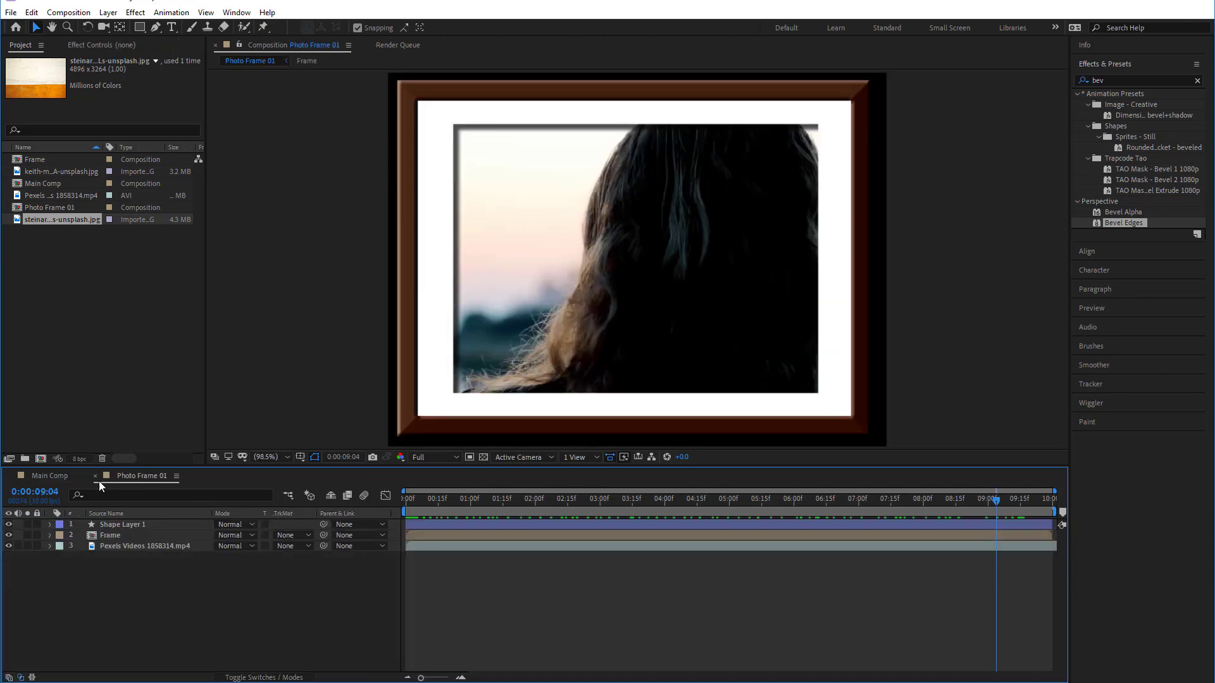
pyautogui.click(57, 478)
pyautogui.click(518, 457)
pyautogui.click(525, 506)
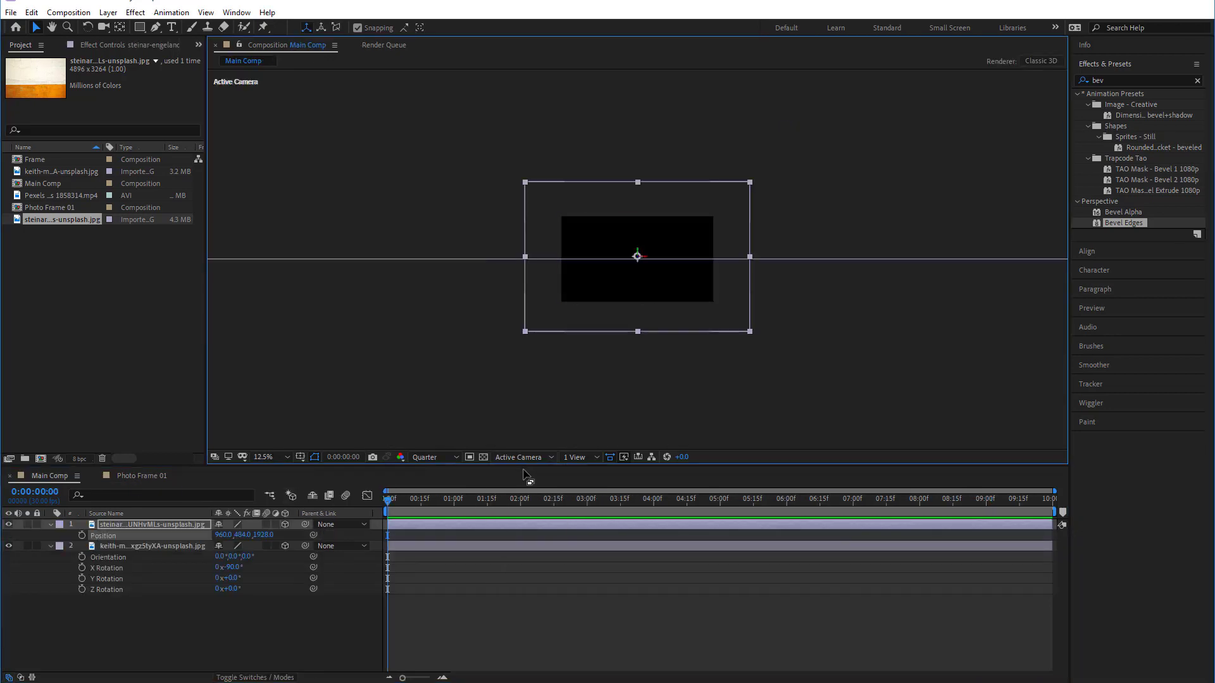
pyautogui.click(496, 621)
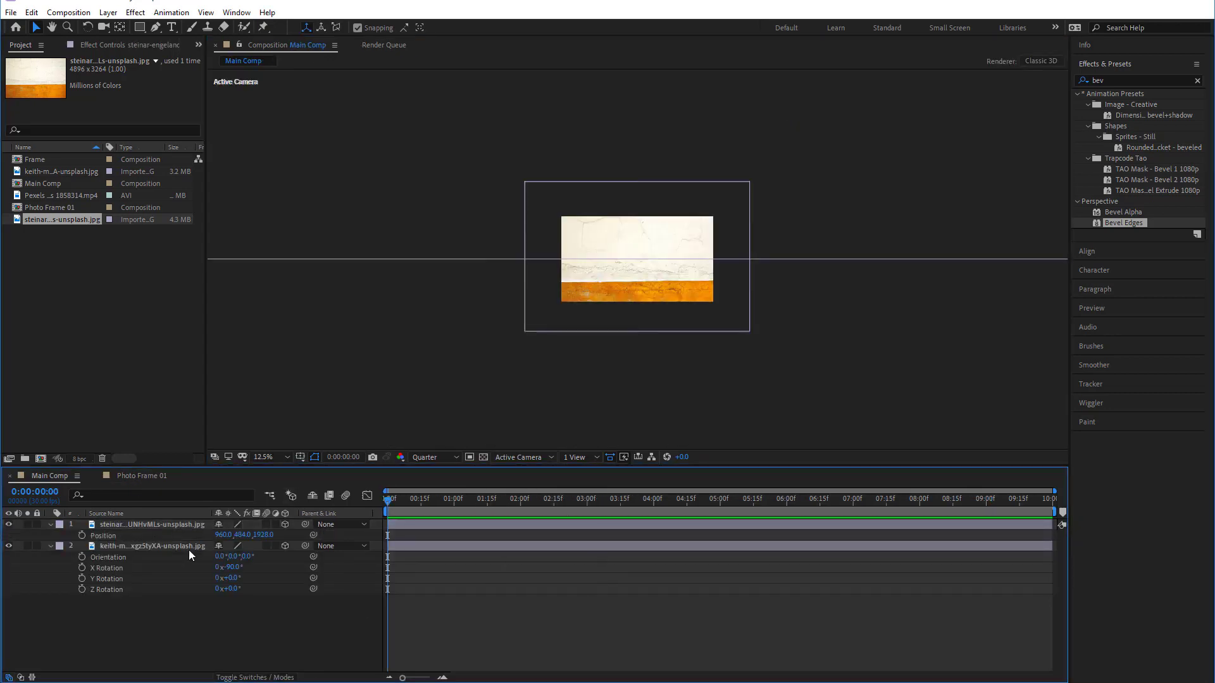
# Collapse both image layers' properties and add a null object to Main Comp as a 3D layer
pyautogui.click(51, 546)
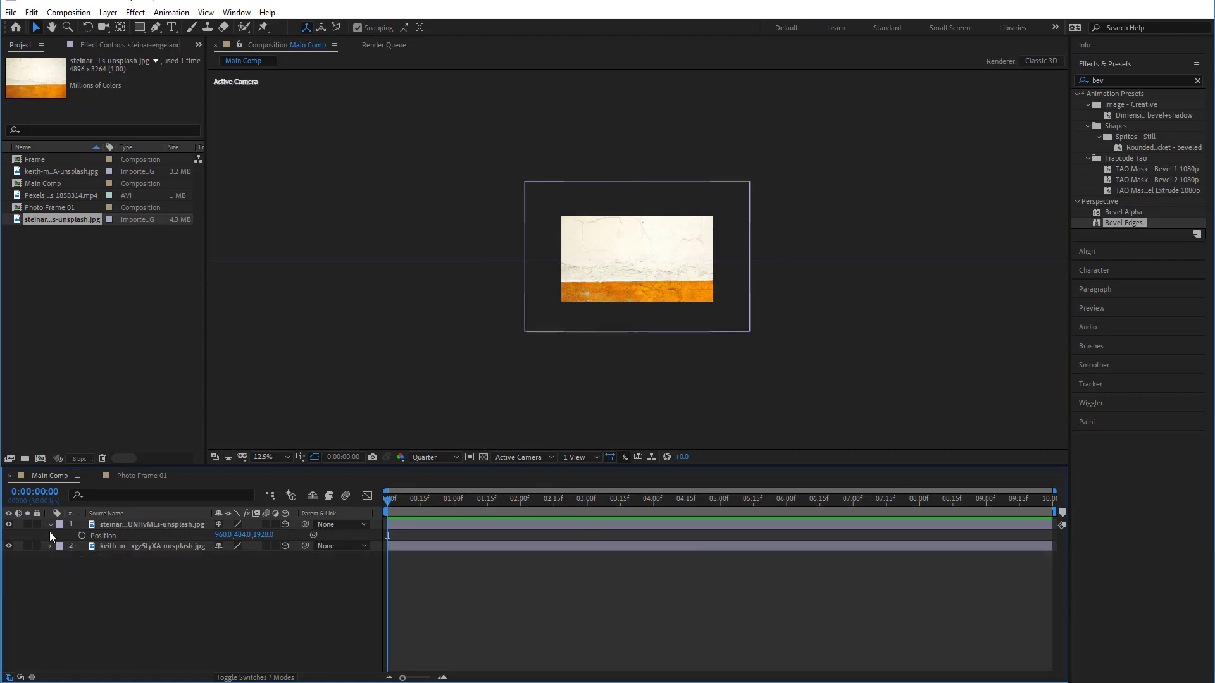
pyautogui.click(51, 525)
pyautogui.rightClick(540, 585)
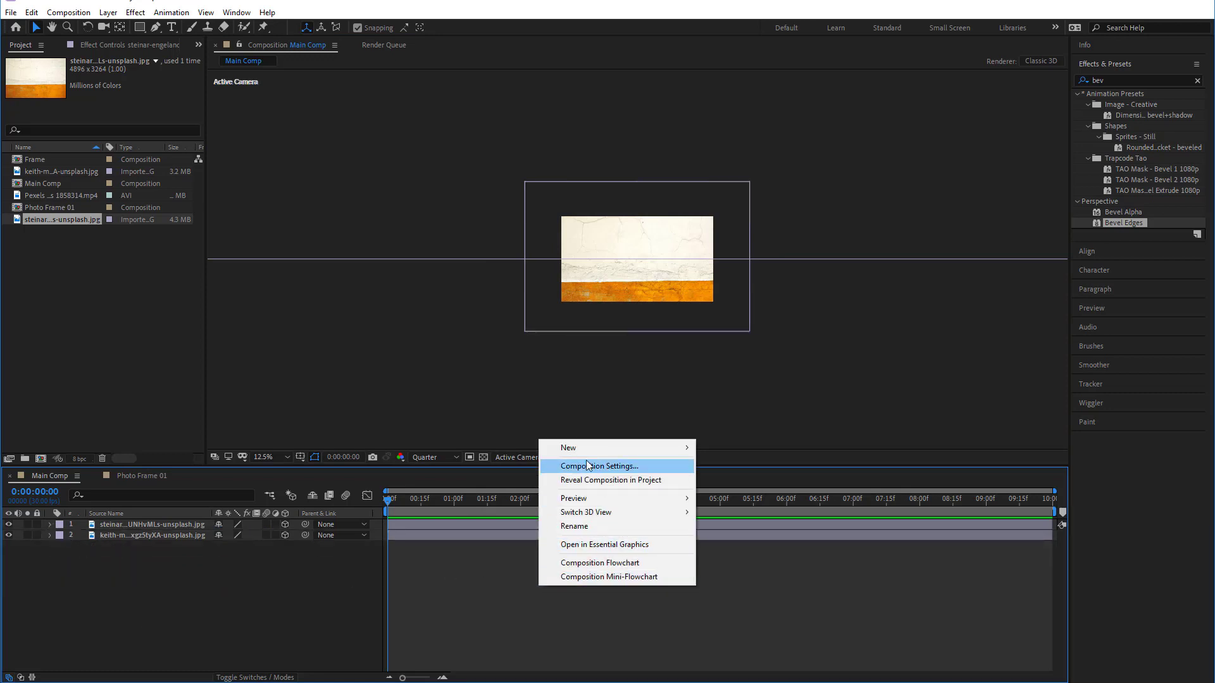
pyautogui.moveTo(578, 445)
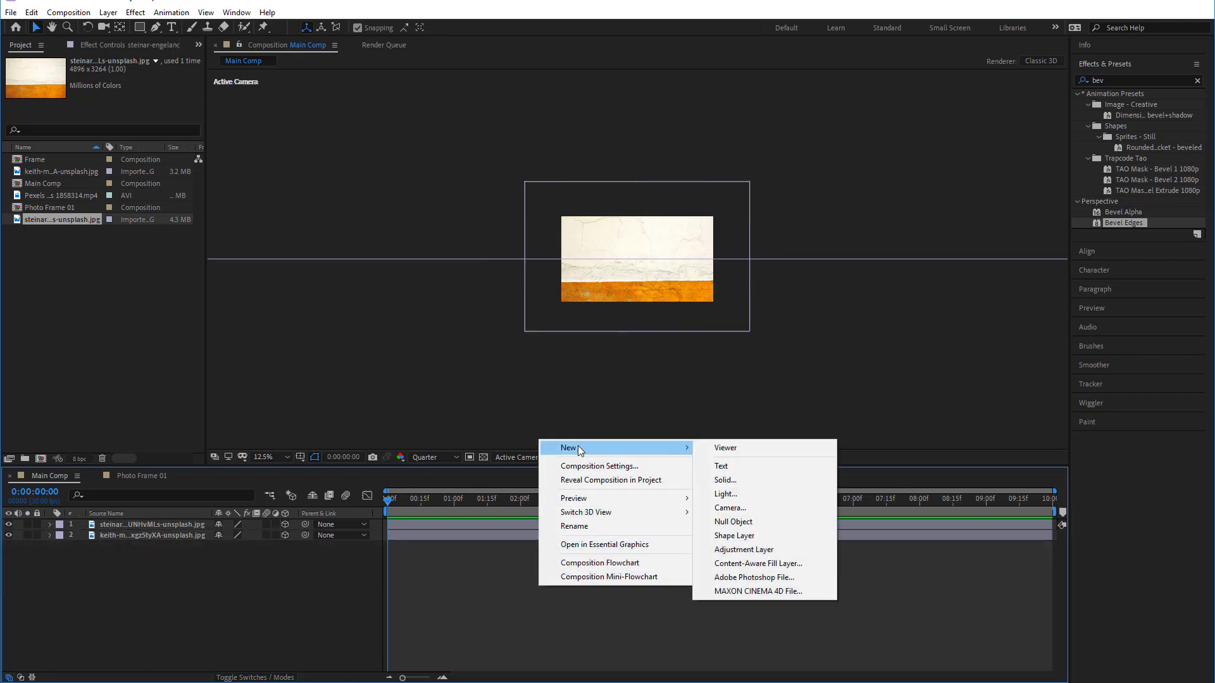
pyautogui.click(758, 519)
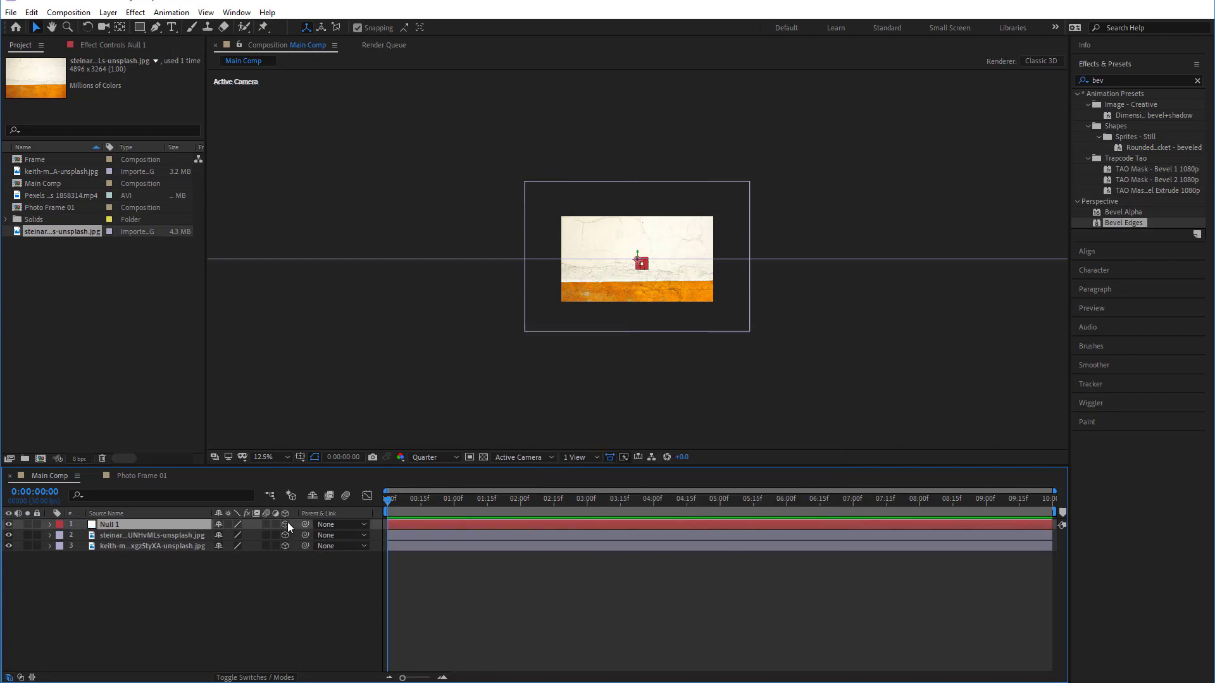
# Create a two-node camera with the 50mm preset and parent it to the null
pyautogui.rightClick(586, 603)
pyautogui.moveTo(665, 465)
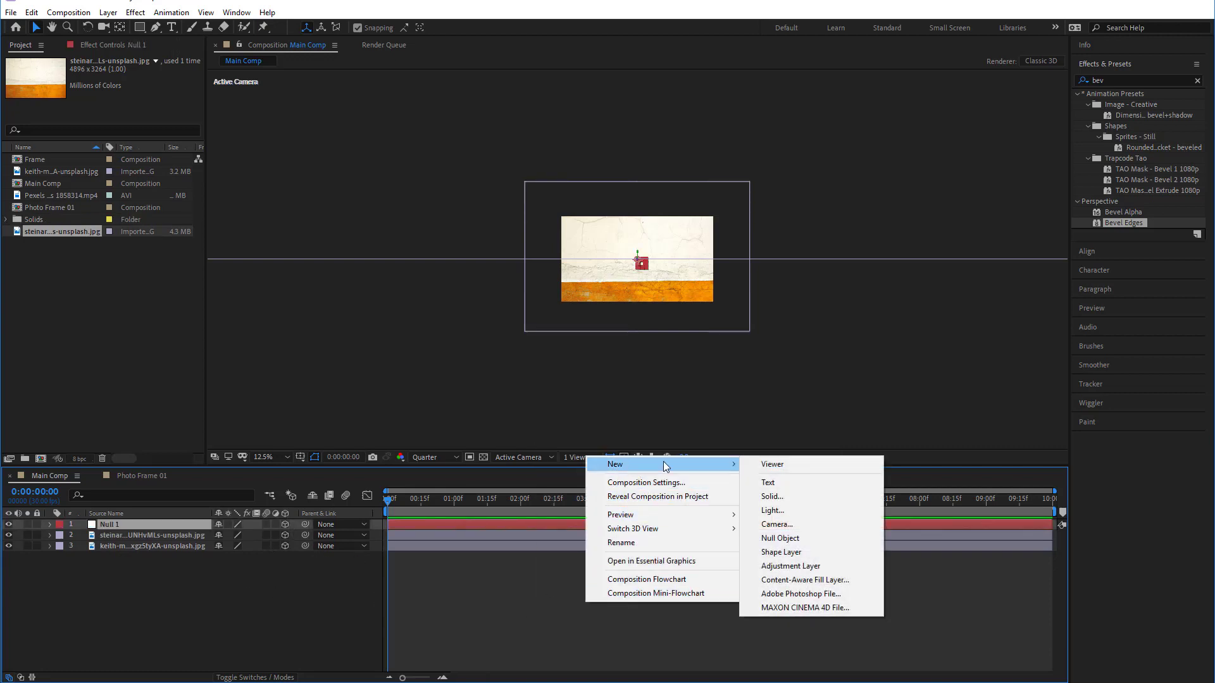
pyautogui.click(800, 526)
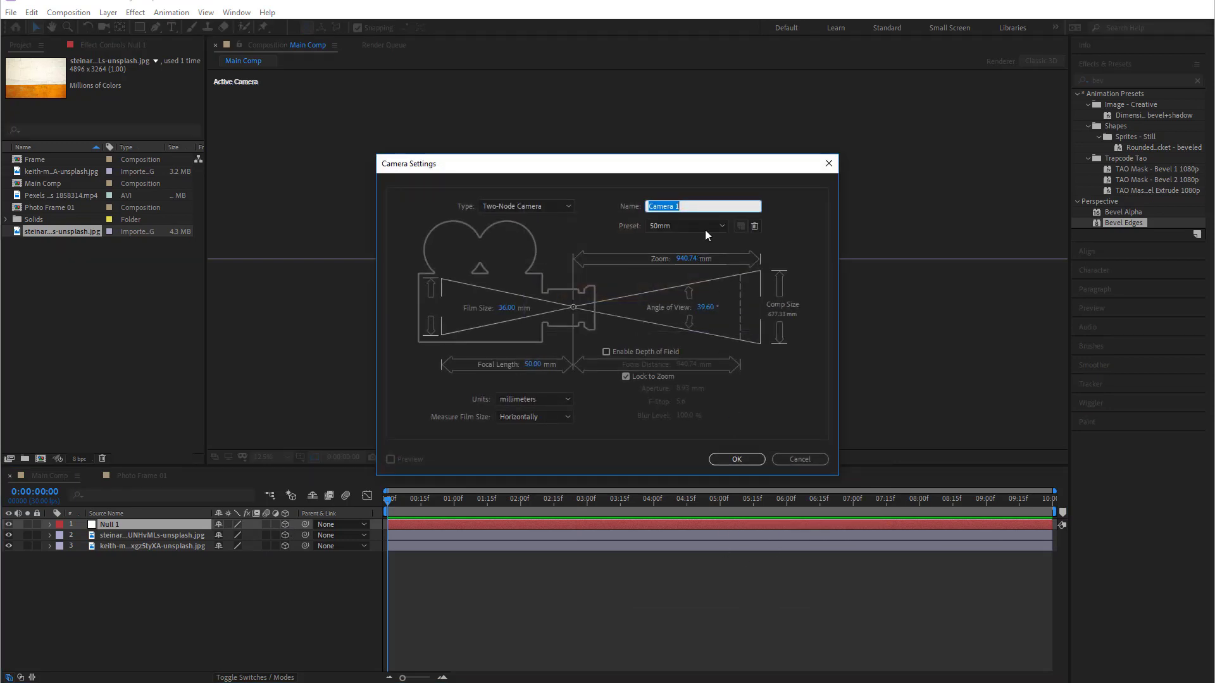
pyautogui.click(705, 228)
pyautogui.click(691, 326)
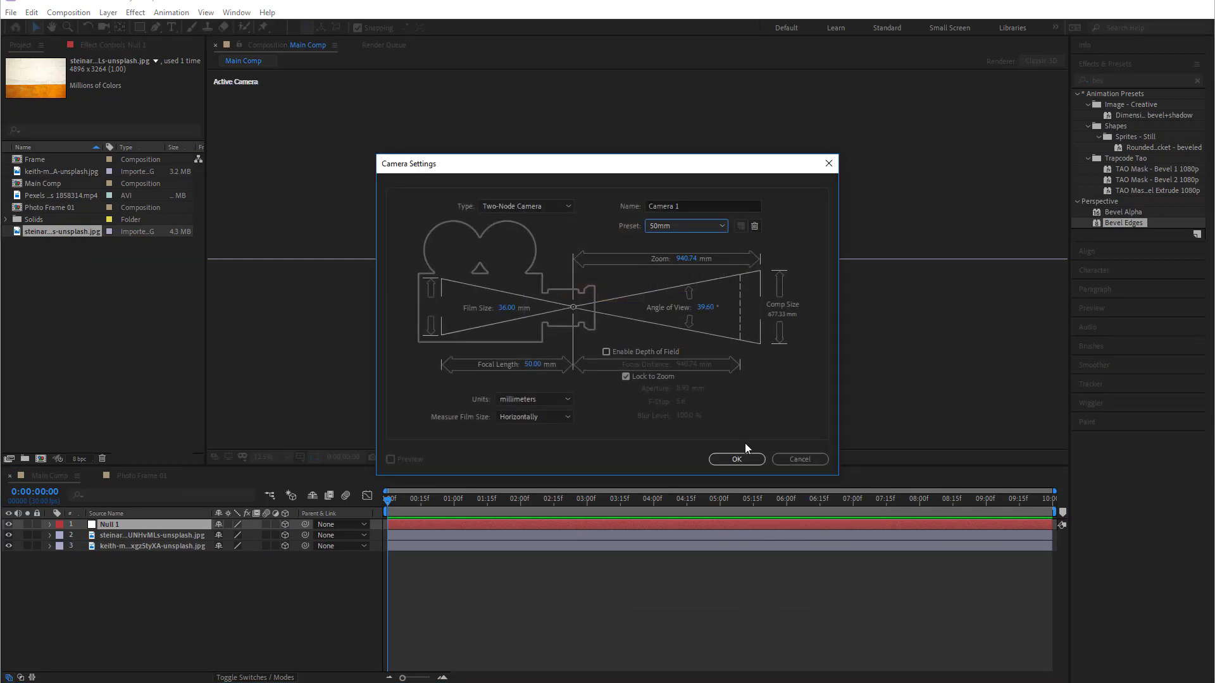
pyautogui.click(736, 459)
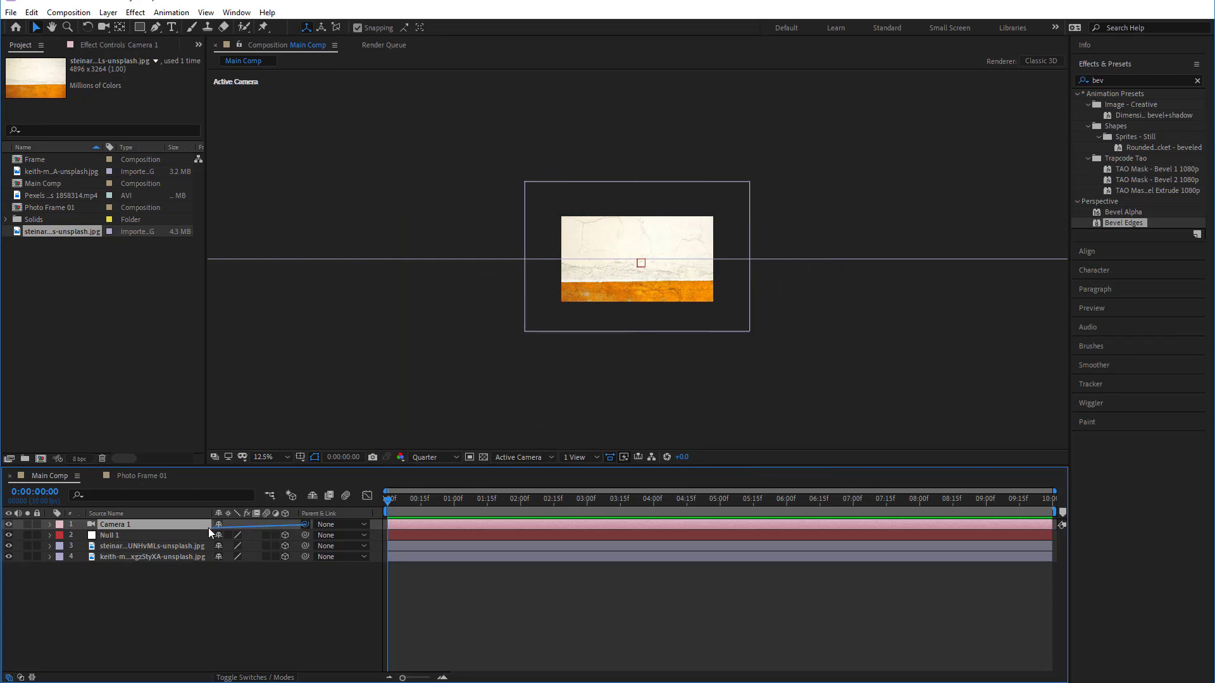
pyautogui.moveTo(209, 532); pyautogui.dragTo(124, 534)
# Tilt the camera rig by setting the null's X Rotation to -9°
pyautogui.click(124, 534)
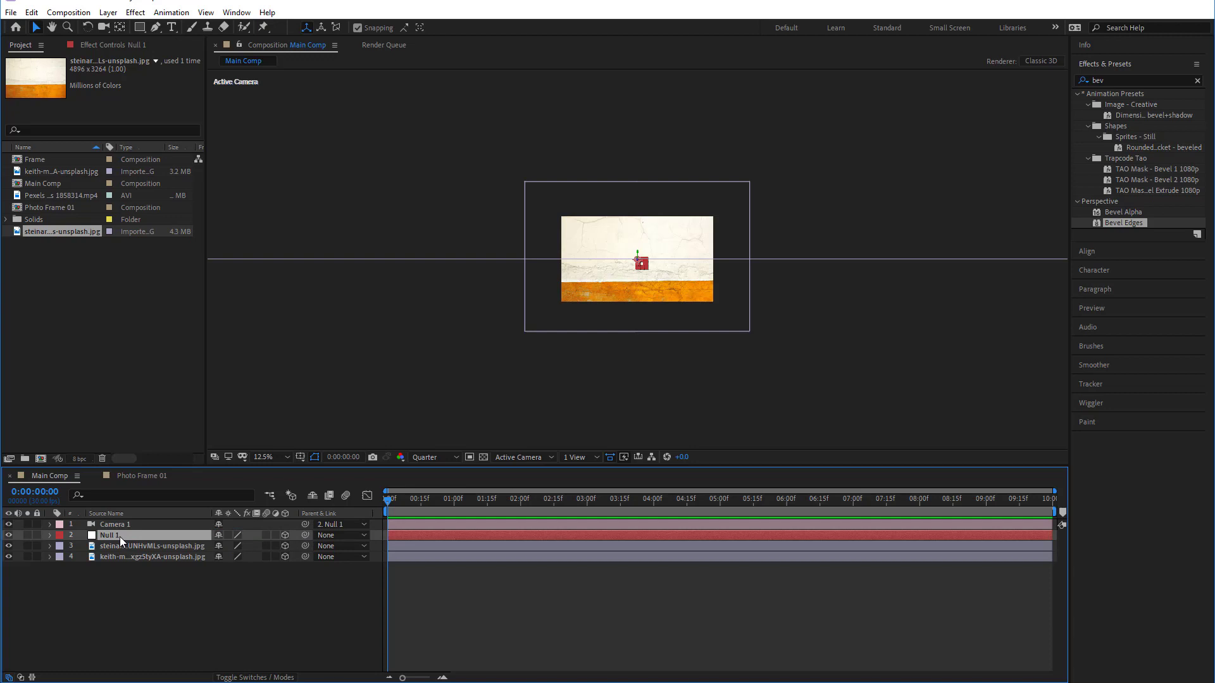
pyautogui.press('r')
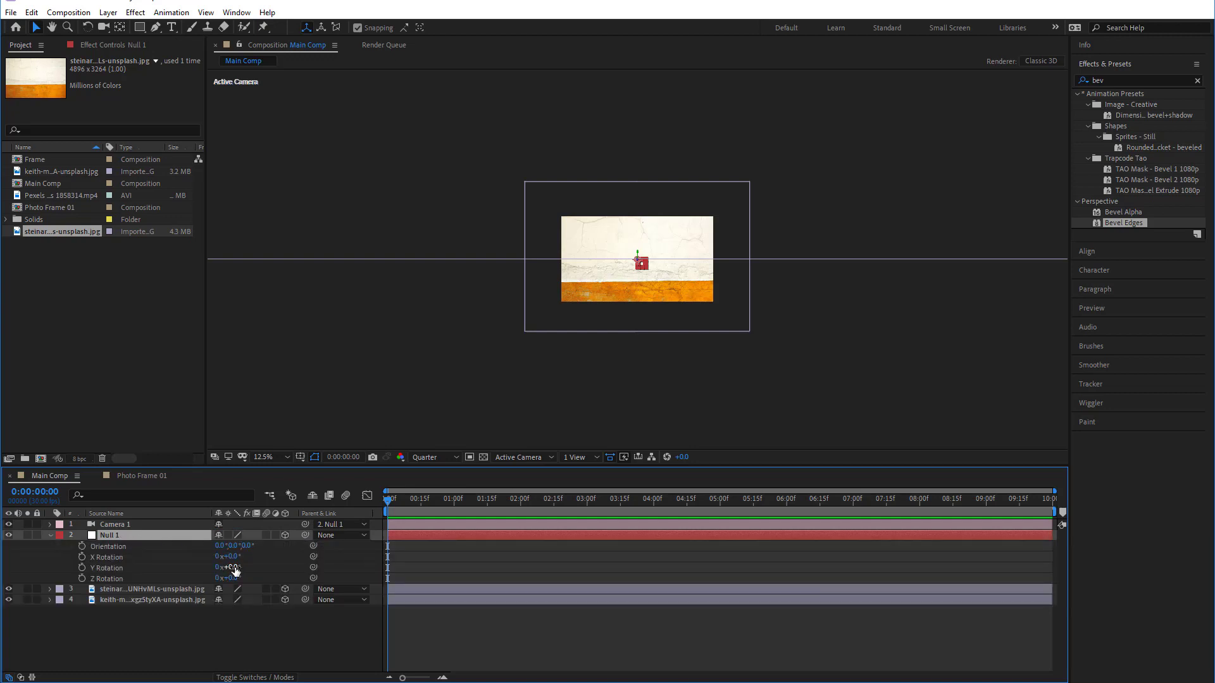
pyautogui.moveTo(235, 567); pyautogui.dragTo(226, 557)
pyautogui.hotkey('ctrl', 'z')
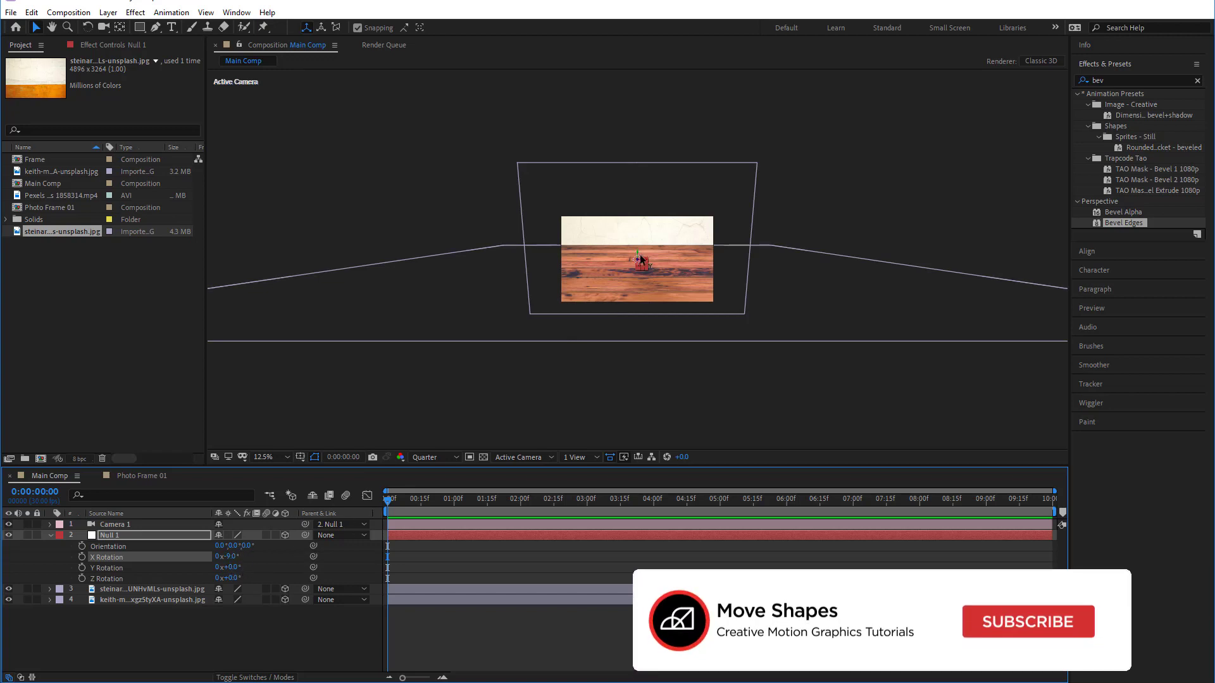
# Raise the null to a position of about 960, -348, 0 so the wall fills most of the frame
pyautogui.moveTo(639, 250)
pyautogui.mouseDown()
pyautogui.moveTo(641, 269)
pyautogui.moveTo(635, 236)
pyautogui.mouseUp()
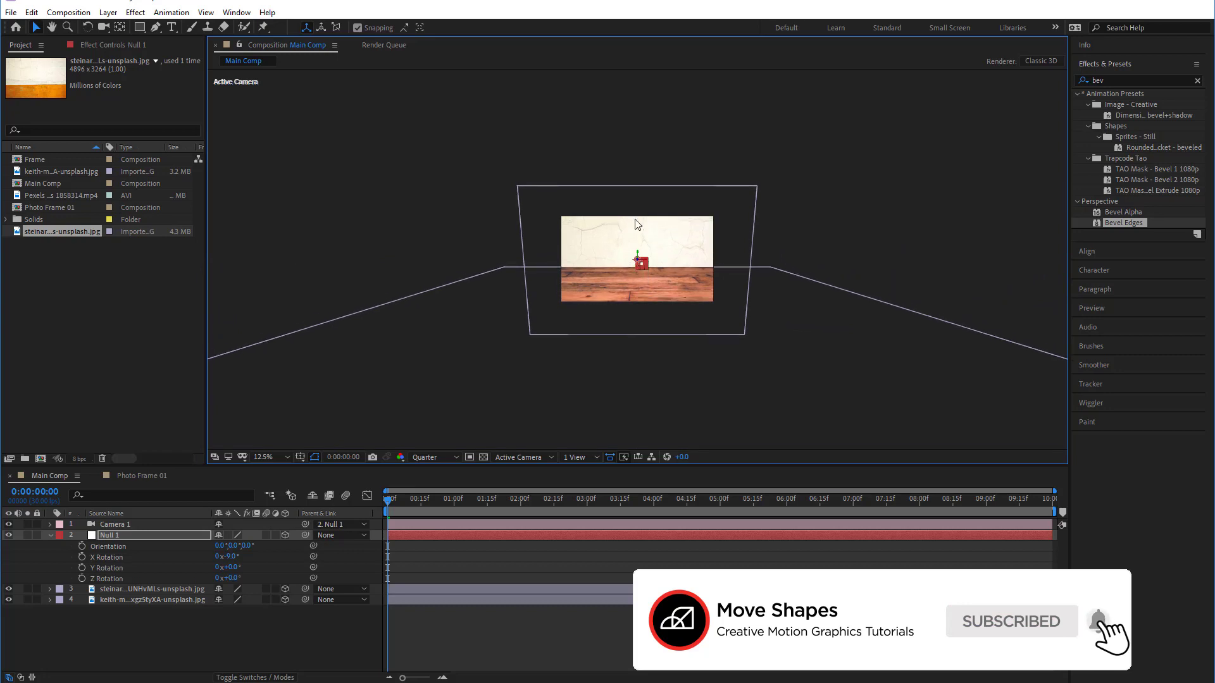
pyautogui.click(125, 536)
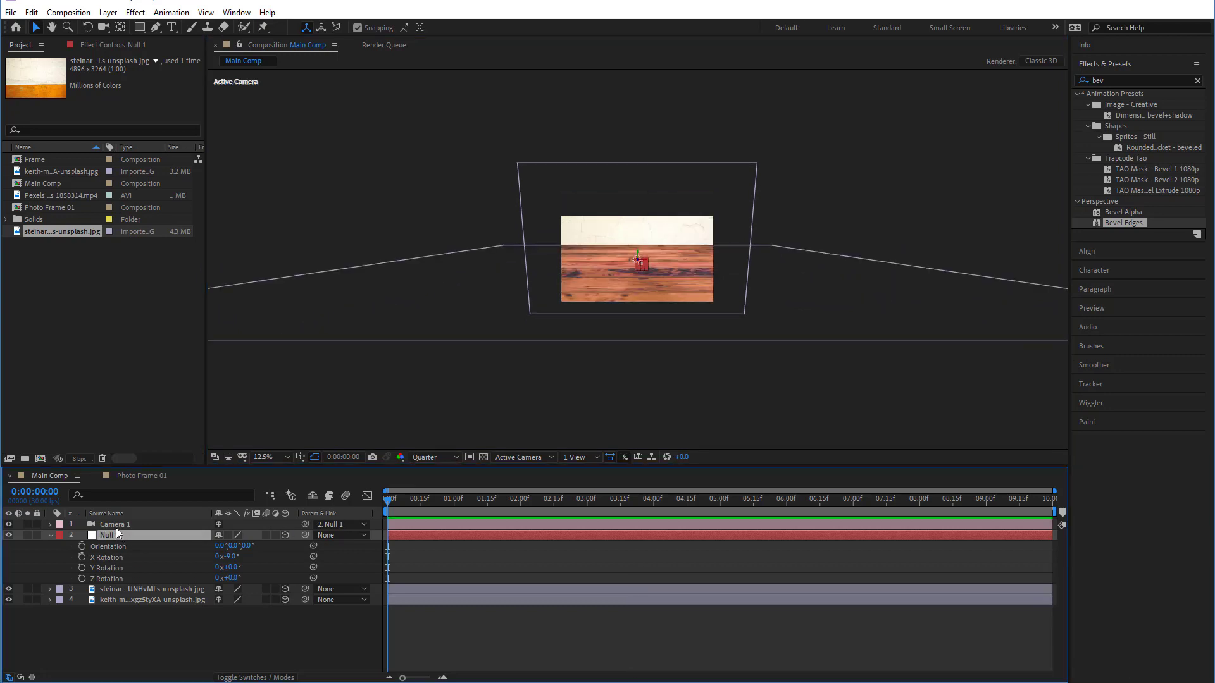
pyautogui.press('p')
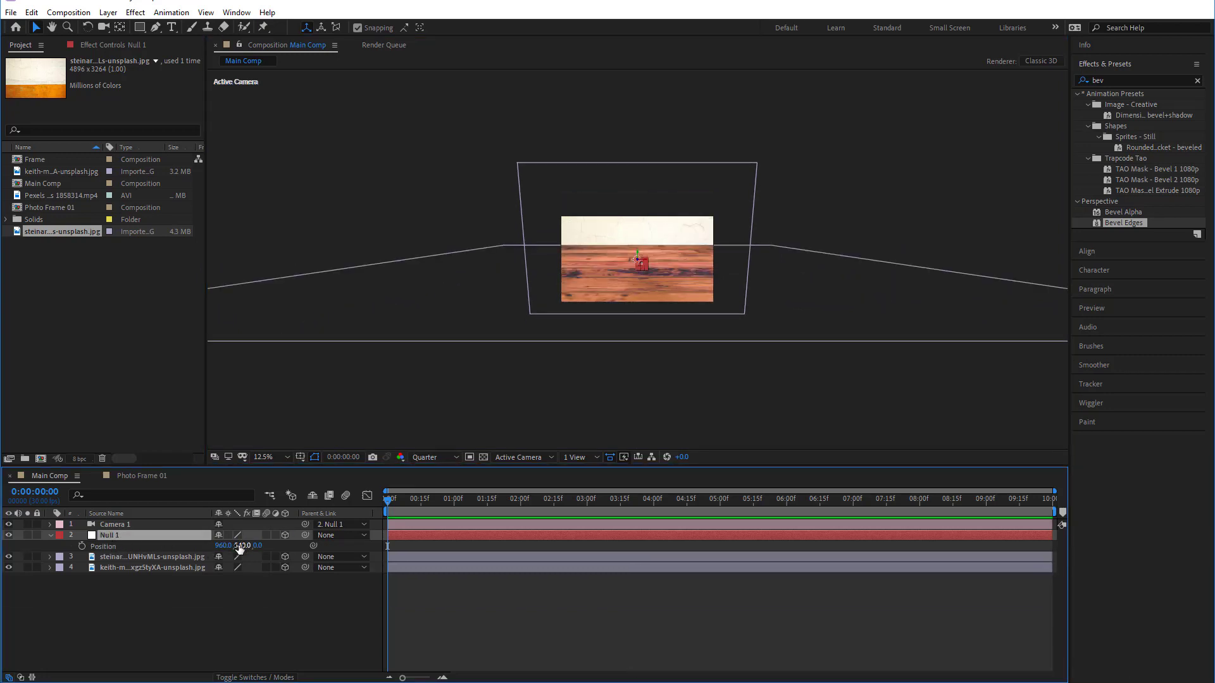
pyautogui.moveTo(242, 546); pyautogui.dragTo(114, 544)
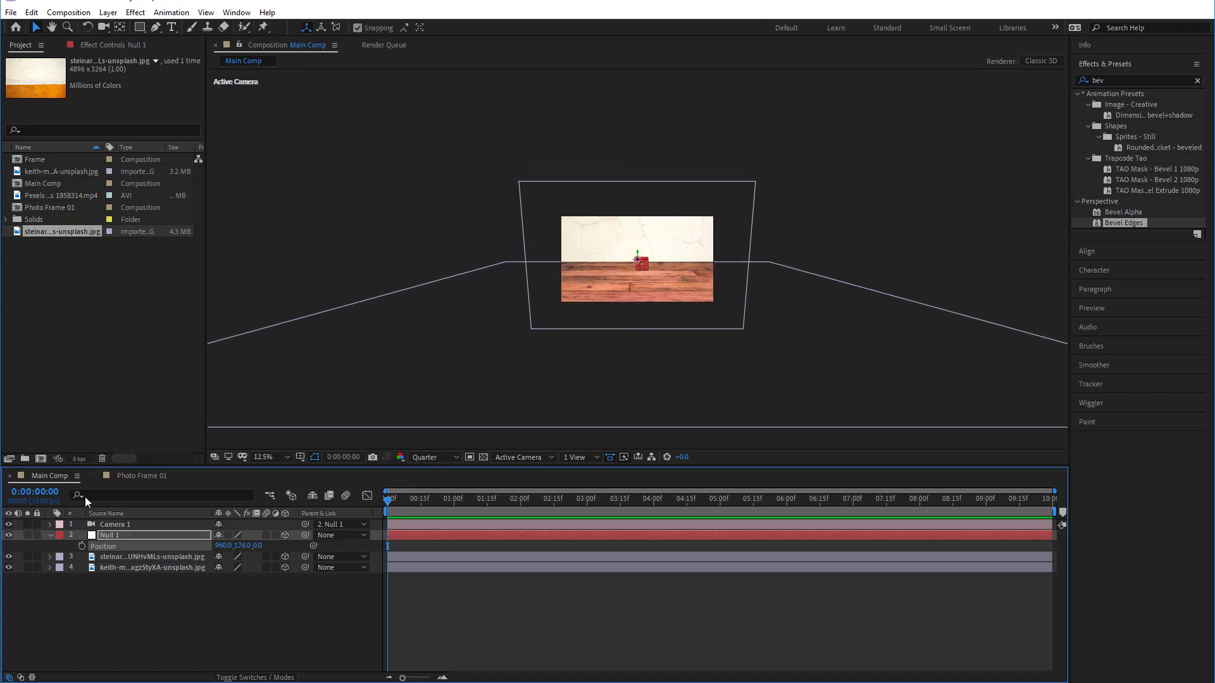
pyautogui.scroll(4, 654, 295)
pyautogui.scroll(-2, 655, 297)
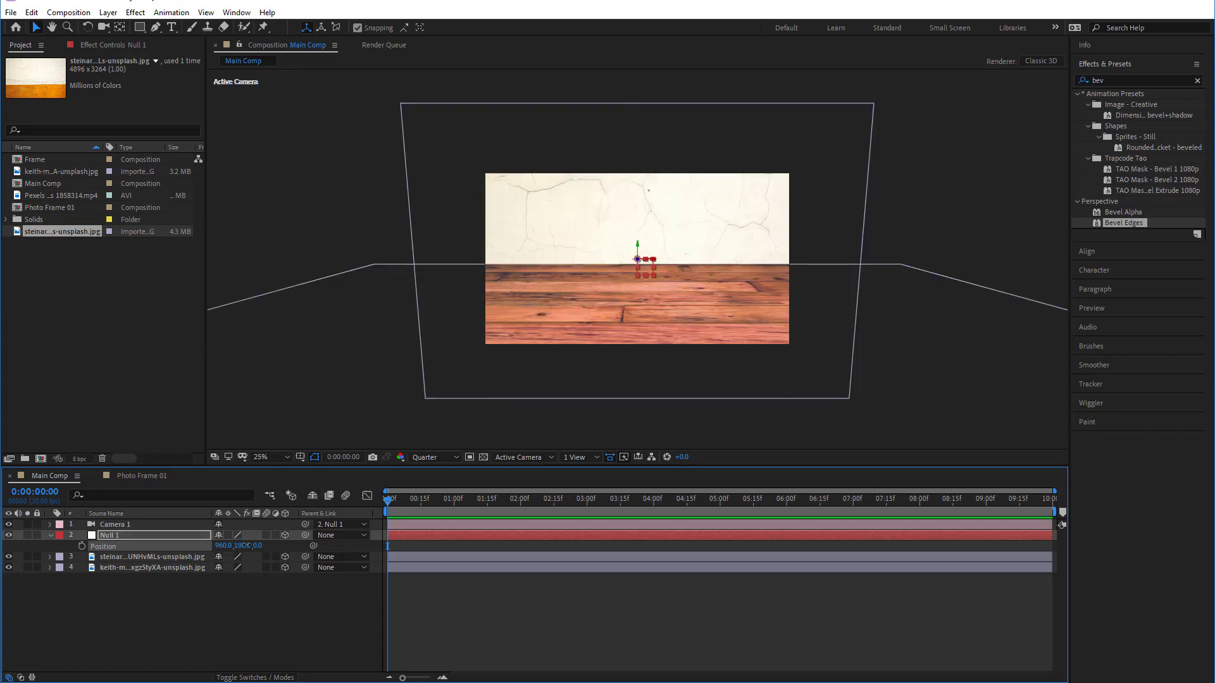
pyautogui.moveTo(243, 546); pyautogui.dragTo(112, 557)
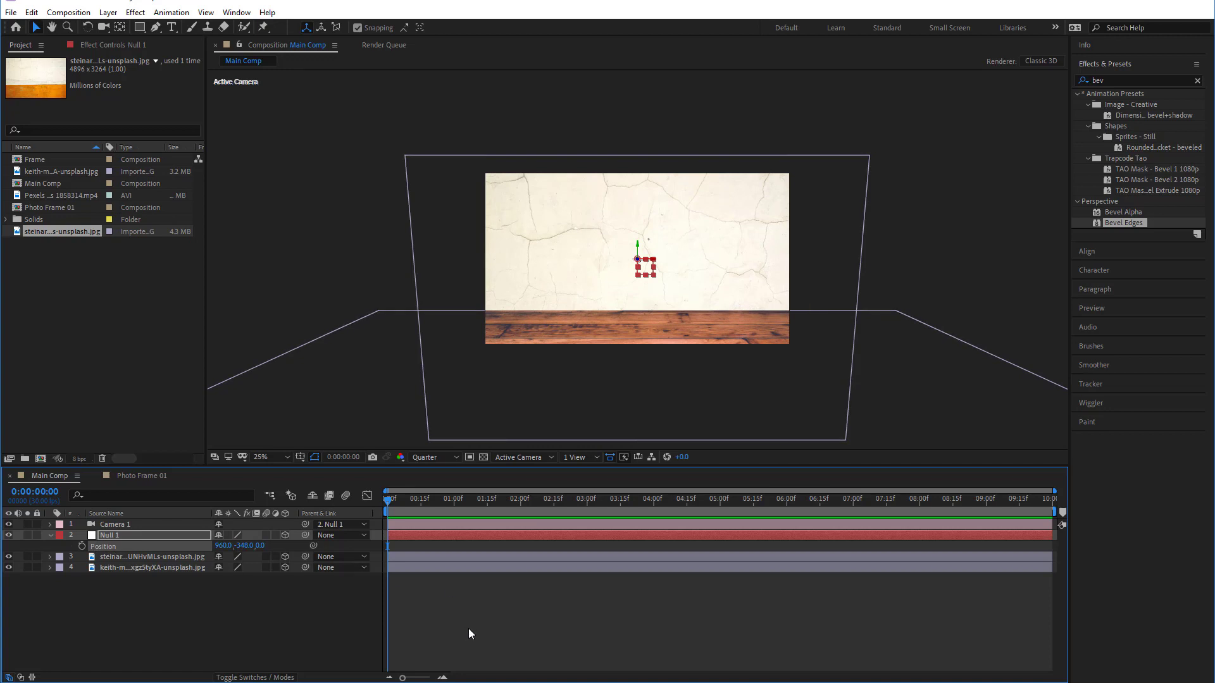
pyautogui.click(522, 644)
# Raise the wall layer until only a sliver of its orange stripe shows above the floor, and fit the composition in the viewer
pyautogui.click(849, 257)
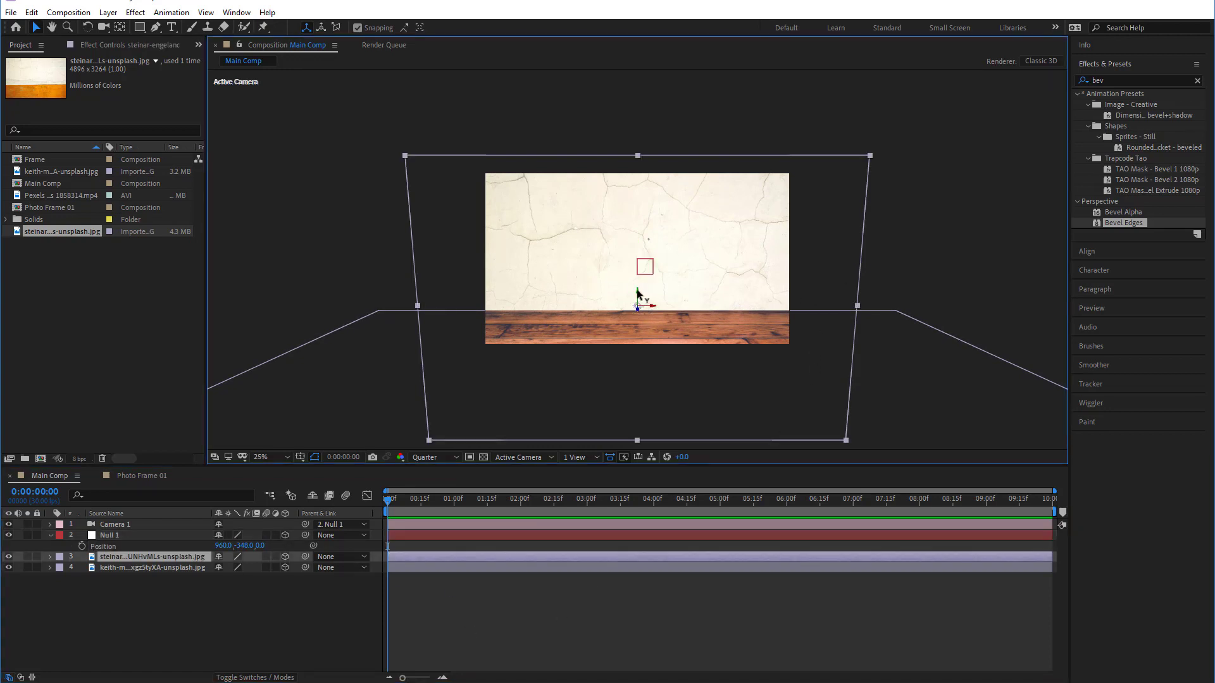
pyautogui.moveTo(639, 294); pyautogui.dragTo(628, 221)
pyautogui.click(625, 621)
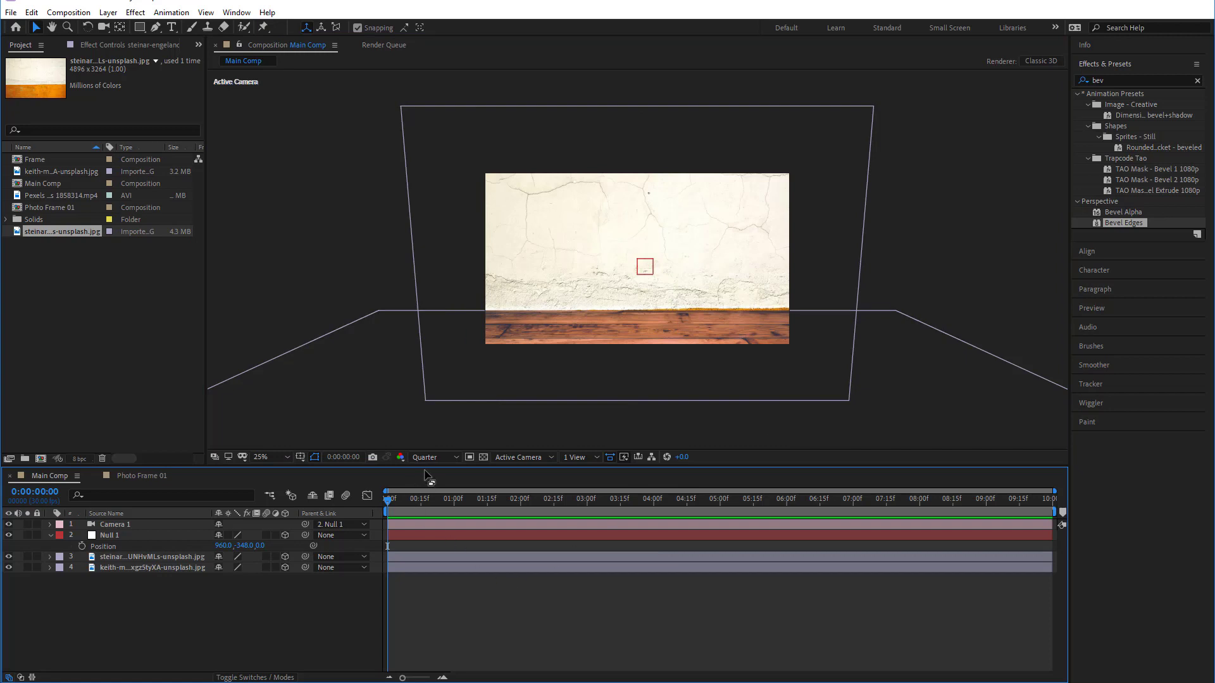
pyautogui.click(287, 457)
pyautogui.click(268, 231)
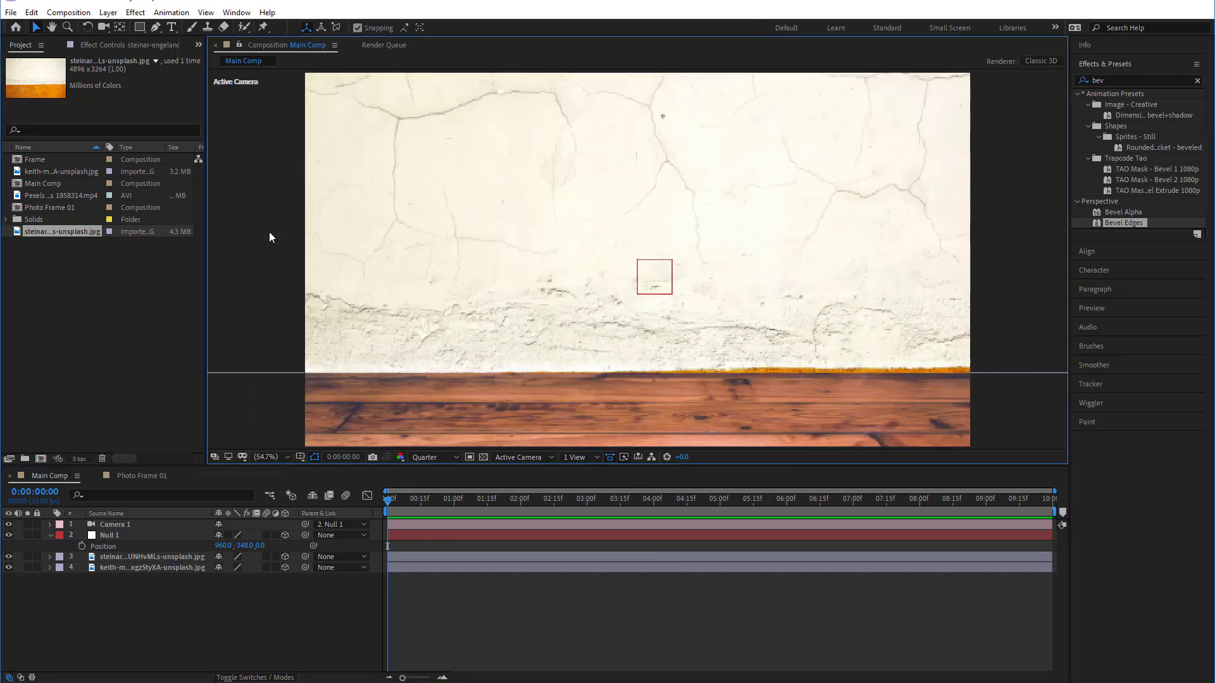
pyautogui.click(592, 636)
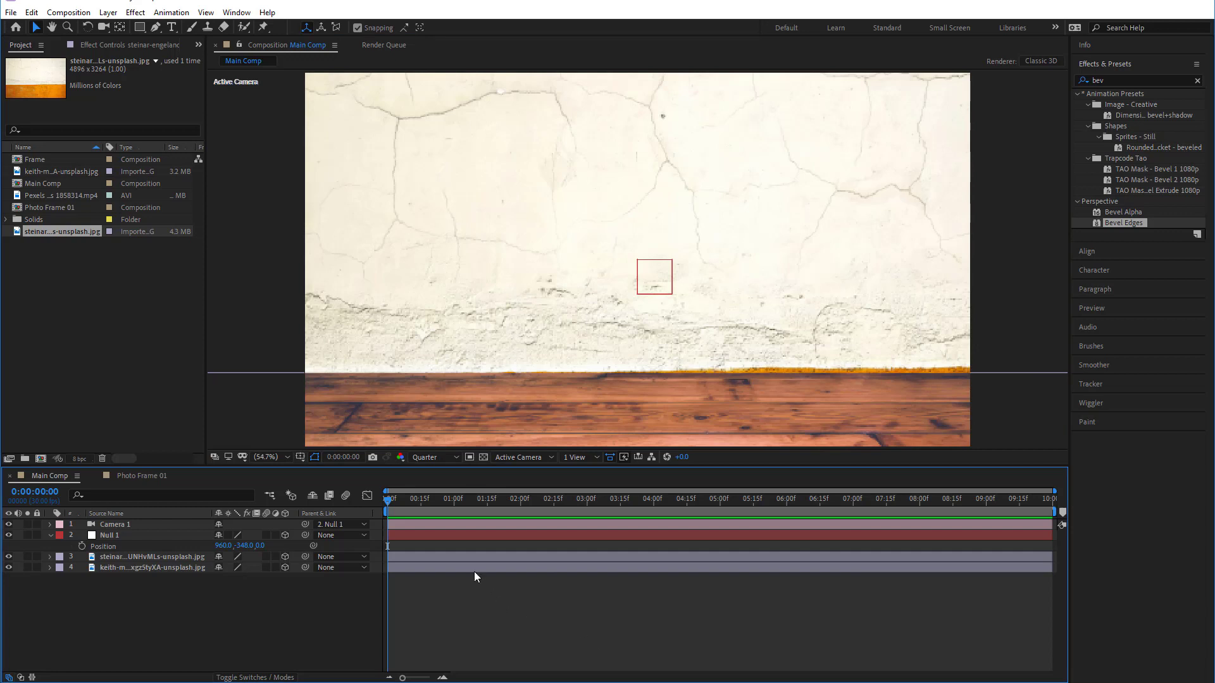
# Add the Photo Frame 01 composition to Main Comp directly below the null and make it a 3D layer
pyautogui.moveTo(393, 500); pyautogui.dragTo(348, 533)
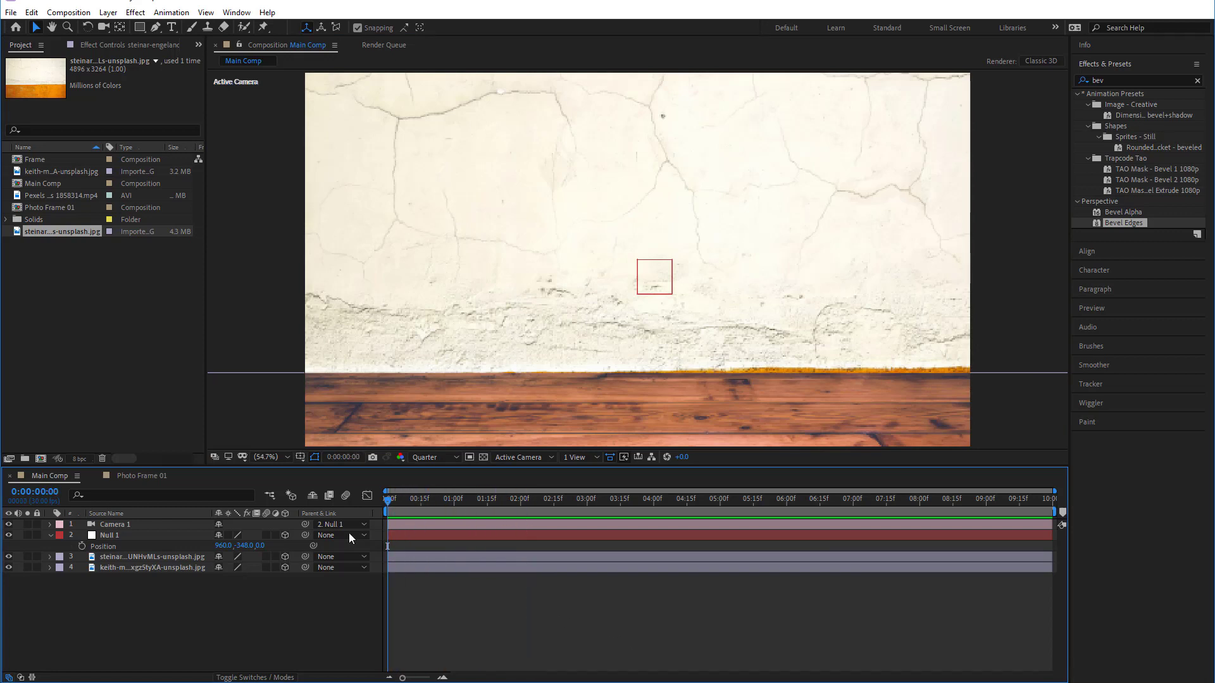
pyautogui.click(50, 536)
pyautogui.click(35, 161)
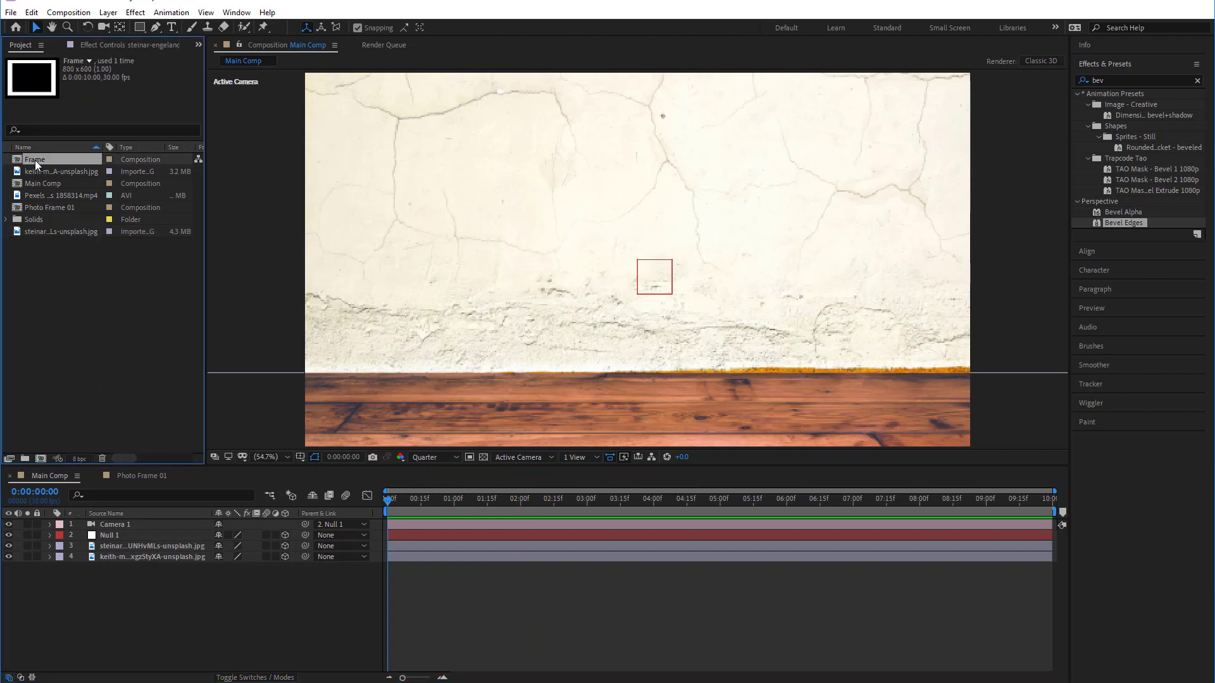
pyautogui.click(36, 184)
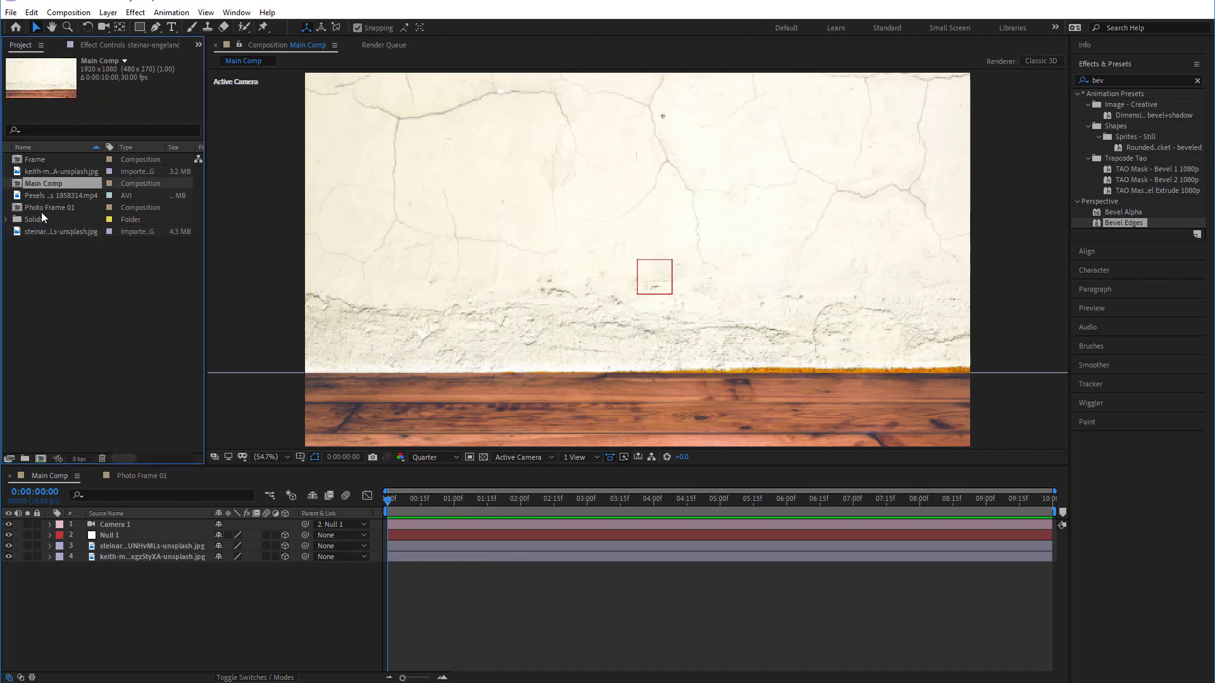
pyautogui.click(31, 162)
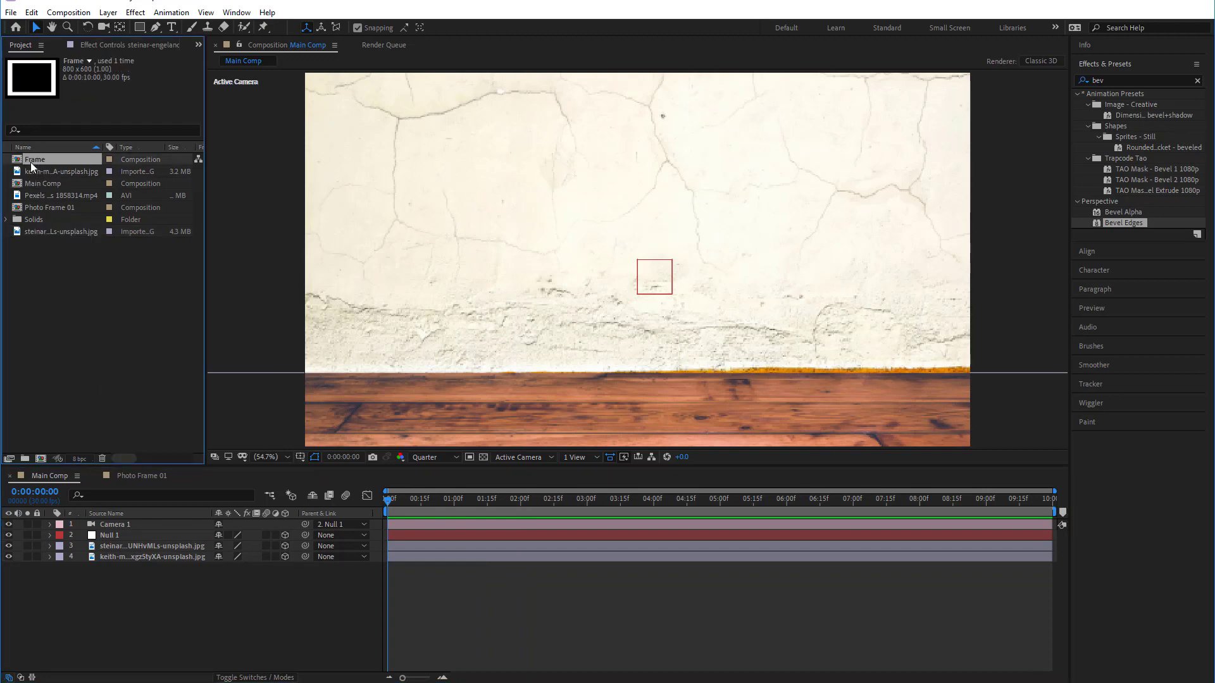
pyautogui.click(55, 208)
pyautogui.moveTo(55, 267); pyautogui.dragTo(88, 544)
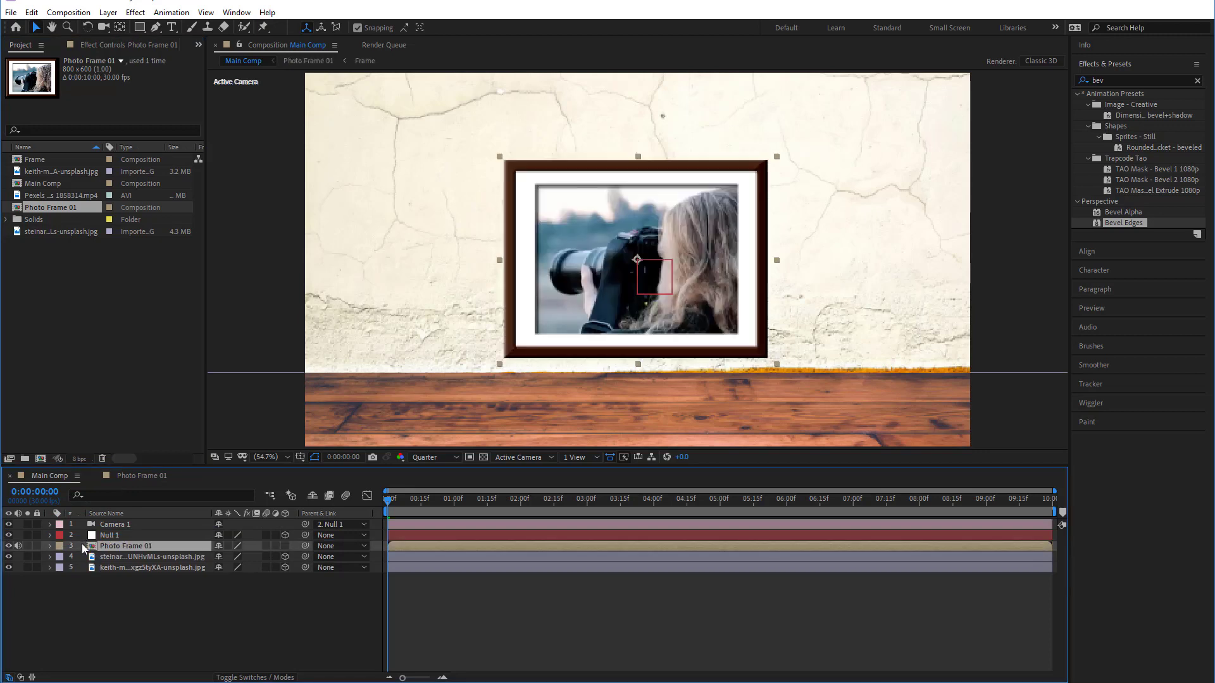
pyautogui.click(286, 545)
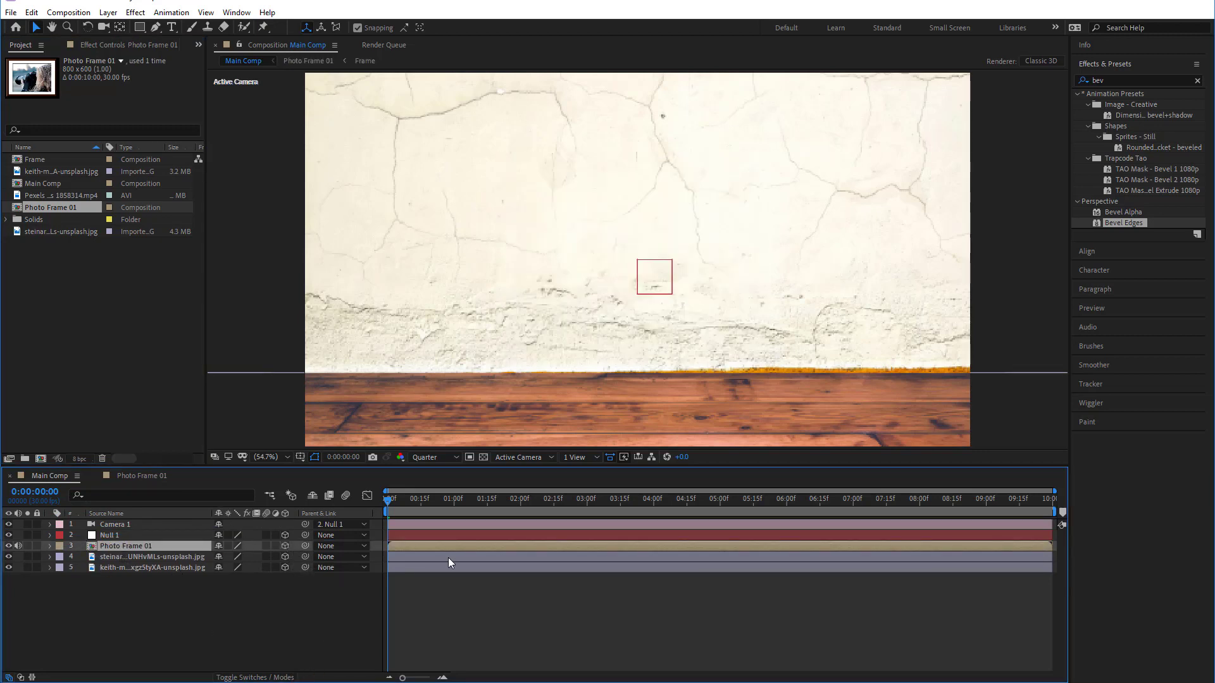
# Show the scene in Custom View 1 and raise the photo frame along its Y axis until it clears the floor
pyautogui.click(533, 458)
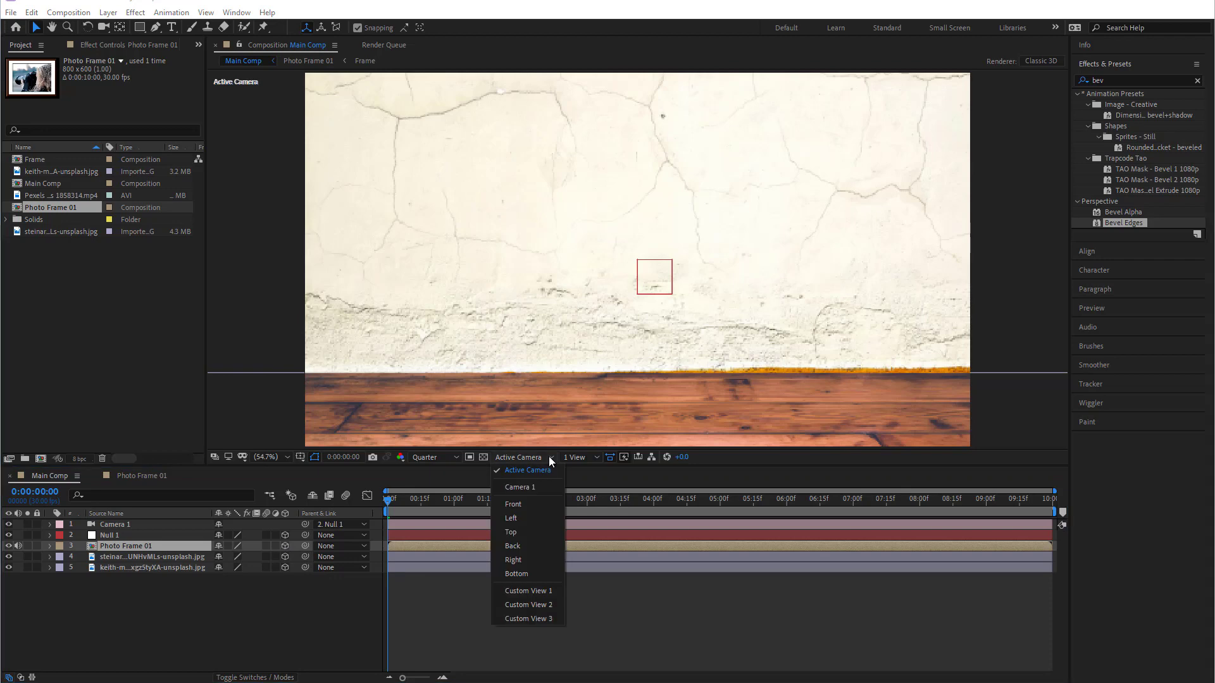
pyautogui.click(548, 595)
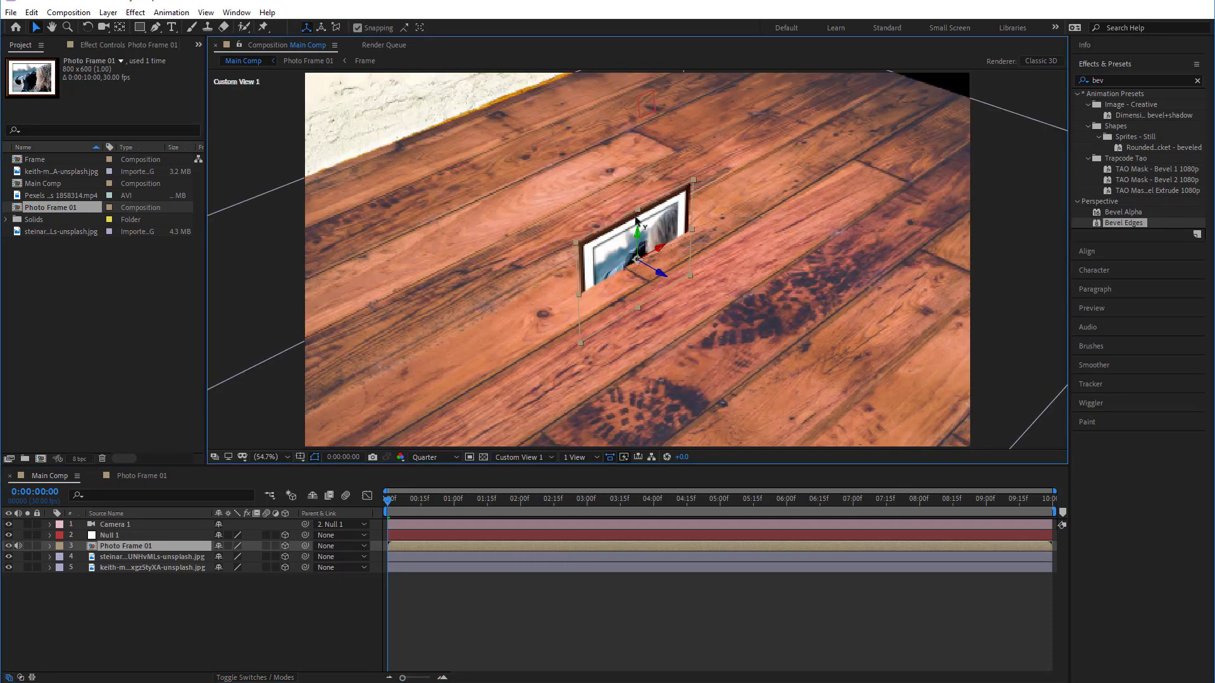
pyautogui.moveTo(636, 218); pyautogui.dragTo(608, 56)
pyautogui.scroll(-3, 633, 166)
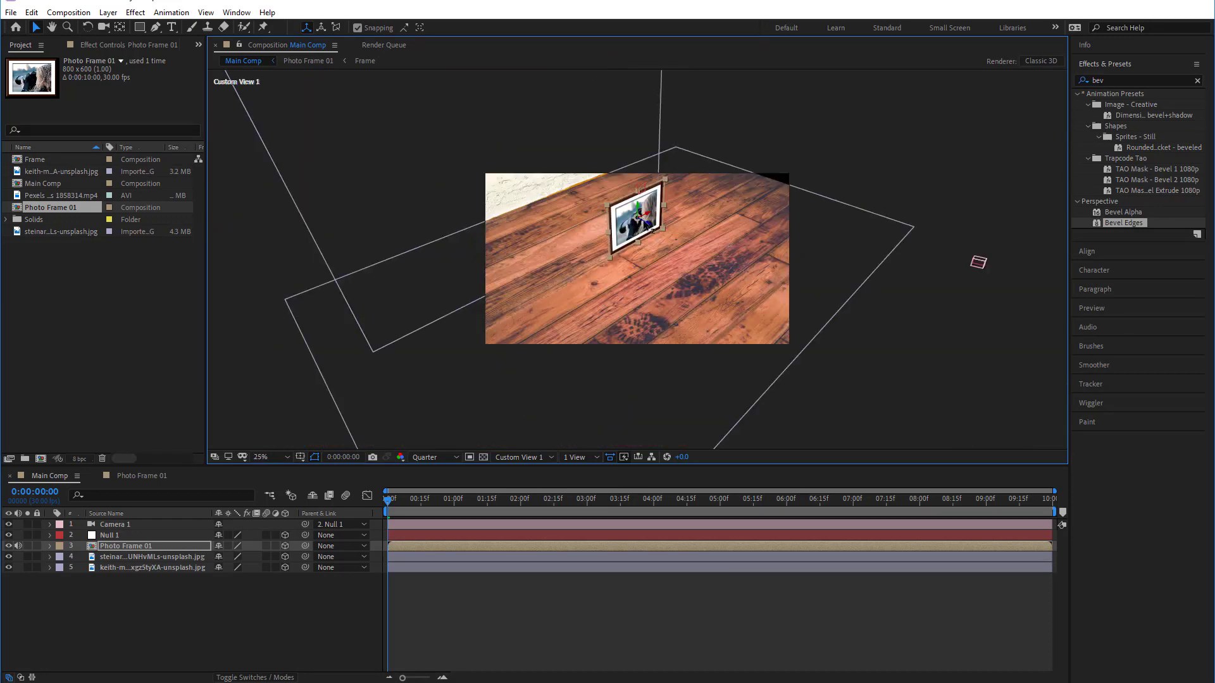
# Move the photo frame back close to the wall and, in the Right view, lower it until its bottom edge meets the floor
pyautogui.moveTo(649, 225); pyautogui.dragTo(467, 181)
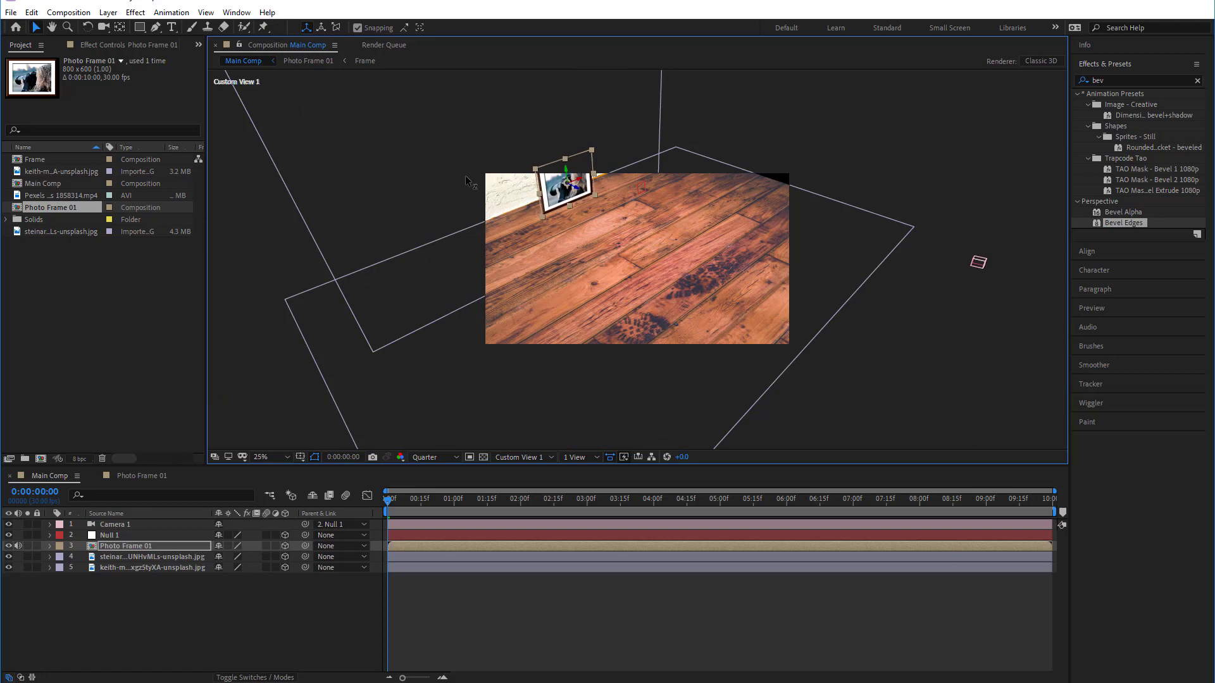
pyautogui.click(537, 457)
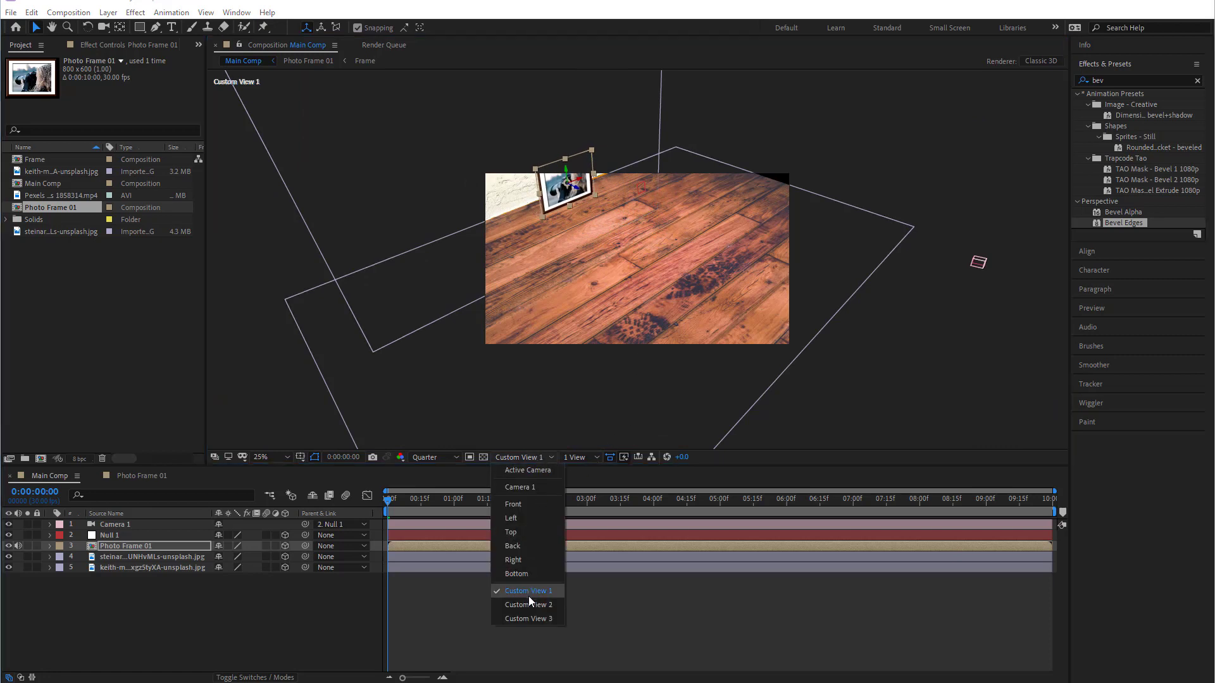
pyautogui.click(521, 560)
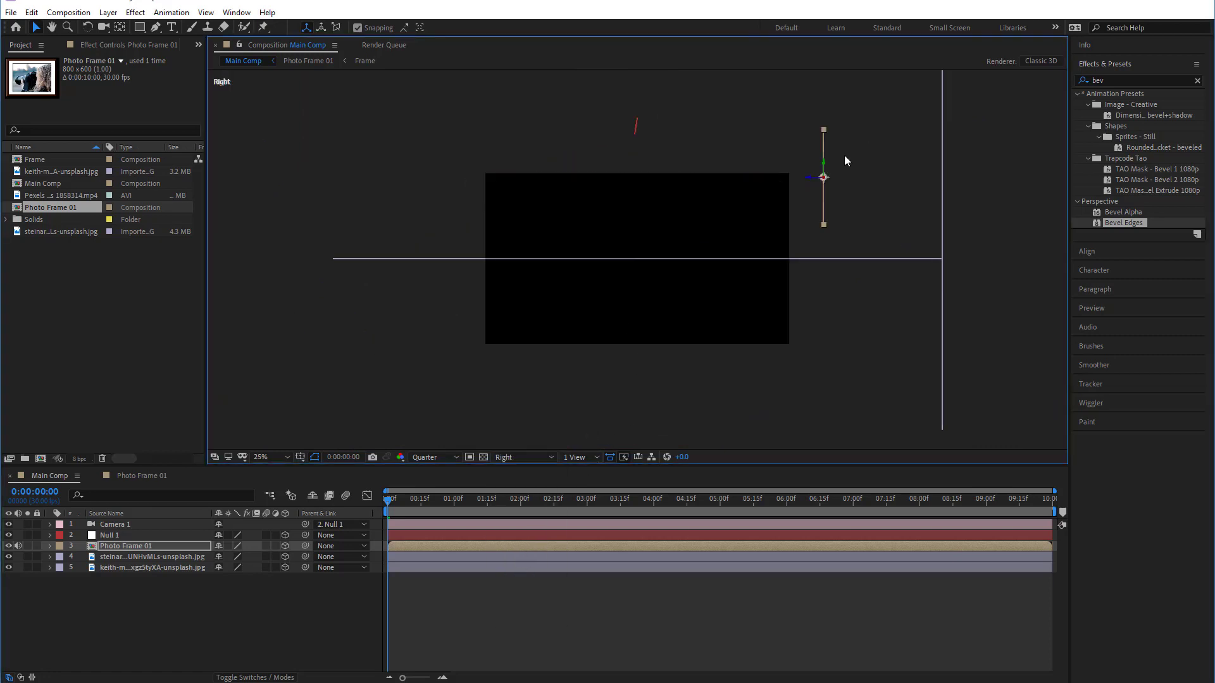
pyautogui.moveTo(805, 179); pyautogui.dragTo(890, 185)
pyautogui.moveTo(910, 163); pyautogui.dragTo(910, 192)
# Tilt the Photo Frame 01 layer back toward the wall by setting its X Rotation to -21°
pyautogui.click(124, 545)
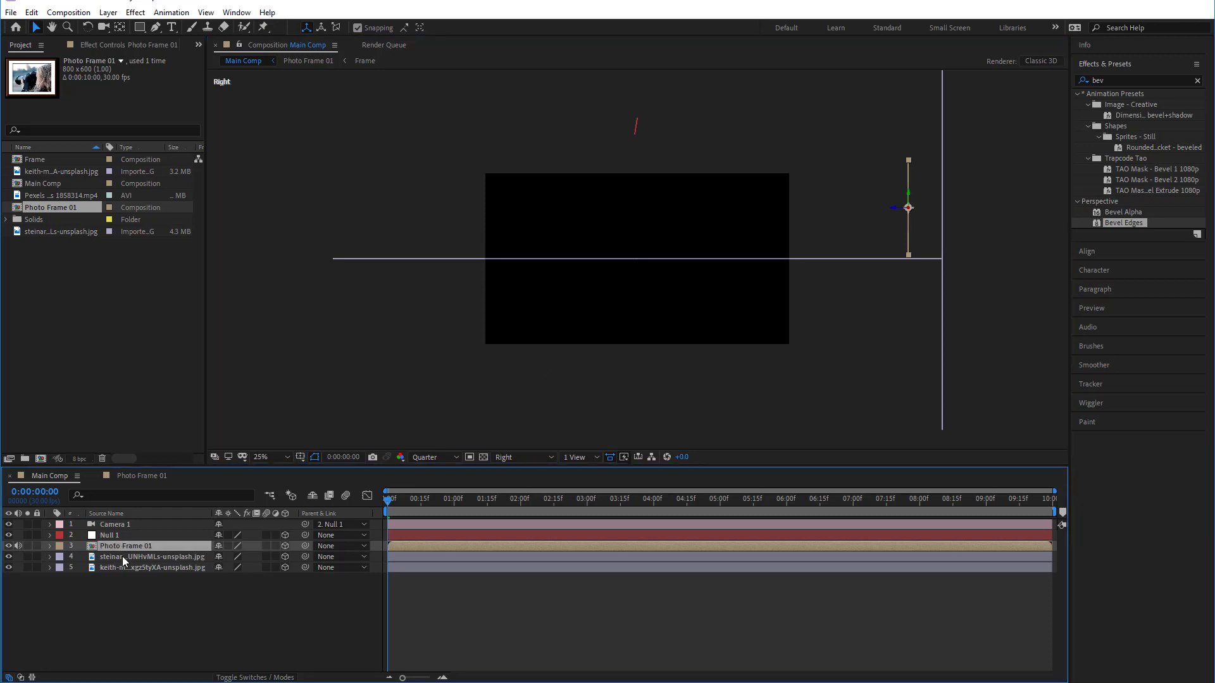
pyautogui.press('r')
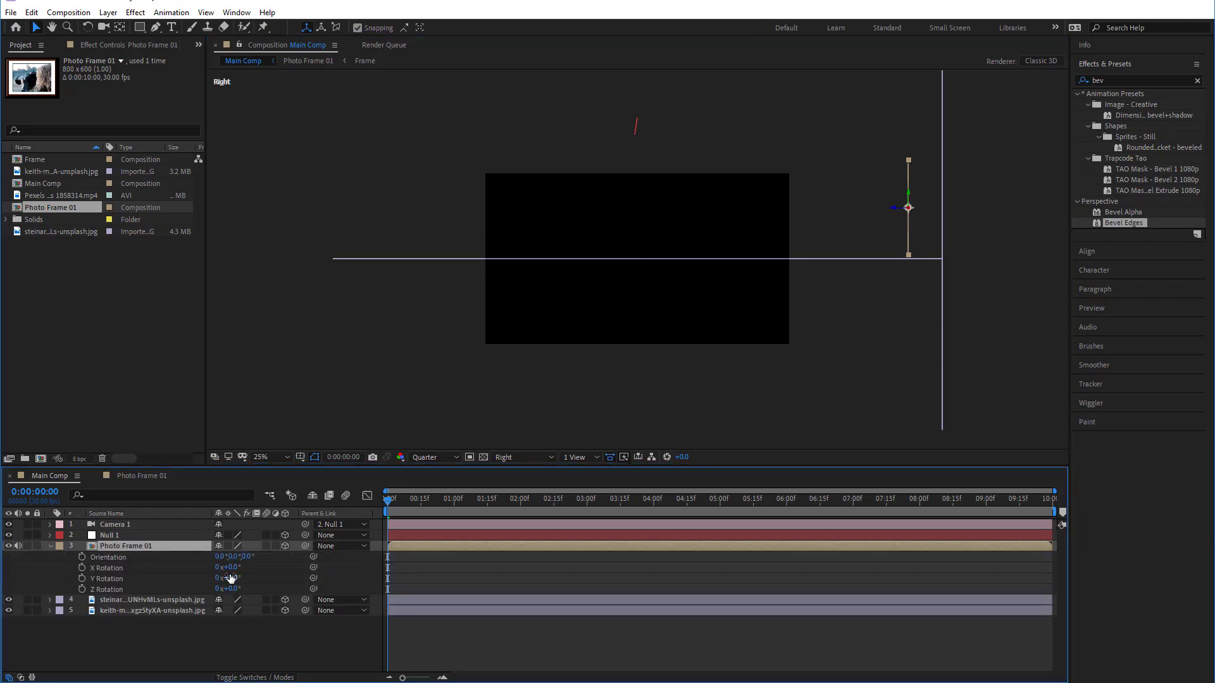
pyautogui.moveTo(230, 578); pyautogui.dragTo(223, 571)
pyautogui.hotkey('ctrl', 'z')
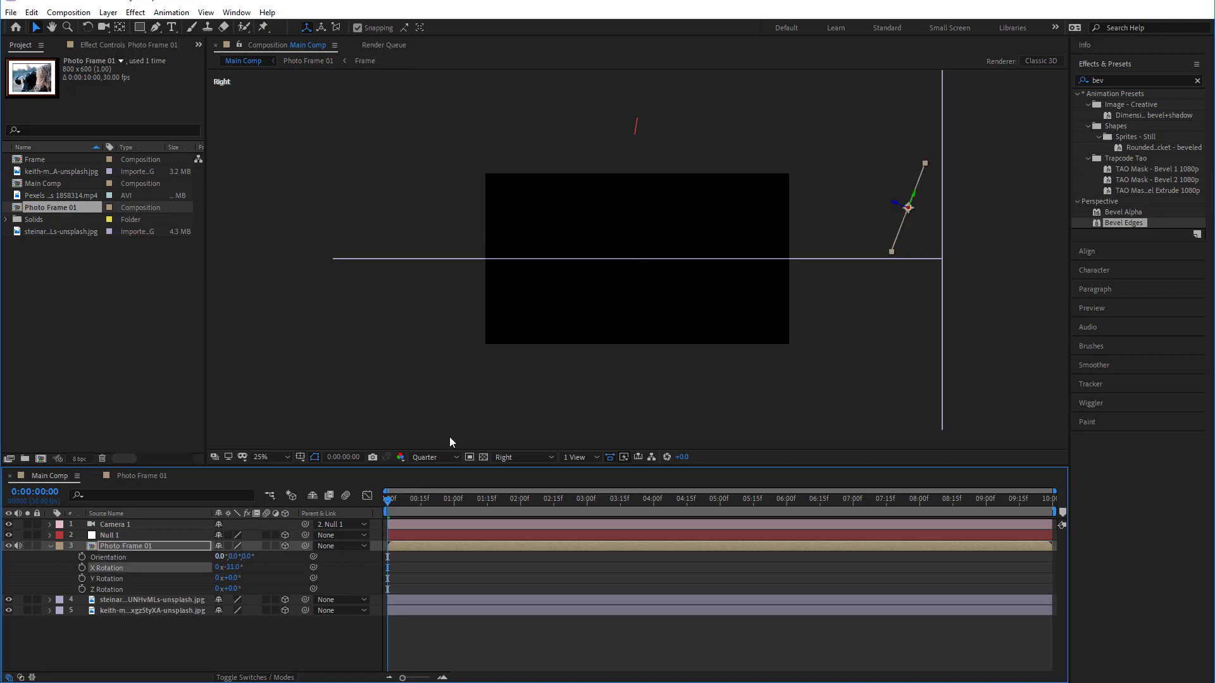
# Shift the tilted frame back and down so its top leans on the wall and its base rests on the floor
pyautogui.press('.')
pyautogui.moveTo(941, 239); pyautogui.dragTo(418, 323)
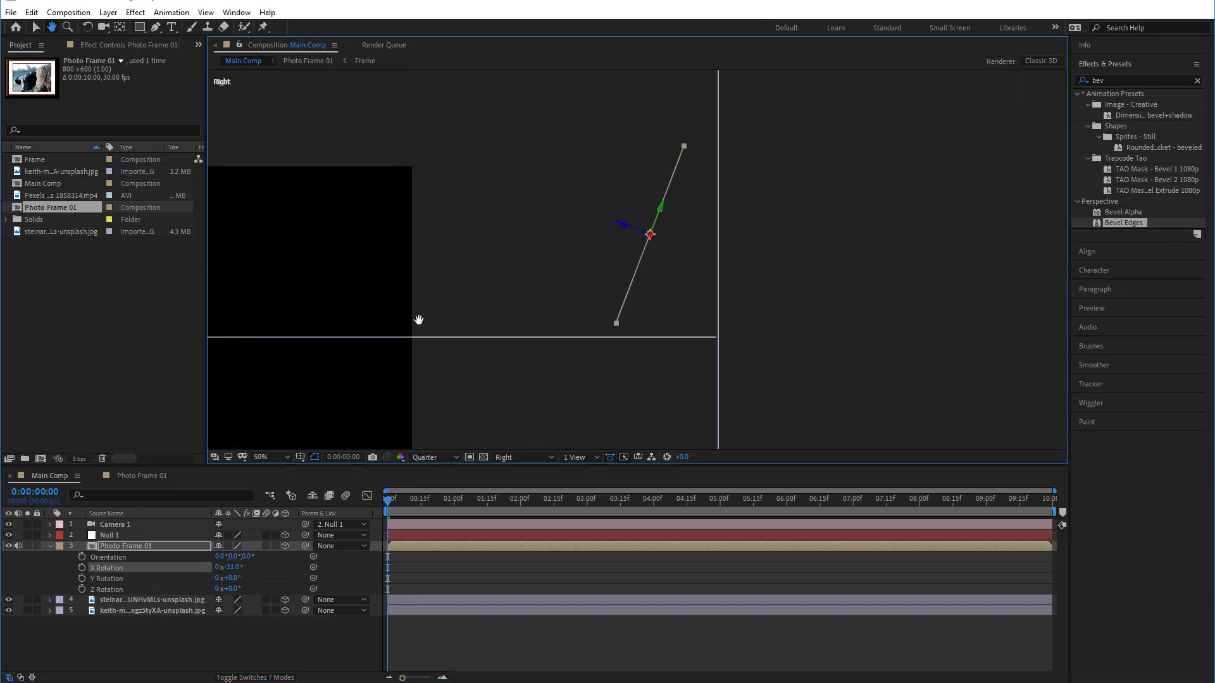
pyautogui.moveTo(622, 221); pyautogui.dragTo(651, 242)
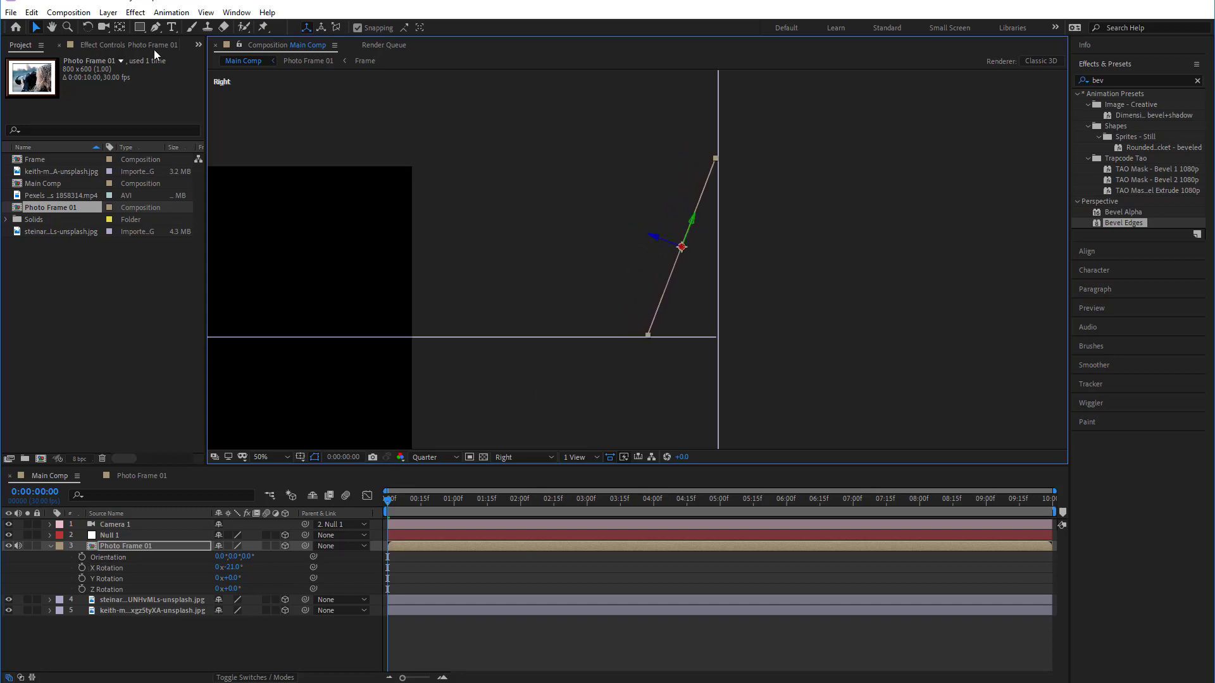
# Show the scene through the Active Camera, fit the composition in the viewer and deselect the photo frame layer
pyautogui.click(511, 453)
pyautogui.click(514, 501)
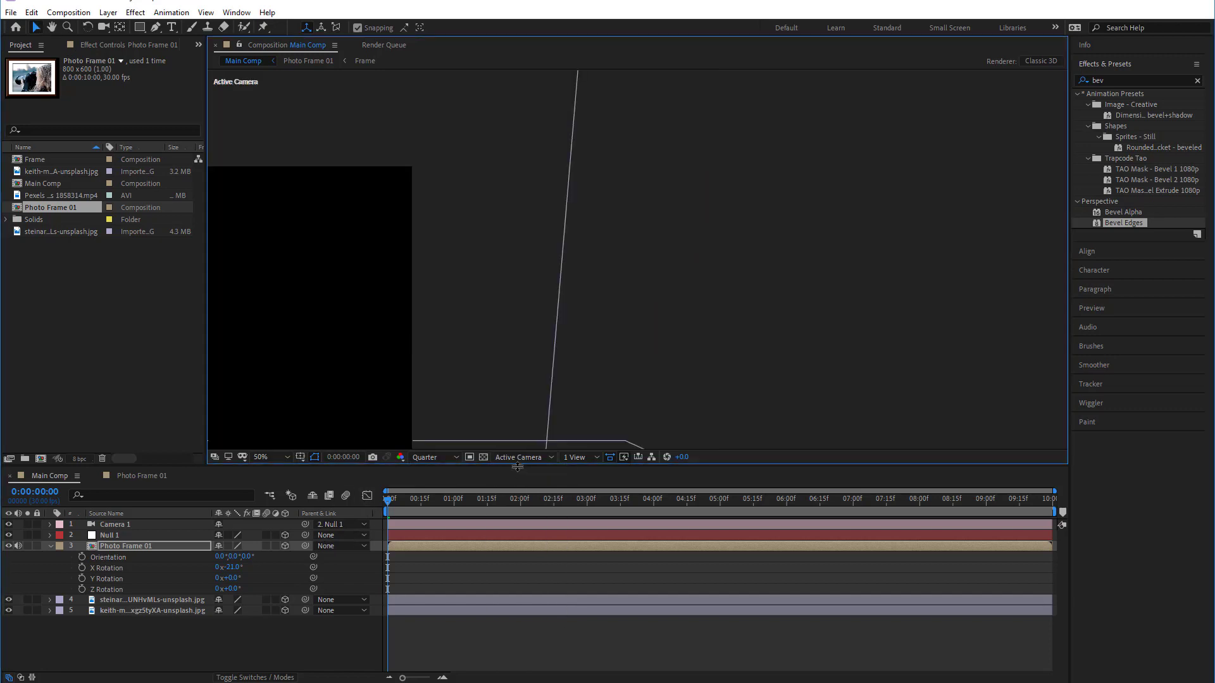
pyautogui.click(286, 457)
pyautogui.click(281, 246)
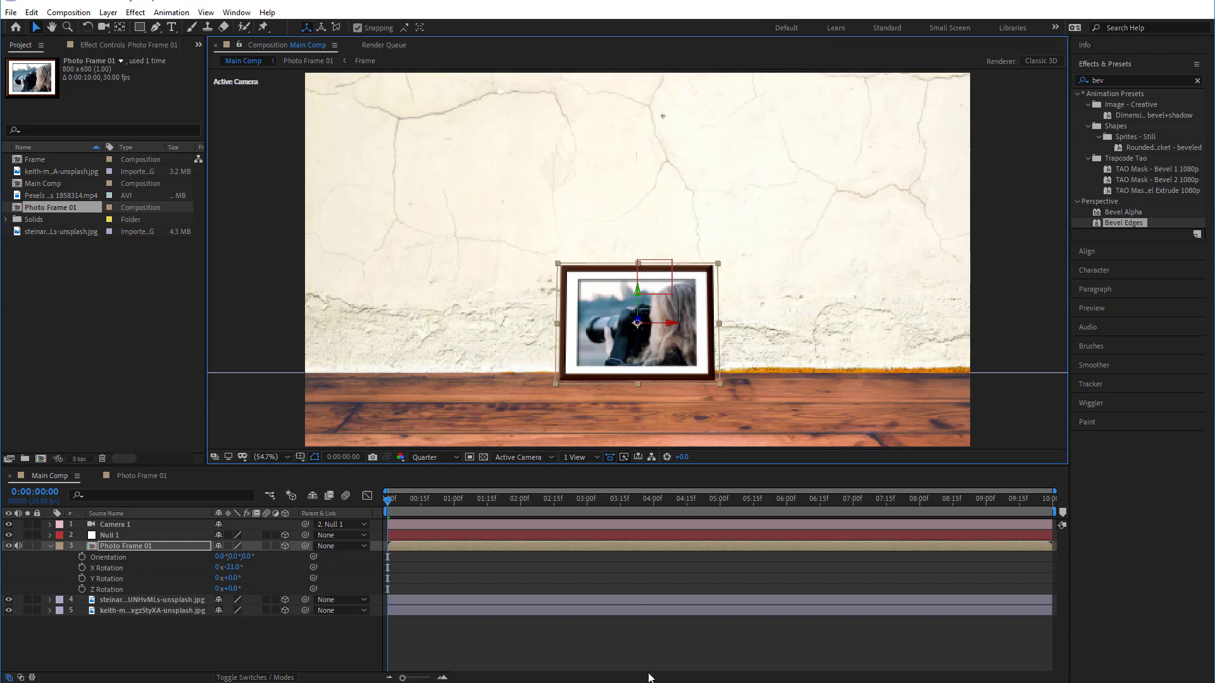
pyautogui.click(604, 649)
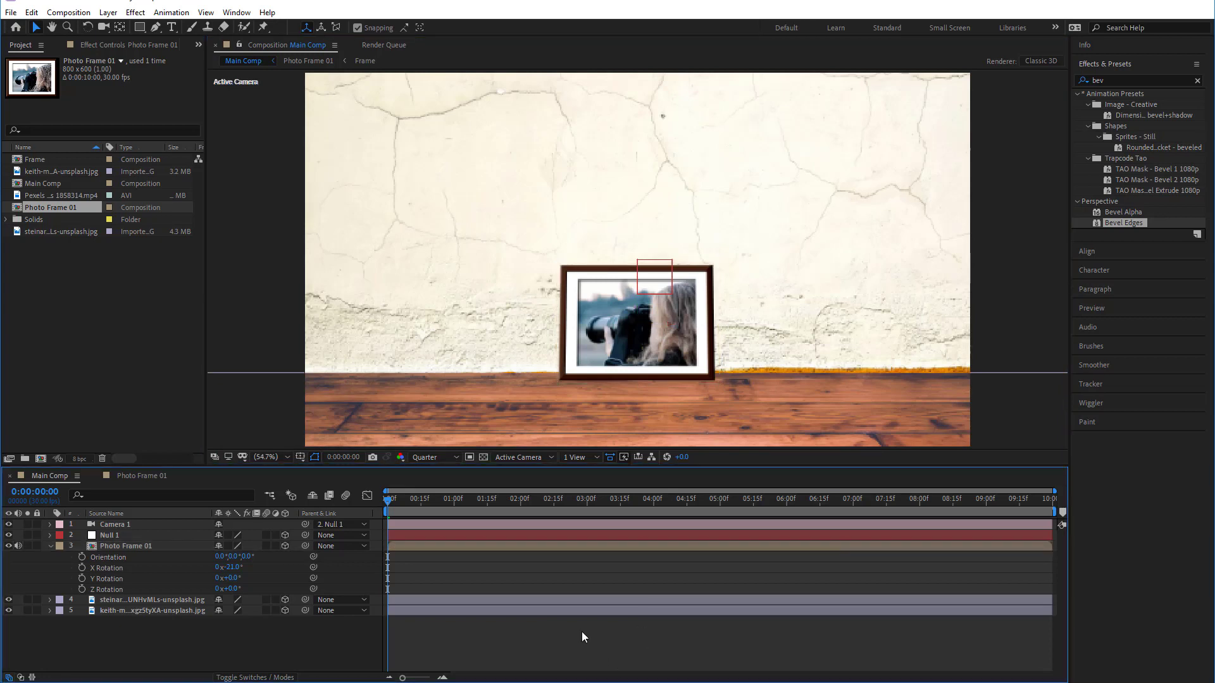
# Scale the Photo Frame 01 layer up uniformly to about 151% and collapse its properties
pyautogui.click(128, 546)
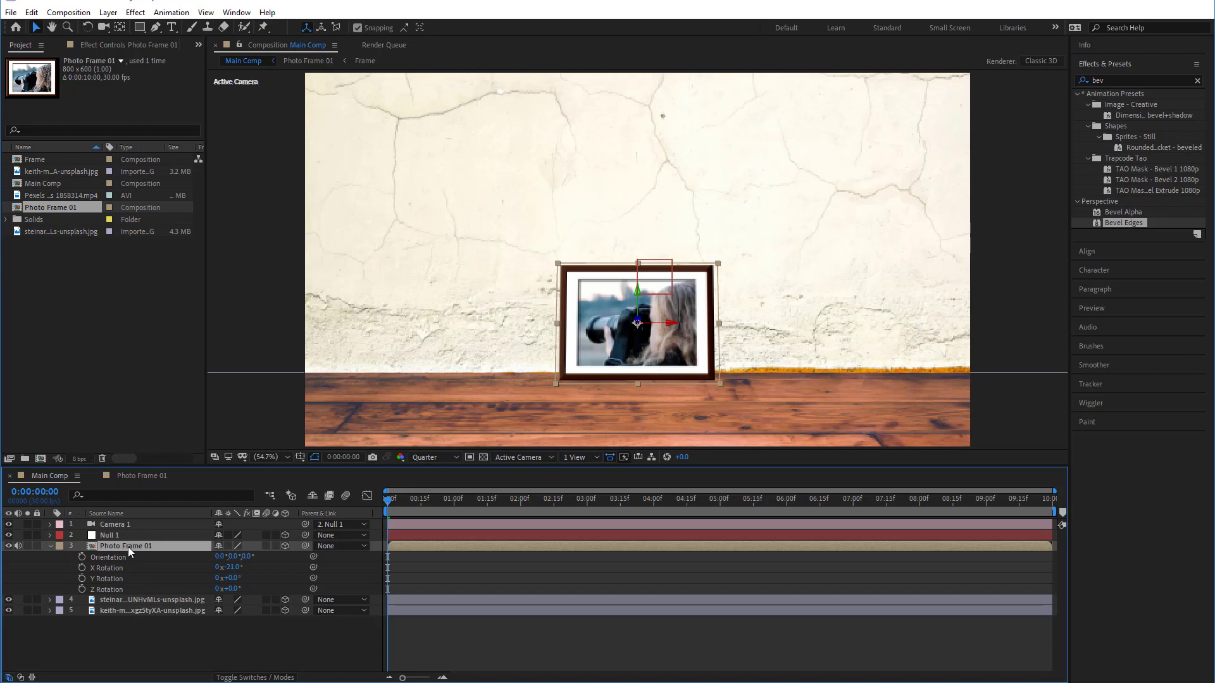
pyautogui.press('s')
pyautogui.moveTo(275, 558); pyautogui.dragTo(308, 561)
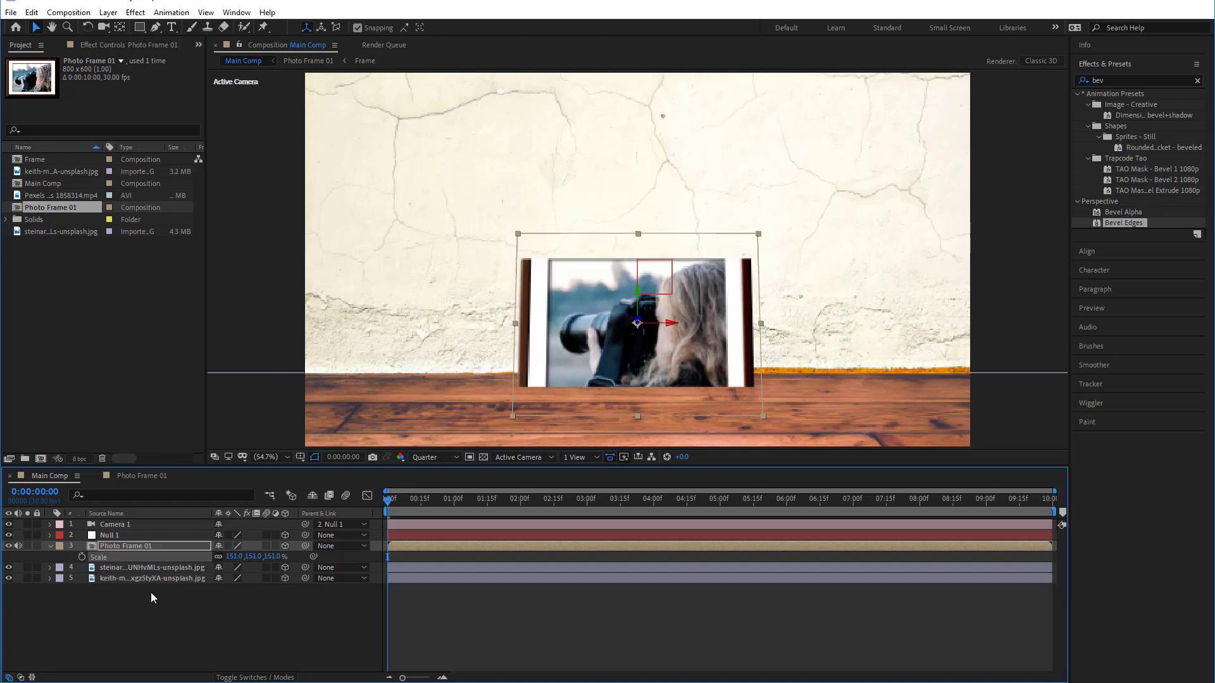
pyautogui.click(106, 609)
pyautogui.click(51, 547)
pyautogui.click(181, 546)
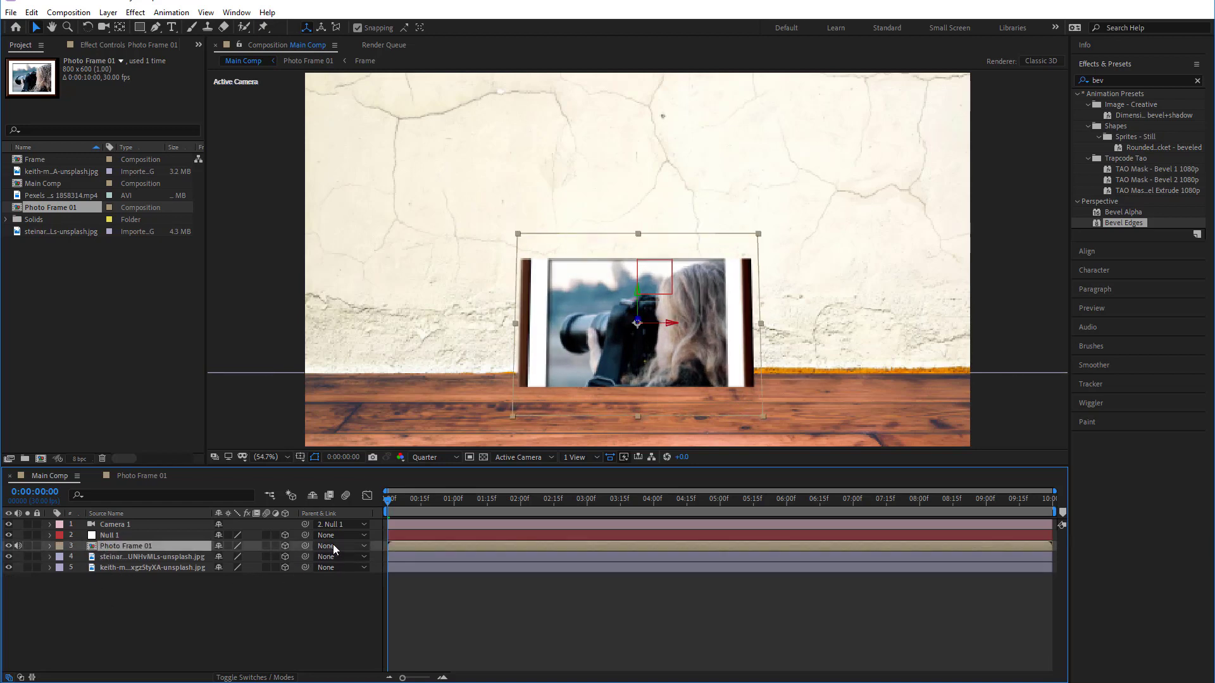
# In the Right view, reposition the enlarged frame so its top touches the wall and its base sits on the floor
pyautogui.click(544, 458)
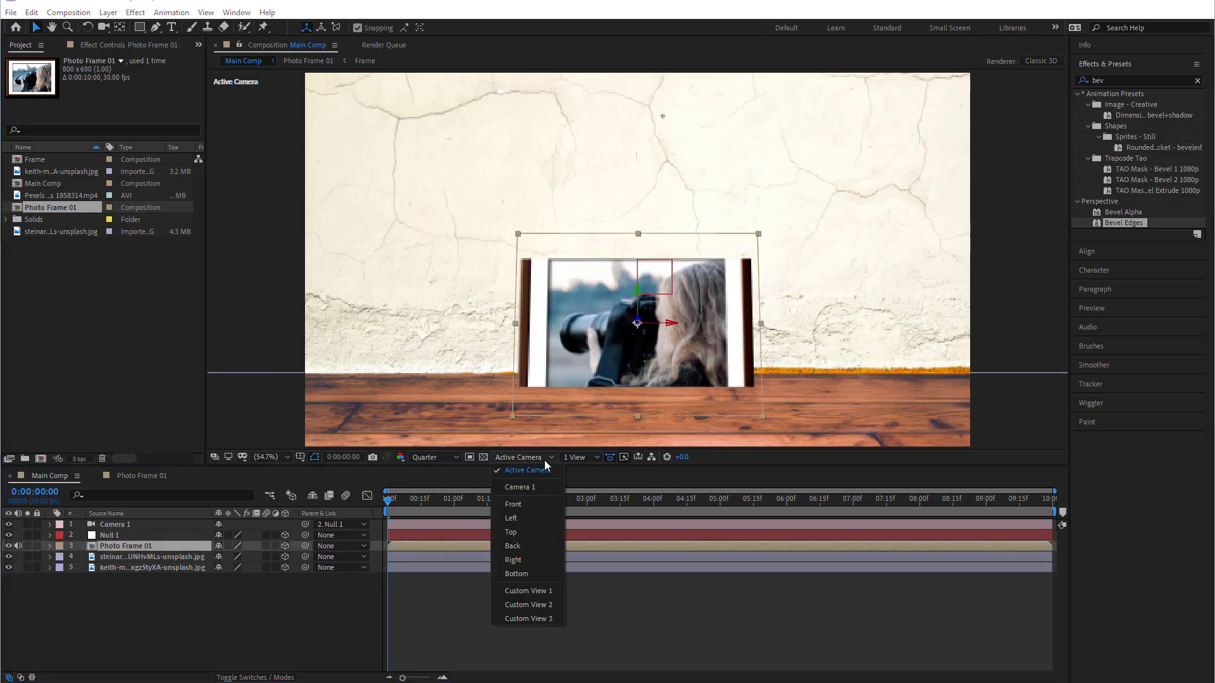
pyautogui.click(524, 560)
pyautogui.moveTo(960, 258); pyautogui.dragTo(430, 332)
pyautogui.moveTo(672, 259); pyautogui.dragTo(696, 203)
pyautogui.click(697, 199)
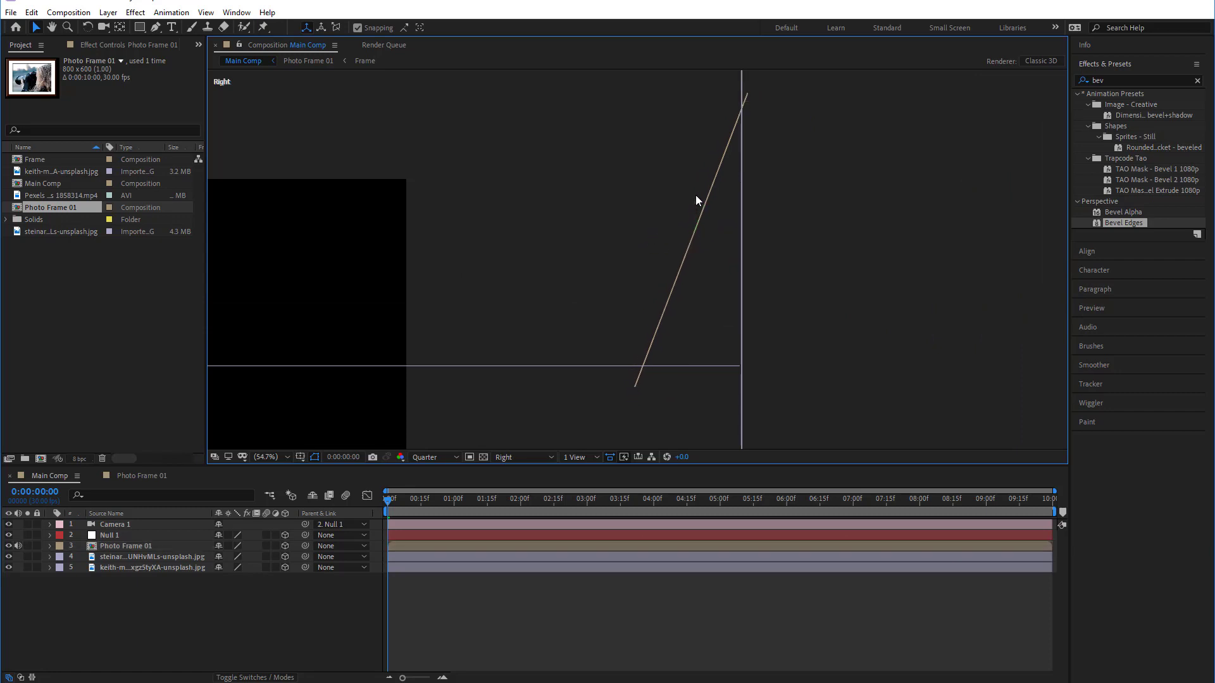
pyautogui.click(690, 240)
pyautogui.moveTo(701, 215)
pyautogui.mouseDown()
pyautogui.moveTo(668, 222)
pyautogui.moveTo(692, 195)
pyautogui.mouseUp()
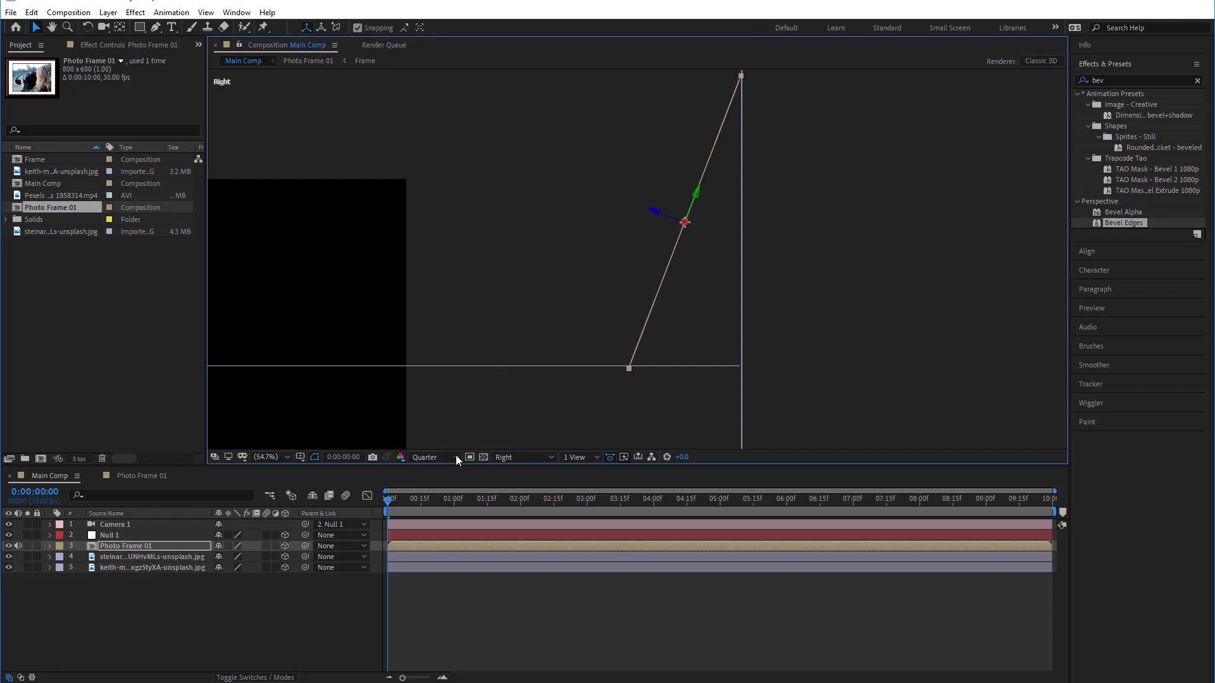
# Return to the Active Camera view, fit the composition in the viewer and scrub the timeline to check the frame
pyautogui.click(428, 456)
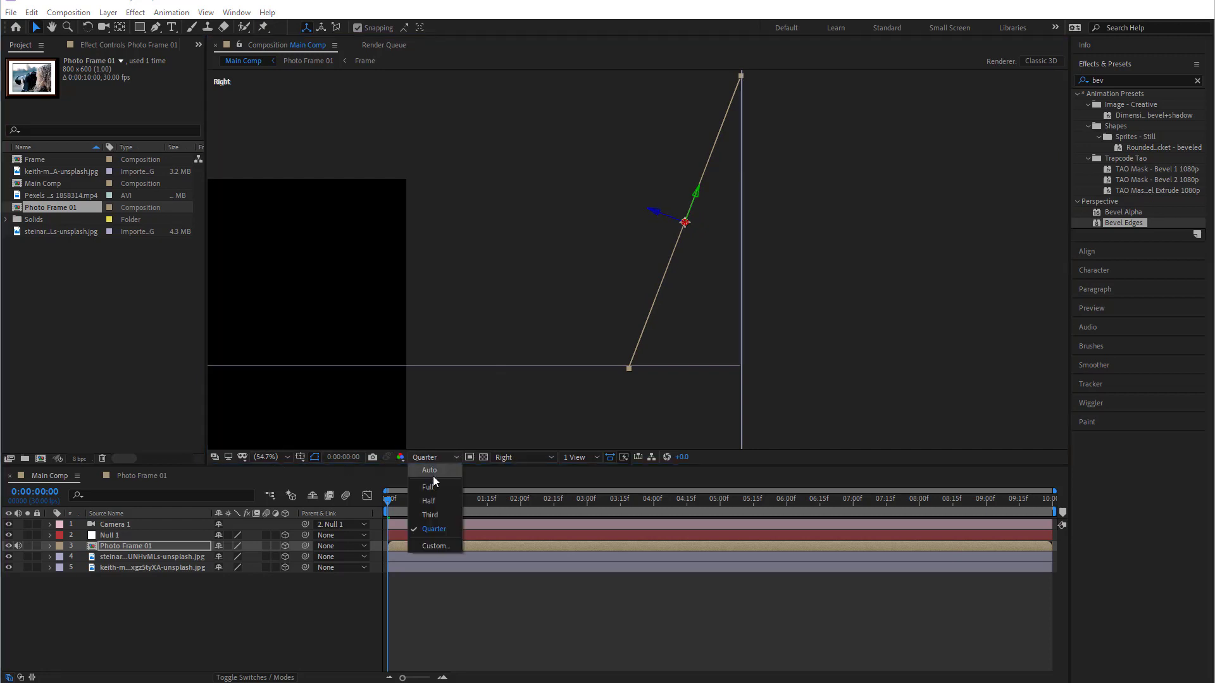
pyautogui.click(518, 458)
pyautogui.click(522, 481)
pyautogui.click(288, 456)
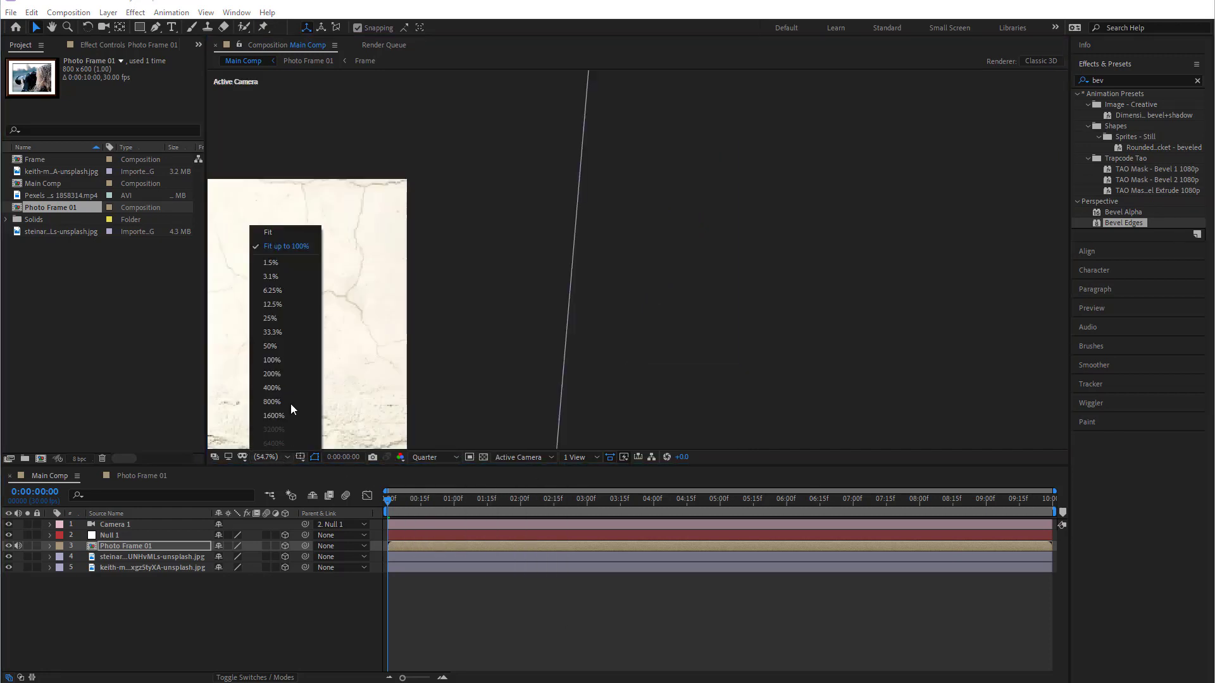
pyautogui.click(279, 234)
pyautogui.click(575, 638)
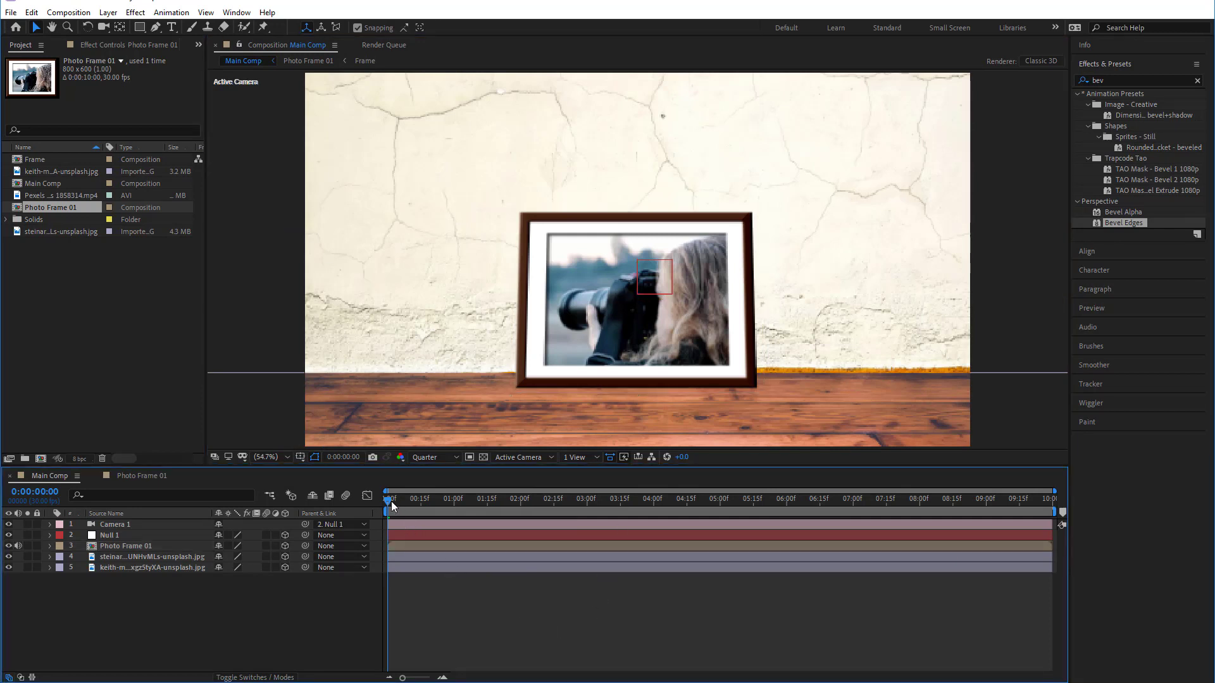
pyautogui.moveTo(391, 501); pyautogui.dragTo(362, 567)
# Keyframe the null's Y Rotation at 0 seconds with a value of -24°
pyautogui.click(109, 536)
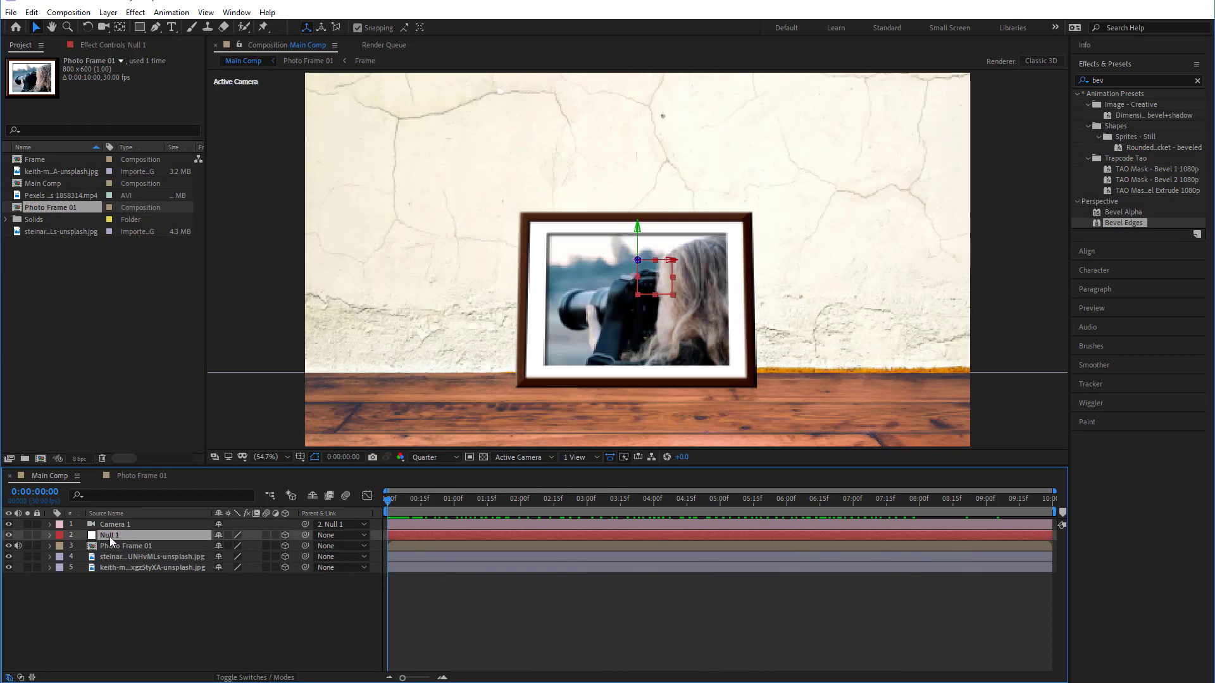
pyautogui.press('r')
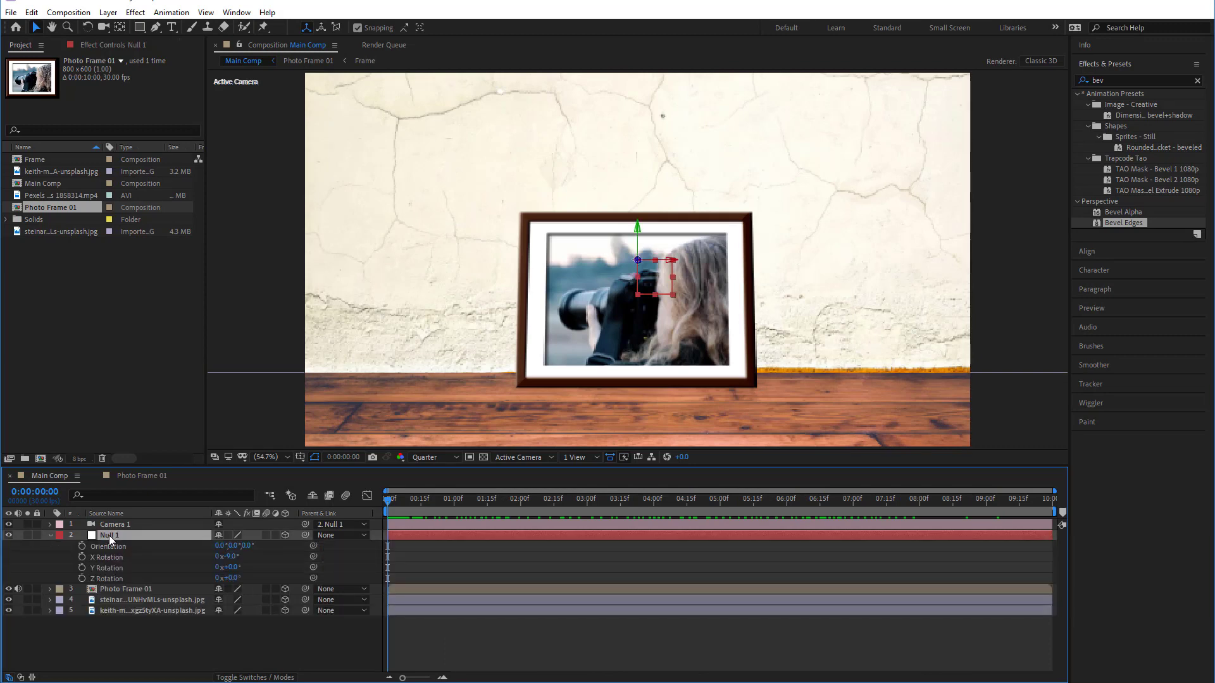
pyautogui.moveTo(236, 573); pyautogui.dragTo(224, 574)
pyautogui.hotkey('ctrl', 'z')
pyautogui.click(82, 567)
pyautogui.moveTo(234, 570)
pyautogui.mouseDown()
pyautogui.moveTo(259, 570)
pyautogui.moveTo(216, 565)
pyautogui.mouseUp()
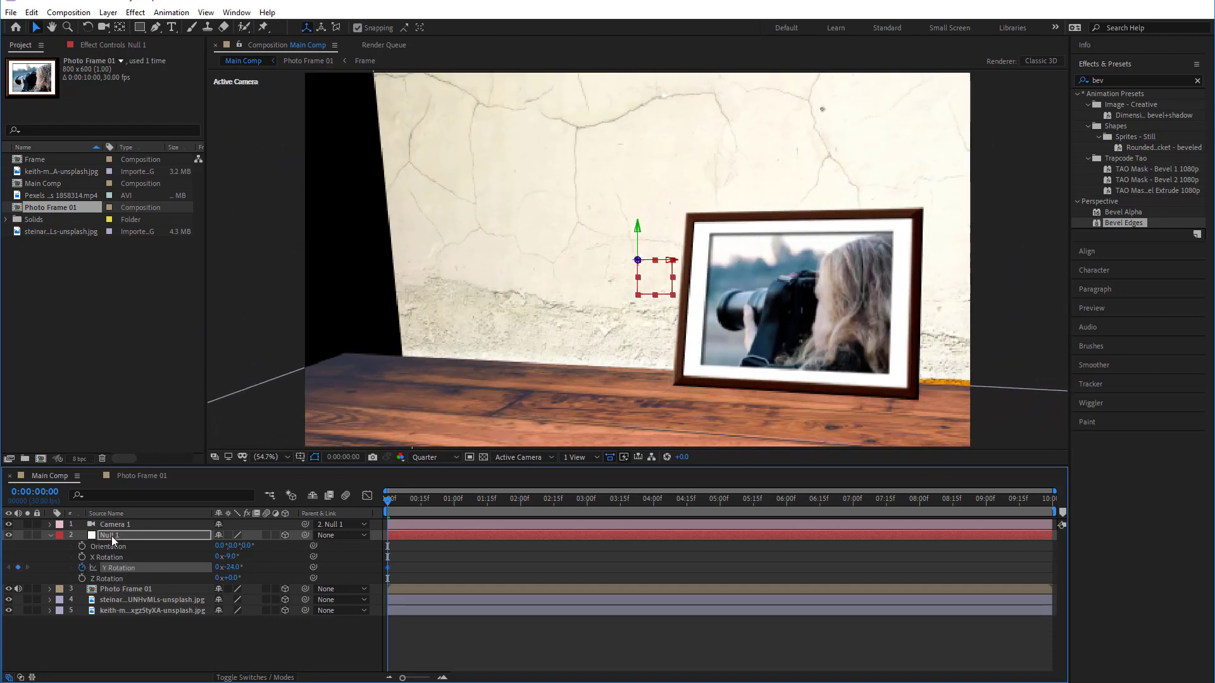
# Keyframe the null's position at 0 seconds at about 1582, -131, 780 so the photo frame sits centred in the shot
pyautogui.hotkey('alt', 'shift', 'p')
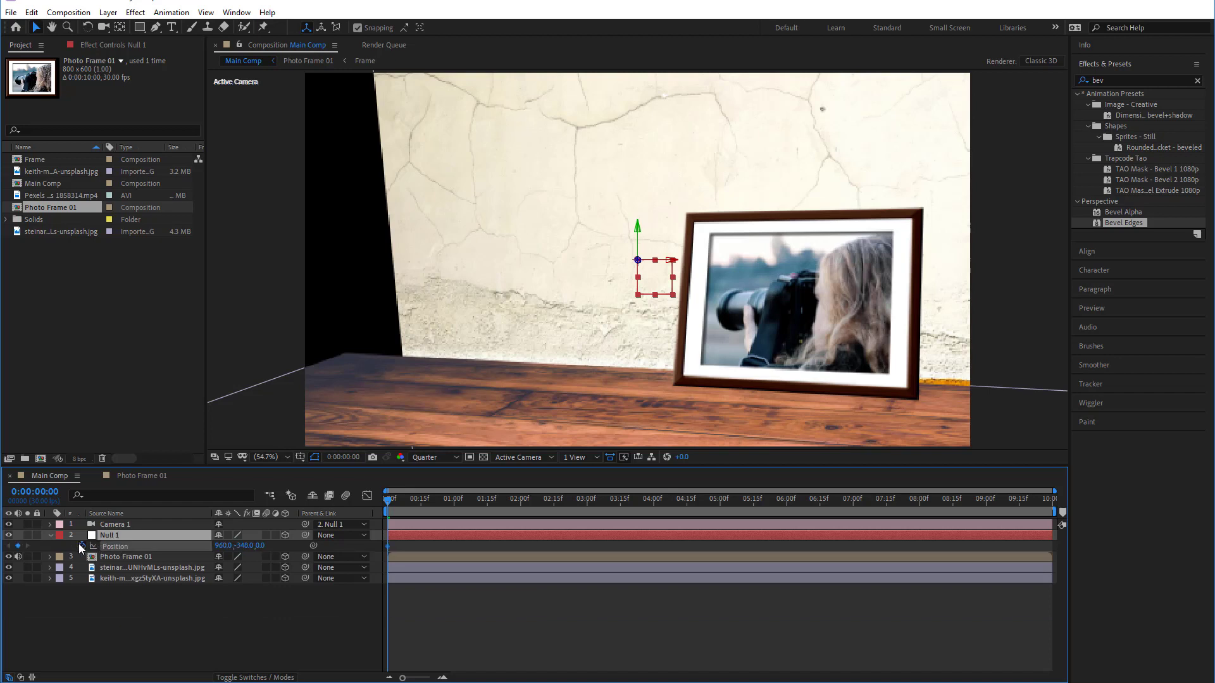
pyautogui.press('u')
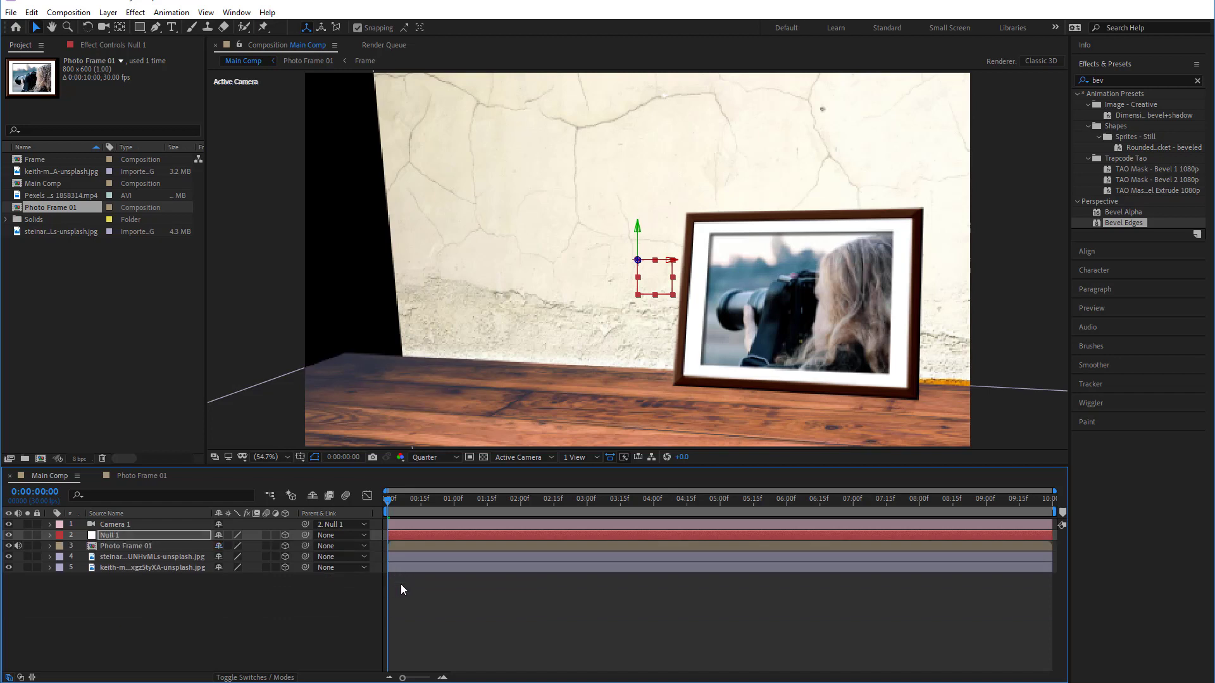
pyautogui.press('u')
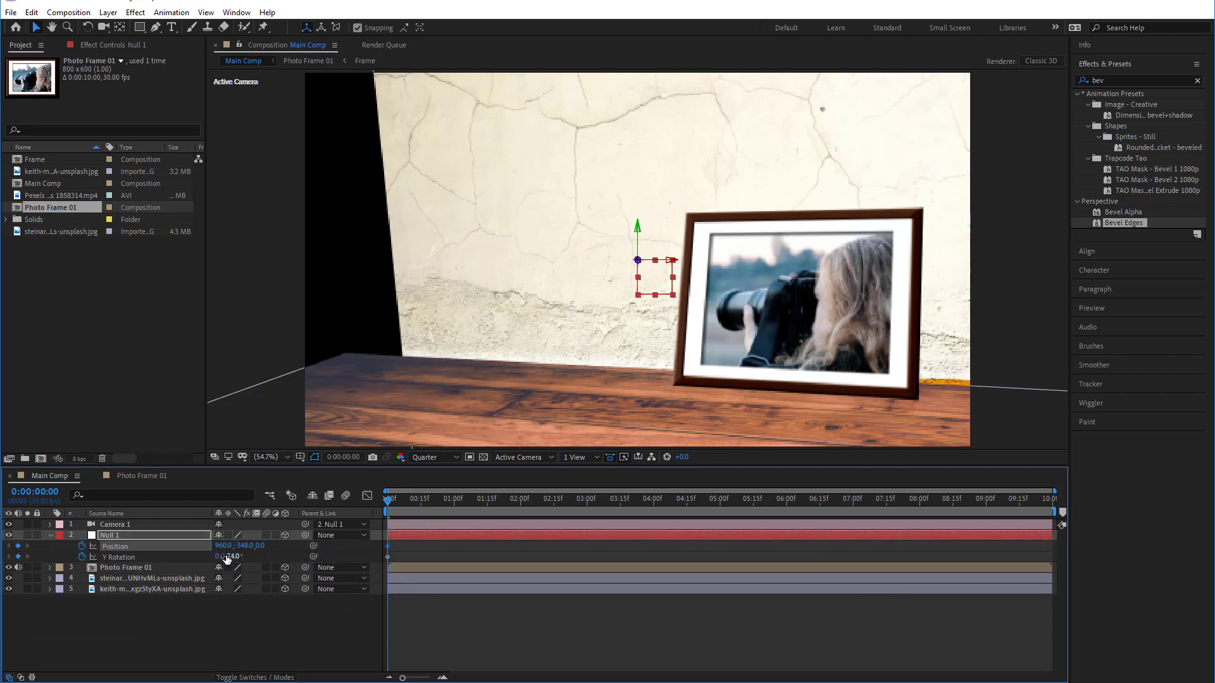
pyautogui.moveTo(228, 558); pyautogui.dragTo(912, 600)
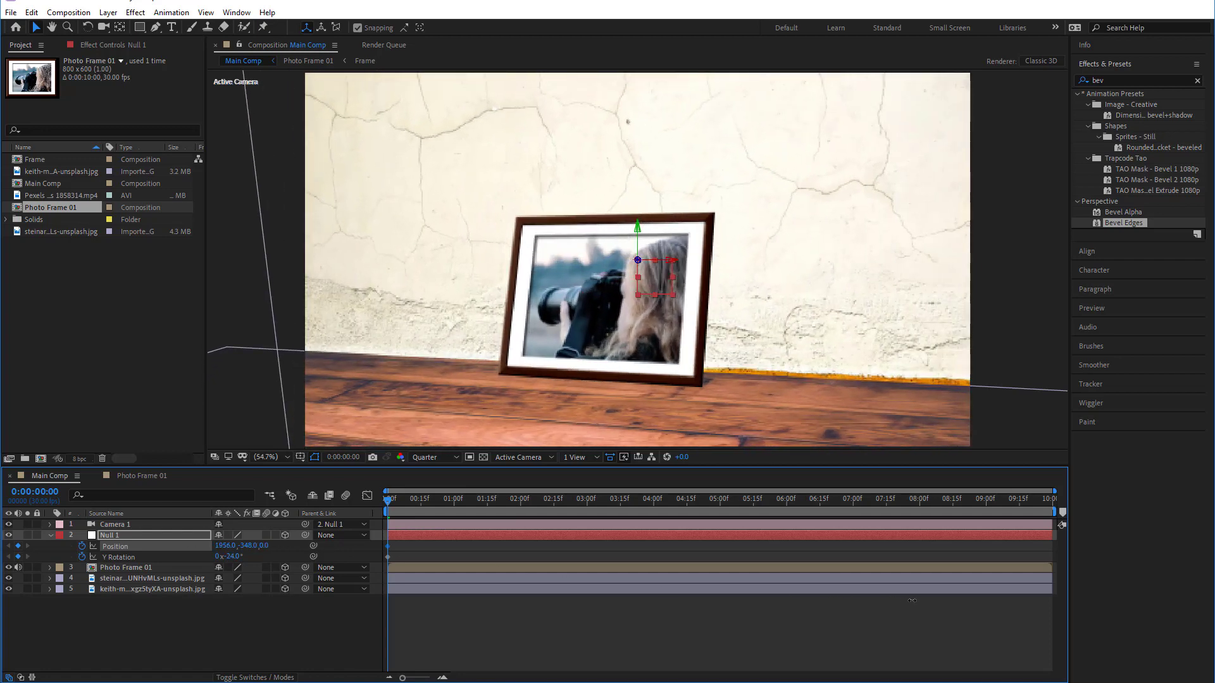
pyautogui.moveTo(245, 545); pyautogui.dragTo(734, 588)
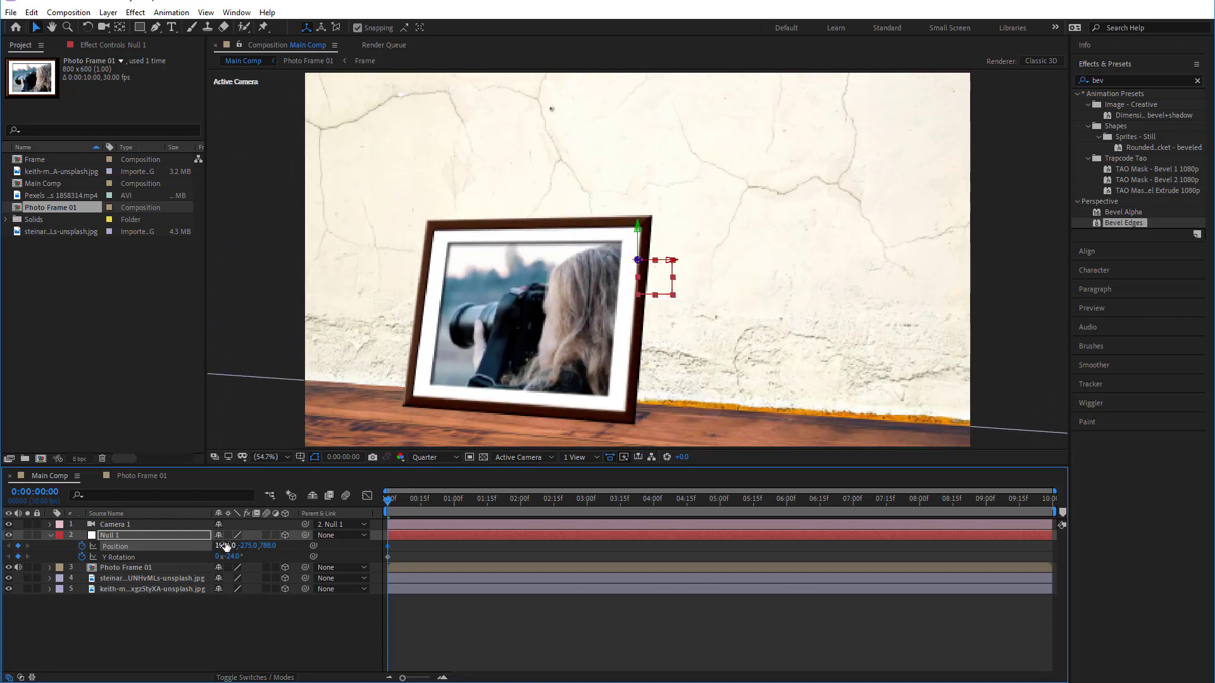
pyautogui.moveTo(225, 545); pyautogui.dragTo(6, 545)
pyautogui.moveTo(240, 549); pyautogui.dragTo(329, 559)
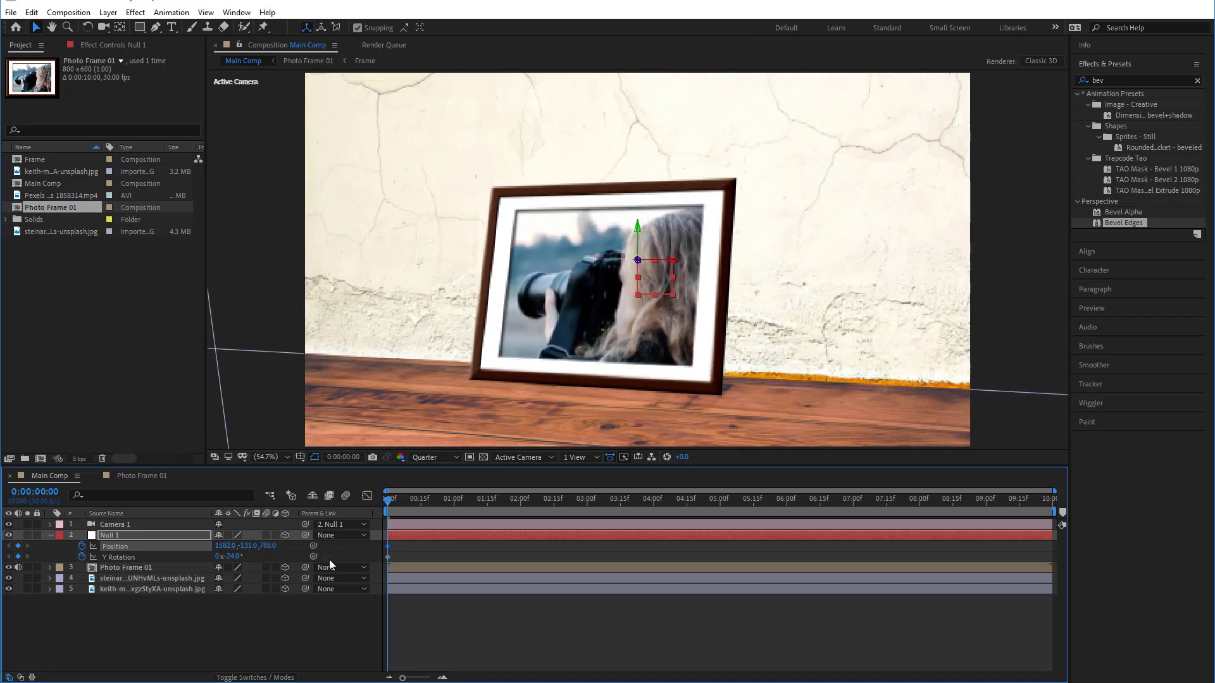
# At 3 seconds, keyframe the null with a Y Rotation of 31° and a position of about 601, 18, 1154
pyautogui.moveTo(389, 502); pyautogui.dragTo(587, 514)
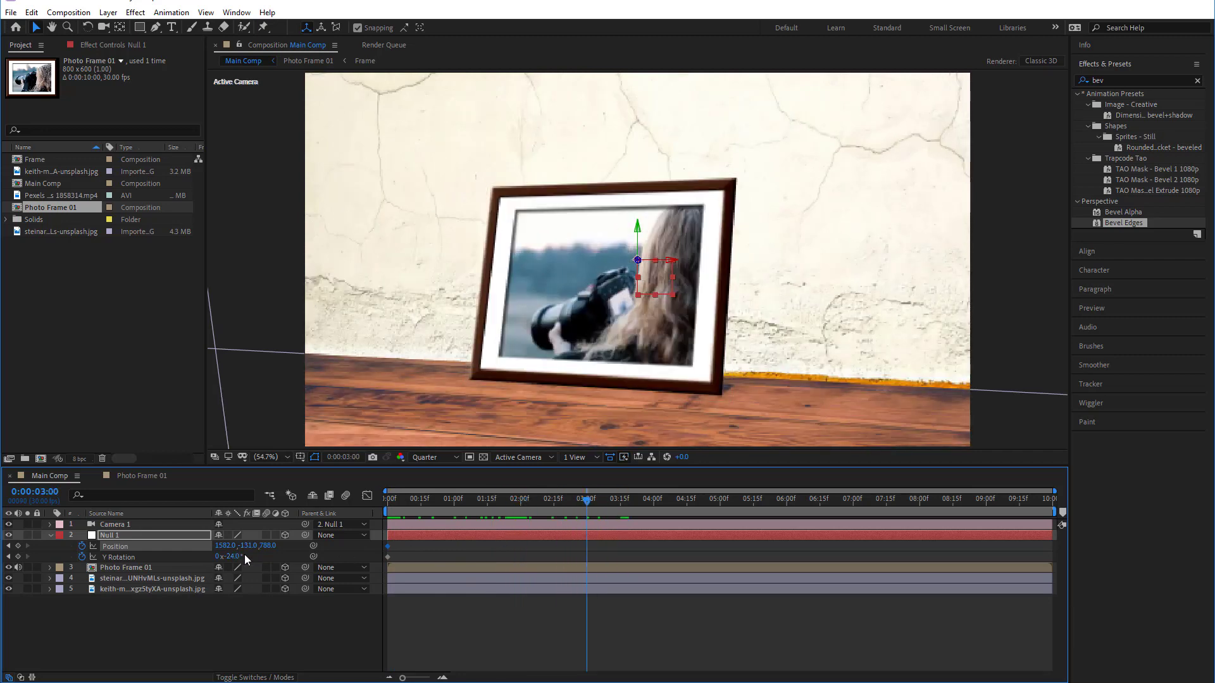
pyautogui.moveTo(243, 556); pyautogui.dragTo(115, 568)
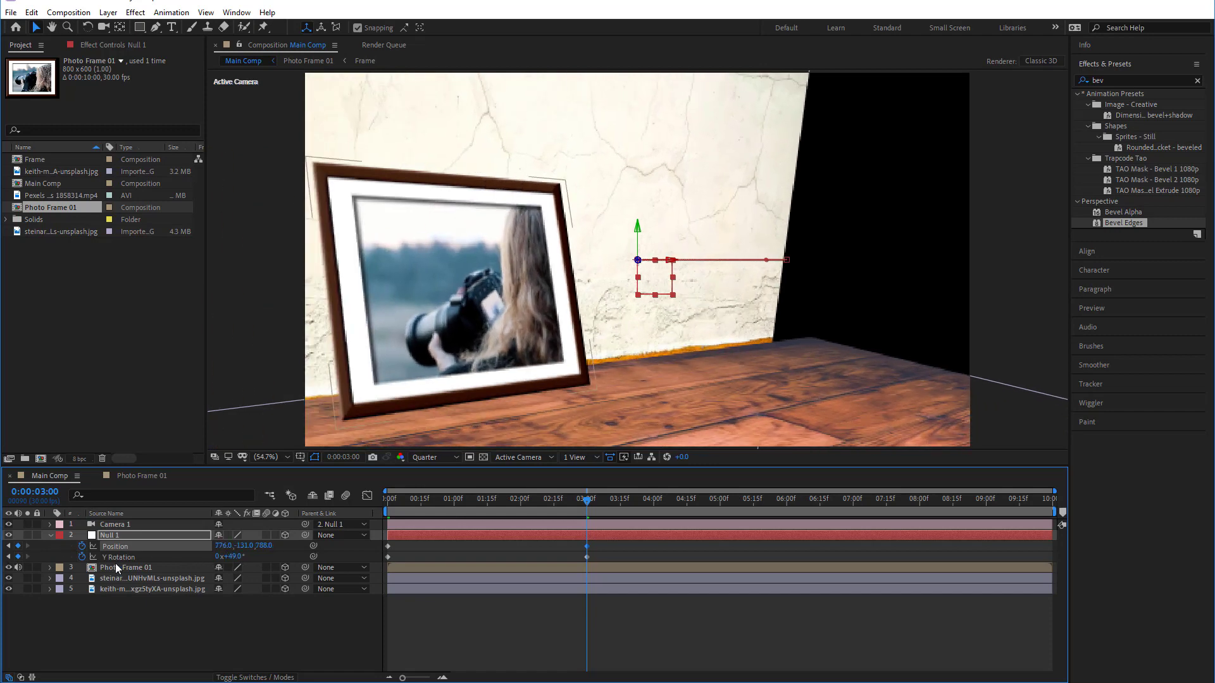
pyautogui.moveTo(242, 545); pyautogui.dragTo(319, 545)
pyautogui.moveTo(223, 546); pyautogui.dragTo(1, 572)
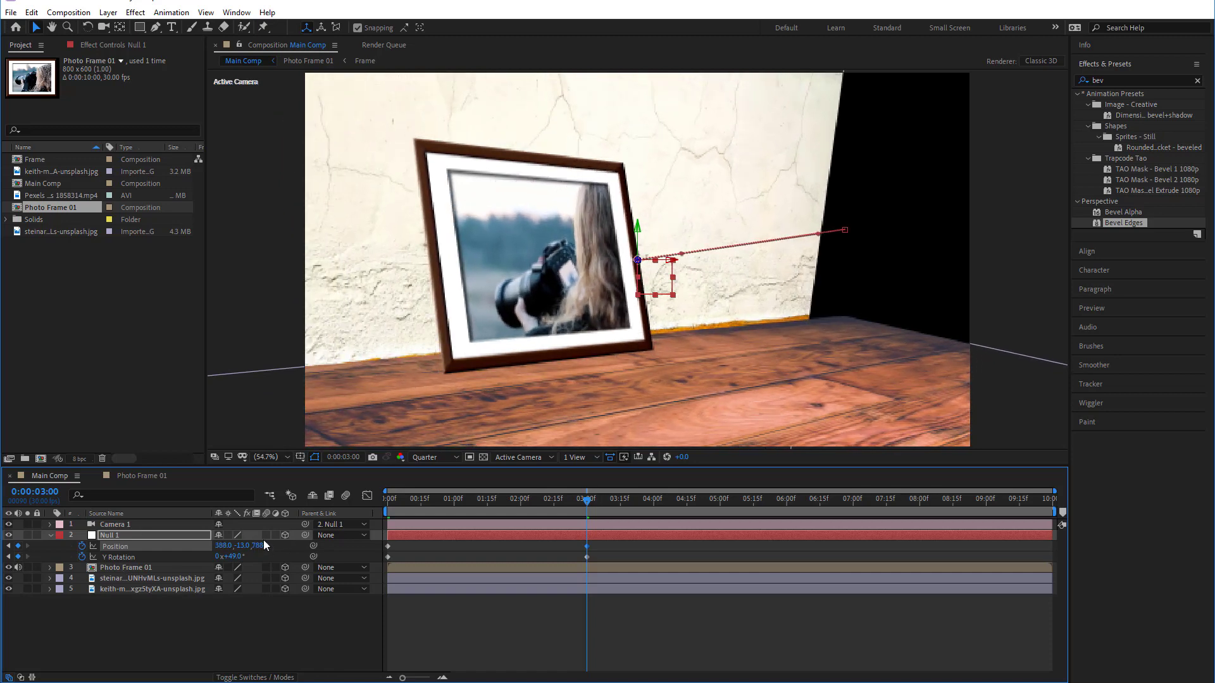
pyautogui.moveTo(271, 545); pyautogui.dragTo(486, 545)
pyautogui.moveTo(244, 546); pyautogui.dragTo(365, 548)
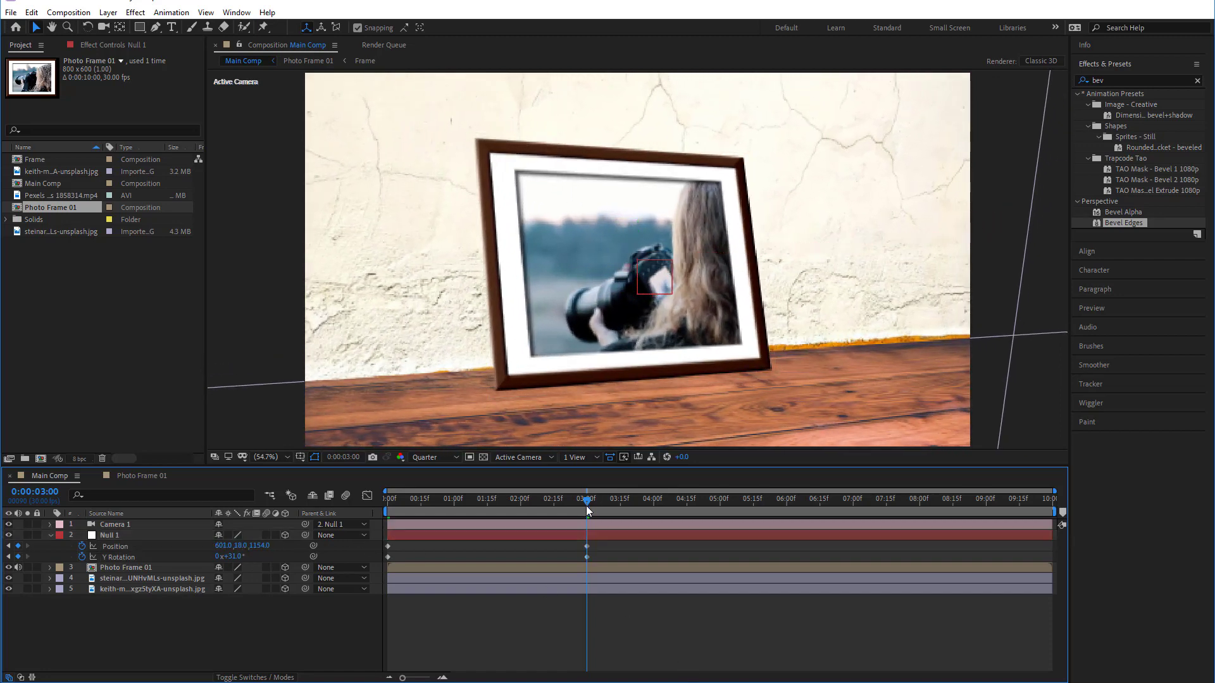
# Reveal all of the null's transform properties and keyframe its X Rotation at 3 seconds with a value of -9°
pyautogui.moveTo(586, 500); pyautogui.dragTo(789, 560)
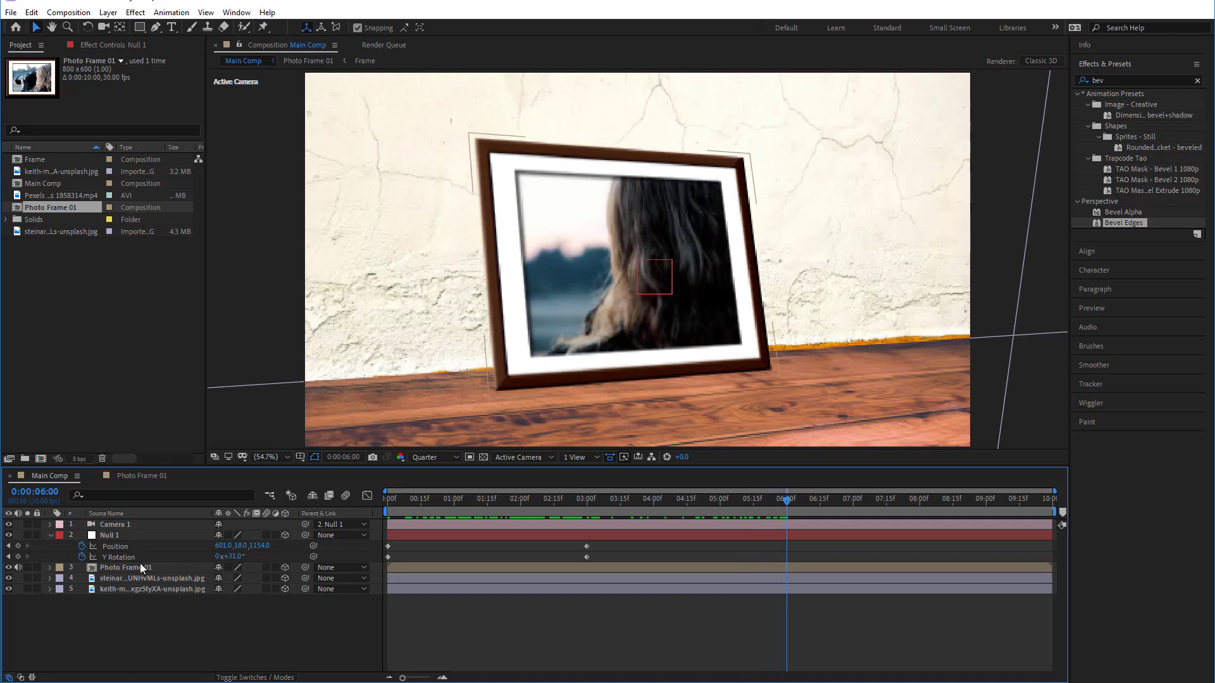
pyautogui.click(50, 536)
pyautogui.click(50, 536)
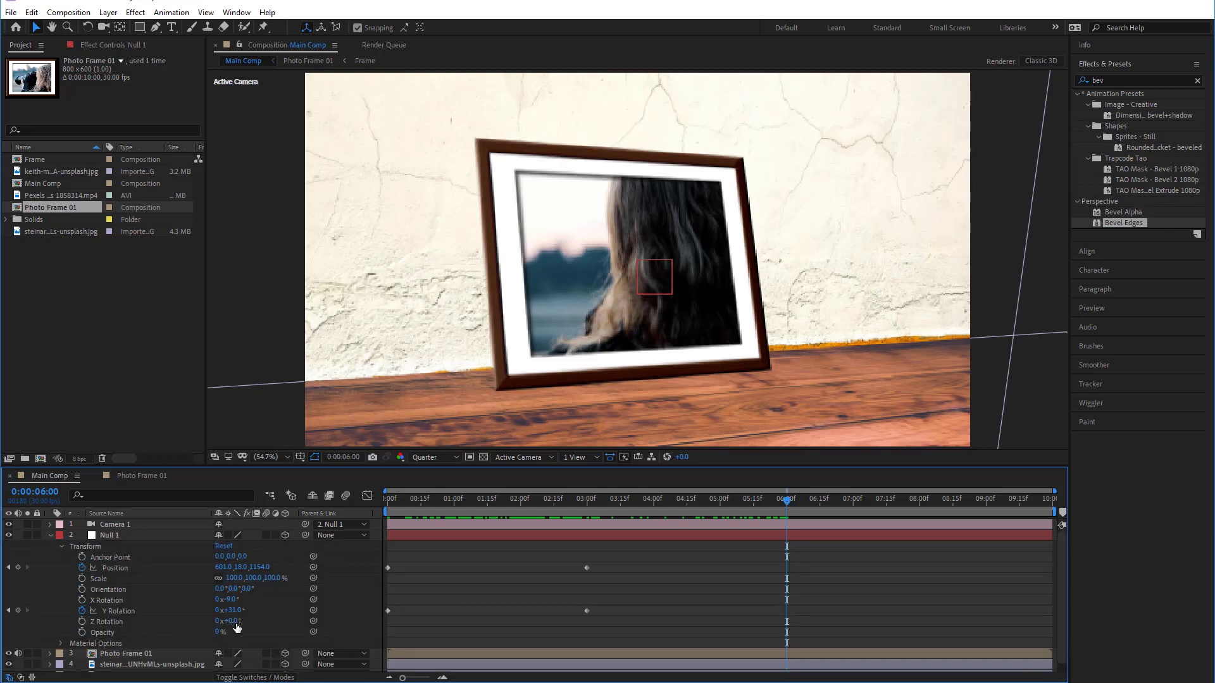
pyautogui.moveTo(237, 627); pyautogui.dragTo(225, 599)
pyautogui.hotkey('ctrl', 'z')
pyautogui.click(82, 600)
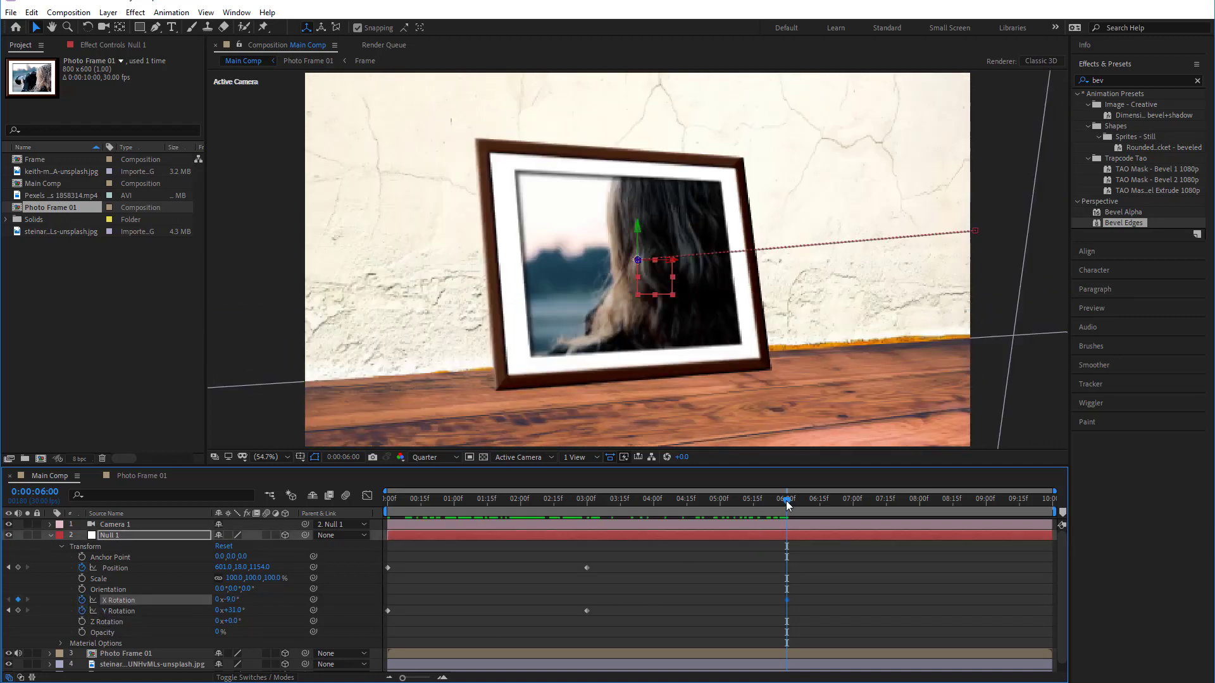
pyautogui.moveTo(788, 505); pyautogui.dragTo(588, 530)
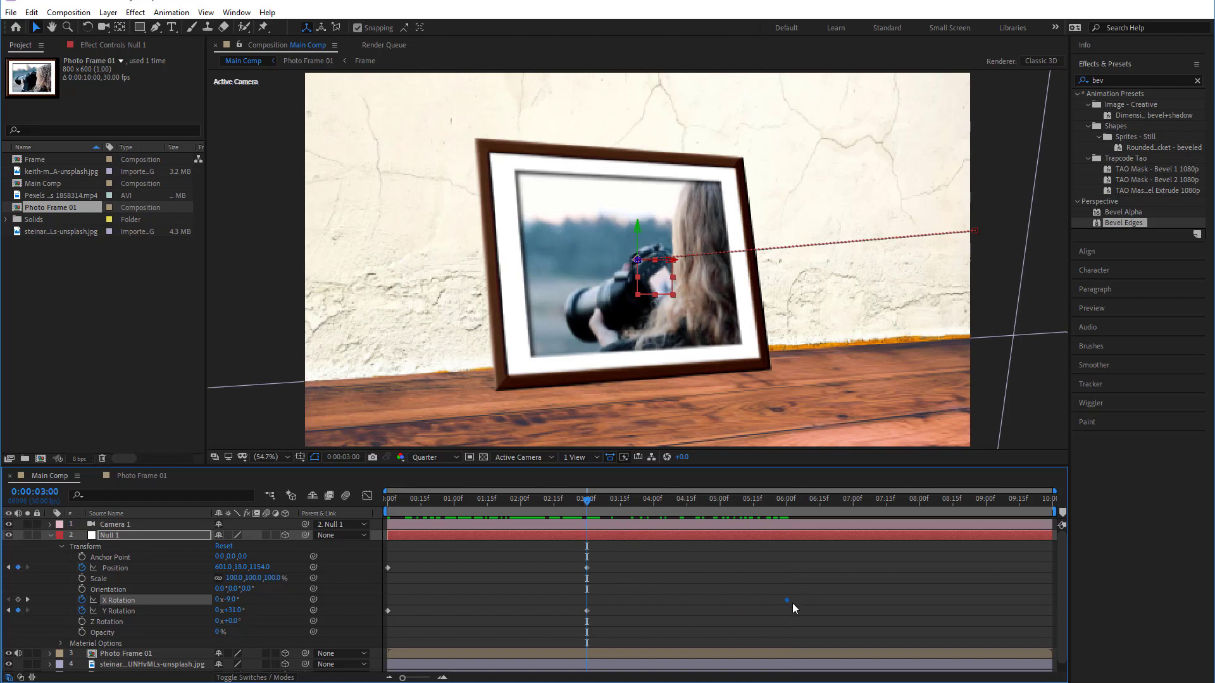
pyautogui.moveTo(787, 600); pyautogui.dragTo(587, 600)
# At 0:00:05:01, keyframe the null with X Rotation -39°, Y Rotation -4° and a position of about 1027, -596, 882
pyautogui.click(722, 503)
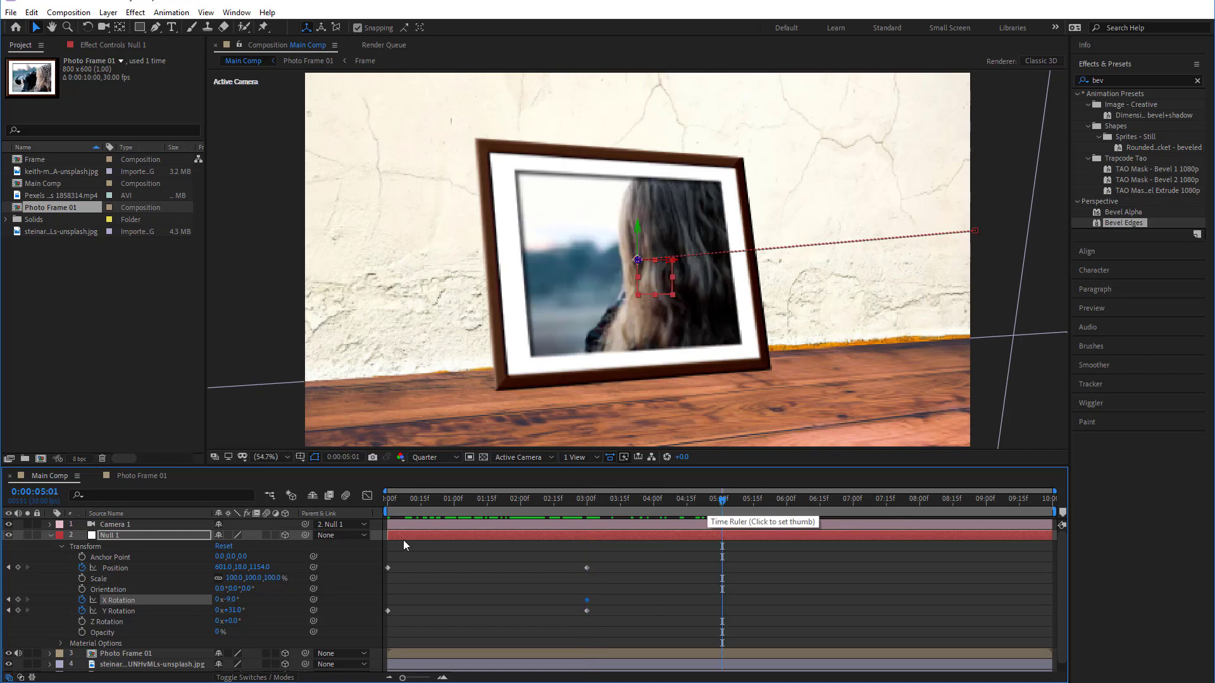
pyautogui.moveTo(229, 602); pyautogui.dragTo(459, 542)
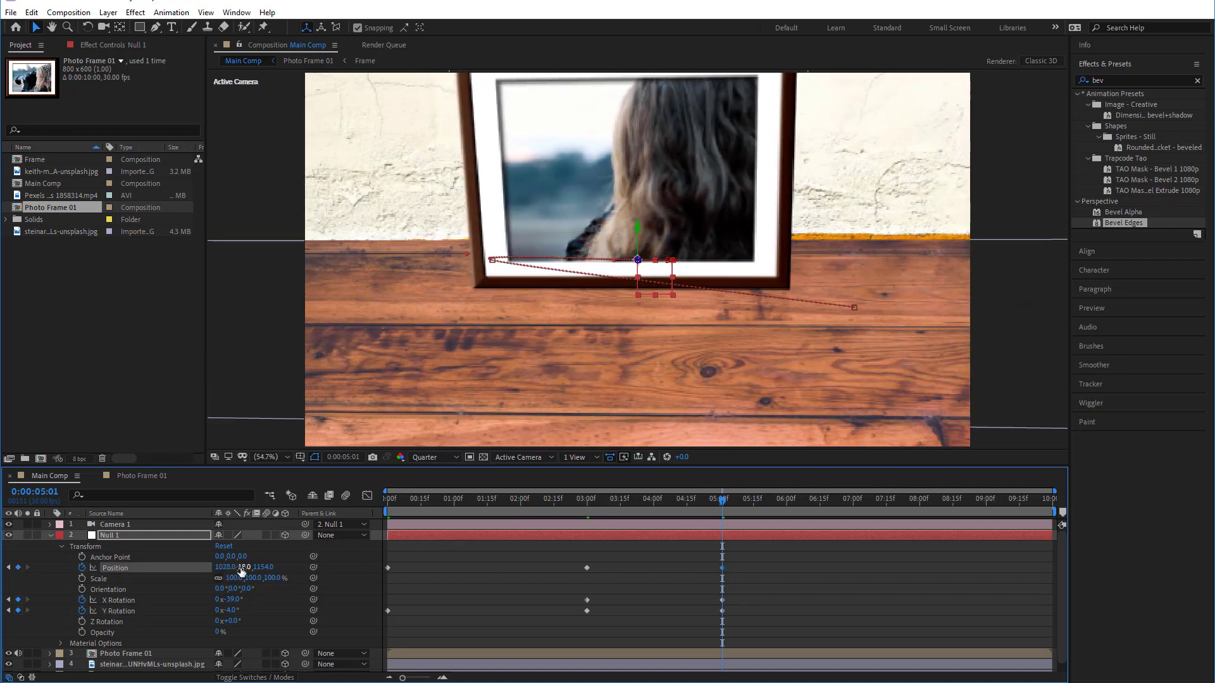
pyautogui.moveTo(241, 572); pyautogui.dragTo(19, 574)
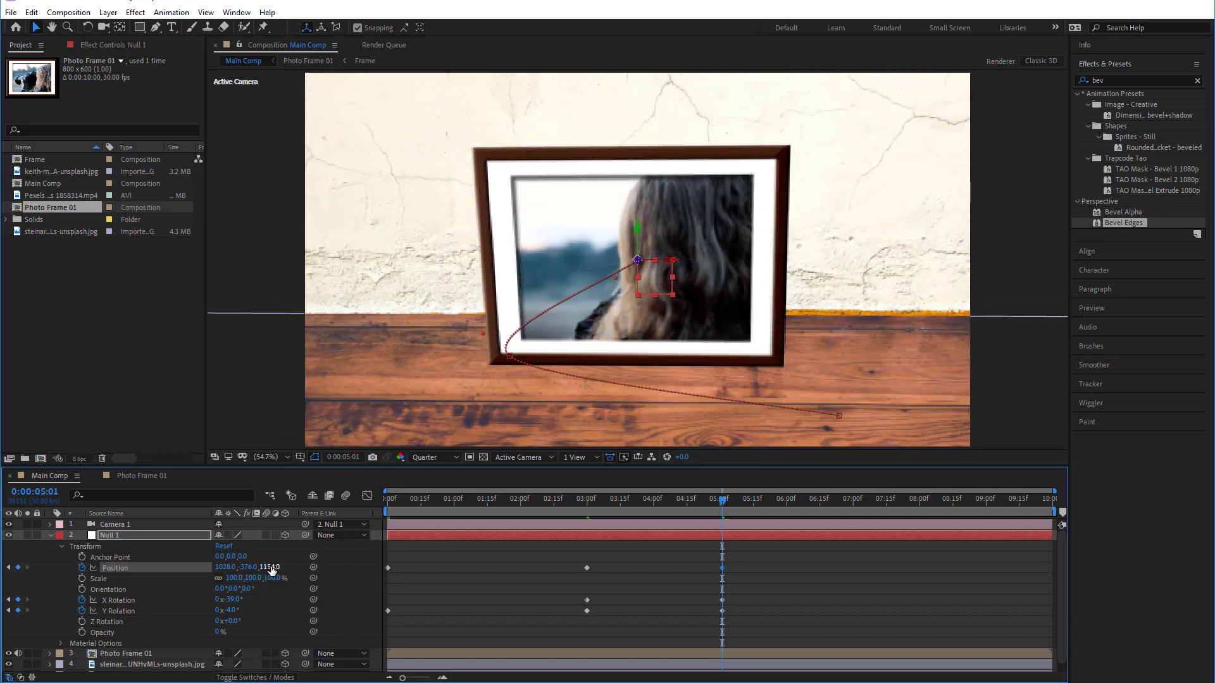
pyautogui.moveTo(247, 568); pyautogui.dragTo(226, 567)
pyautogui.moveTo(267, 566); pyautogui.dragTo(98, 603)
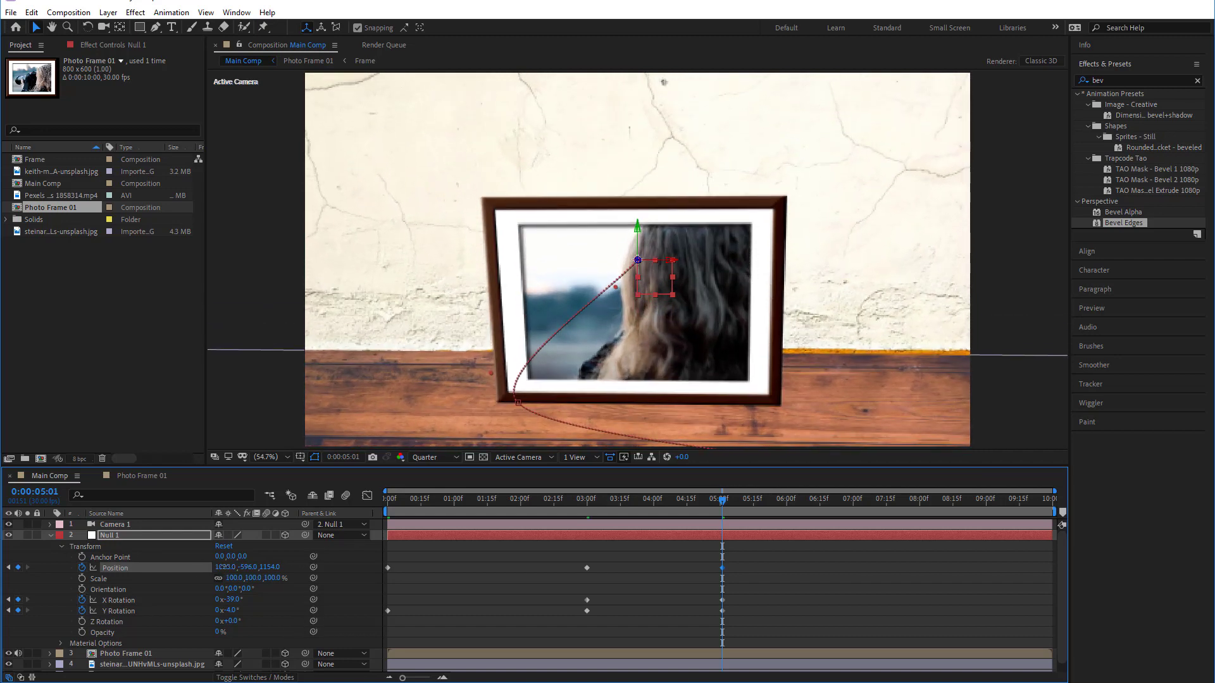
pyautogui.moveTo(223, 567); pyautogui.dragTo(141, 594)
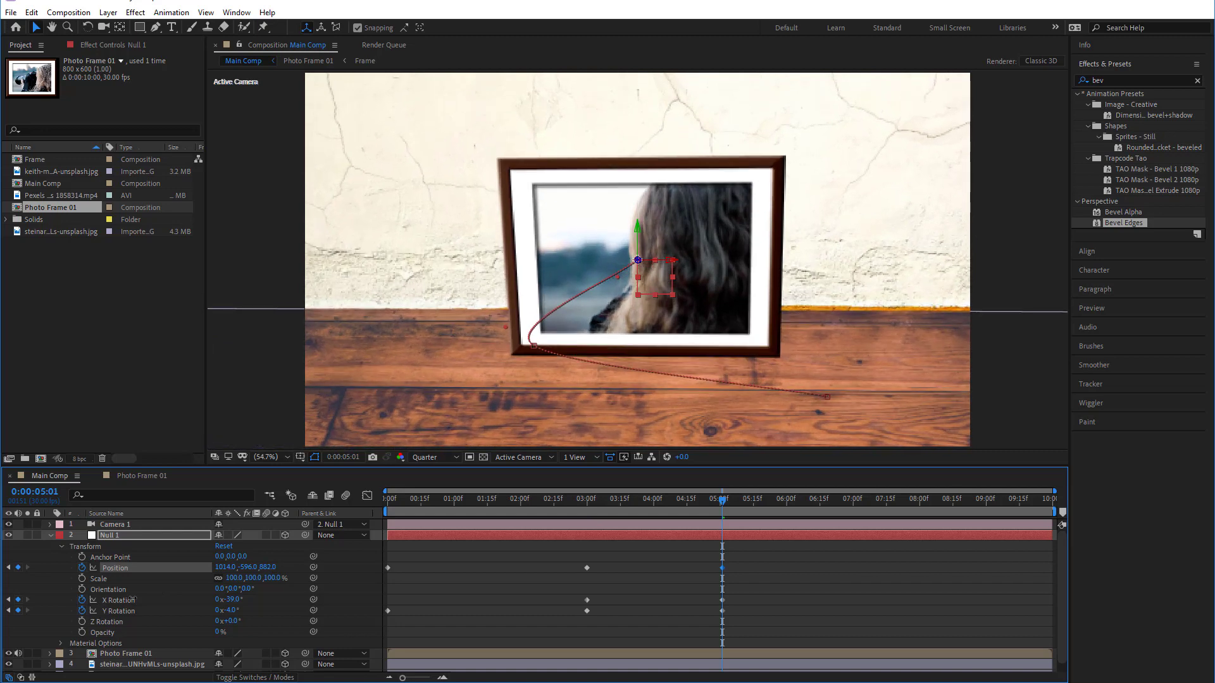
pyautogui.moveTo(222, 568); pyautogui.dragTo(232, 570)
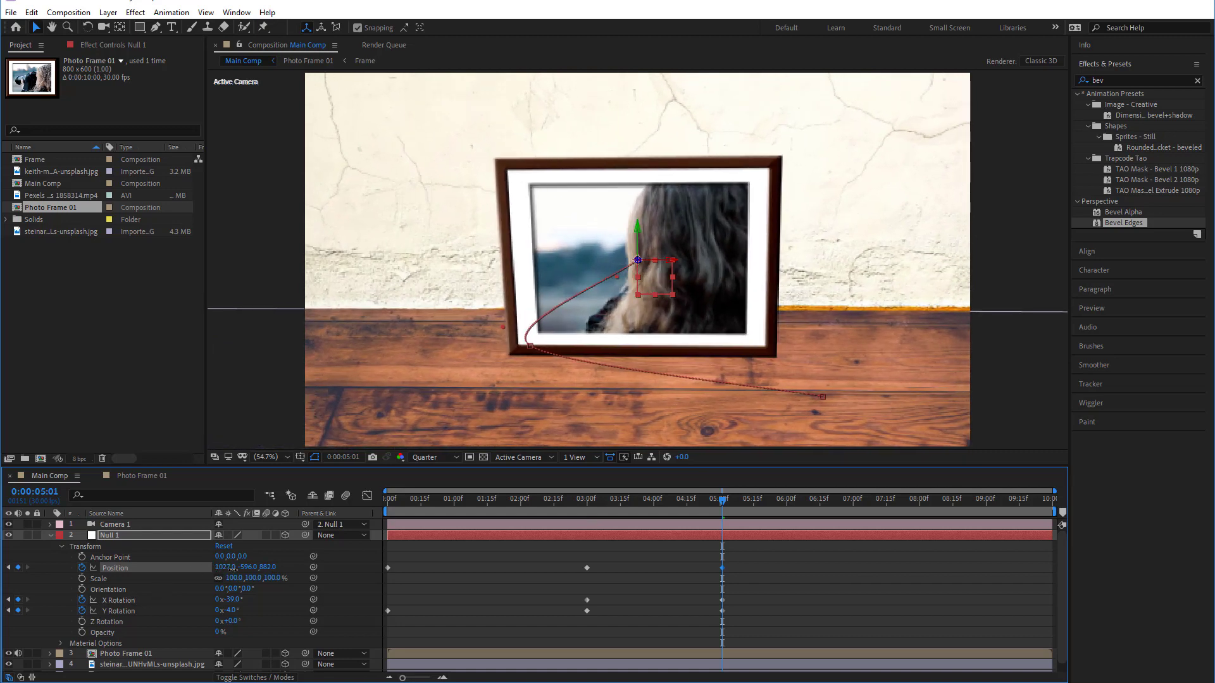
# Apply Easy Ease to all of the null's position and rotation keyframes
pyautogui.click(669, 601)
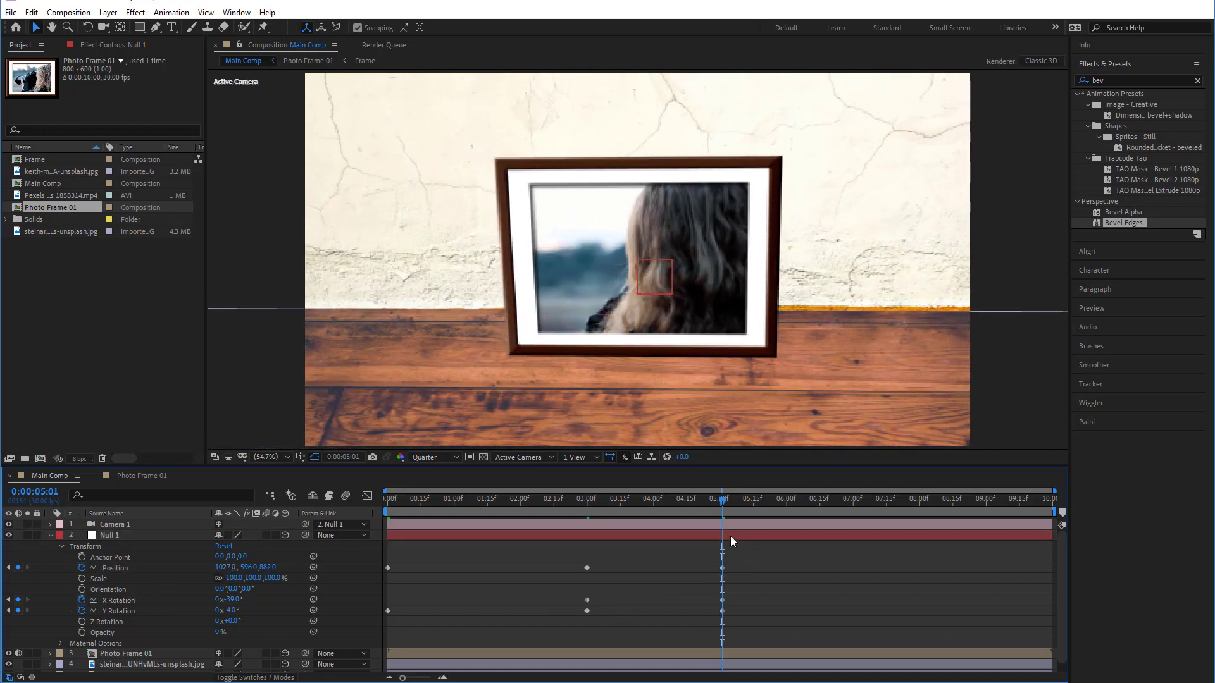
pyautogui.click(730, 537)
pyautogui.moveTo(759, 561); pyautogui.dragTo(354, 655)
pyautogui.rightClick(387, 612)
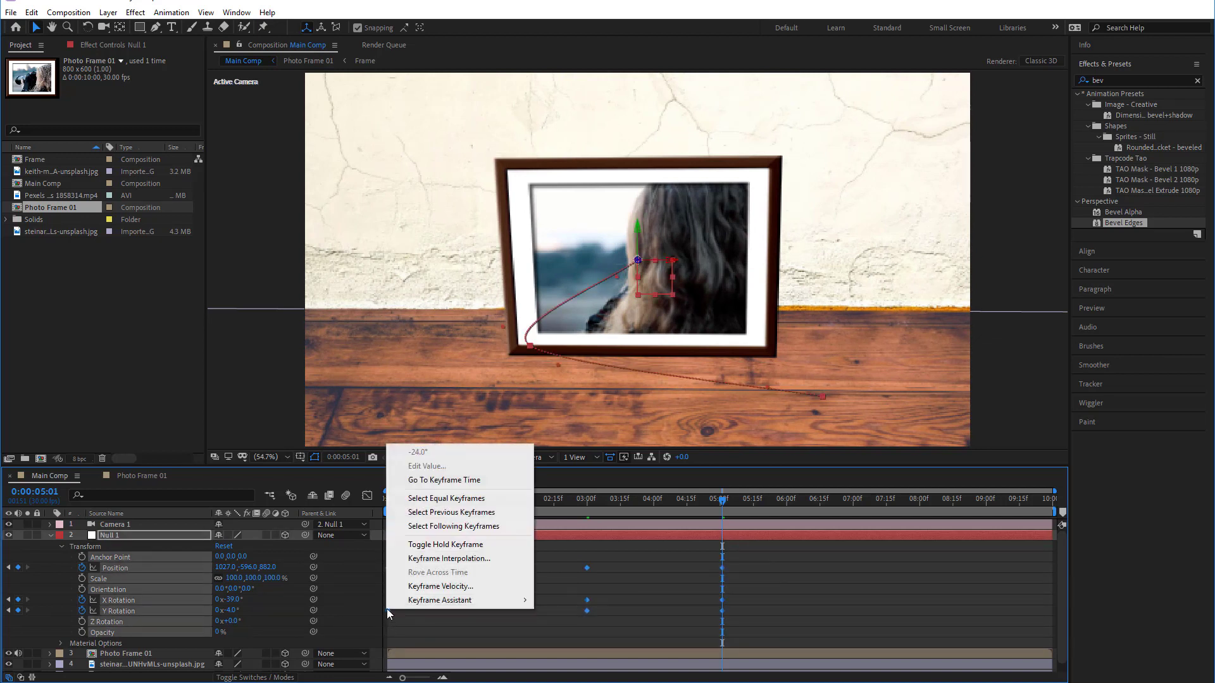
pyautogui.moveTo(437, 602)
pyautogui.click(704, 516)
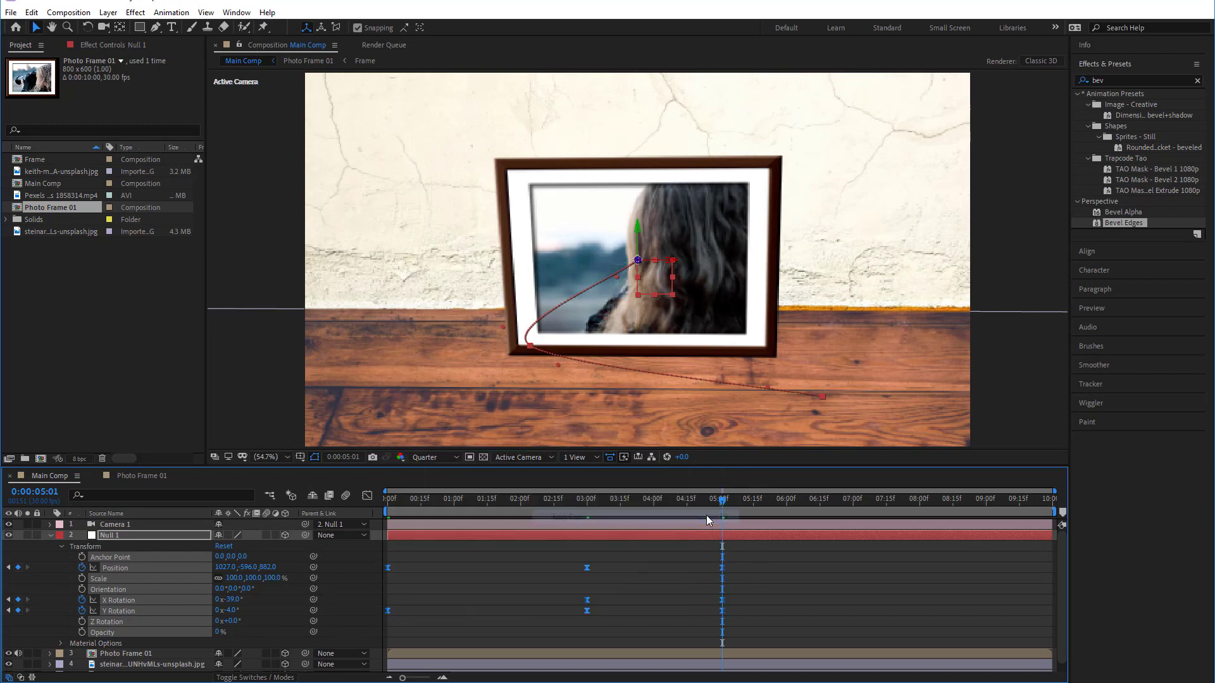
# Move the null's last set of keyframes to 6 seconds and end the work area there
pyautogui.moveTo(739, 556); pyautogui.dragTo(370, 644)
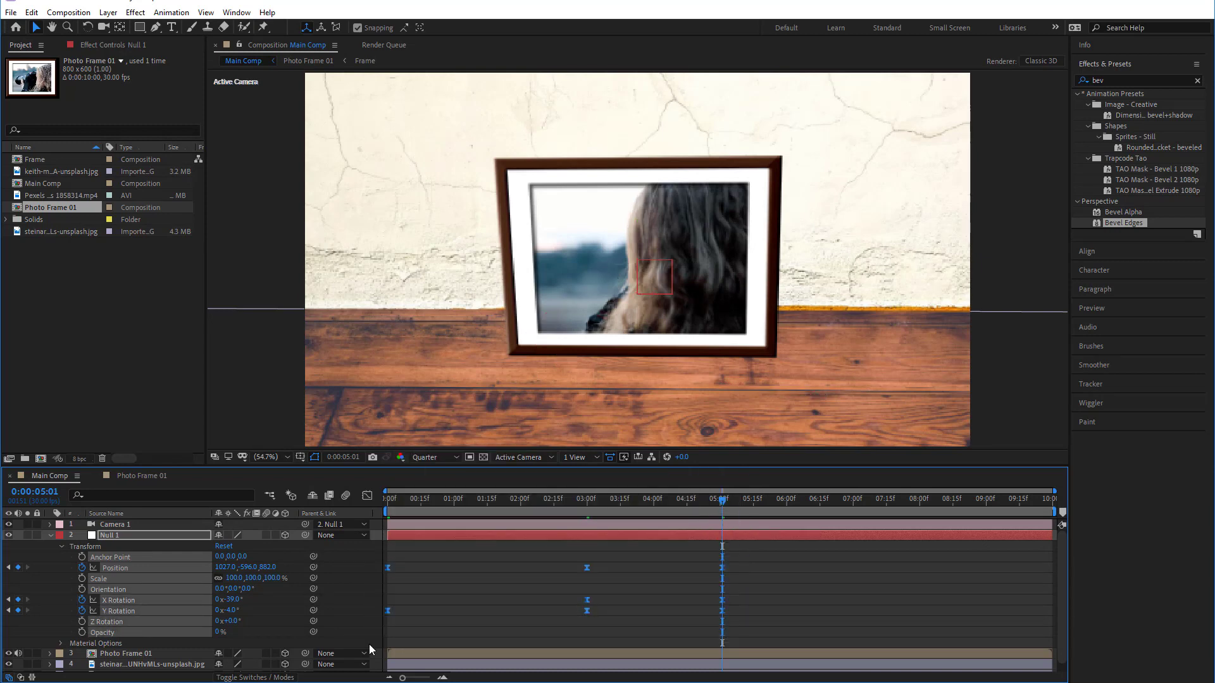
pyautogui.click(515, 617)
pyautogui.moveTo(747, 548); pyautogui.dragTo(713, 622)
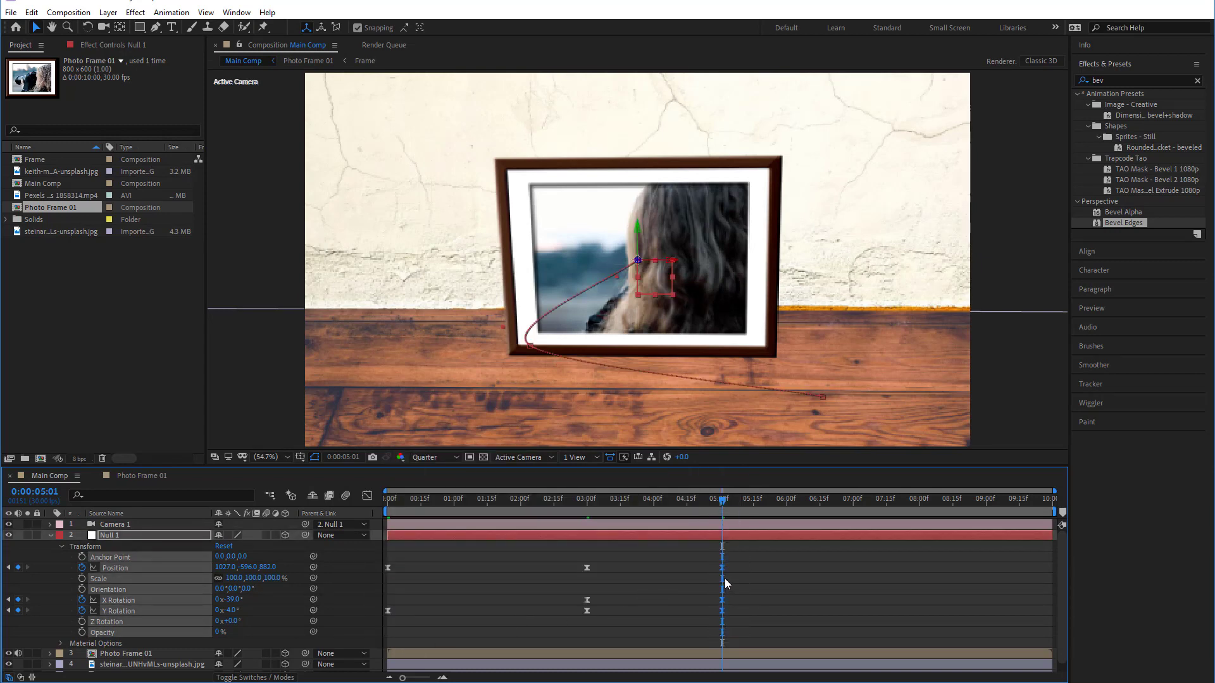
pyautogui.moveTo(724, 567); pyautogui.dragTo(780, 558)
pyautogui.click(782, 505)
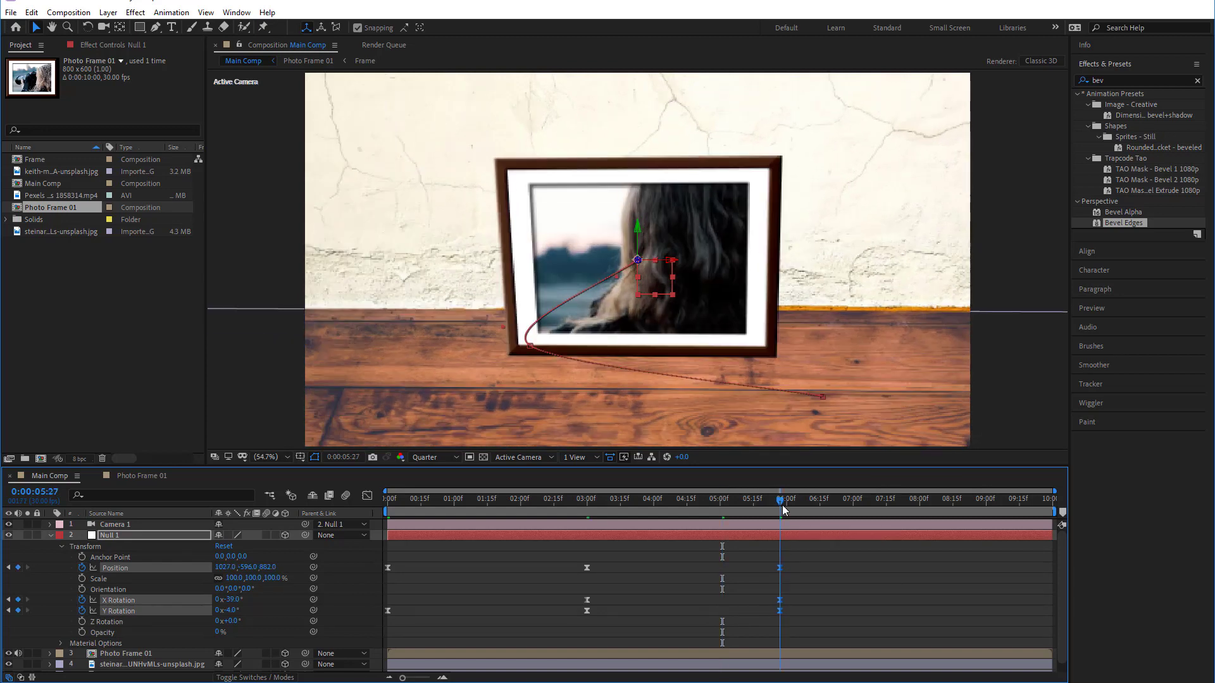
pyautogui.click(824, 579)
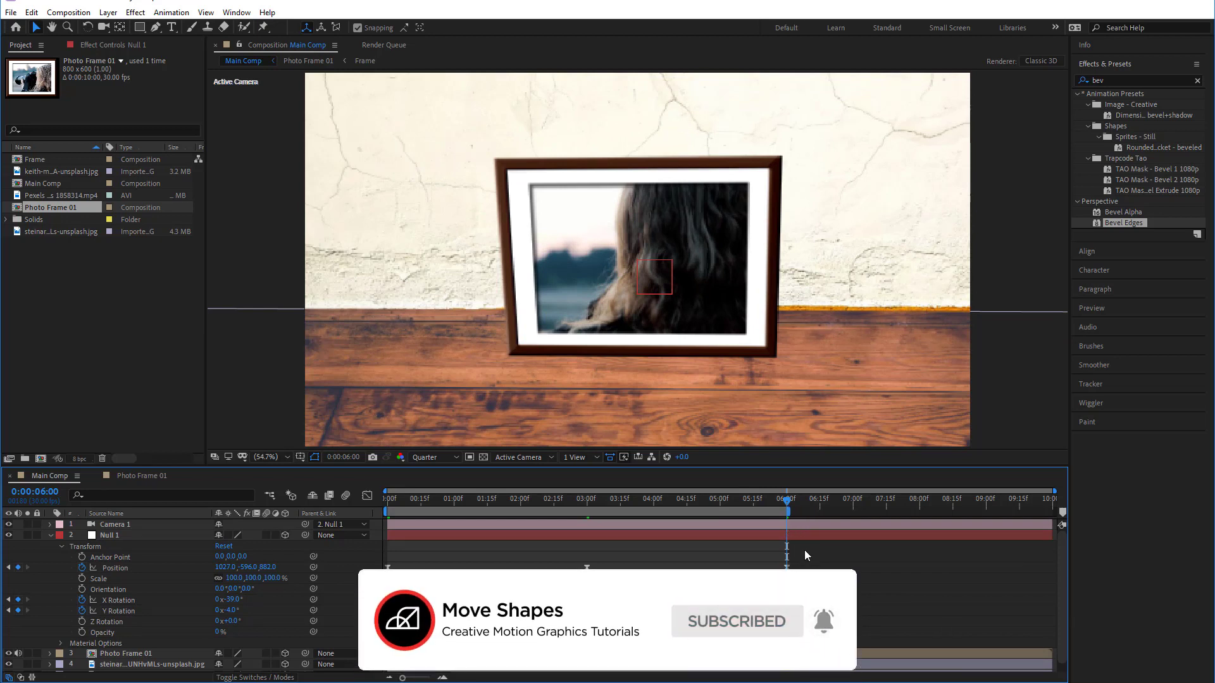
# Clear the effects search, play the camera animation from 0 seconds, return to the start and collapse the null's properties
pyautogui.click(1198, 81)
pyautogui.click(1126, 65)
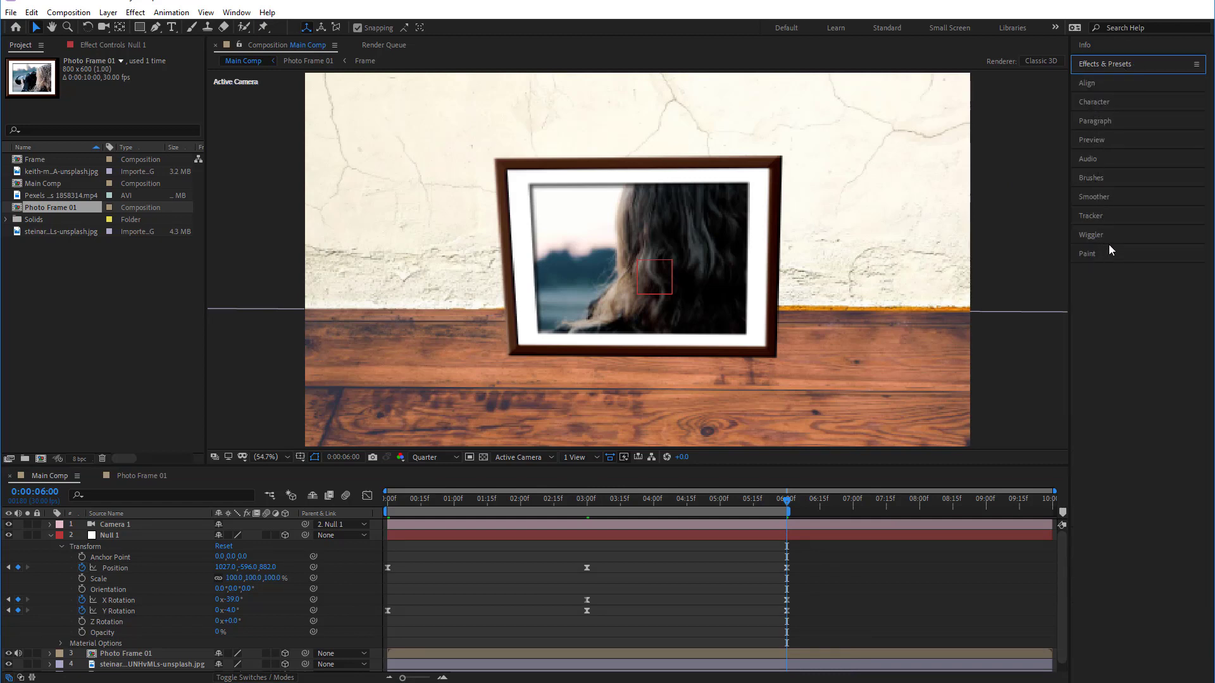
pyautogui.click(1107, 141)
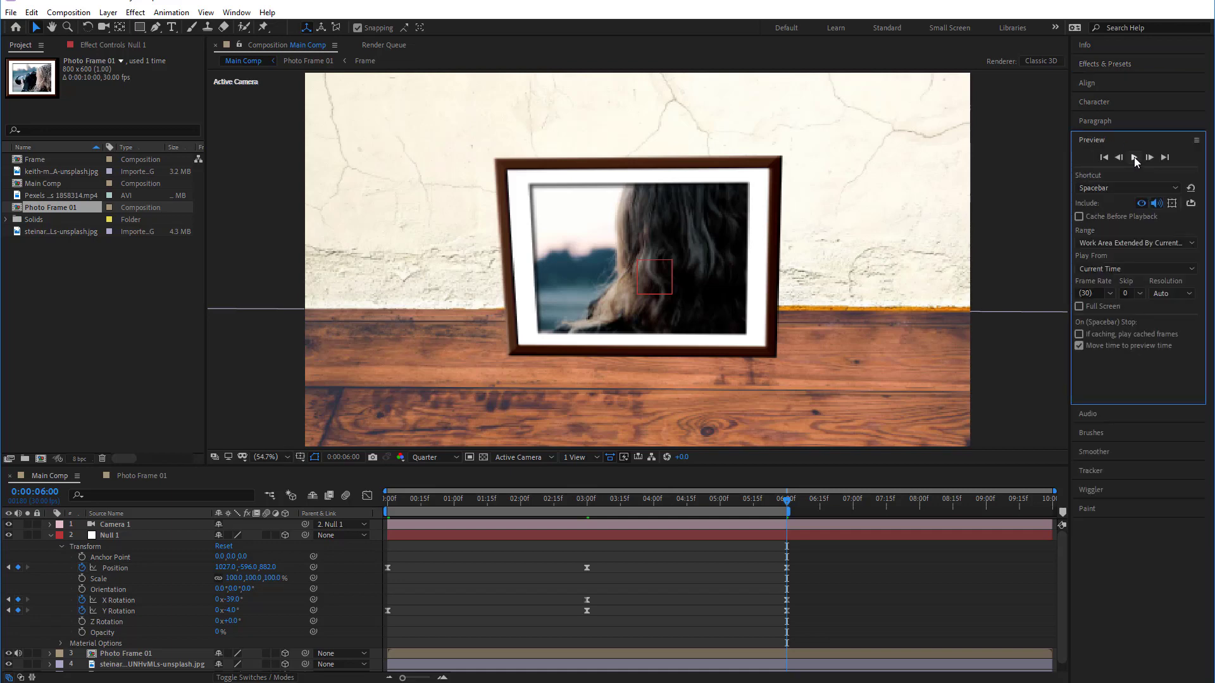
pyautogui.click(1134, 157)
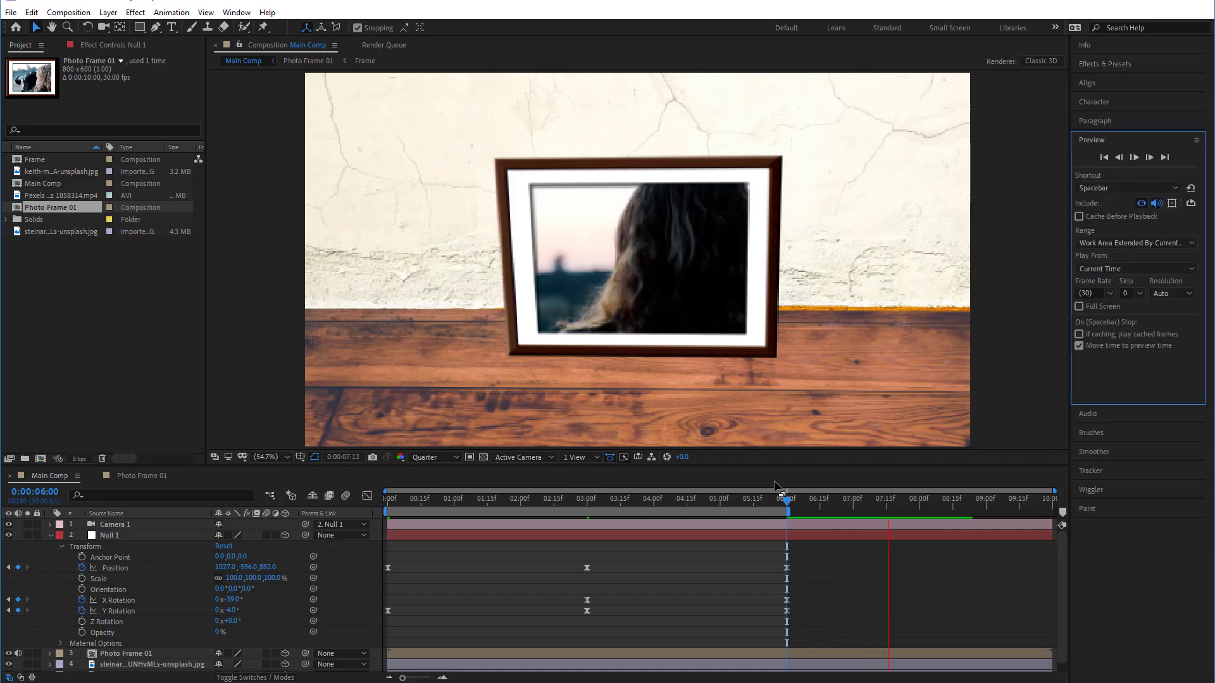
pyautogui.moveTo(727, 506); pyautogui.dragTo(332, 519)
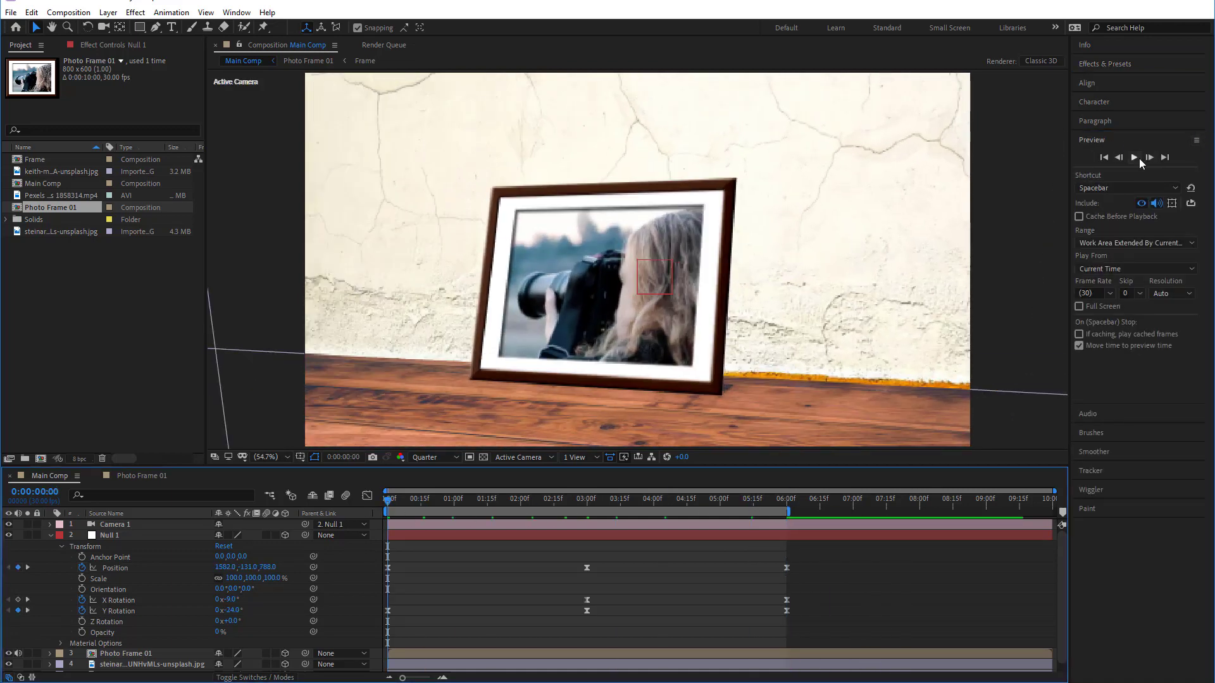
pyautogui.click(1136, 156)
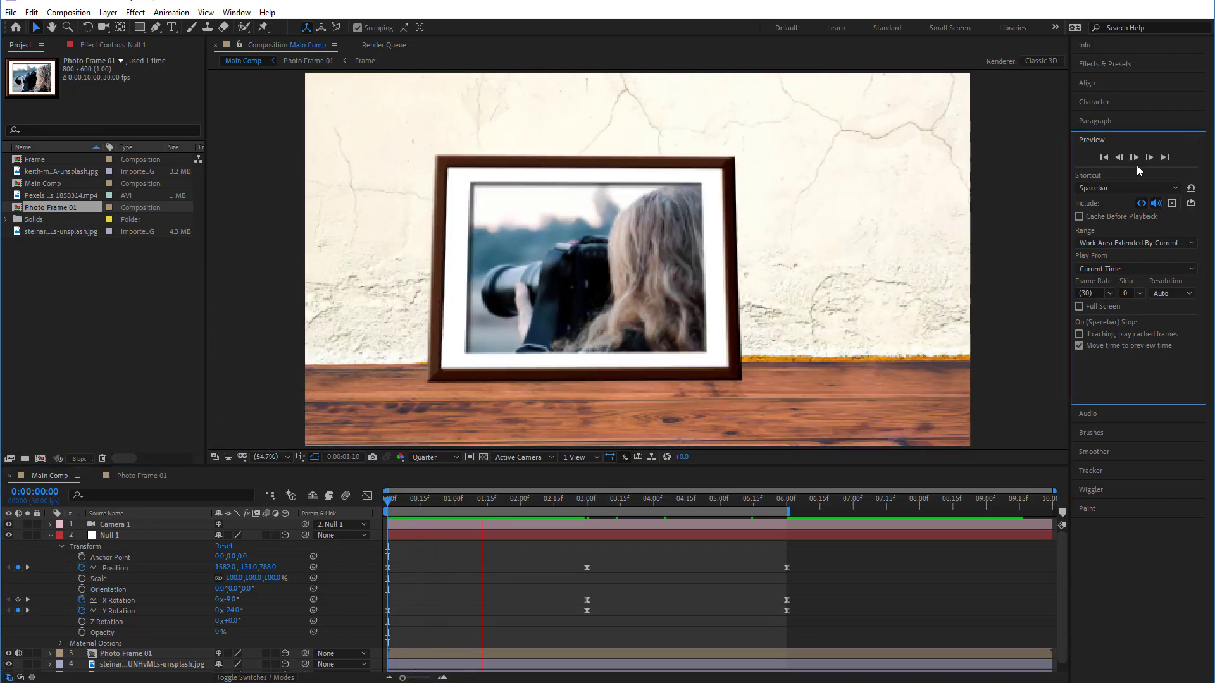
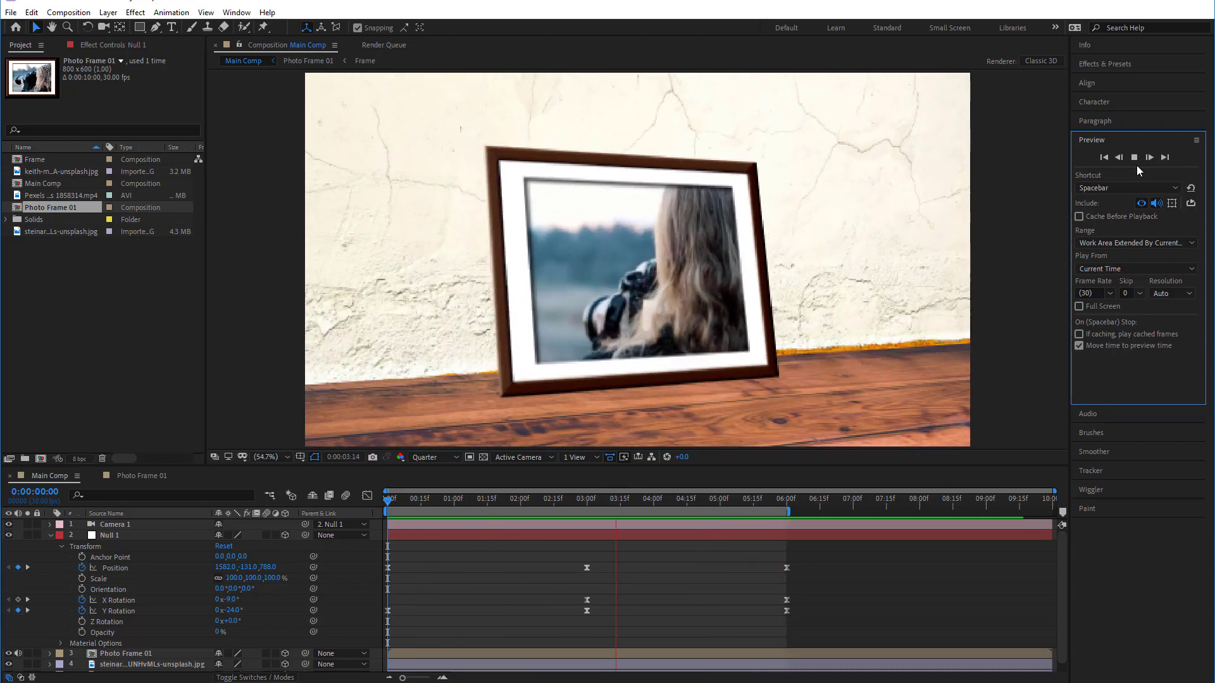
pyautogui.click(646, 502)
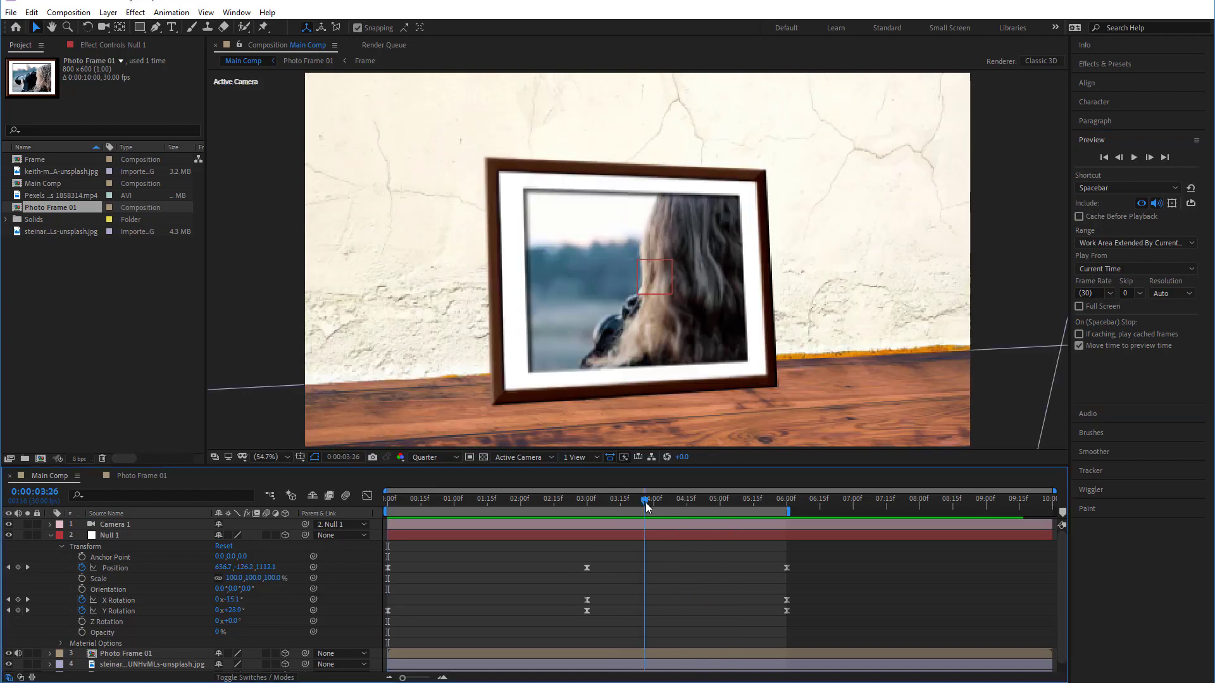
pyautogui.press('Home')
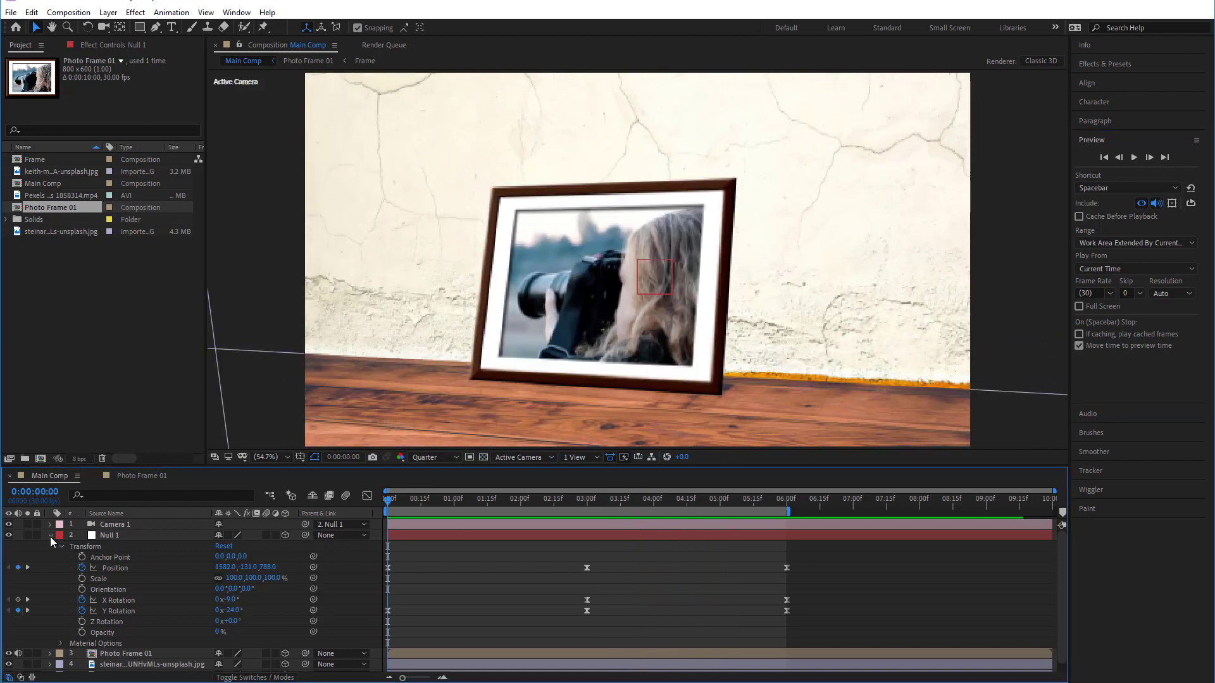
pyautogui.click(50, 537)
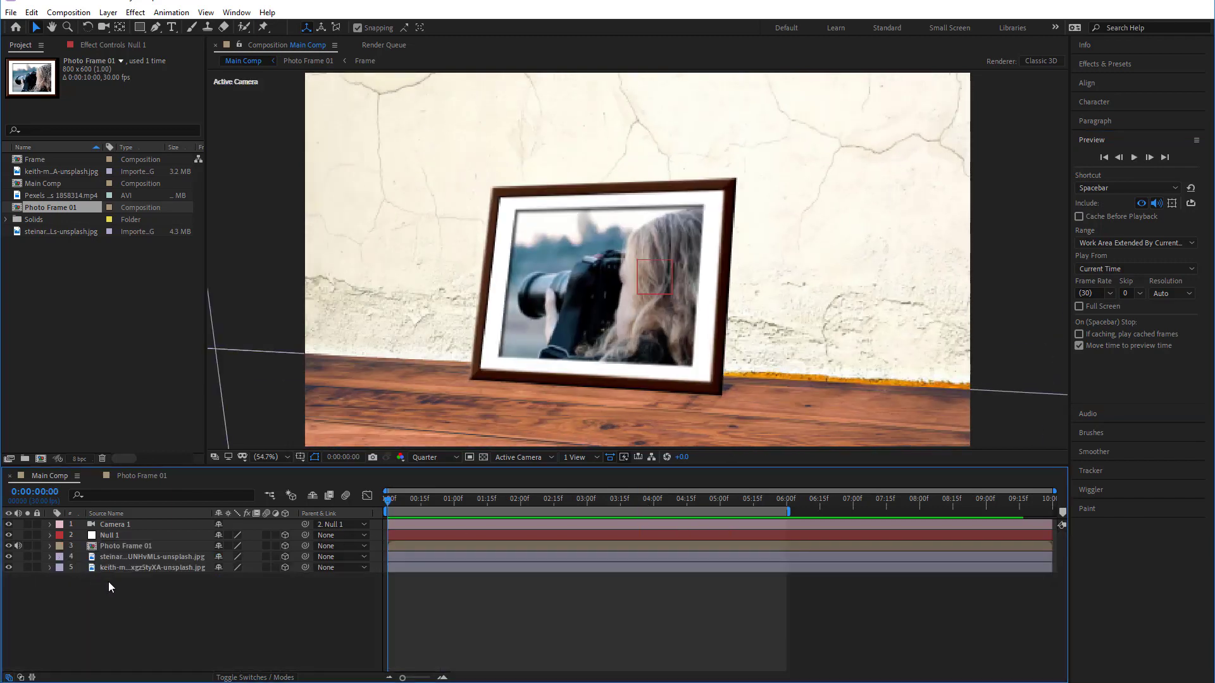
# Duplicate the Photo Frame 01 composition in the project
pyautogui.click(61, 207)
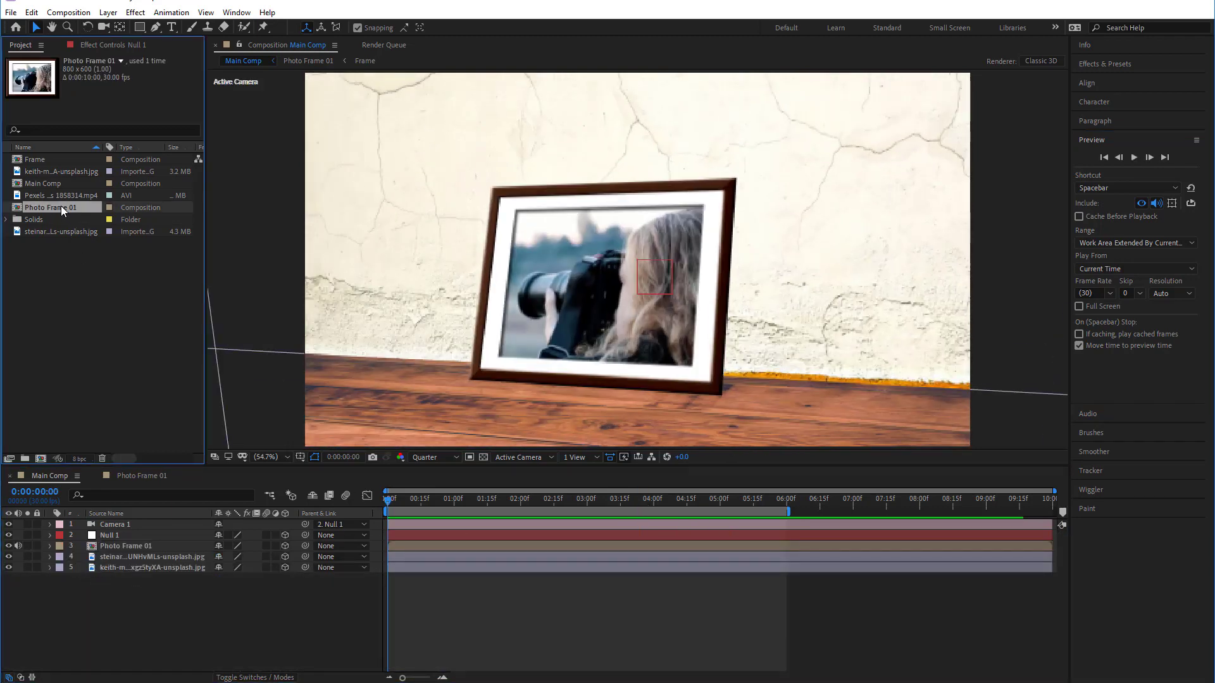
pyautogui.rightClick(39, 208)
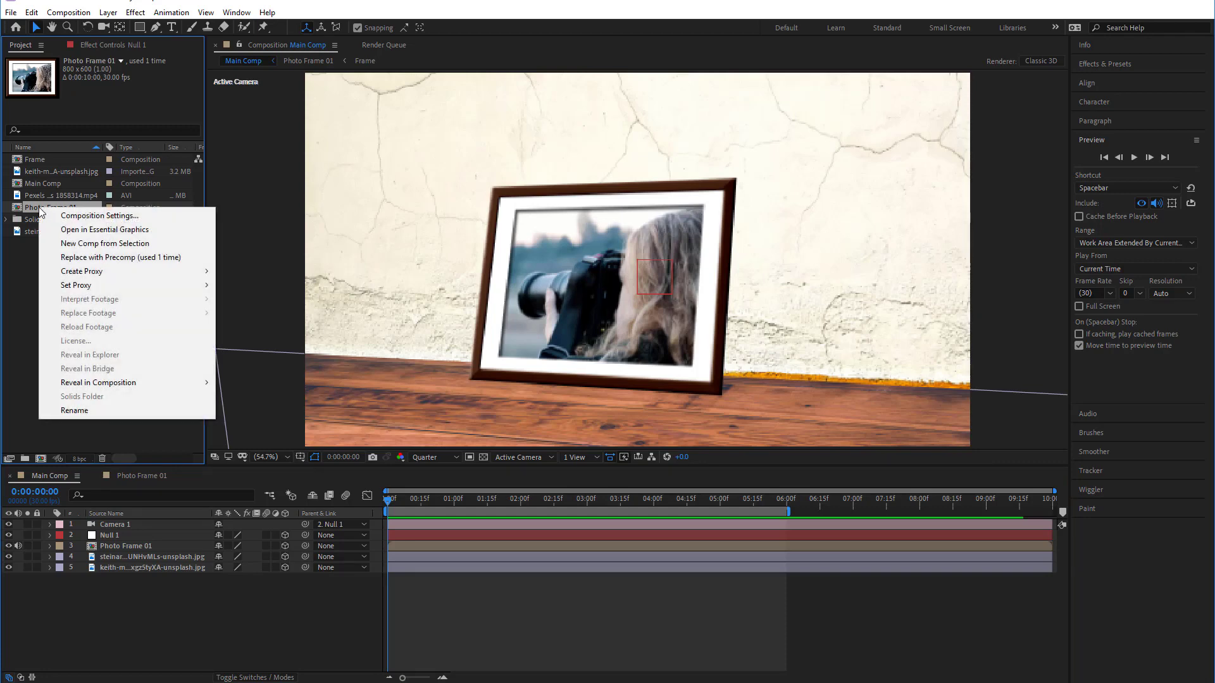
pyautogui.press('Escape')
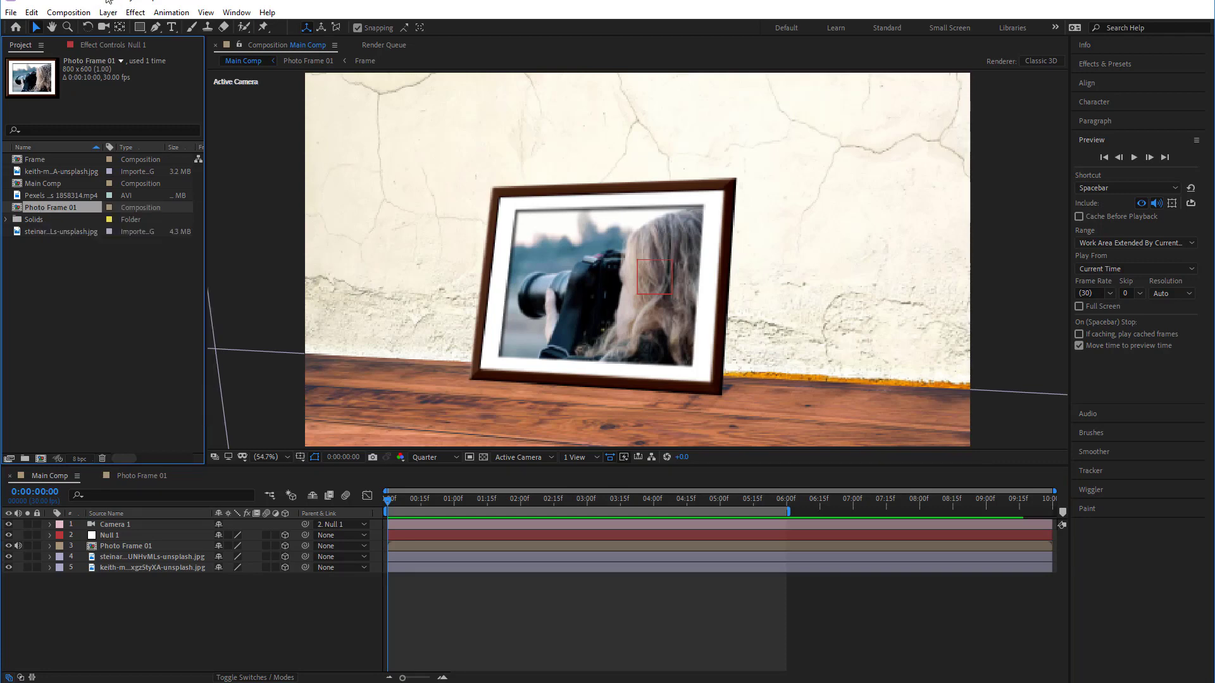
pyautogui.click(73, 14)
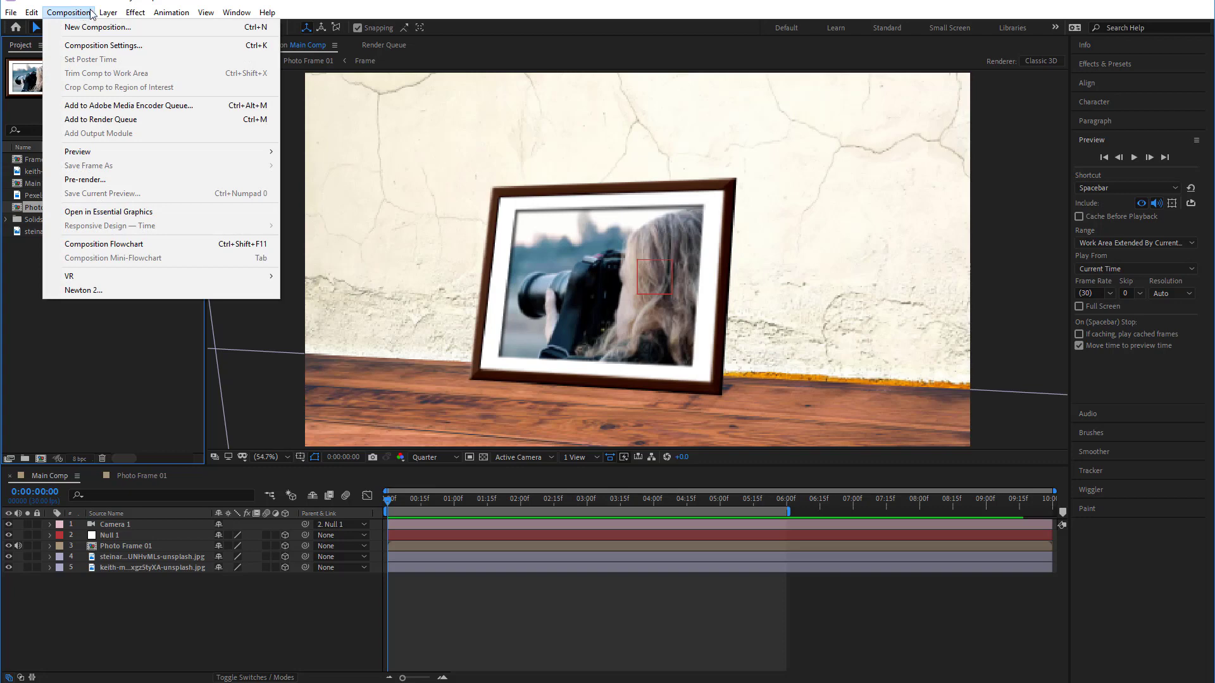
pyautogui.moveTo(38, 15)
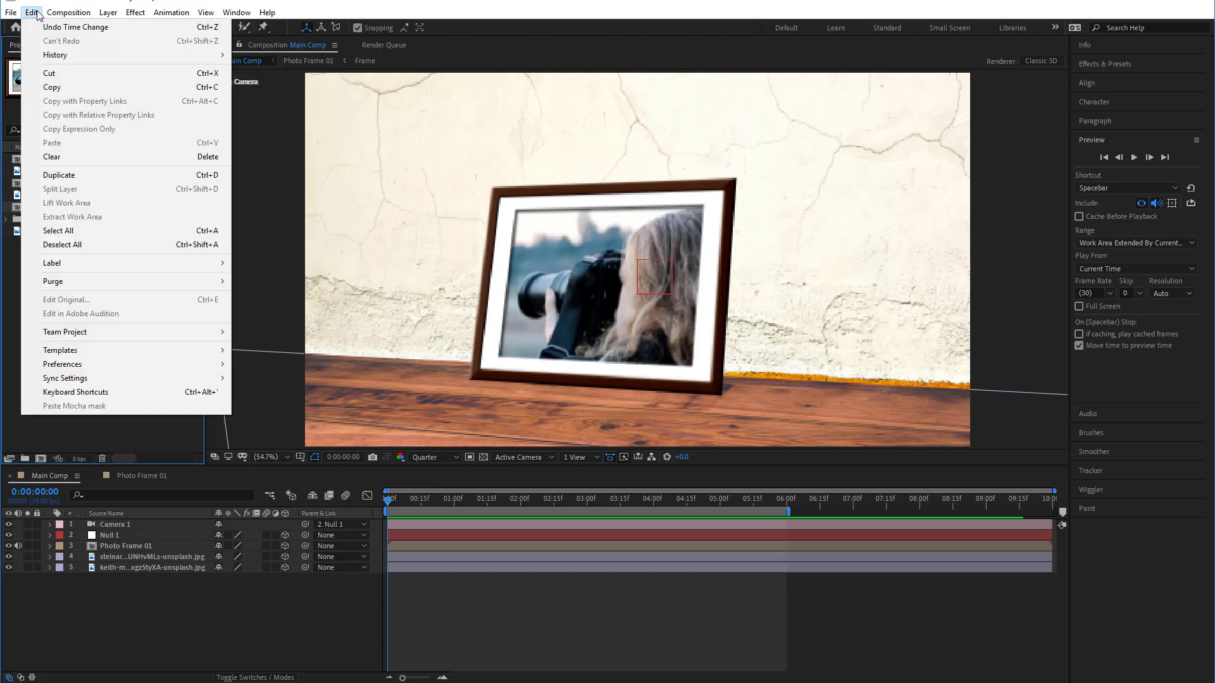
pyautogui.click(87, 178)
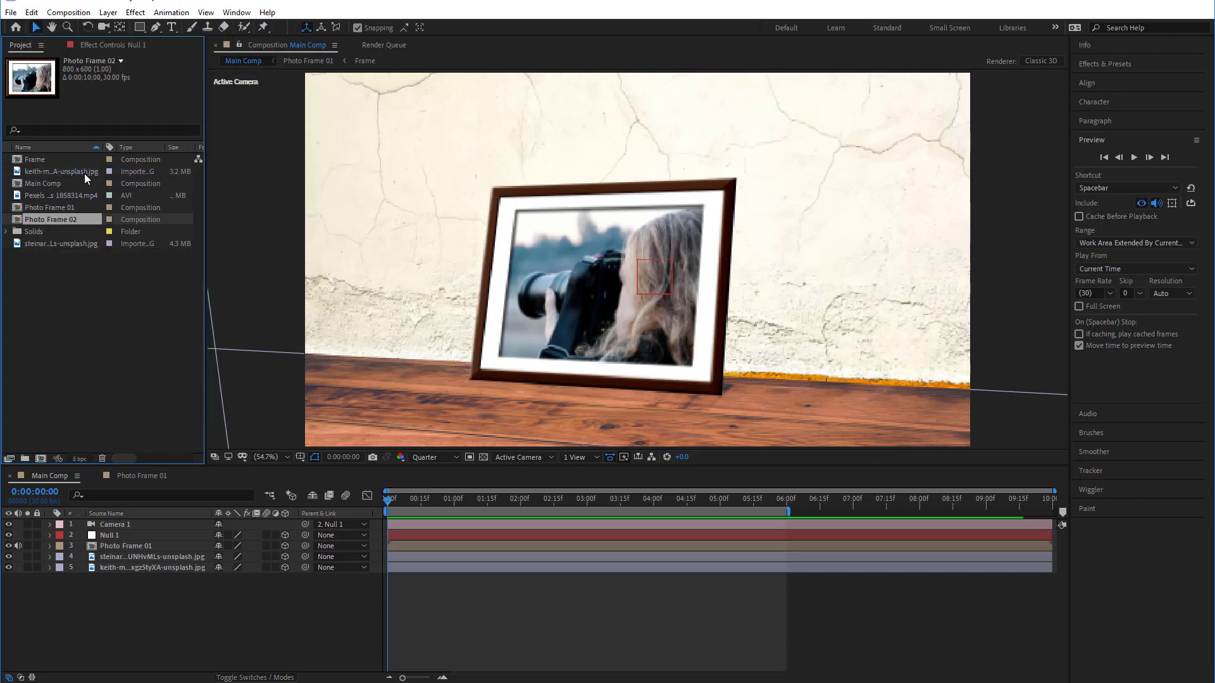
# Open Photo Frame 02, import kit-junglist-71373-unsplash.jpg and place it between the Frame layer and the Pexels video
pyautogui.doubleClick(67, 219)
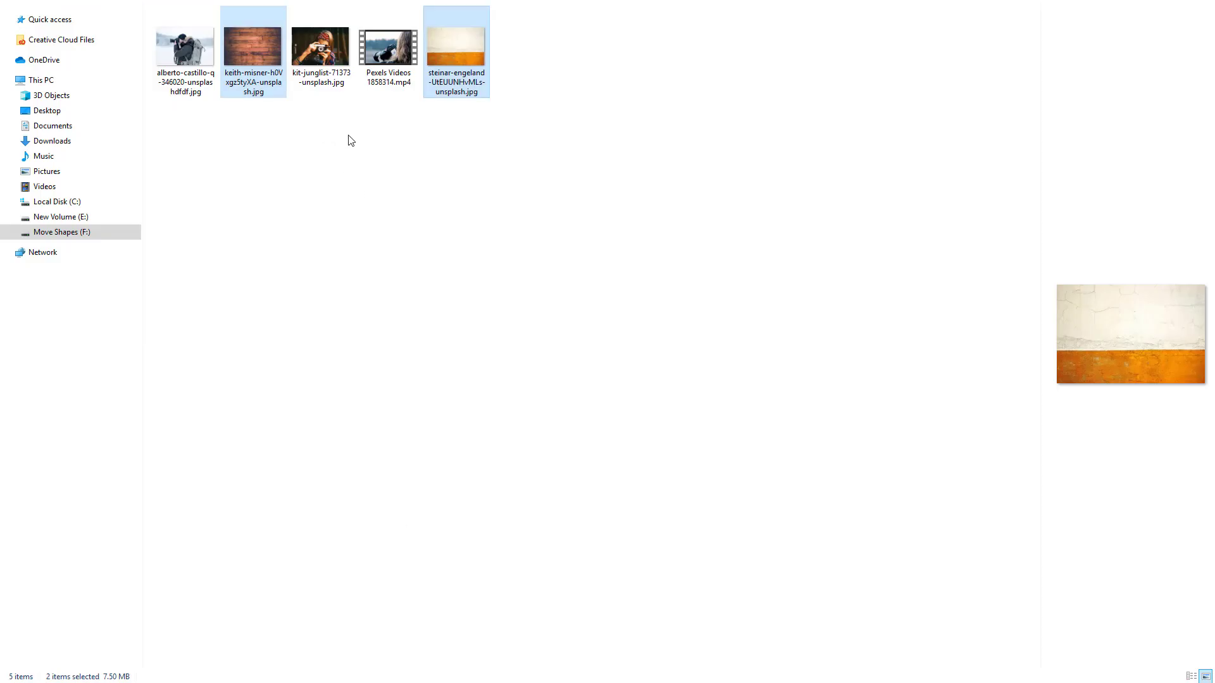
pyautogui.click(352, 140)
pyautogui.moveTo(323, 70); pyautogui.dragTo(67, 359)
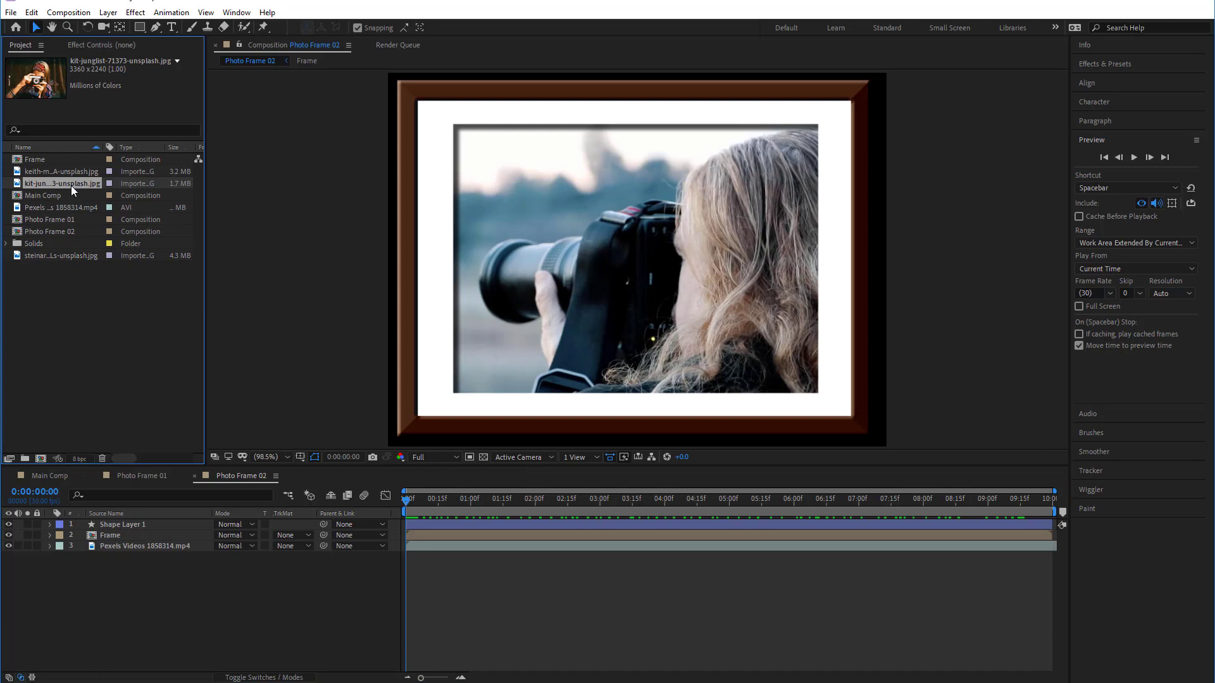
pyautogui.moveTo(71, 185); pyautogui.dragTo(129, 541)
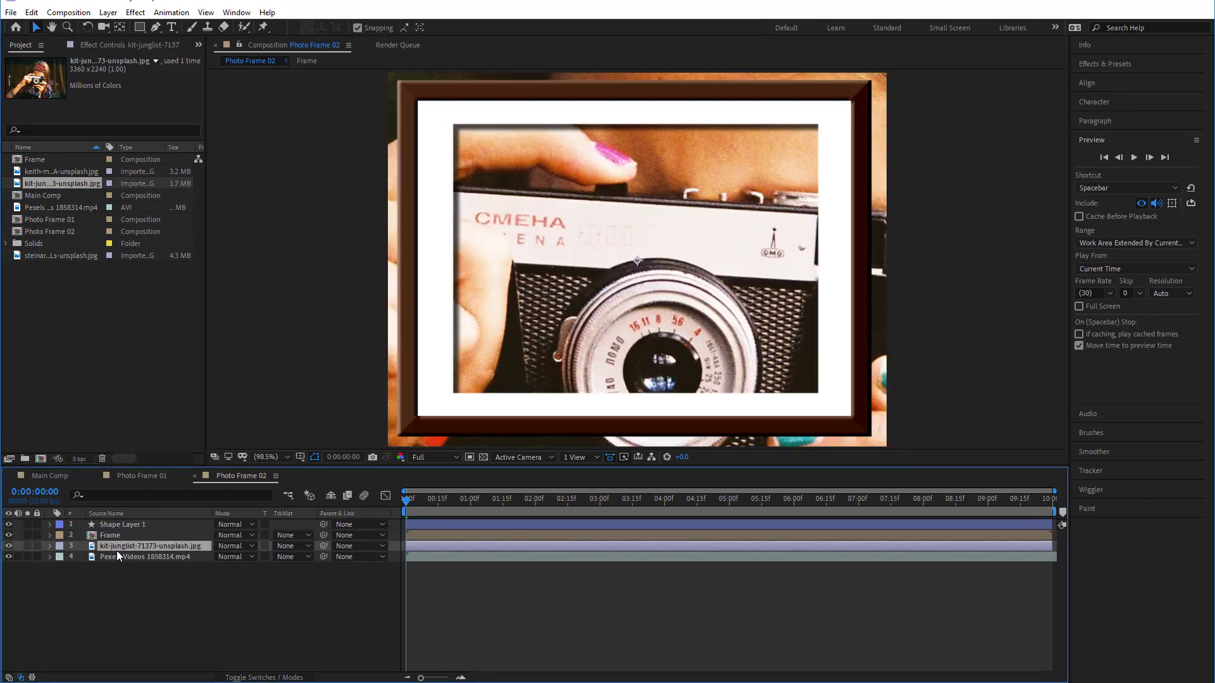
# Hide the Pexels video in Photo Frame 02 and scale kit-junglist-71373-unsplash.jpg to 21% so it fits the frame
pyautogui.click(10, 557)
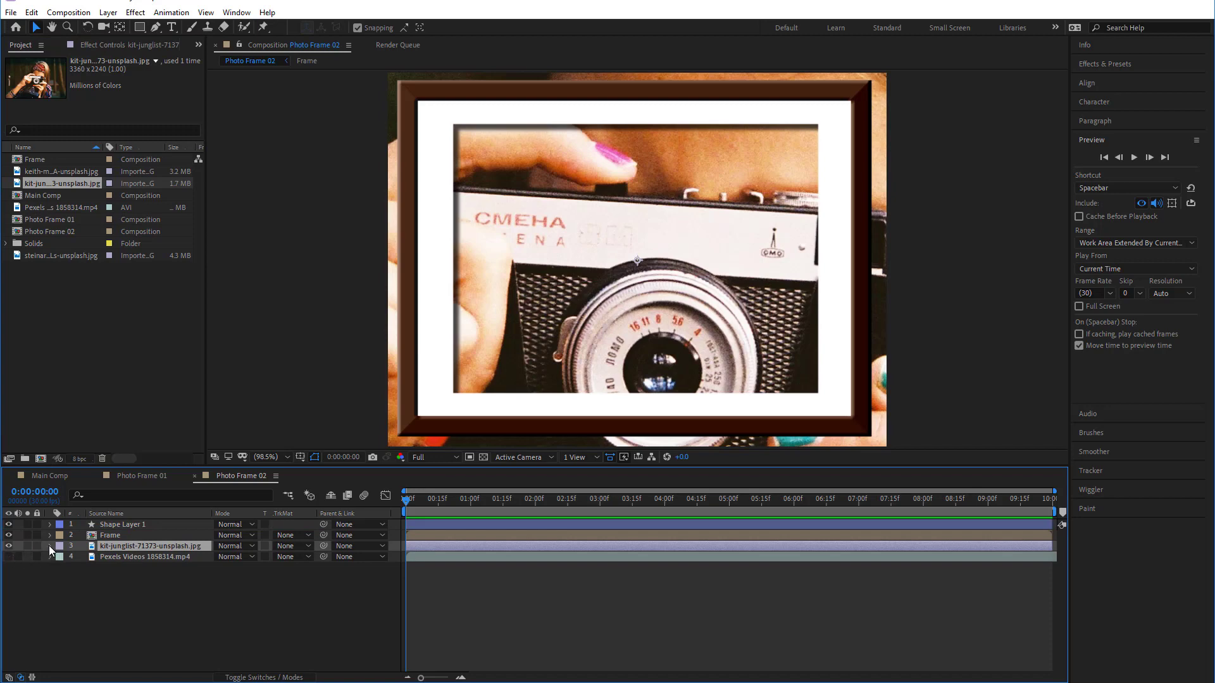
pyautogui.click(50, 546)
pyautogui.click(61, 557)
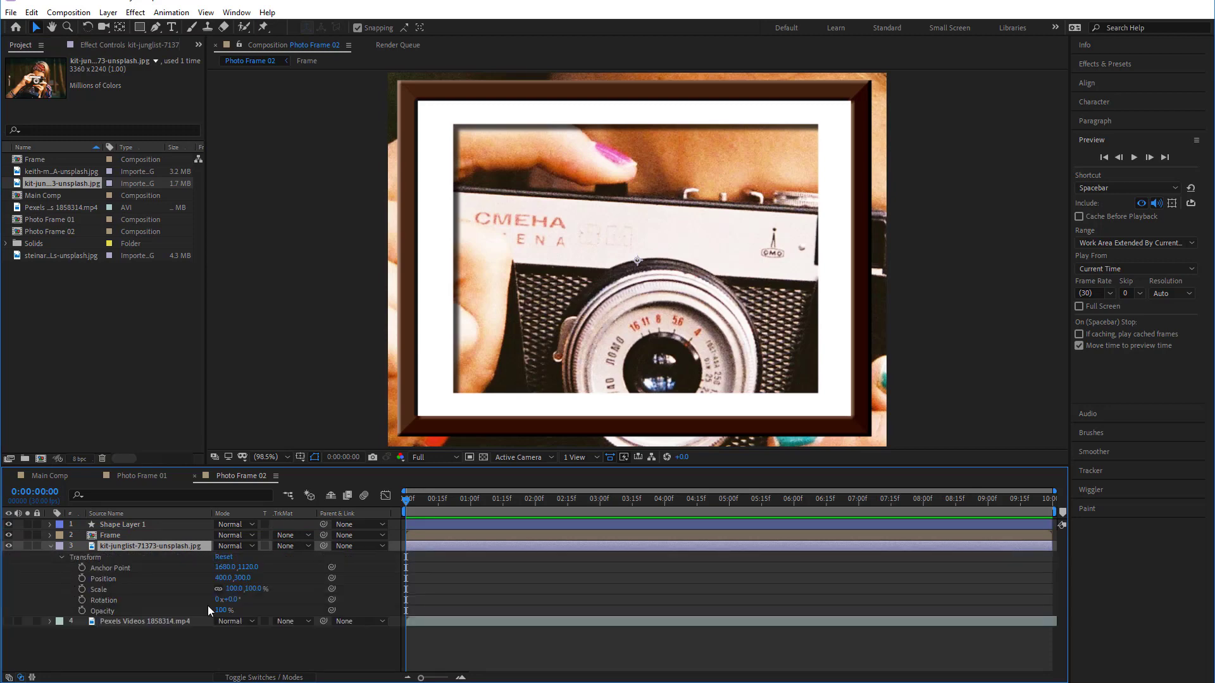
pyautogui.moveTo(256, 588); pyautogui.dragTo(201, 579)
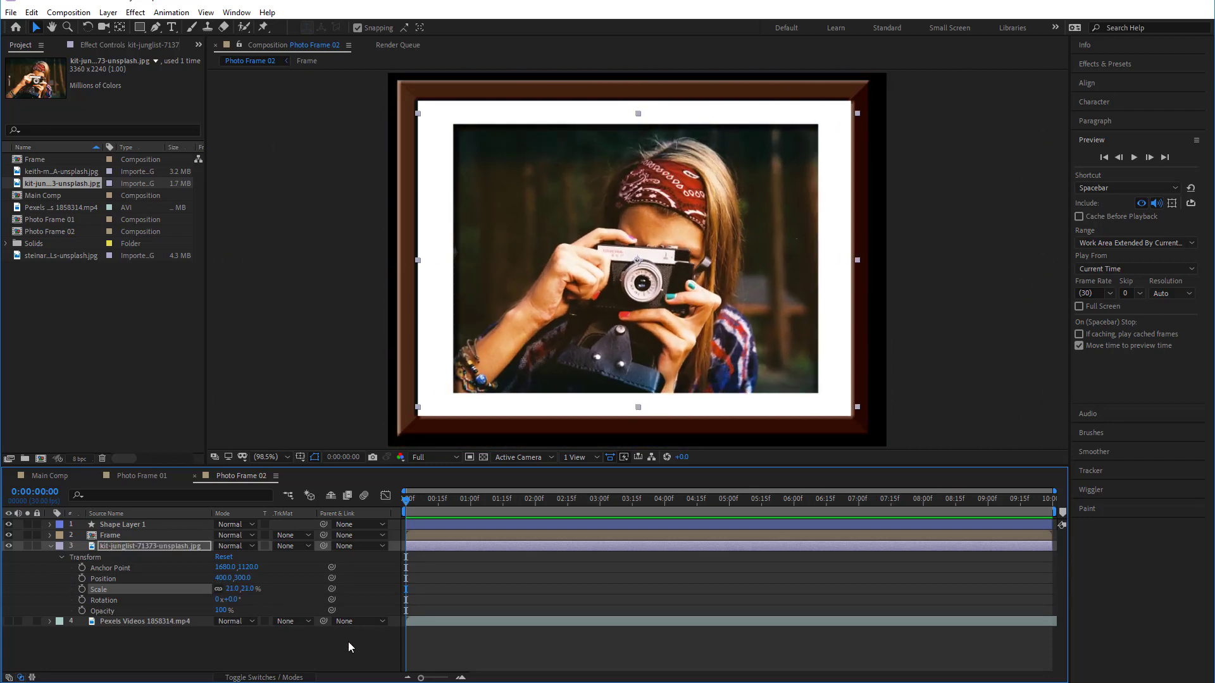
pyautogui.click(487, 663)
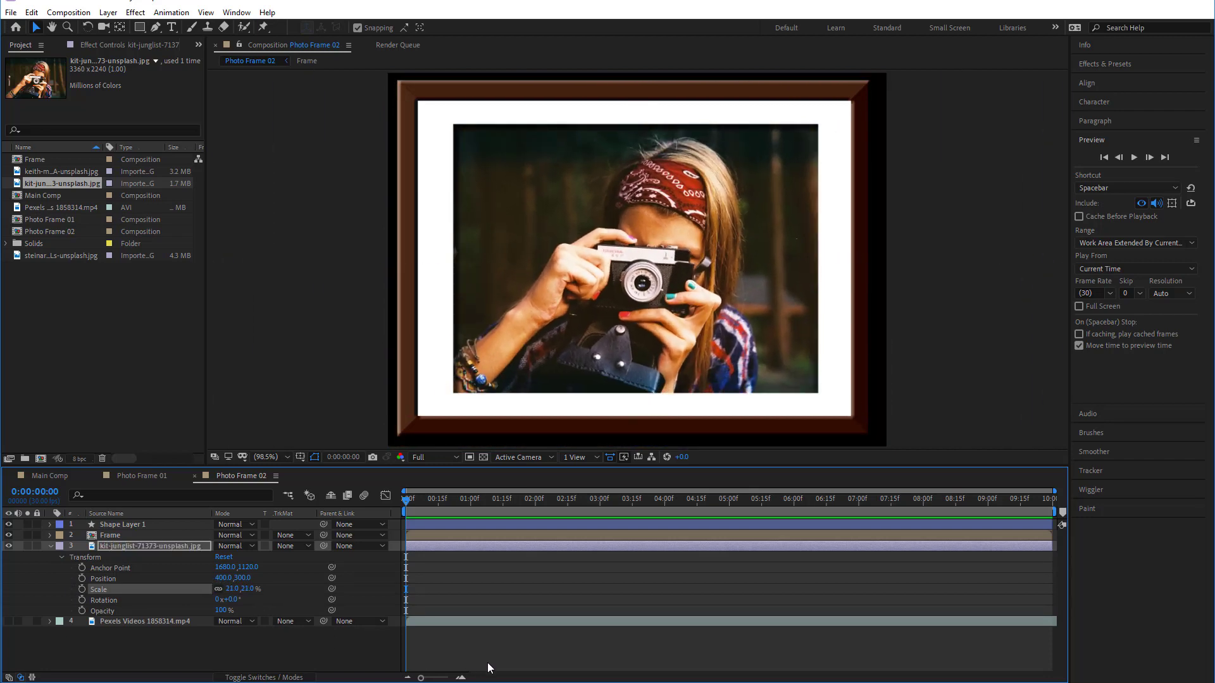
pyautogui.click(51, 547)
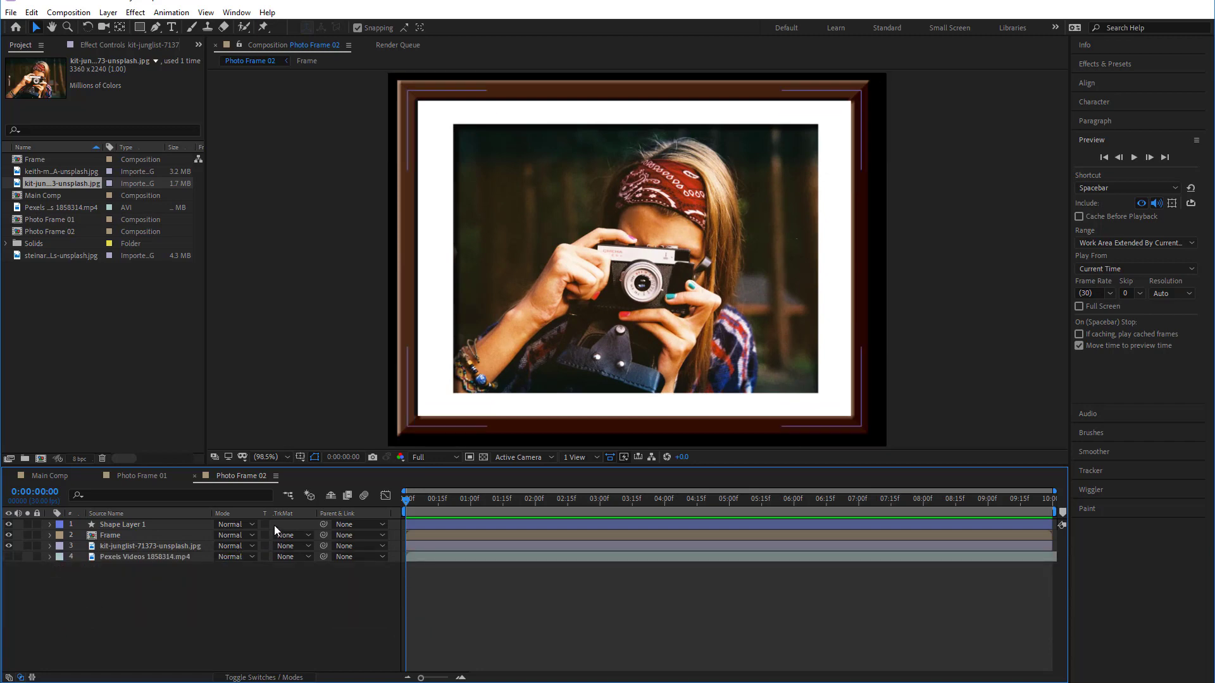
# Add Photo Frame 02 to Main Comp between Null 1 and Photo Frame 01 and make it a 3D layer
pyautogui.click(49, 476)
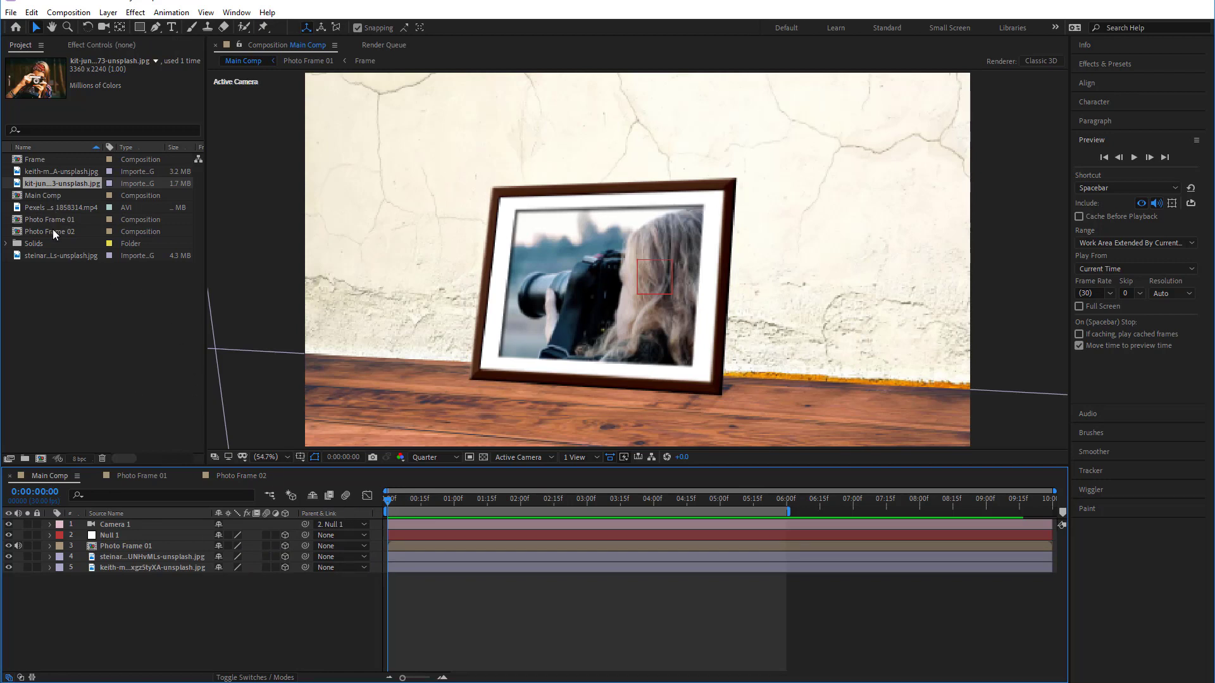
pyautogui.moveTo(52, 231); pyautogui.dragTo(98, 542)
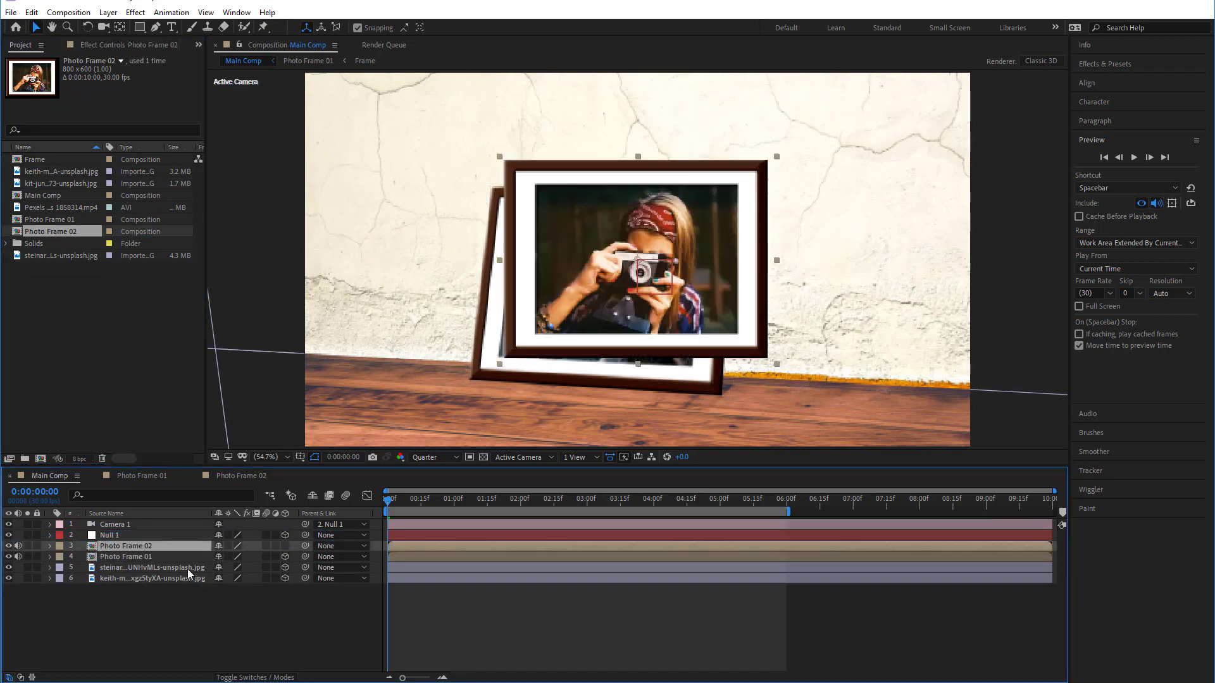
pyautogui.click(286, 546)
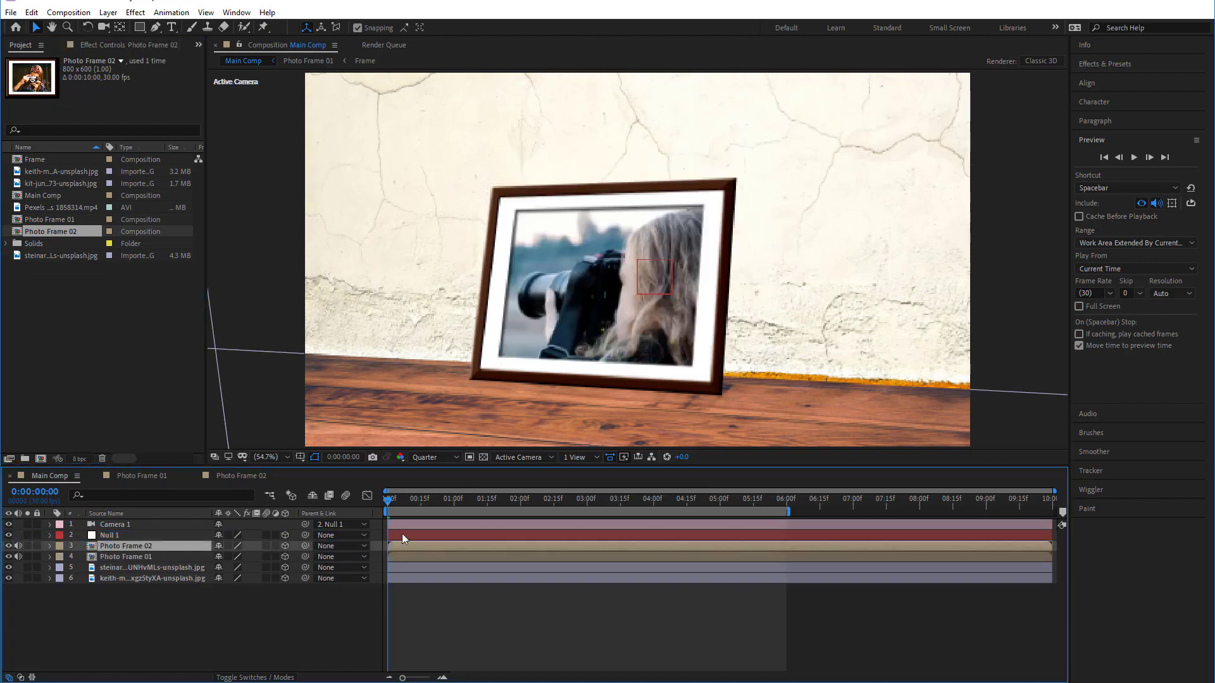
# Raise Photo Frame 02 out of the wooden floor in Custom View 1 and undo the accidental move of the floor layer
pyautogui.click(547, 457)
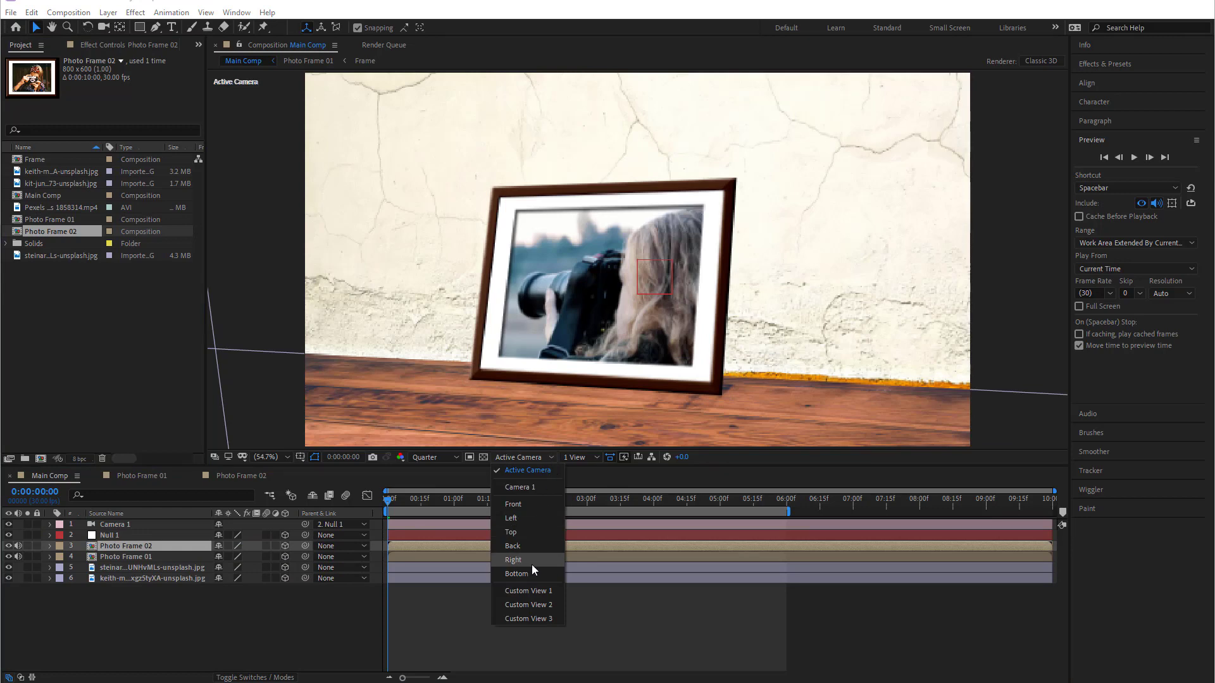
pyautogui.click(531, 591)
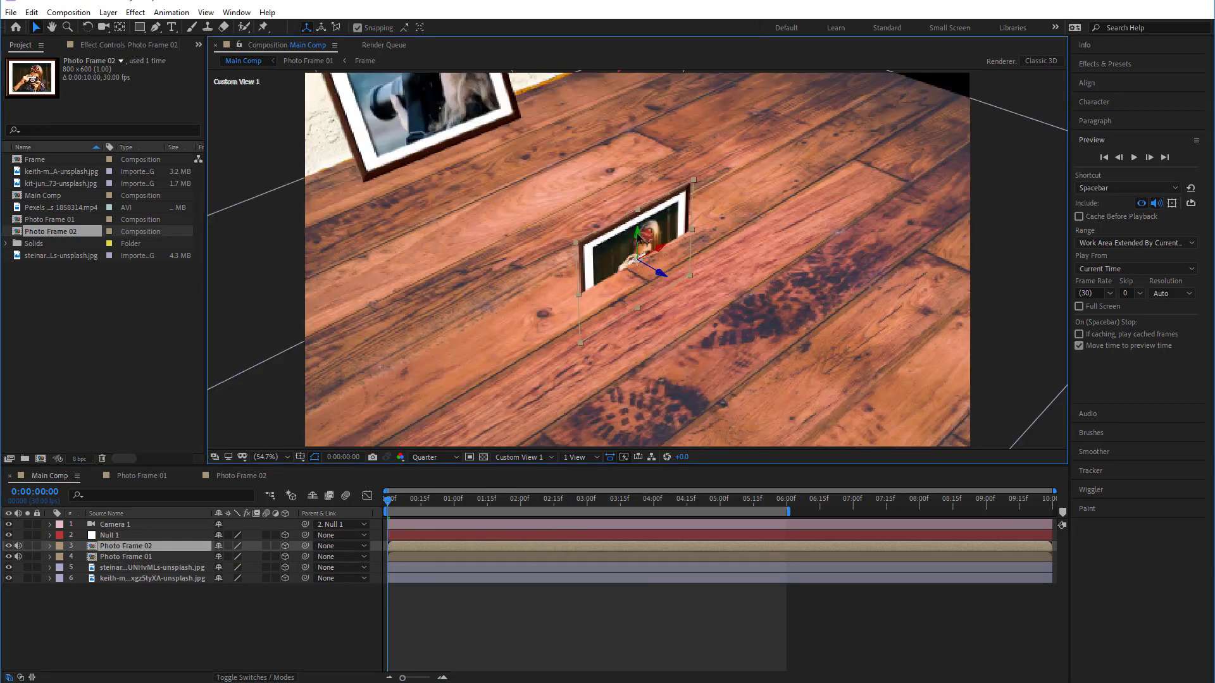
pyautogui.moveTo(636, 234); pyautogui.dragTo(595, 93)
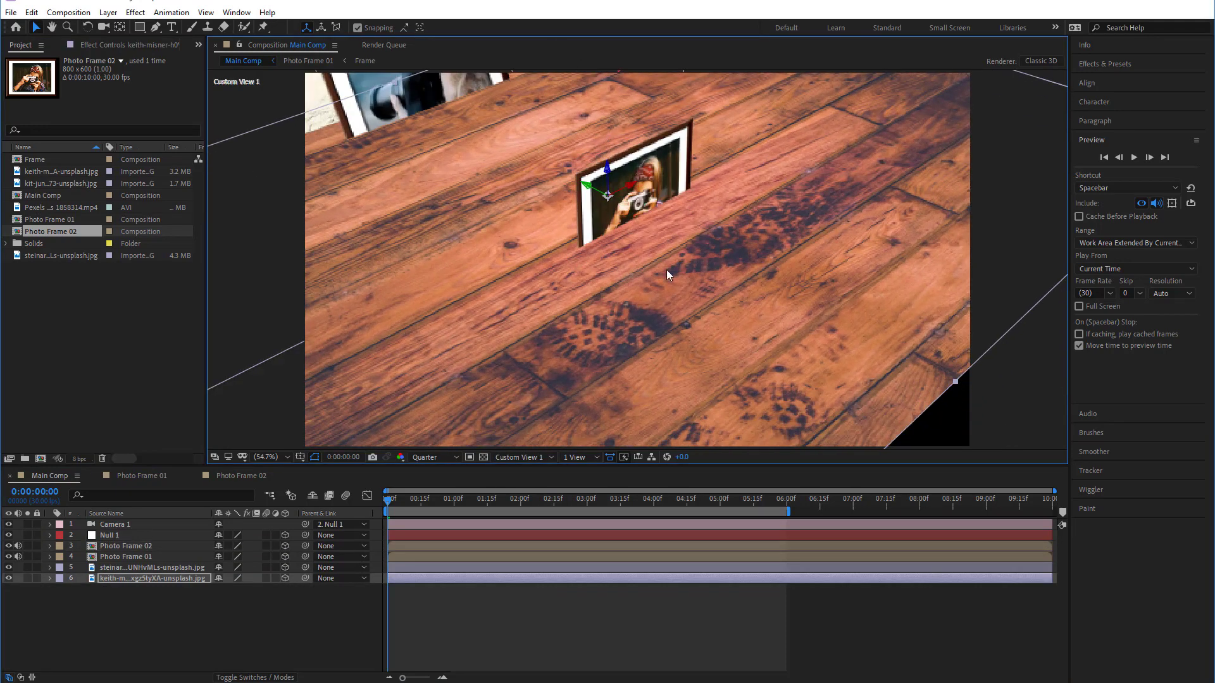
pyautogui.hotkey('ctrl', 'z')
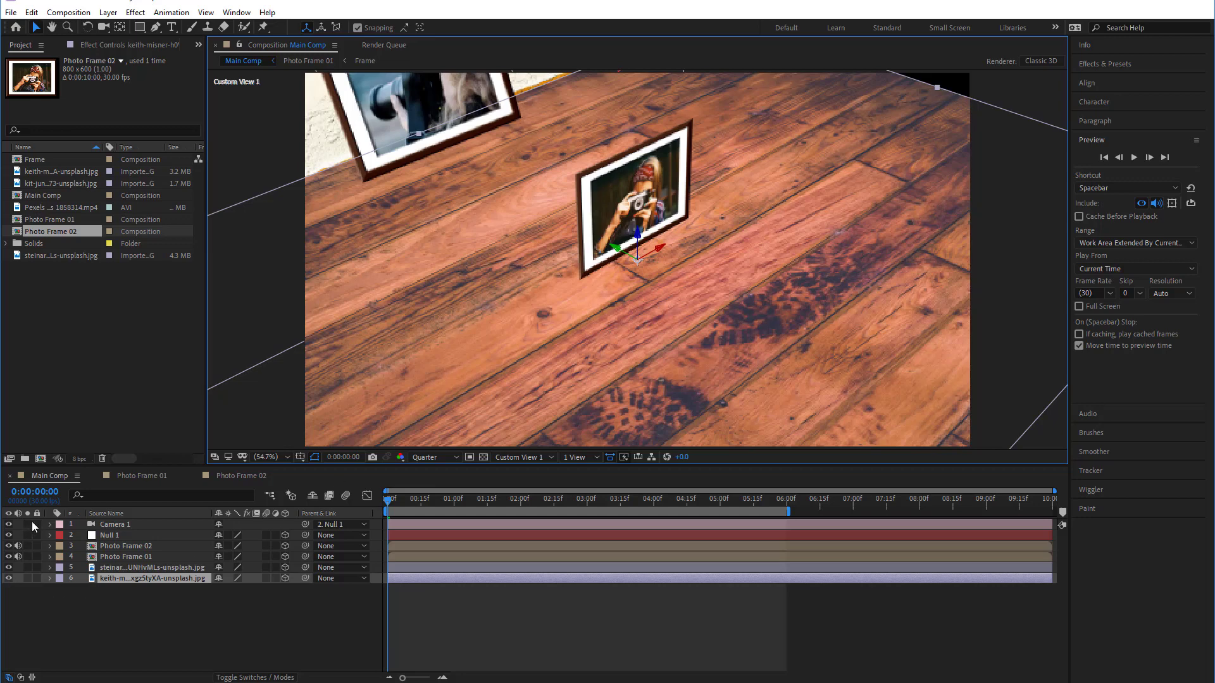
# Lock every layer in Main Comp except Photo Frame 02
pyautogui.moveTo(35, 524); pyautogui.dragTo(37, 578)
pyautogui.click(38, 577)
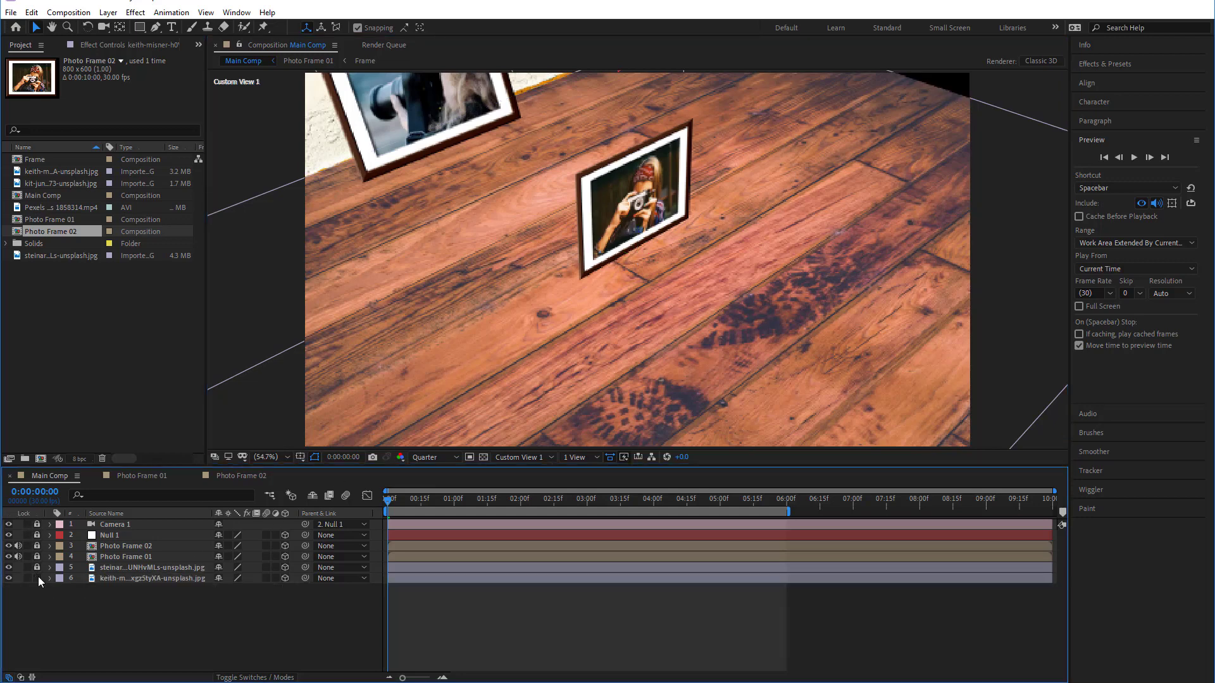
pyautogui.click(132, 577)
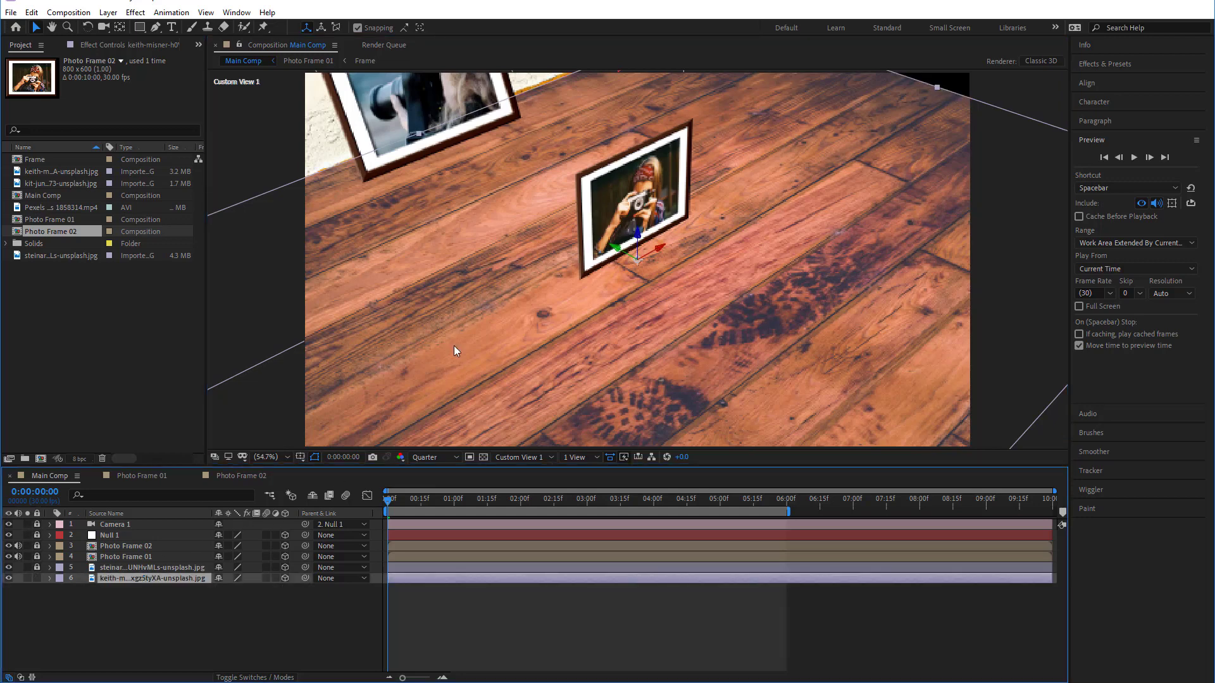
pyautogui.click(37, 577)
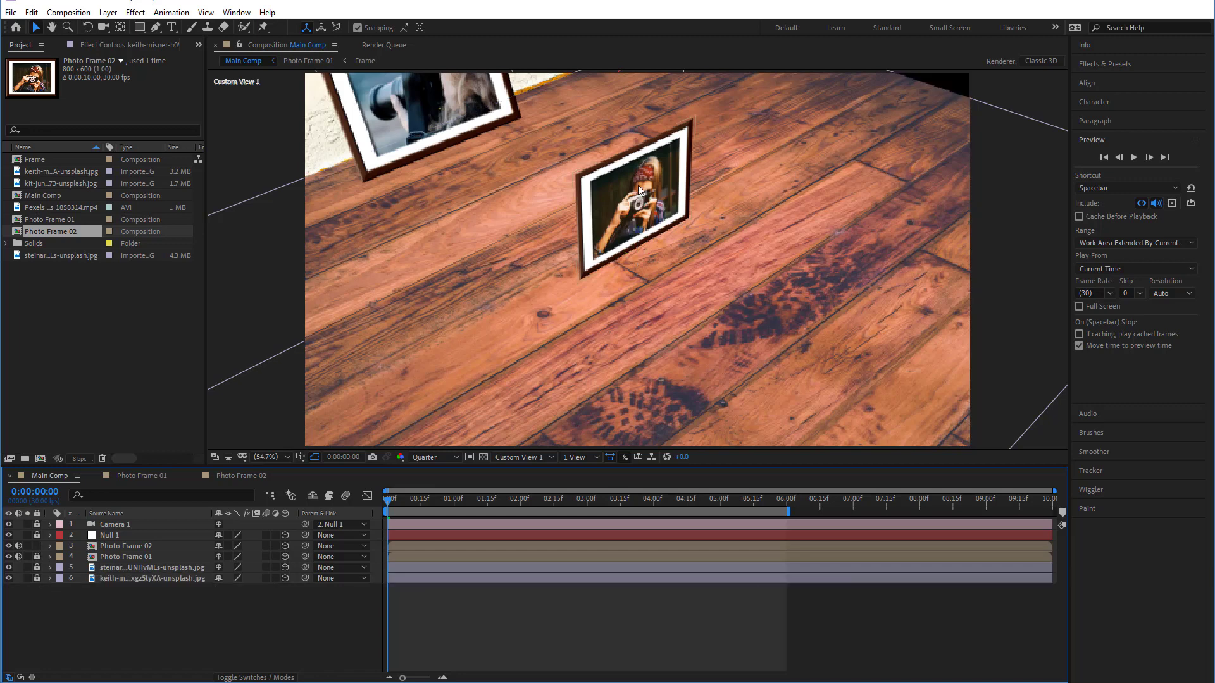
# Lift Photo Frame 02 higher above the floor along its vertical axis in Custom View 1
pyautogui.click(138, 545)
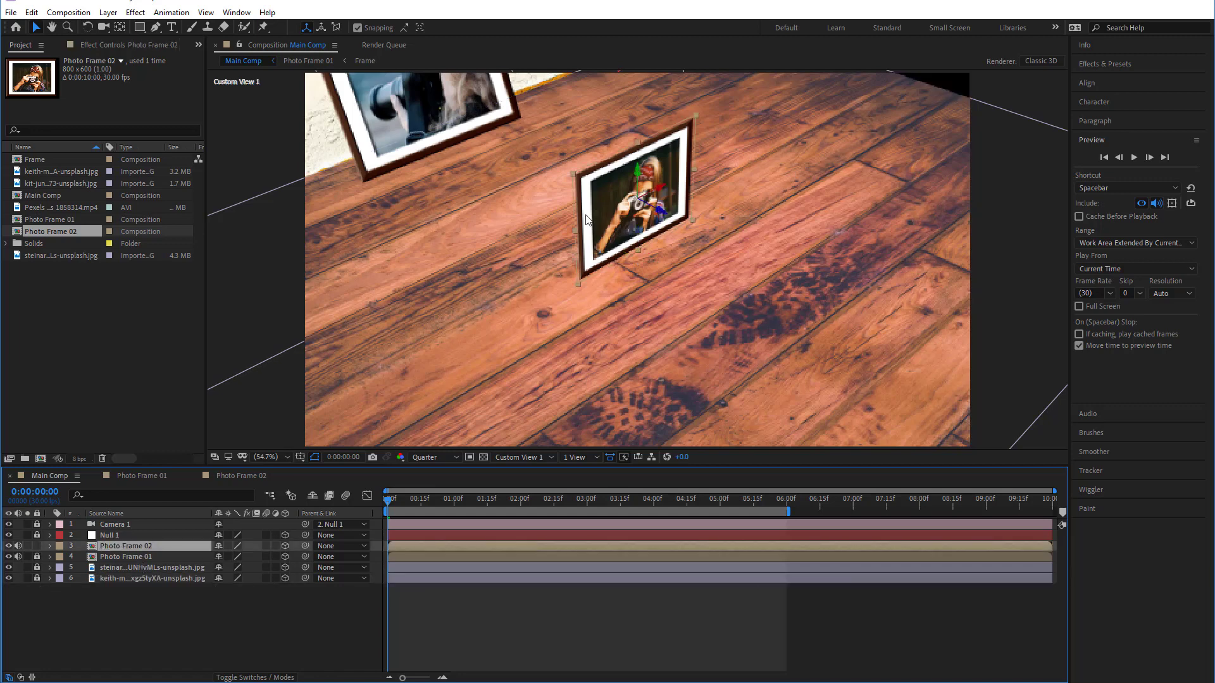
pyautogui.moveTo(637, 175); pyautogui.dragTo(606, 72)
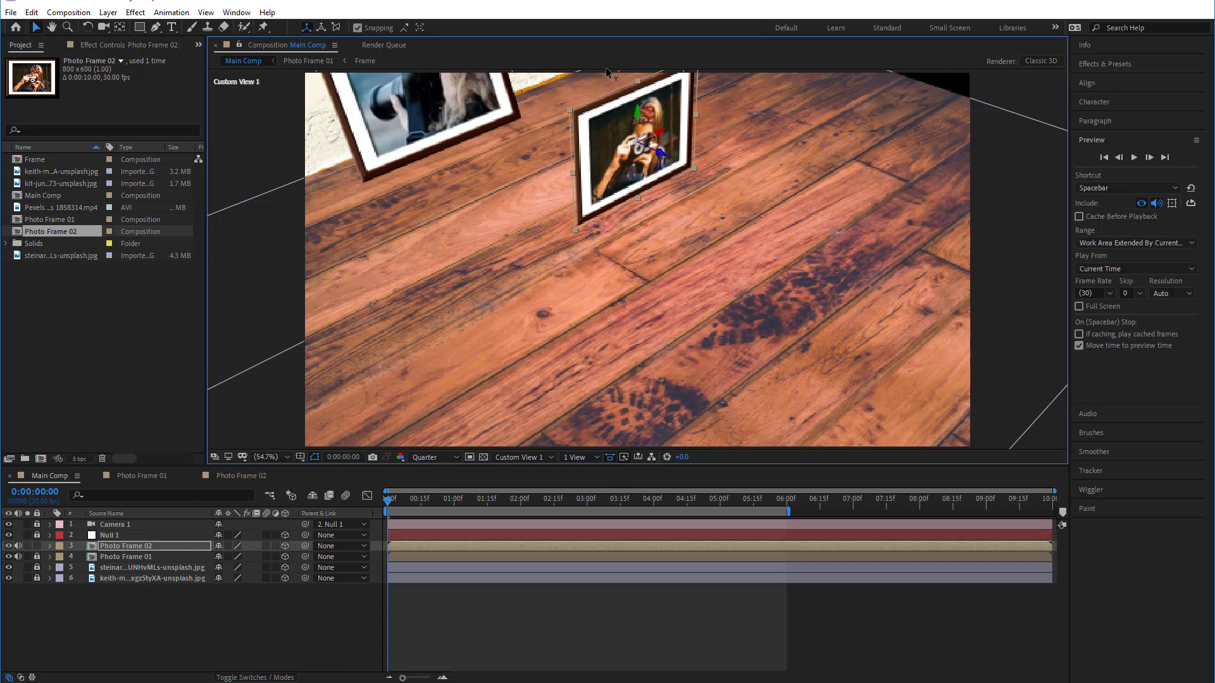
pyautogui.click(580, 458)
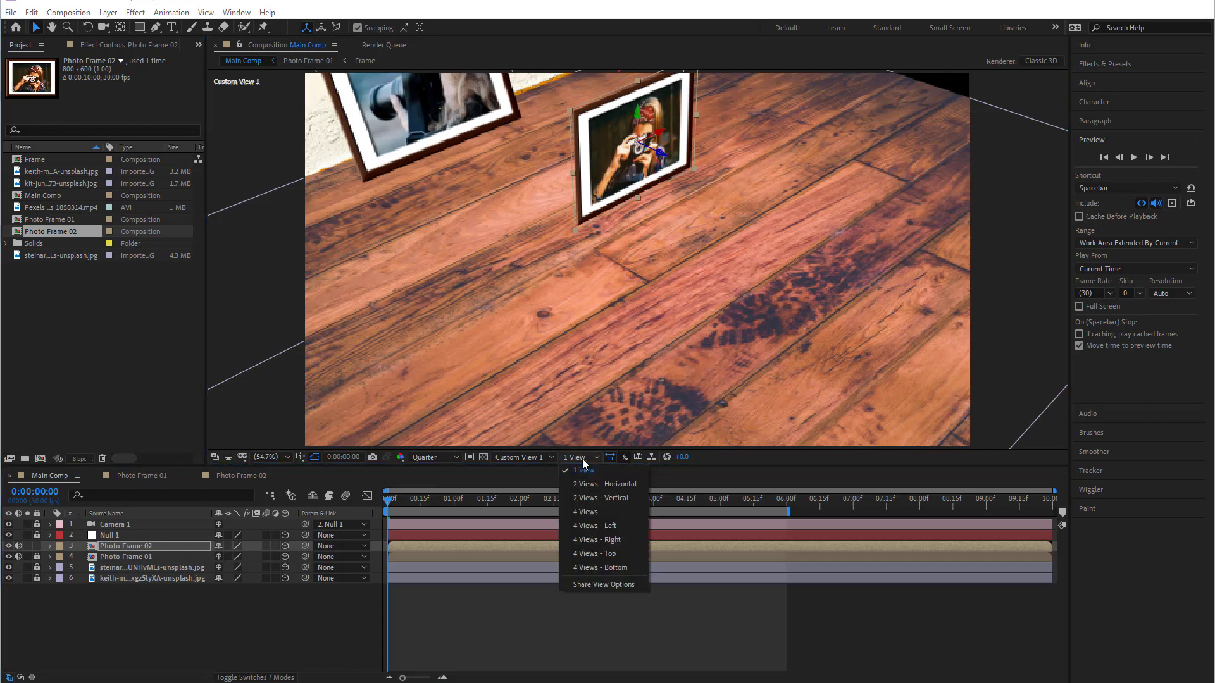
pyautogui.click(582, 458)
# In the Right view, move Photo Frame 02 up along its vertical axis until it sits above the leaning Photo Frame 01
pyautogui.click(543, 457)
pyautogui.click(525, 559)
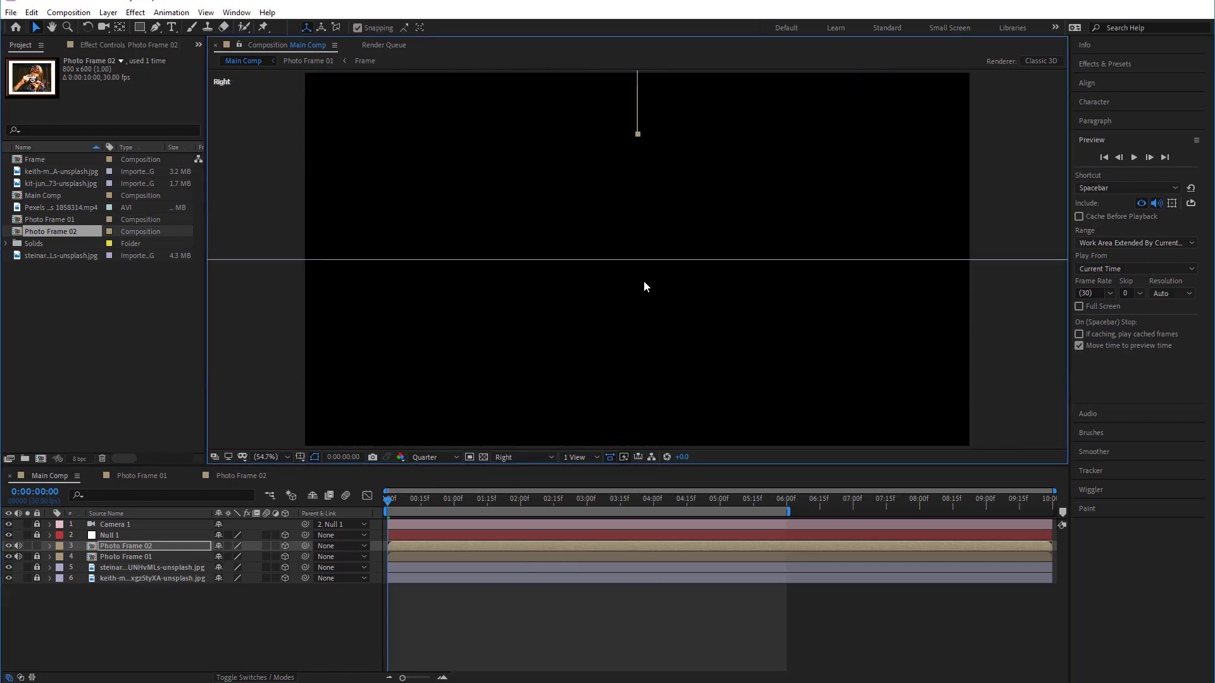
pyautogui.press('space')
pyautogui.moveTo(790, 183); pyautogui.dragTo(636, 292)
pyautogui.moveTo(472, 268); pyautogui.dragTo(598, 294)
pyautogui.press('.')
pyautogui.press('.')
pyautogui.press('space')
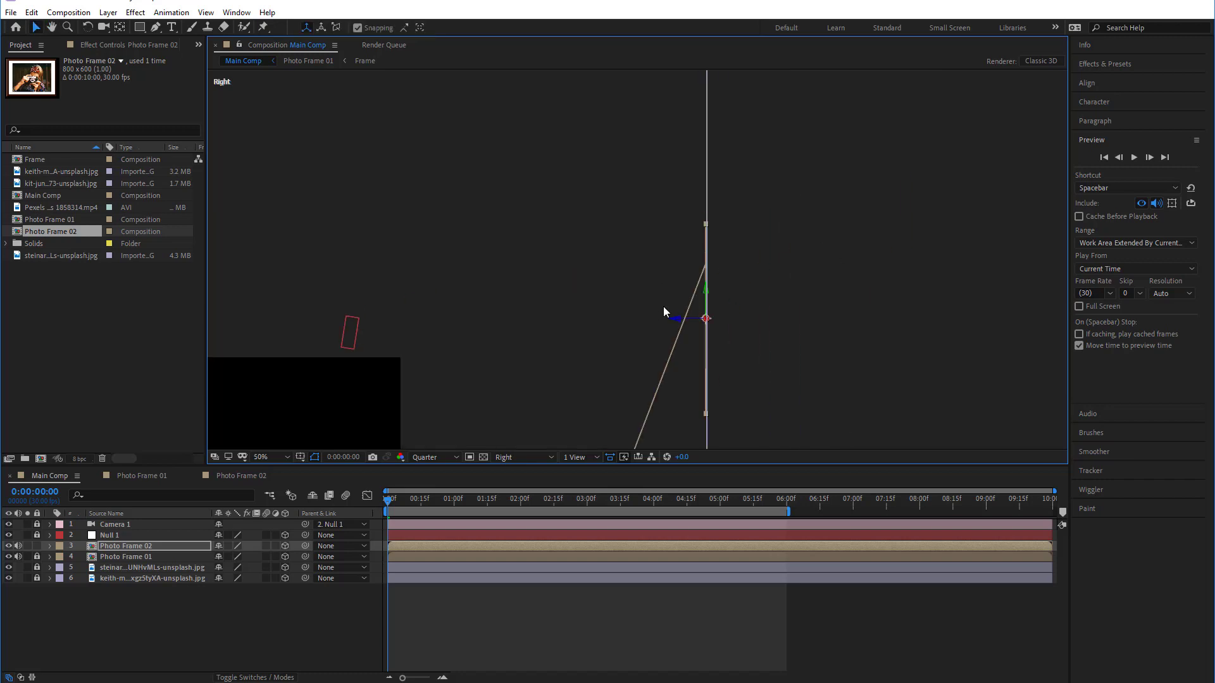
pyautogui.moveTo(706, 296); pyautogui.dragTo(683, 147)
pyautogui.click(681, 151)
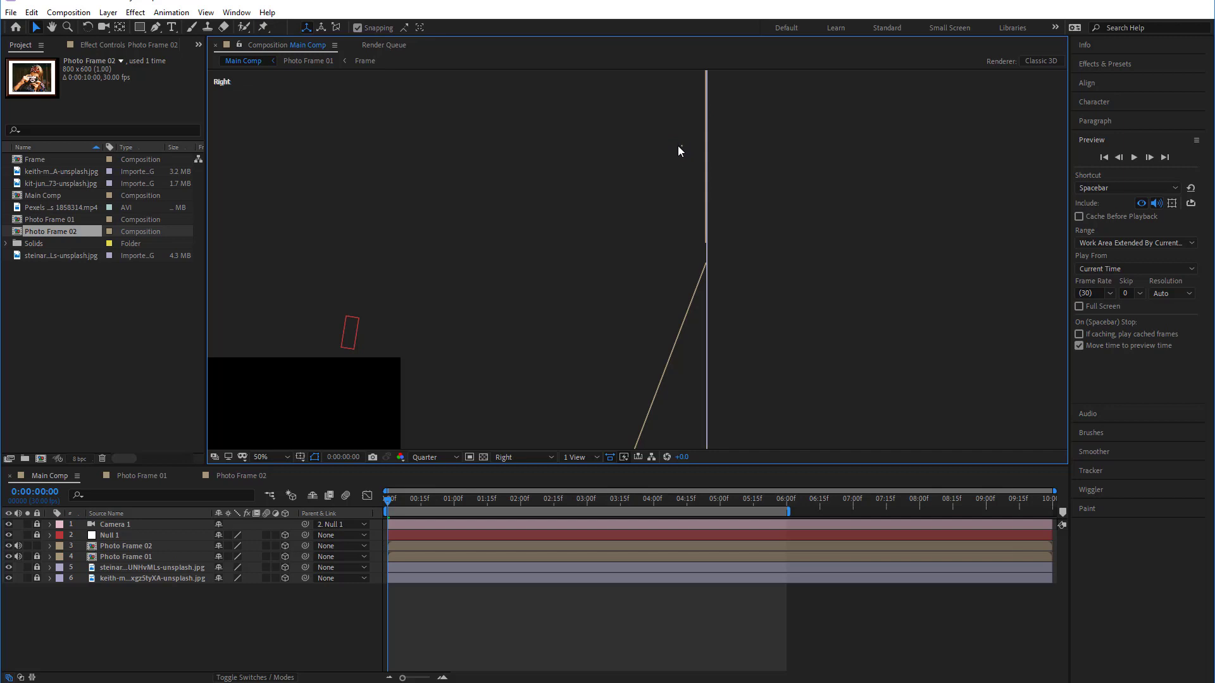
# Nudge Photo Frame 02 along its Z axis to sit flush against the wall and return to the Active Camera view
pyautogui.click(114, 548)
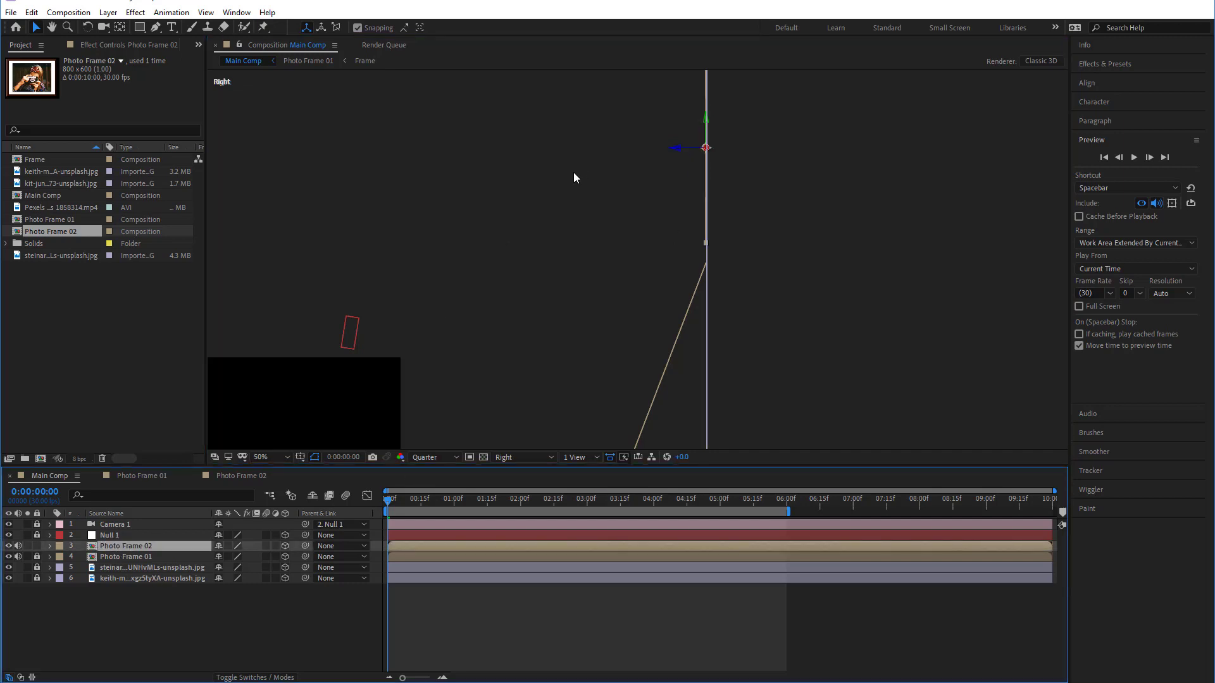
pyautogui.moveTo(676, 149); pyautogui.dragTo(671, 154)
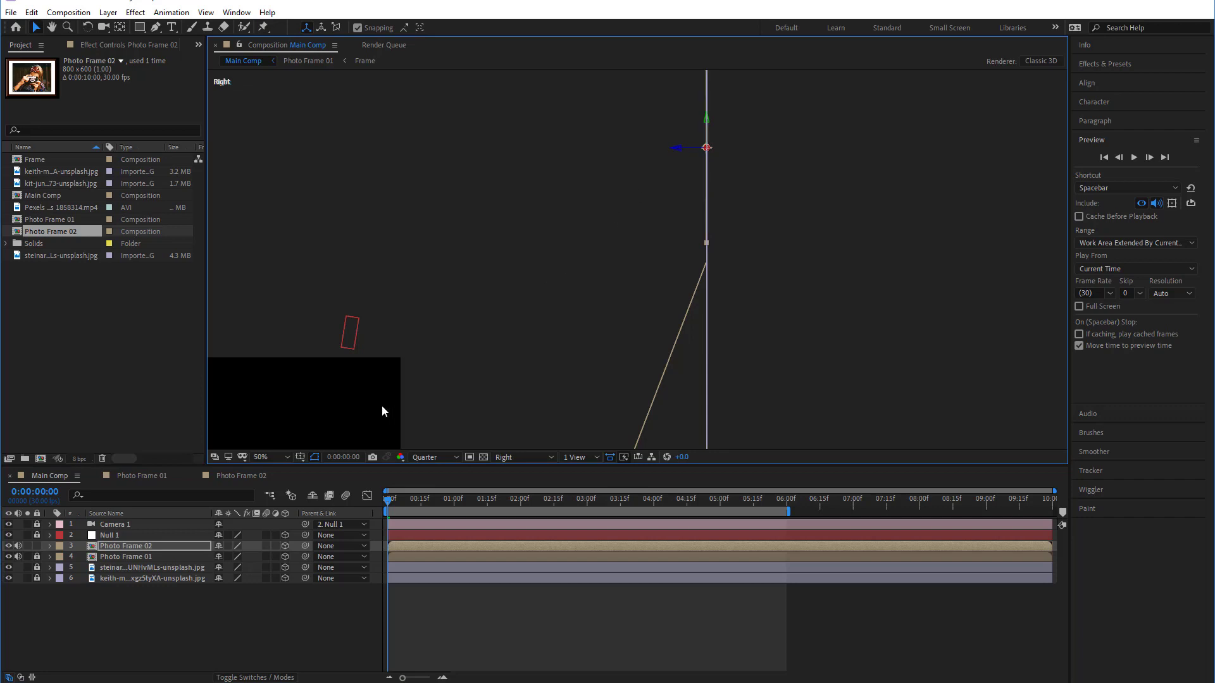
pyautogui.click(269, 457)
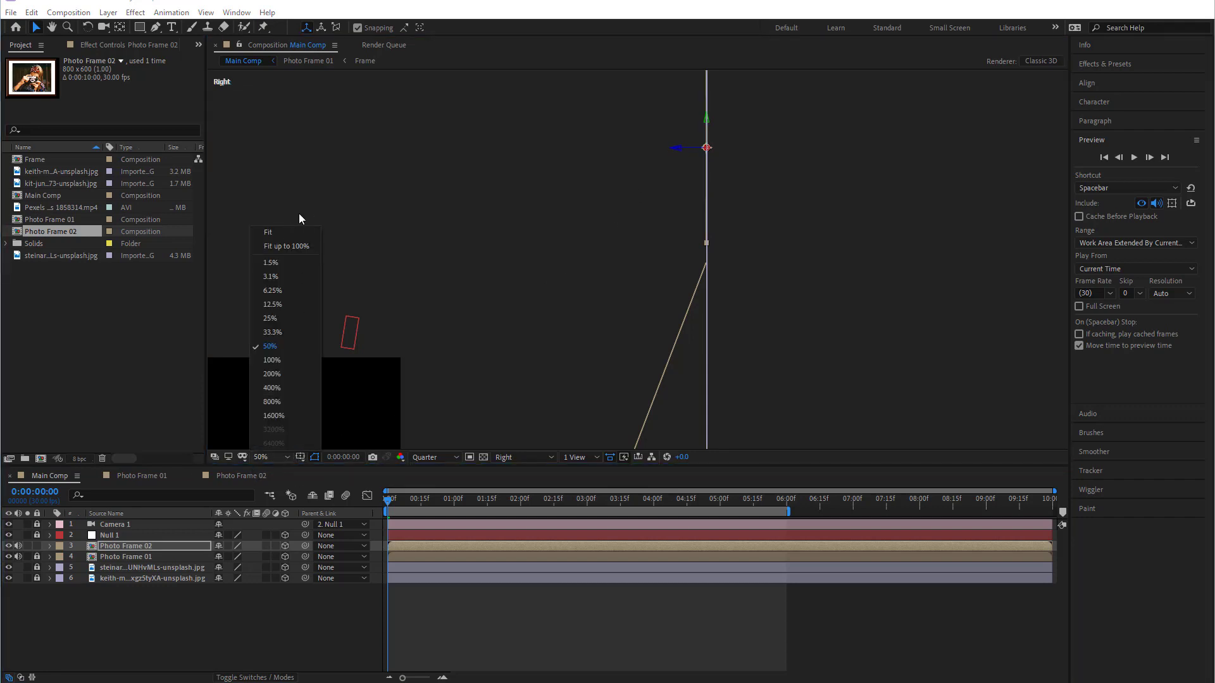
pyautogui.click(275, 249)
pyautogui.click(492, 458)
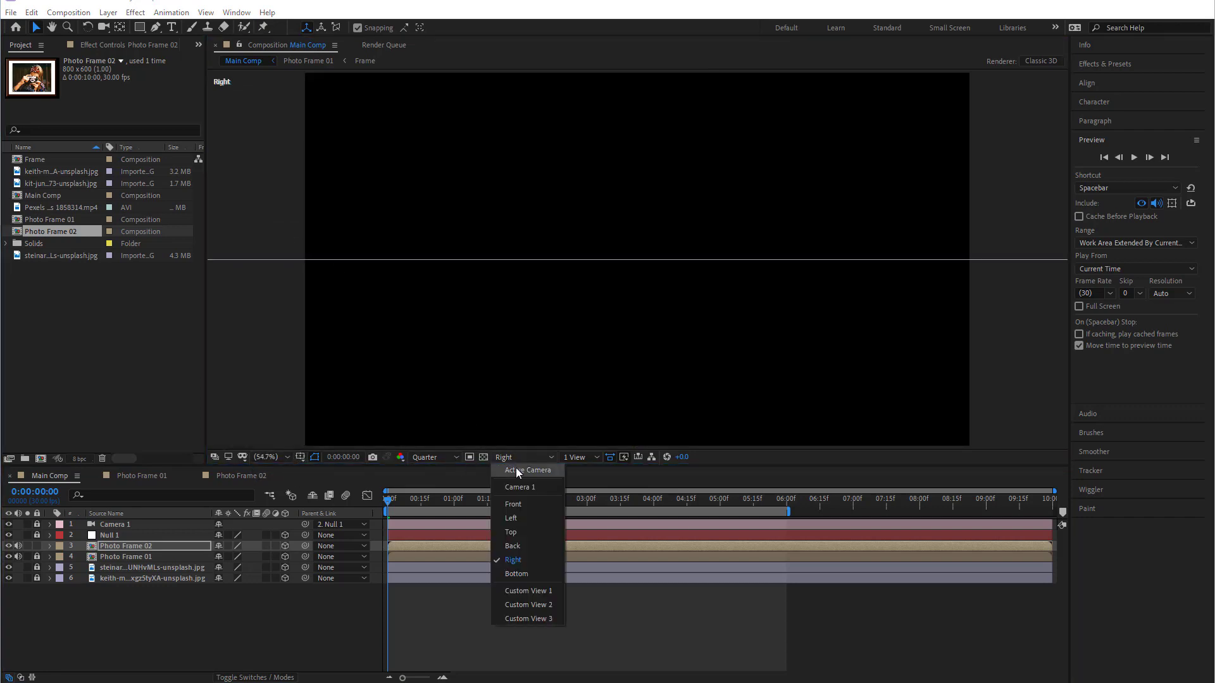
pyautogui.click(514, 477)
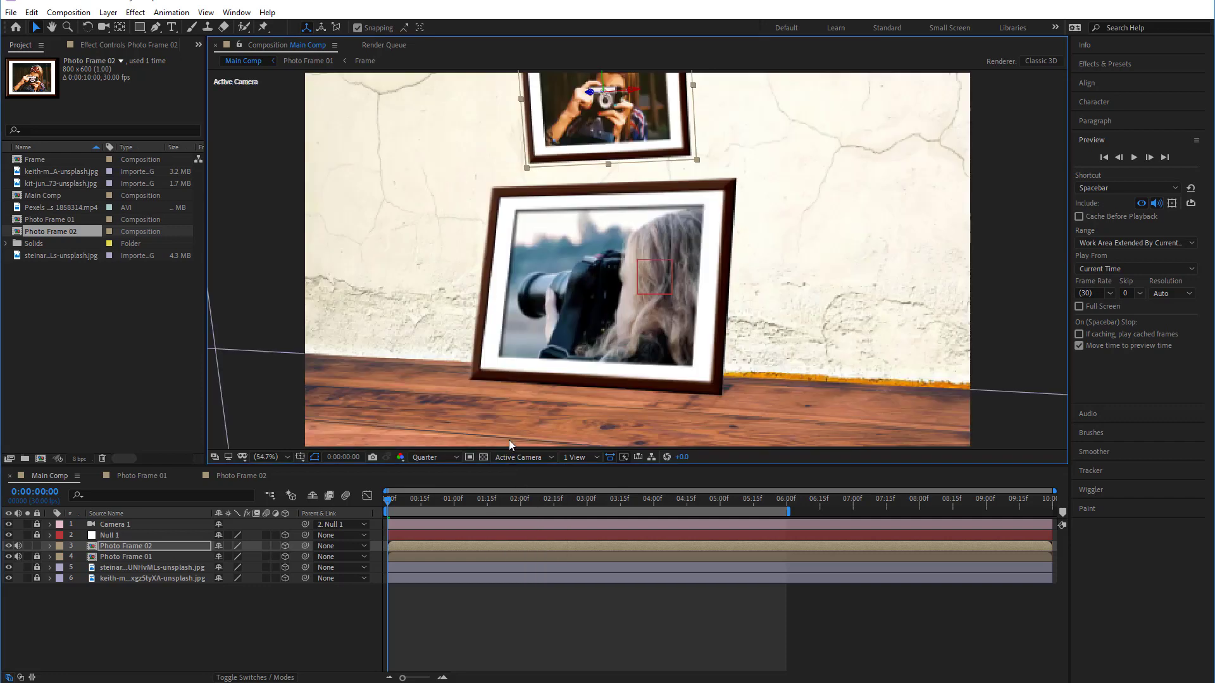
pyautogui.click(515, 636)
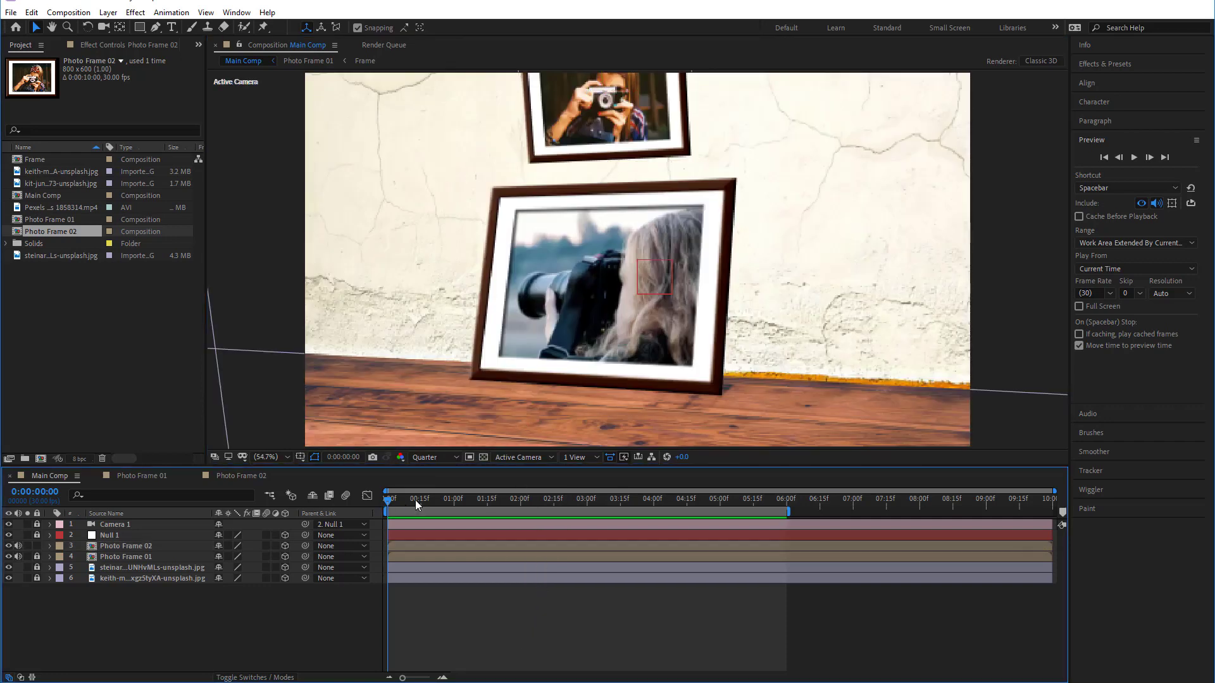
# Set the stroke of Shape Layer 1 in Photo Frame 02 to black (000000) and 12 px wide, and switch to Photo Frame 01
pyautogui.click(240, 477)
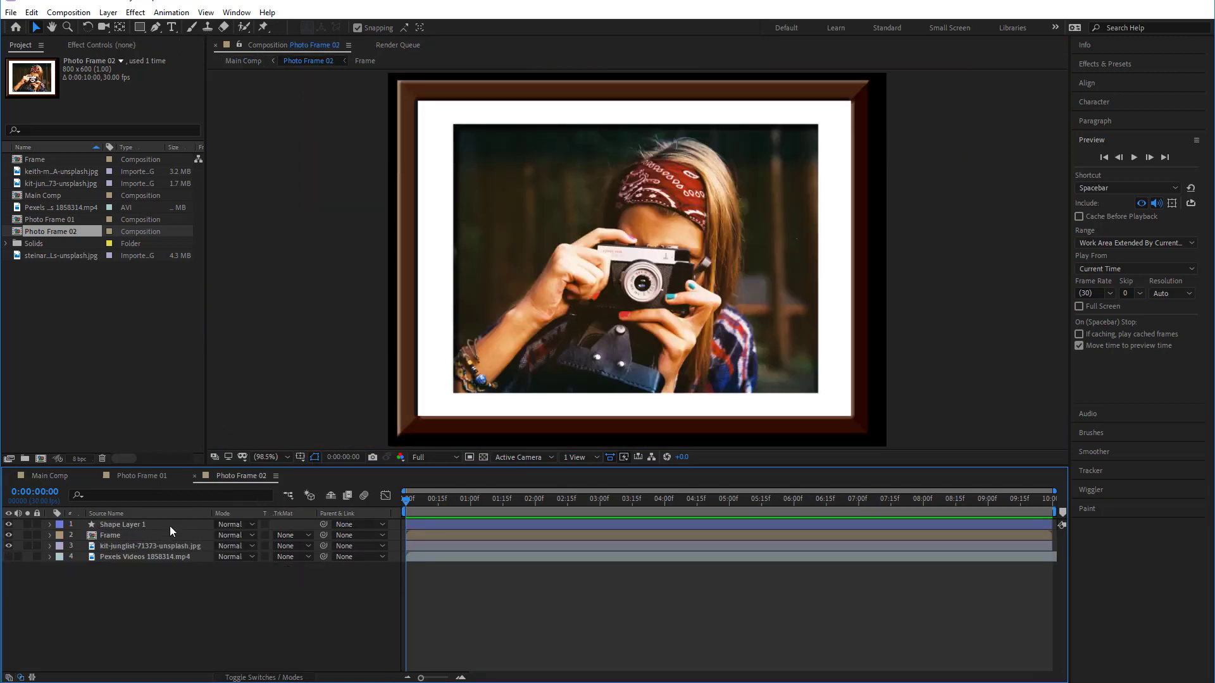
pyautogui.click(122, 524)
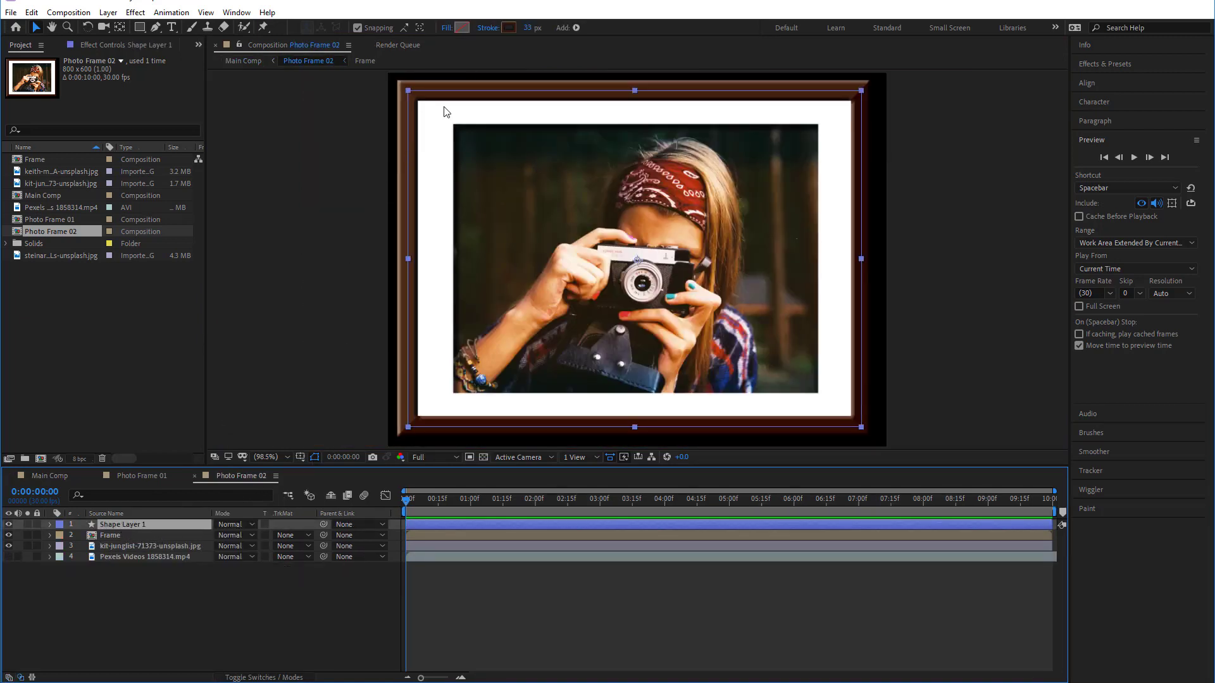
pyautogui.click(507, 27)
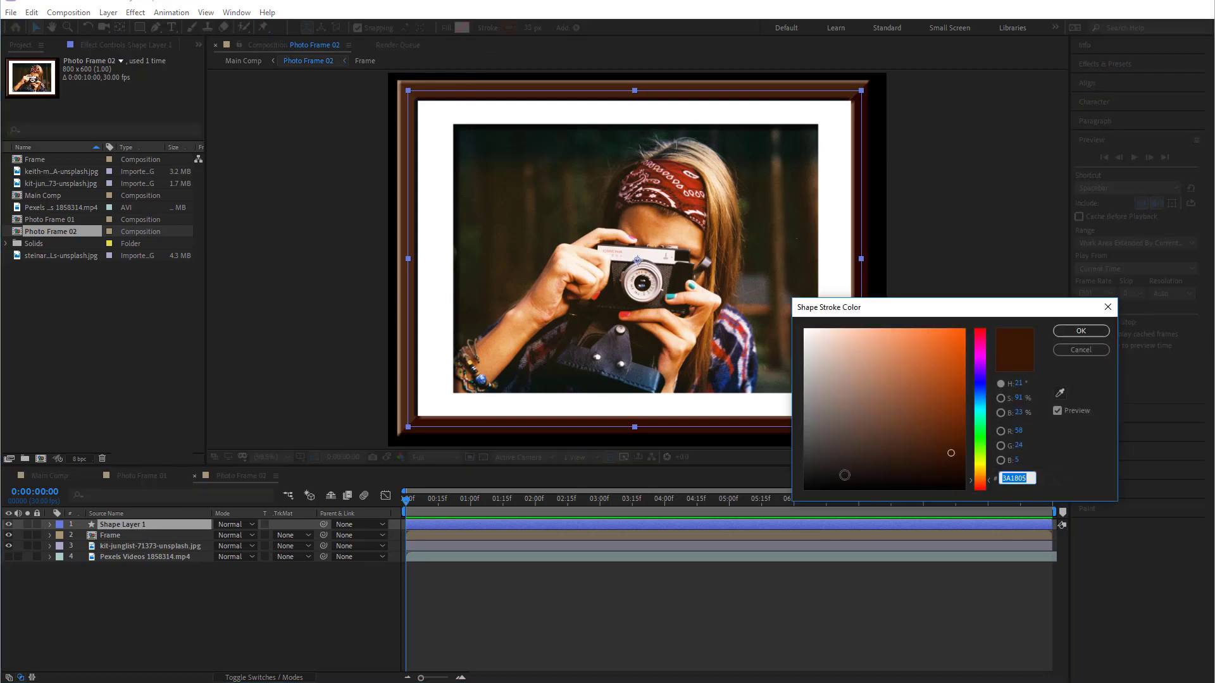
pyautogui.moveTo(844, 474); pyautogui.dragTo(757, 525)
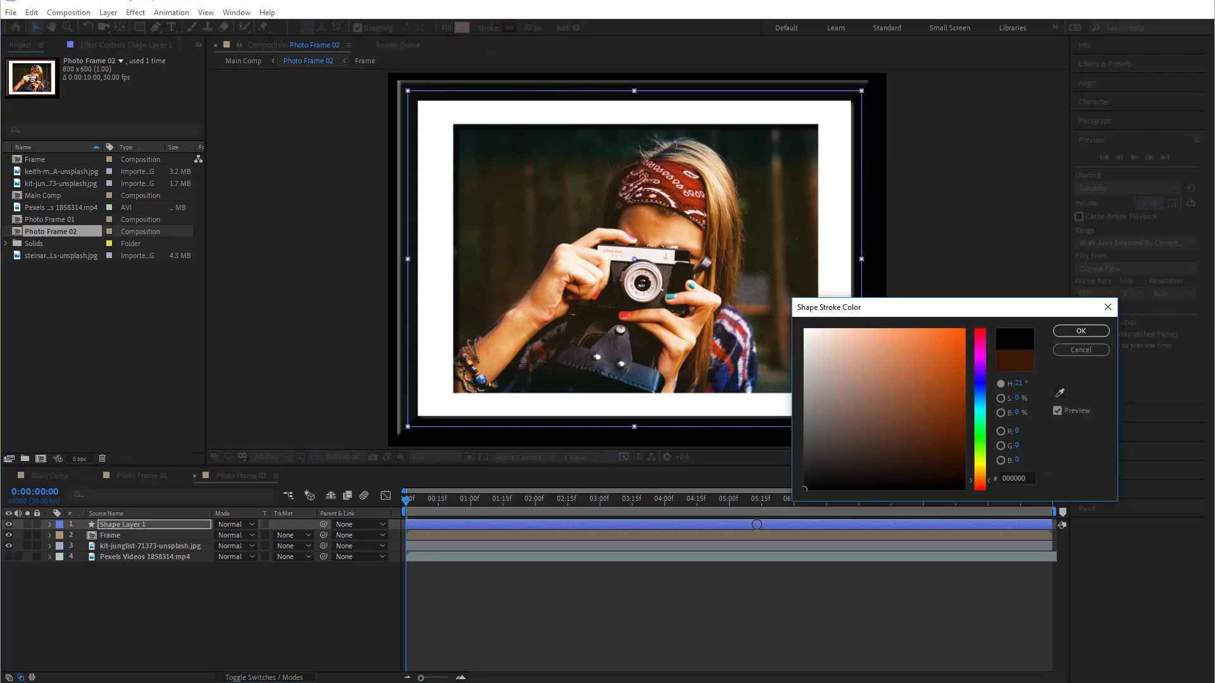
pyautogui.click(1076, 331)
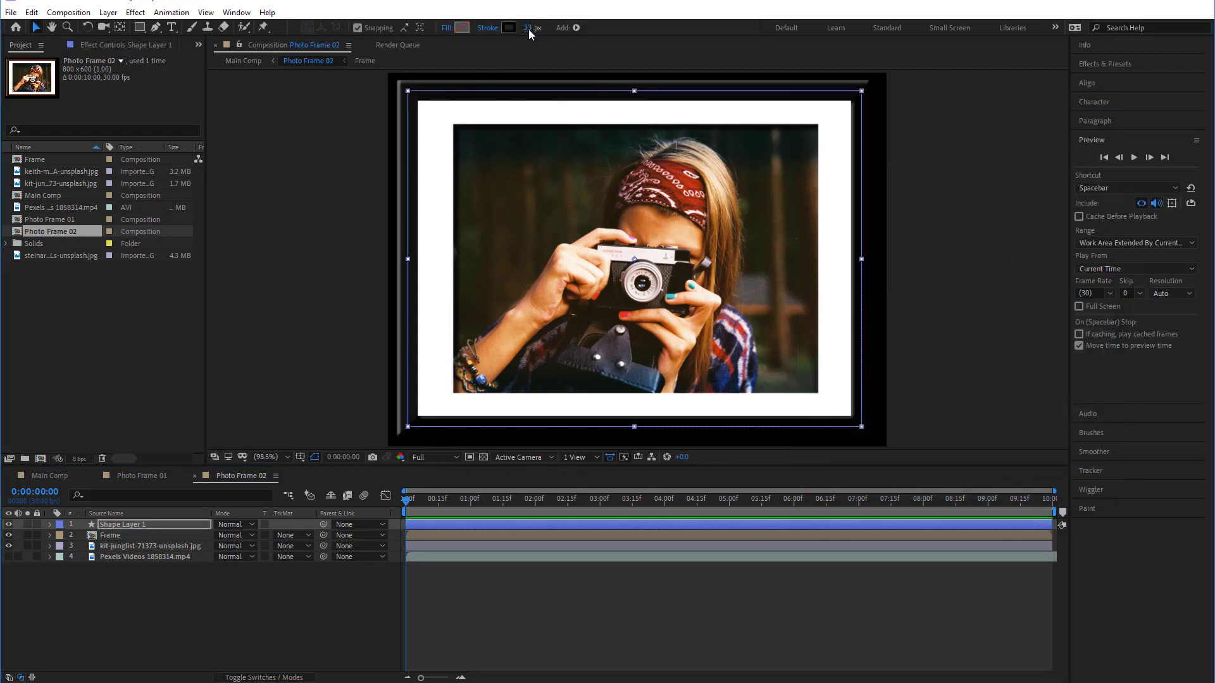
pyautogui.write('12')
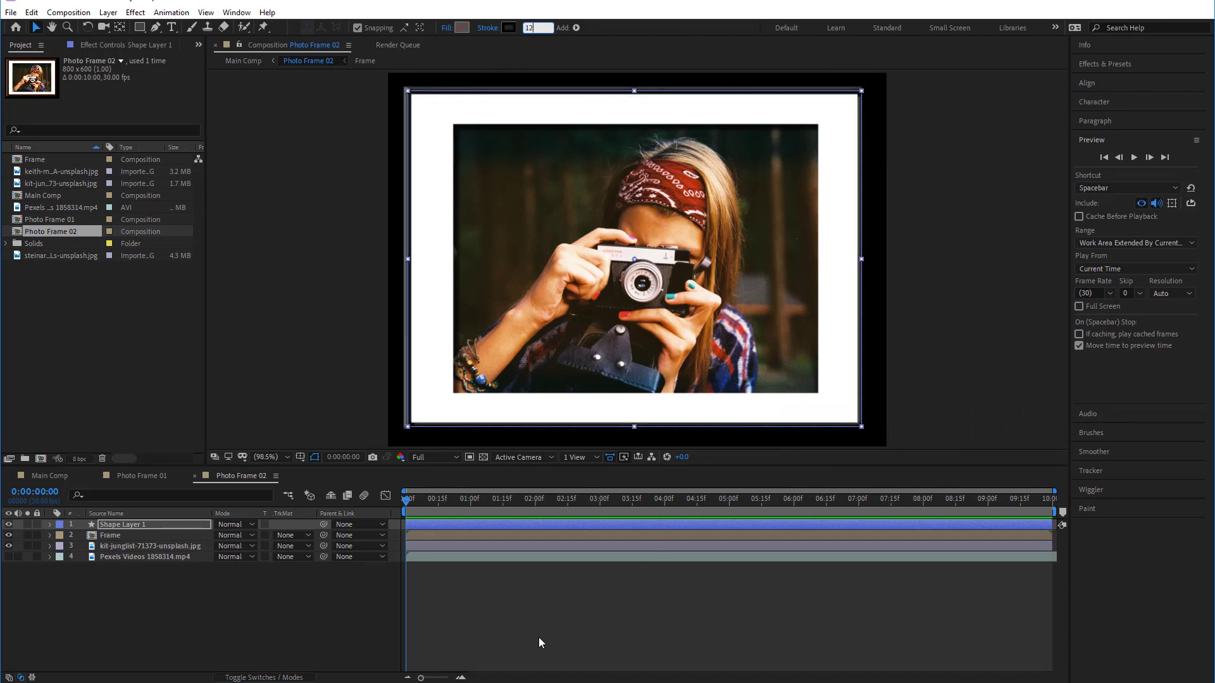
pyautogui.click(539, 638)
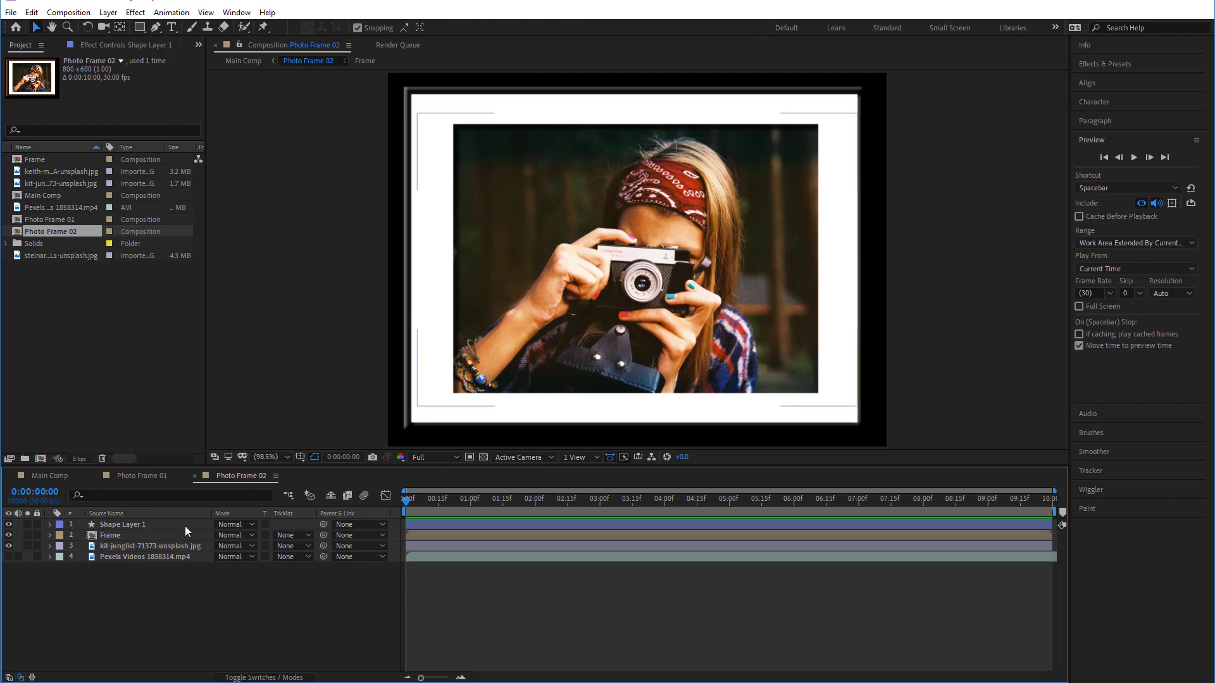
pyautogui.click(143, 476)
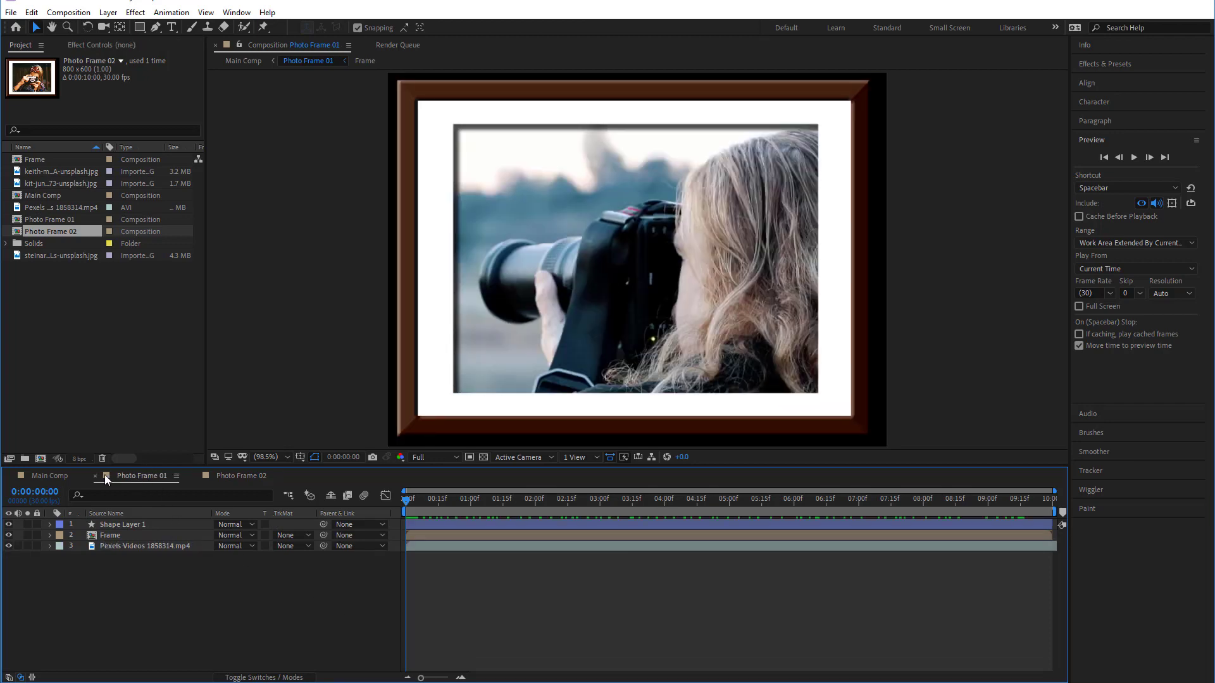
# Return to Main Comp, set the preview resolution to Auto and play back the camera animation
pyautogui.click(51, 476)
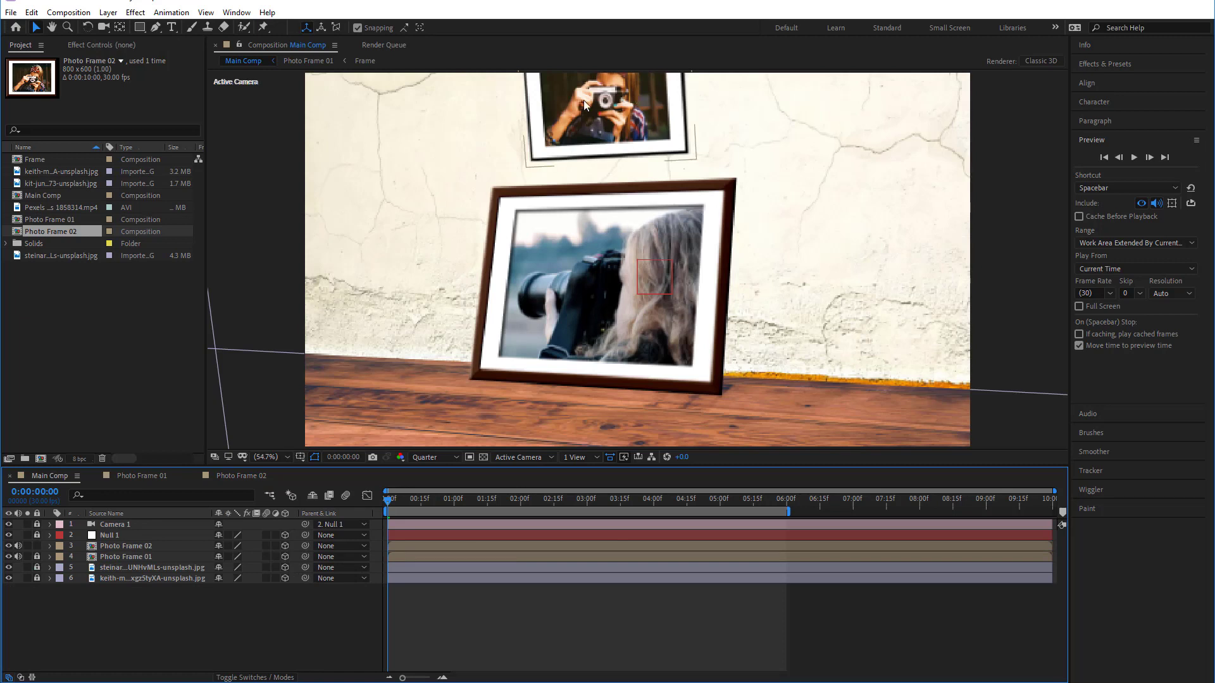
pyautogui.click(437, 458)
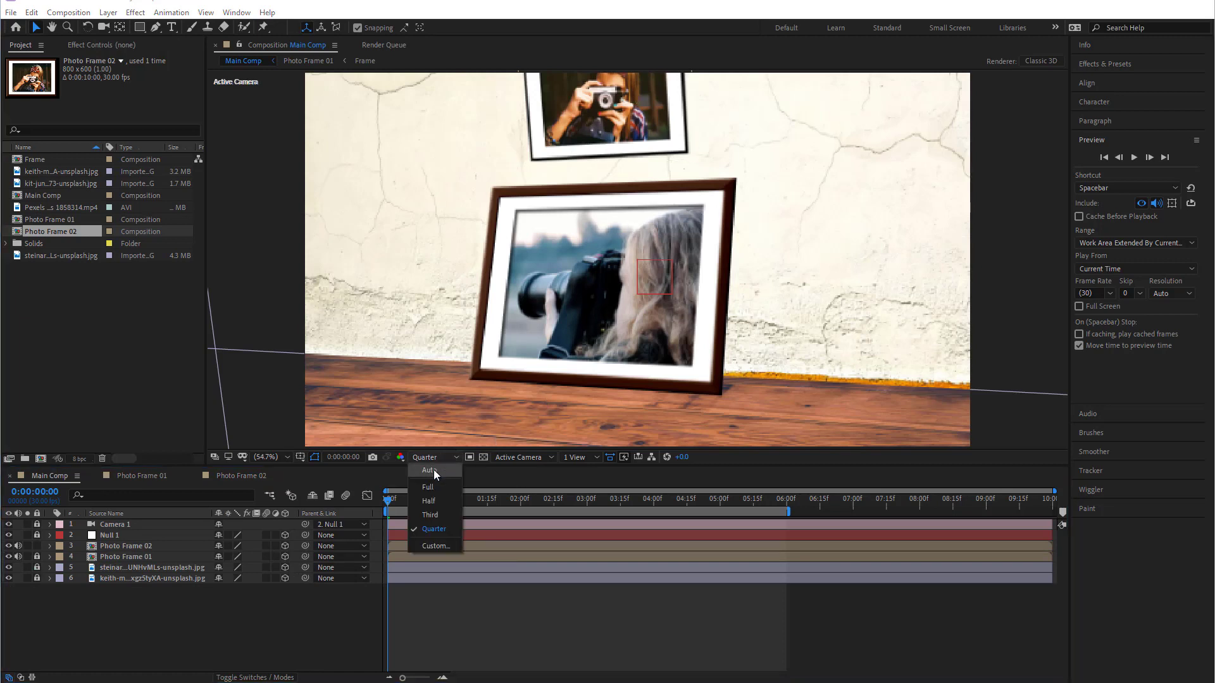
pyautogui.click(436, 473)
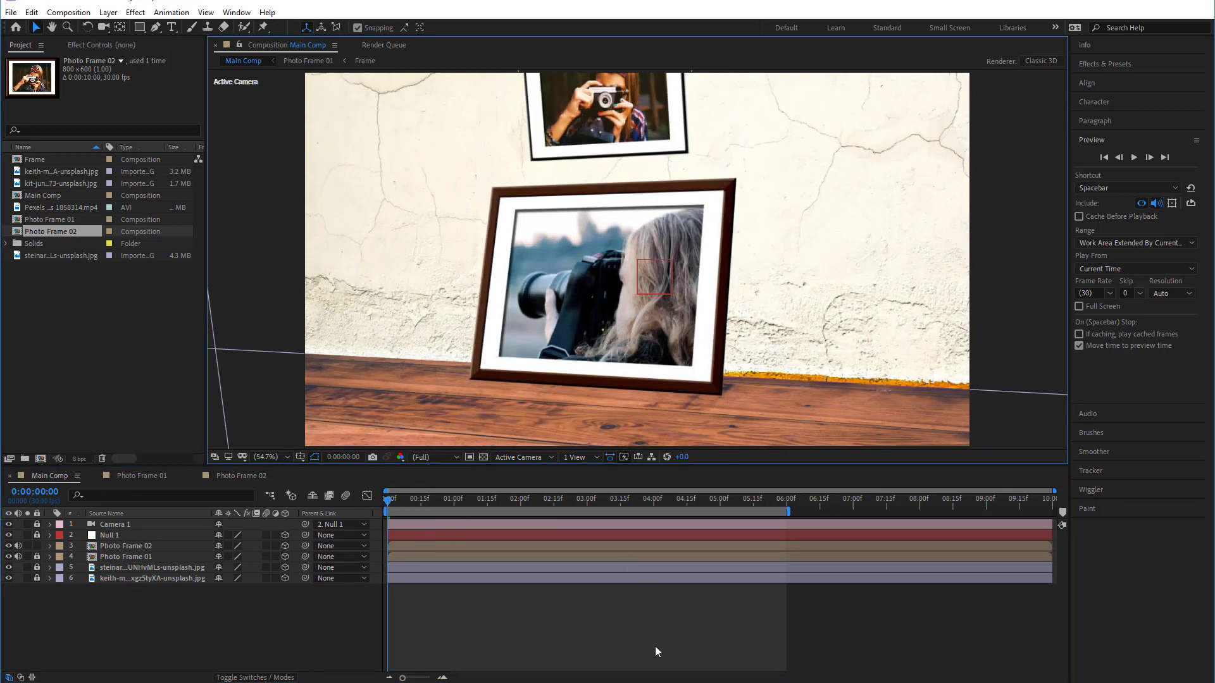
pyautogui.press('space')
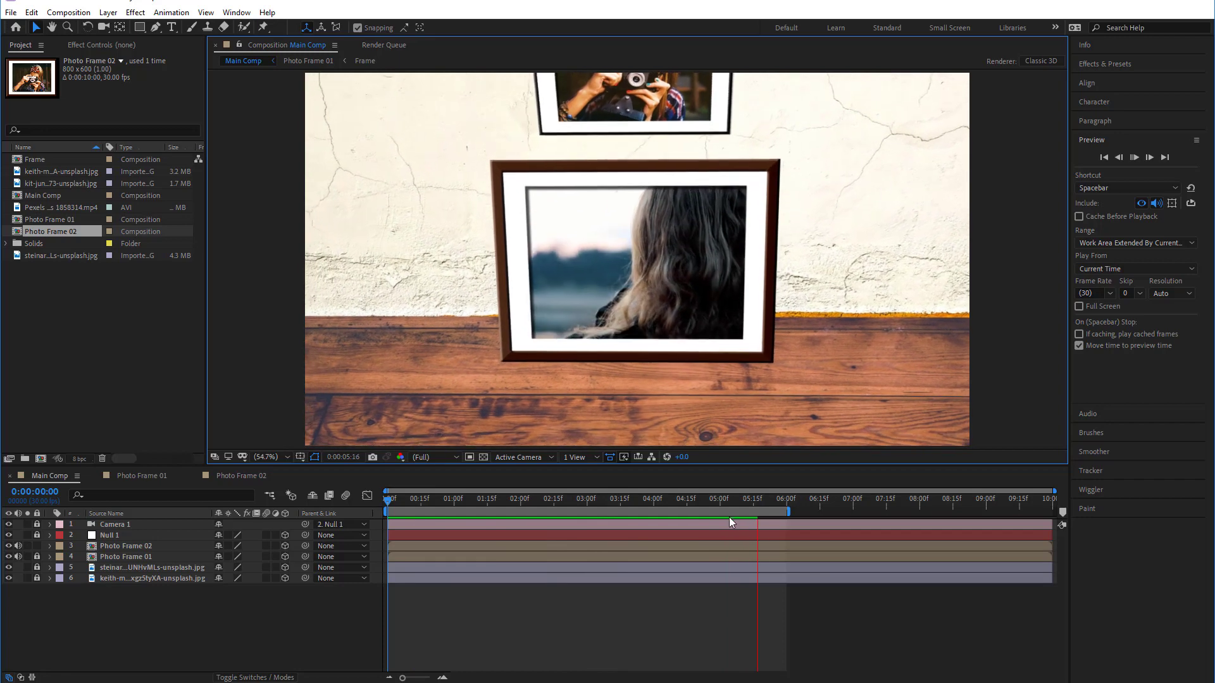
# Stop the preview and send Main Comp to the Adobe Media Encoder queue
pyautogui.click(58, 476)
pyautogui.click(68, 196)
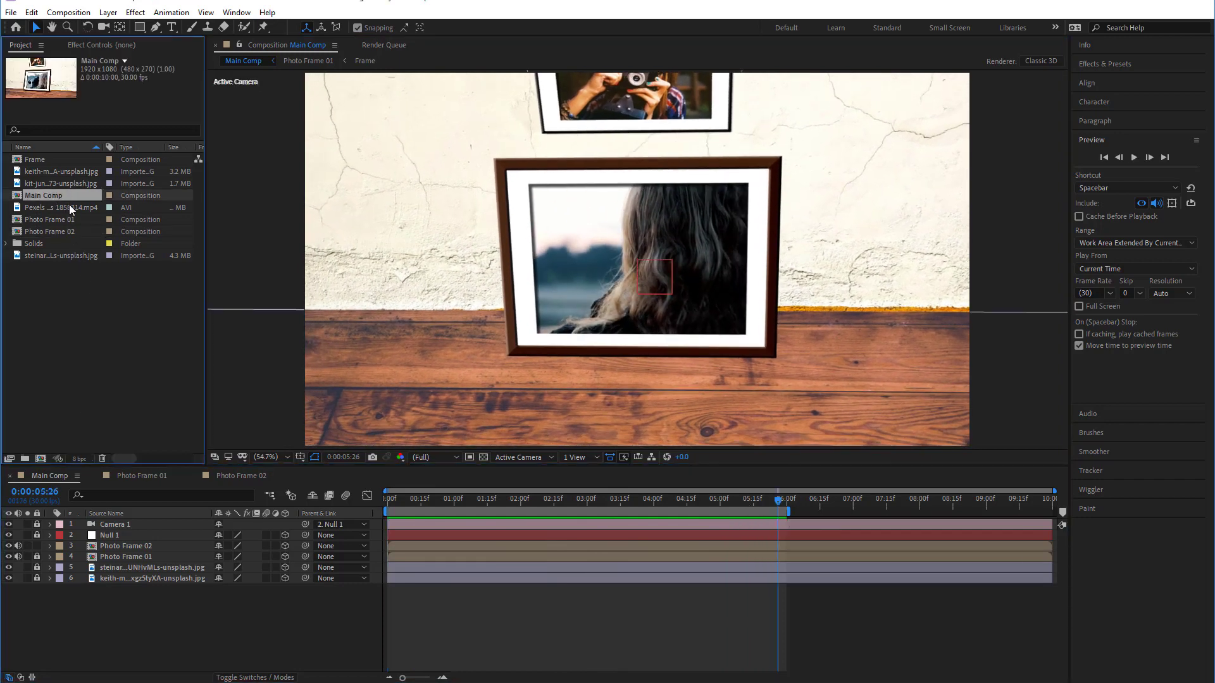
pyautogui.click(70, 13)
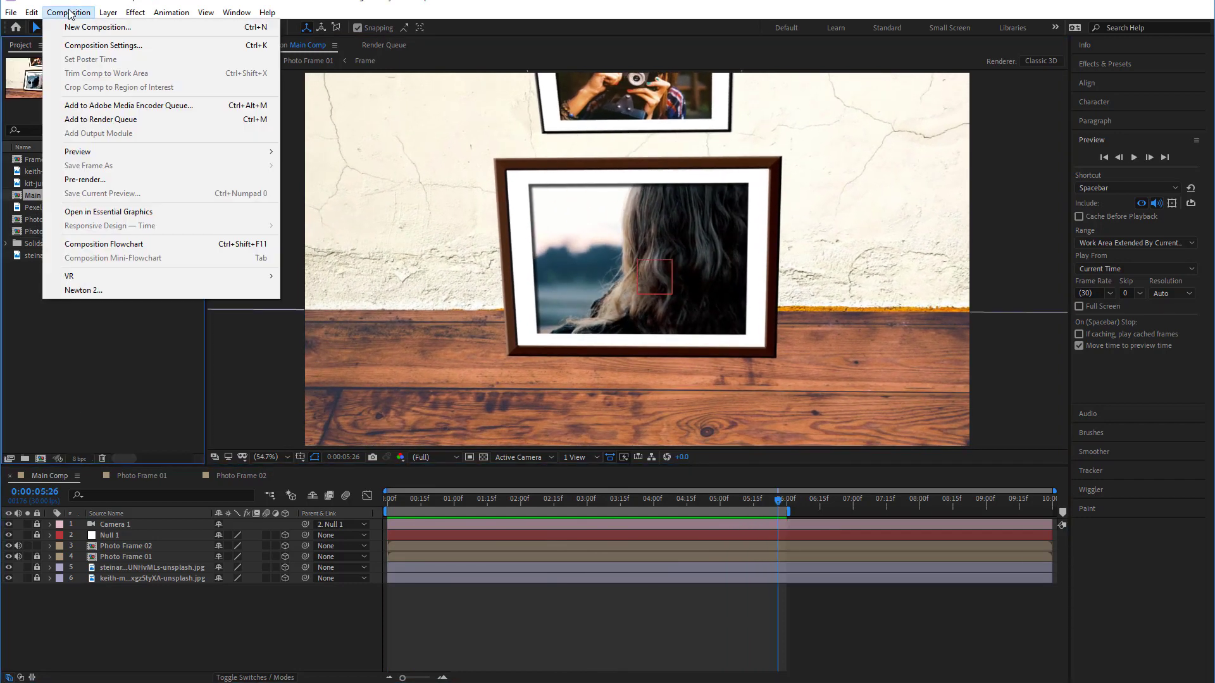
pyautogui.click(189, 105)
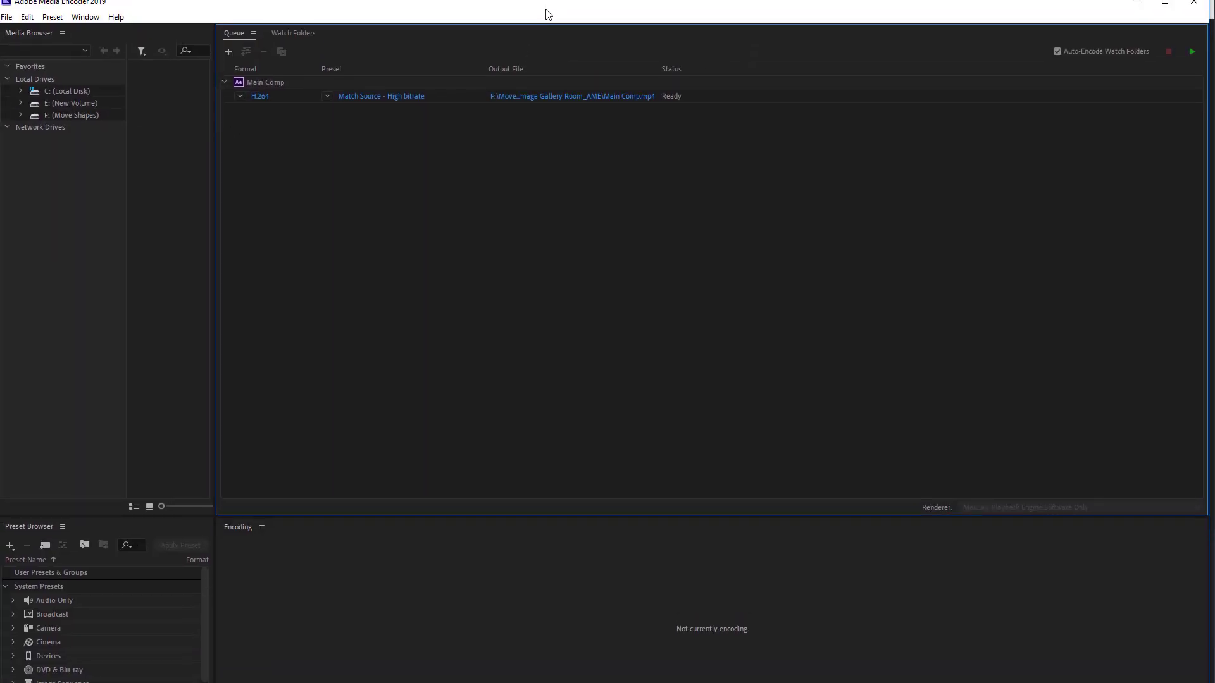
# Set the queued H.264 output to save in the Fine Art Print in frame Render folder as "Create Realistic 3D Image Gallery Room_Tut"
pyautogui.click(642, 102)
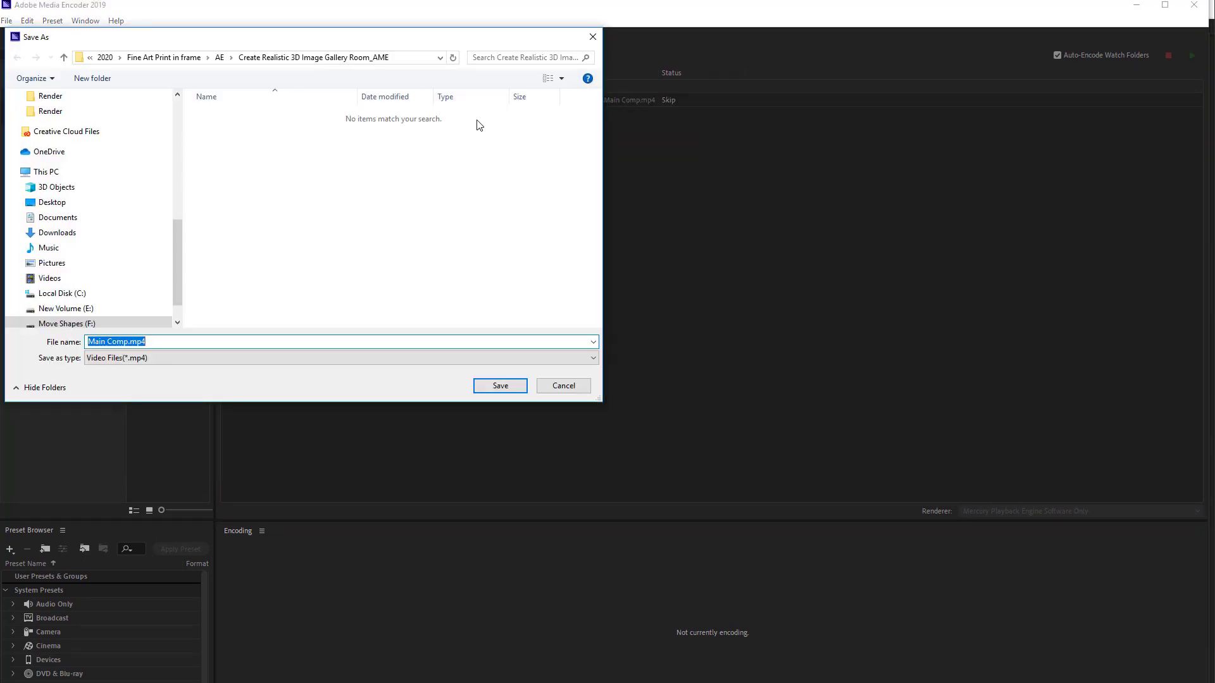
pyautogui.click(197, 58)
pyautogui.doubleClick(228, 171)
pyautogui.click(244, 146)
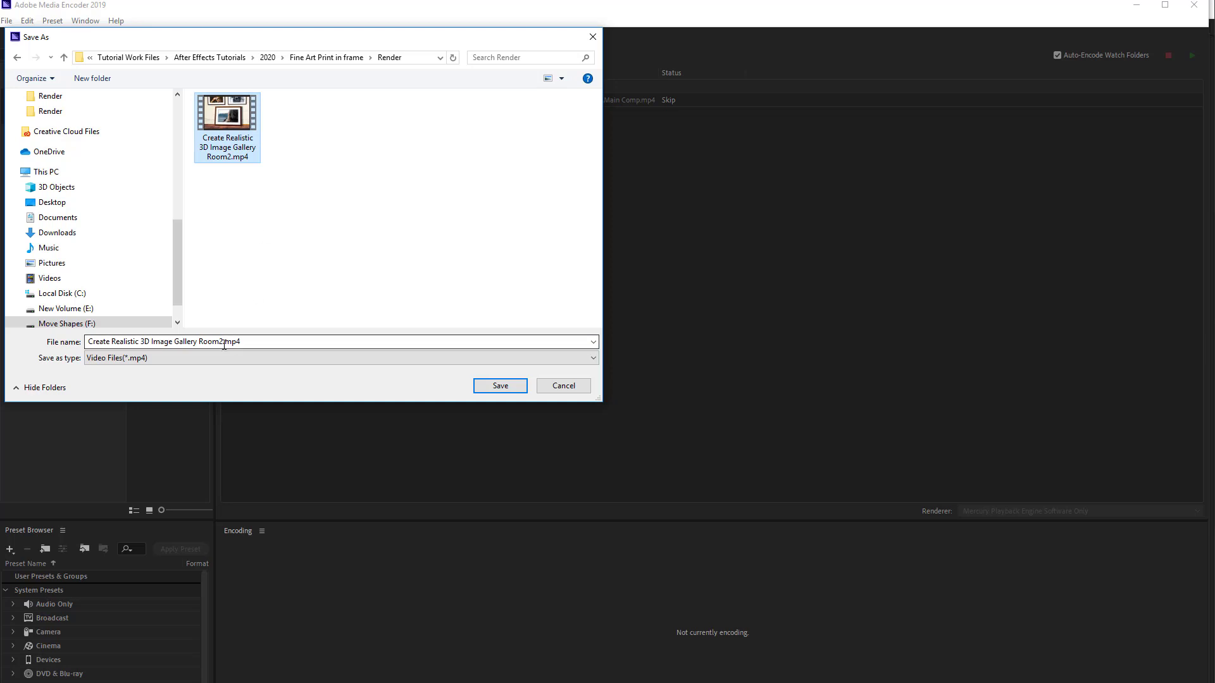
pyautogui.moveTo(219, 342); pyautogui.dragTo(300, 343)
pyautogui.write('_Tut')
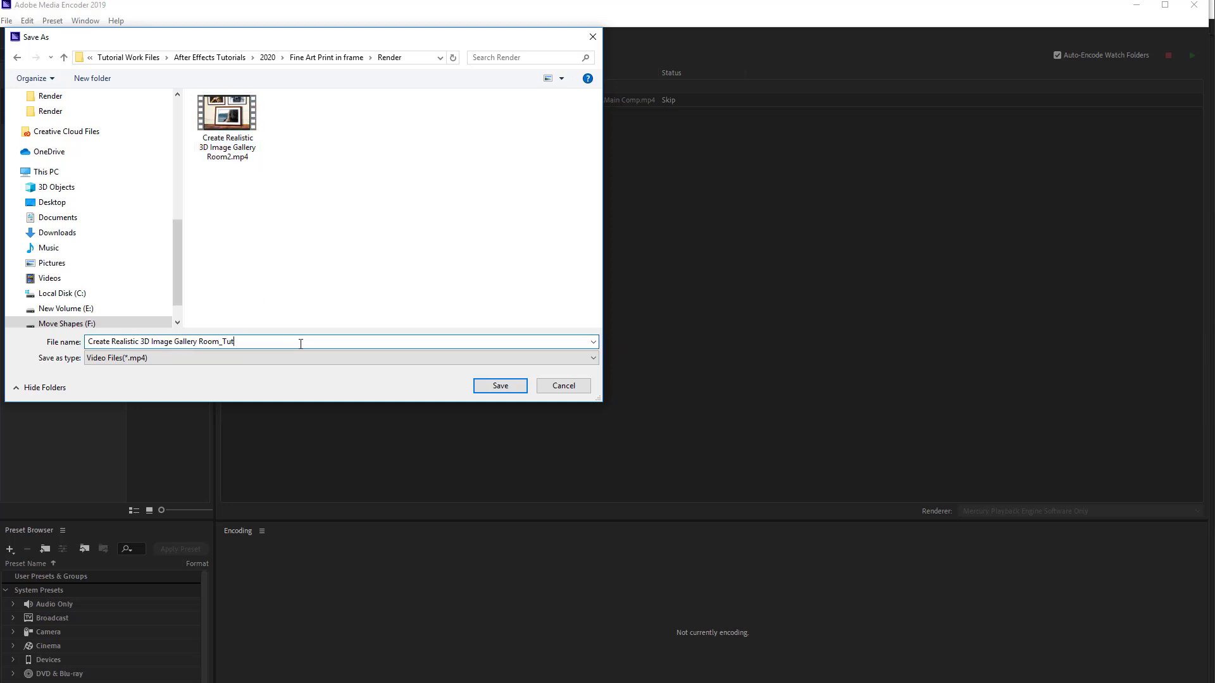
pyautogui.press('Return')
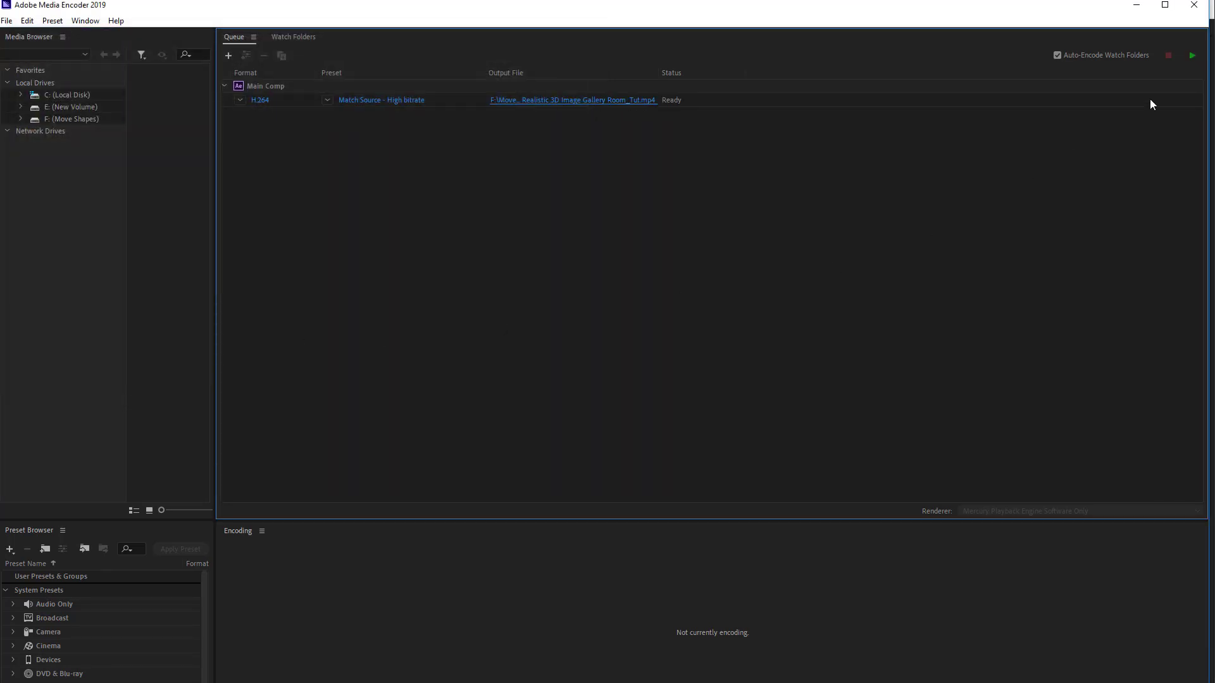
# Encode the queued Main Comp, and open the rendered video from its output folder in the video player
pyautogui.click(1192, 56)
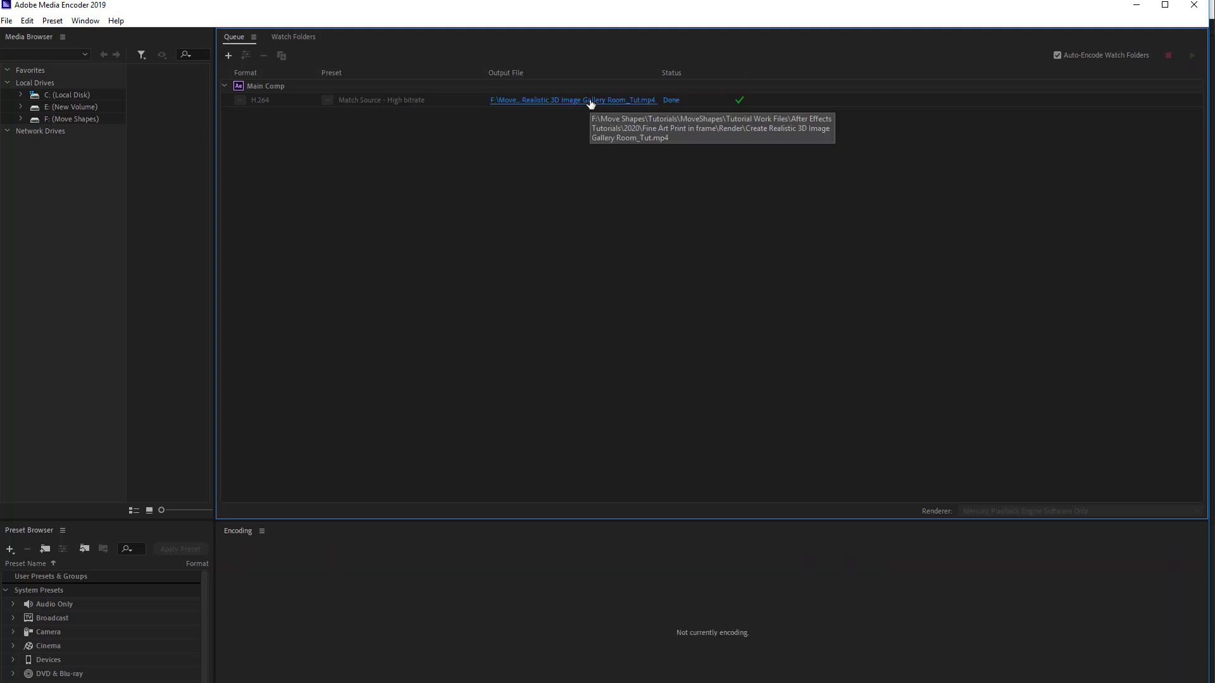
pyautogui.click(591, 102)
pyautogui.doubleClick(273, 28)
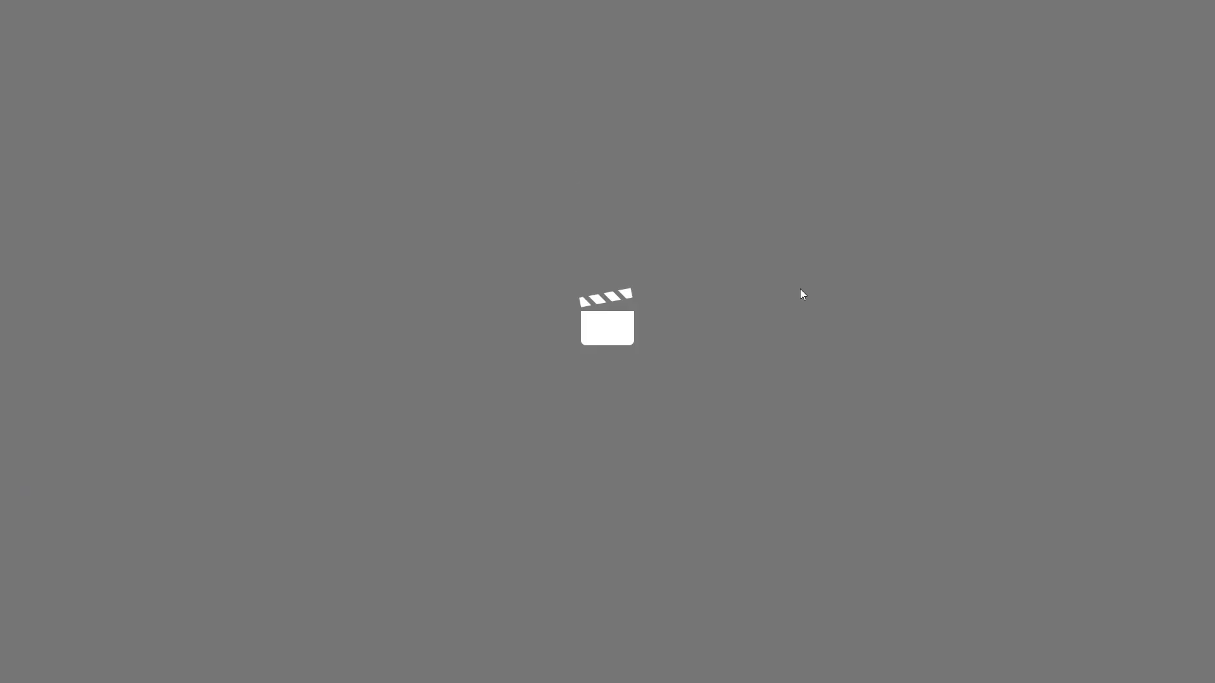